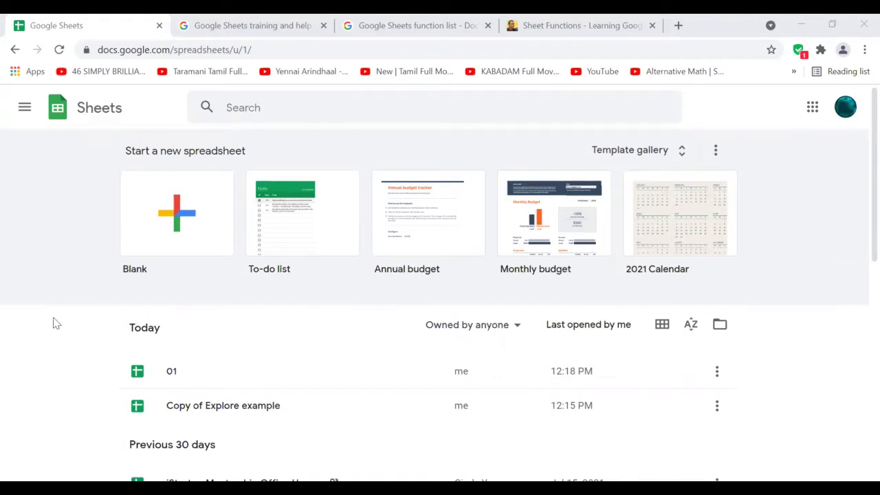
View the template gallery, return to the home page and open the recent spreadsheet 01
click(650, 151)
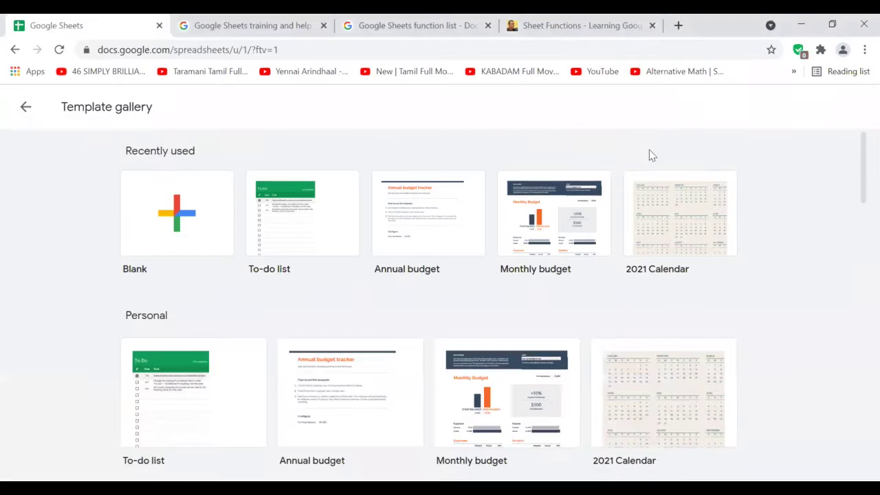
click(26, 108)
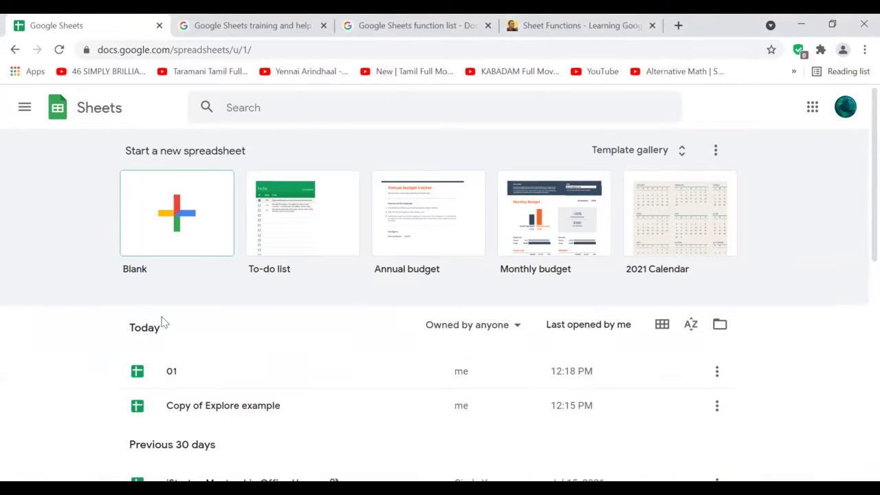
click(202, 369)
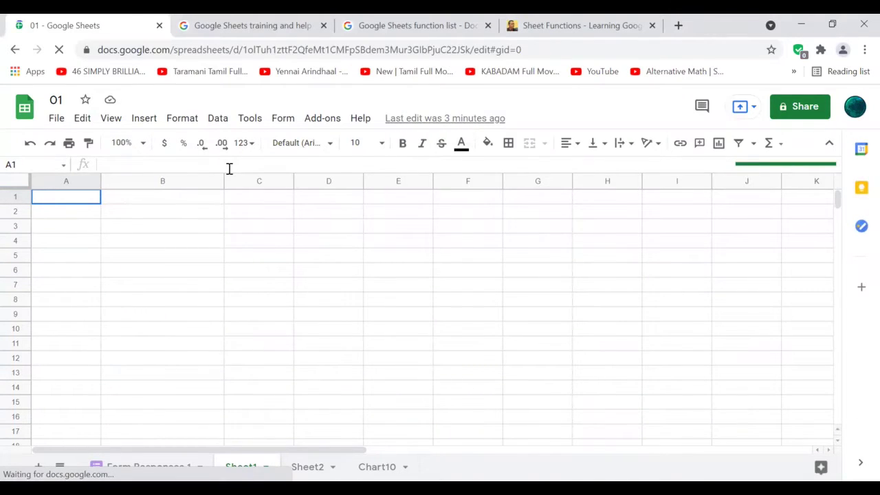
Narrow column B on Sheet1 to about half its width
drag(223, 181, 158, 187)
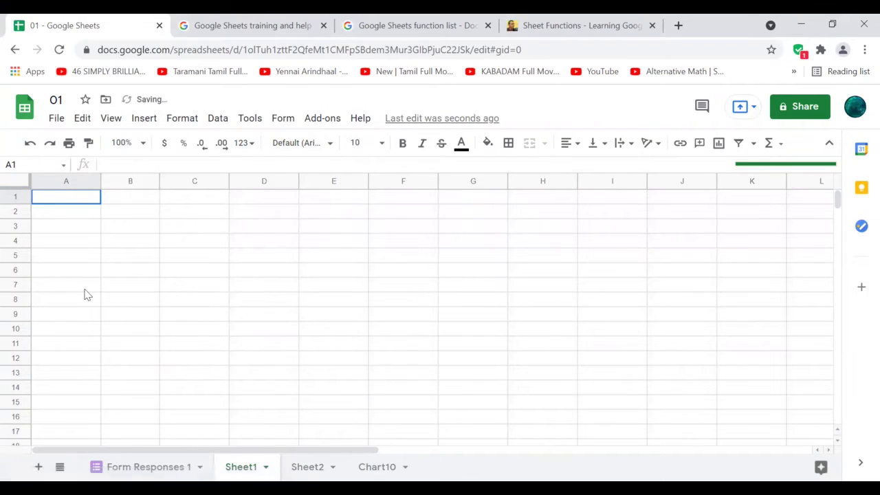
click(88, 256)
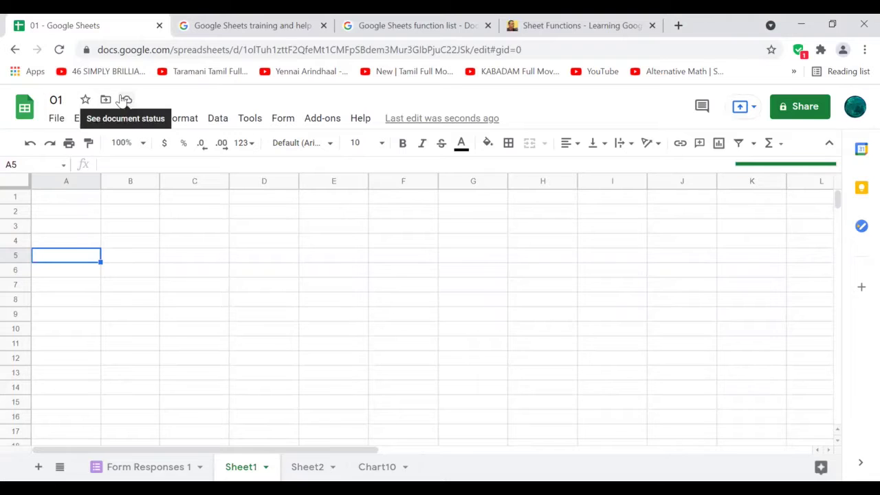
Examine the spreadsheet's General and Calculation settings and close them without making changes
click(56, 118)
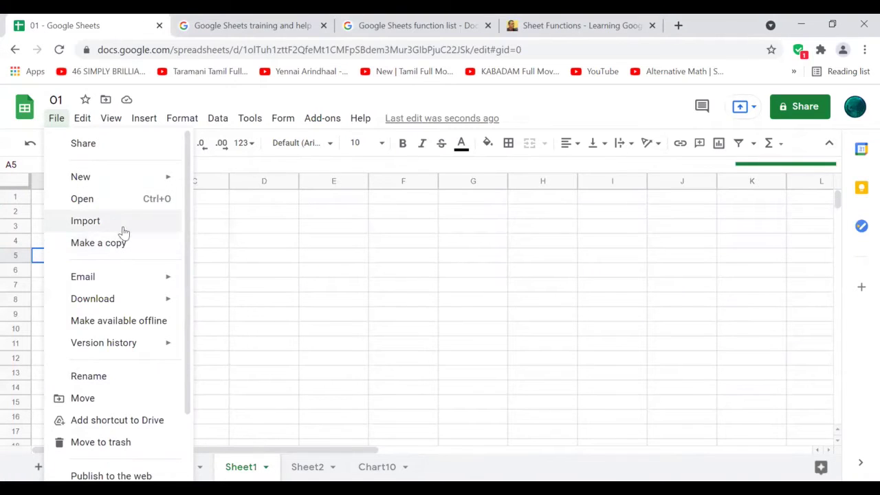
scroll(120, 389, down, 1)
scroll(120, 389, down, 1)
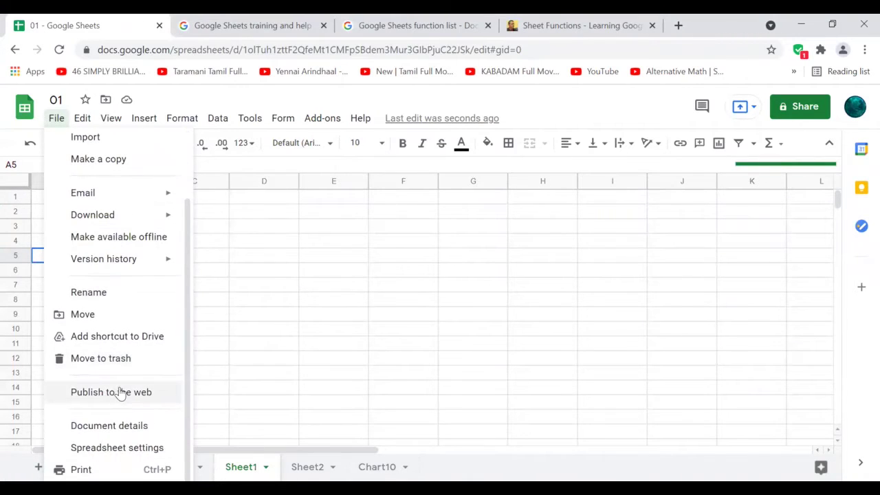
click(108, 449)
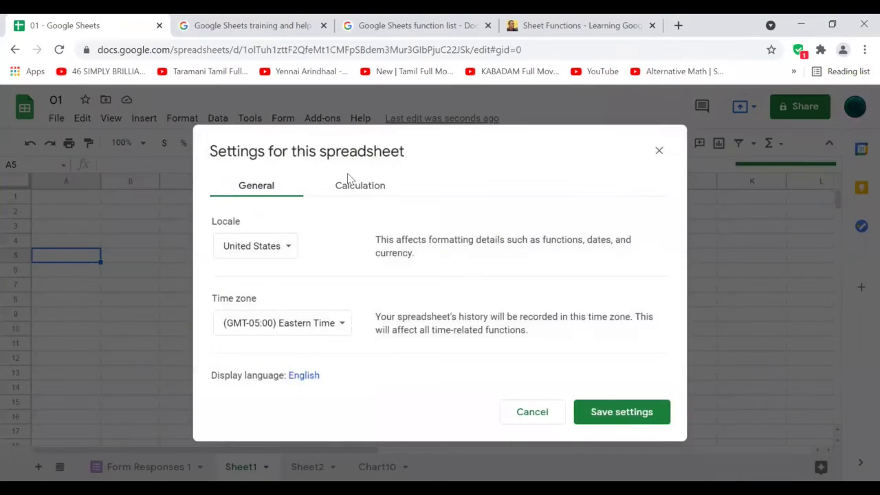
click(352, 198)
click(659, 151)
click(56, 119)
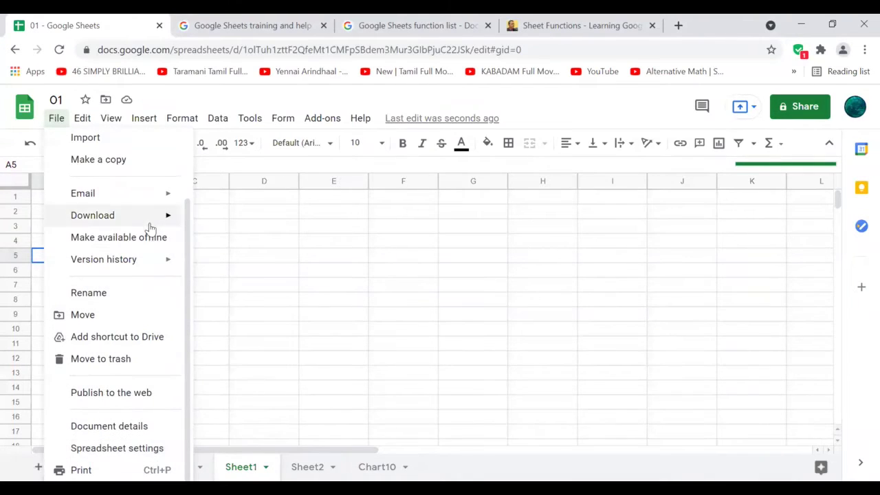
mouse_move(151, 228)
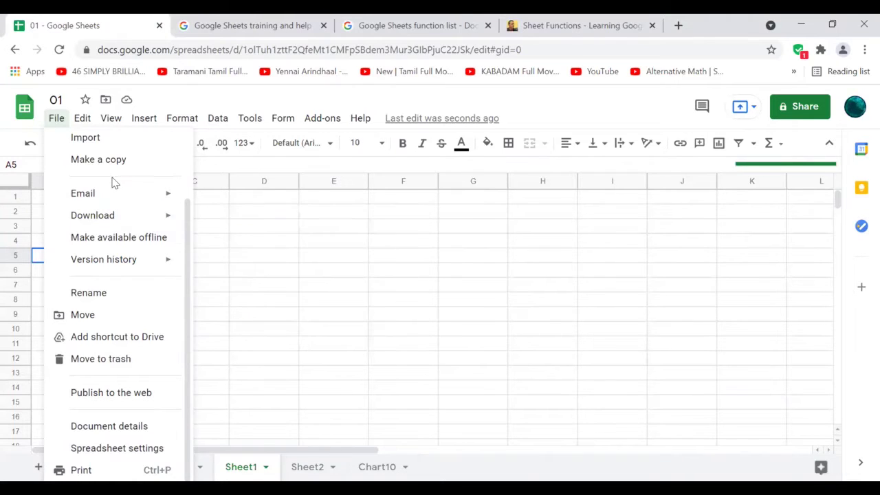
mouse_move(89, 124)
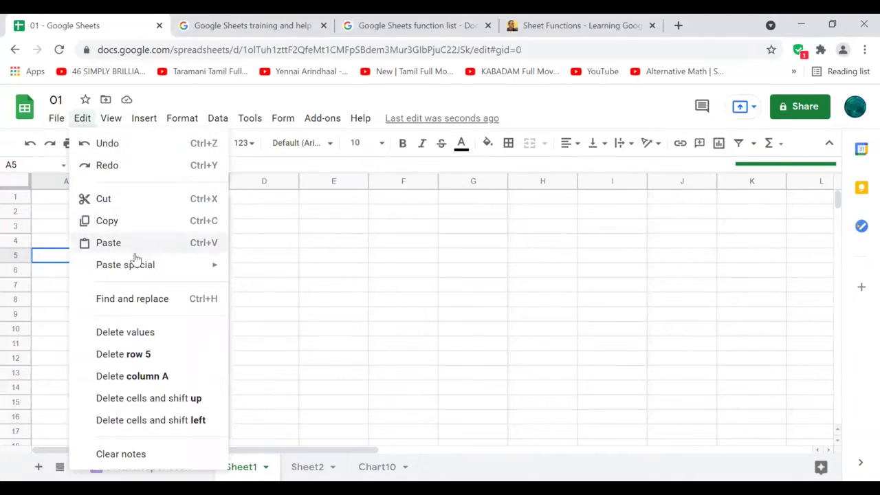
mouse_move(142, 274)
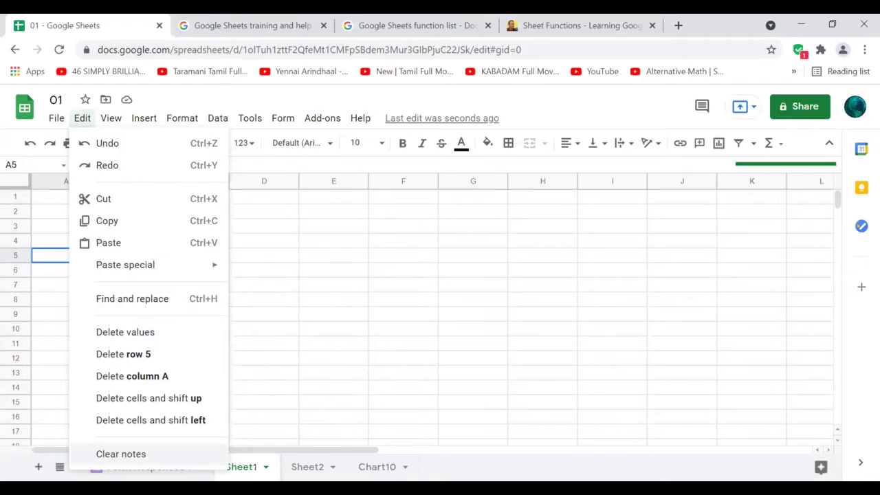
click(118, 129)
mouse_move(125, 149)
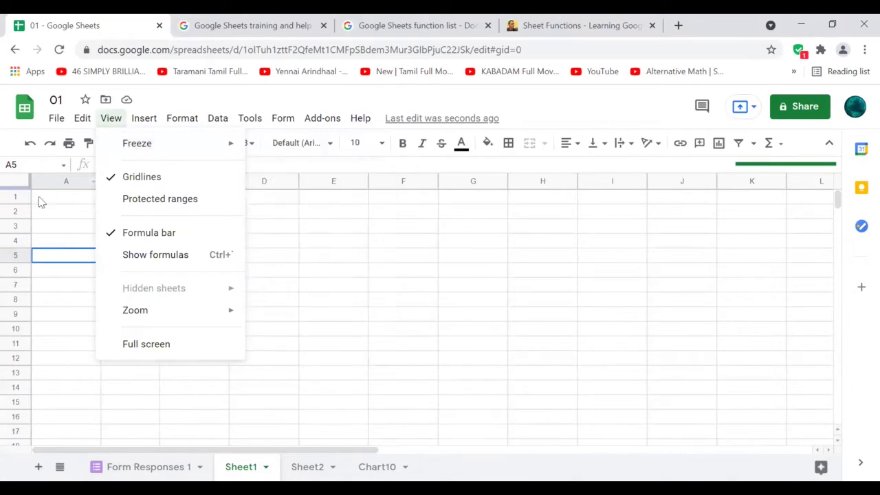
mouse_move(192, 146)
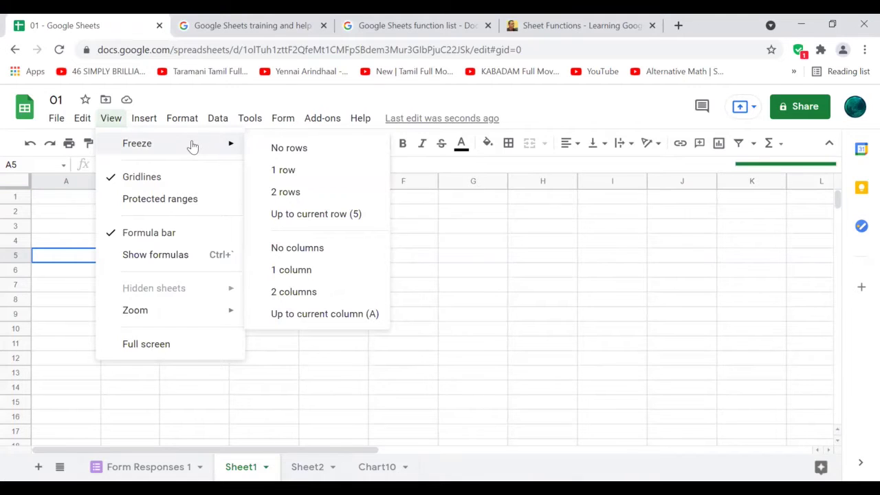
Enter 55 in cell A1 and freeze the first row of Sheet1
click(66, 198)
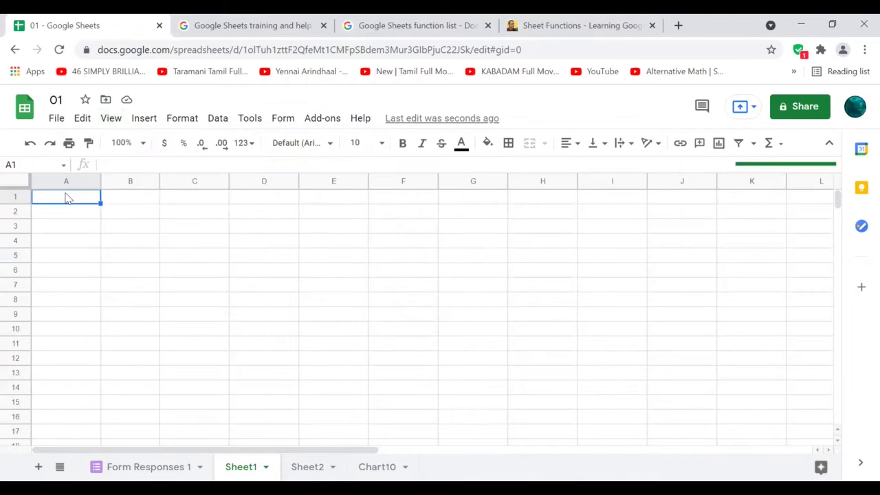
text(55)
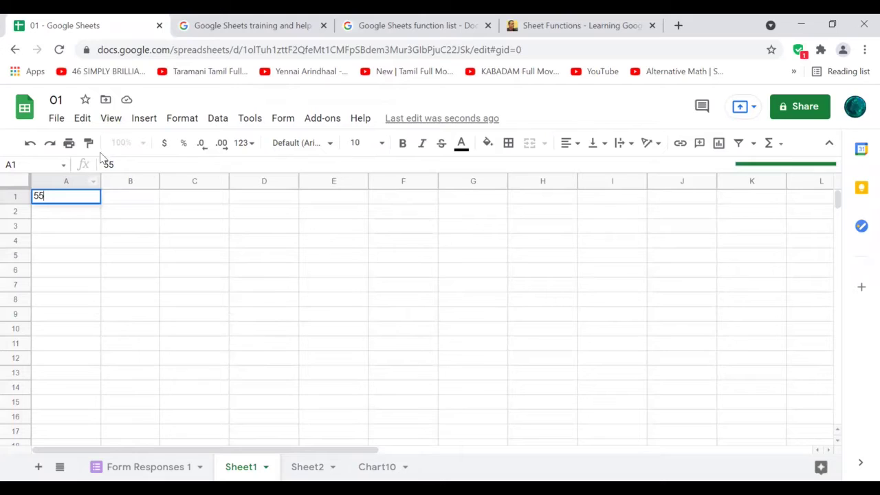
click(112, 121)
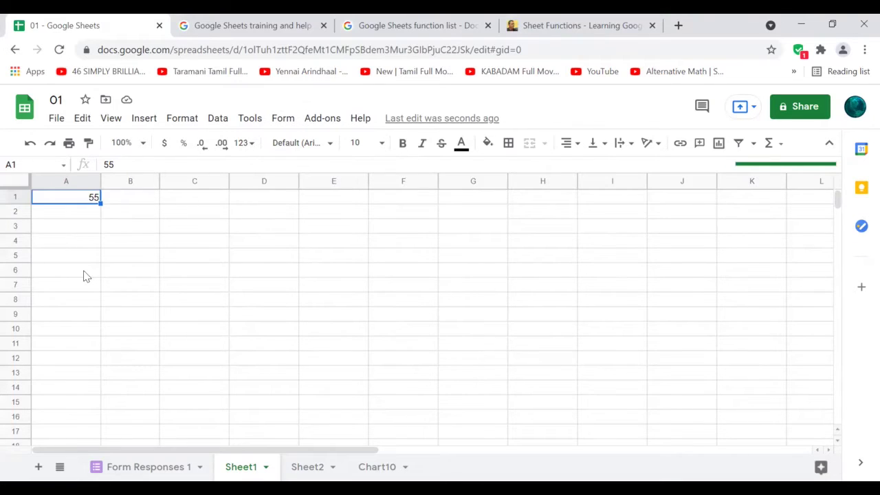
click(111, 119)
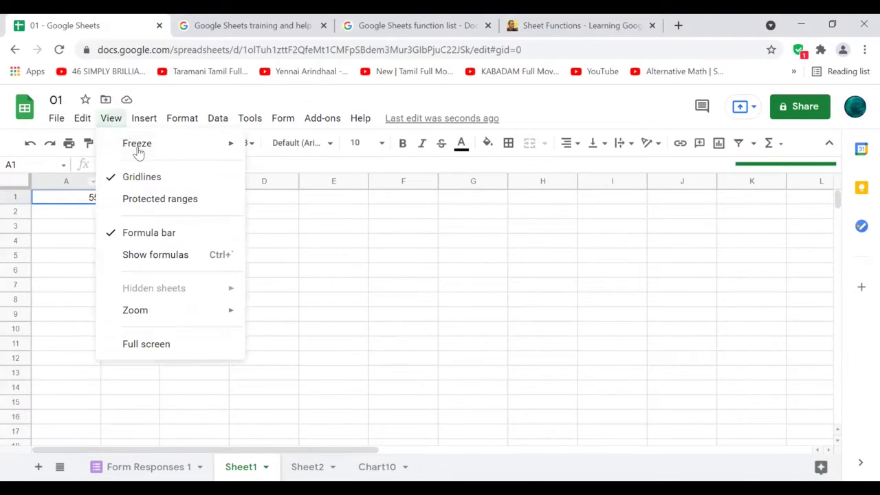
mouse_move(163, 146)
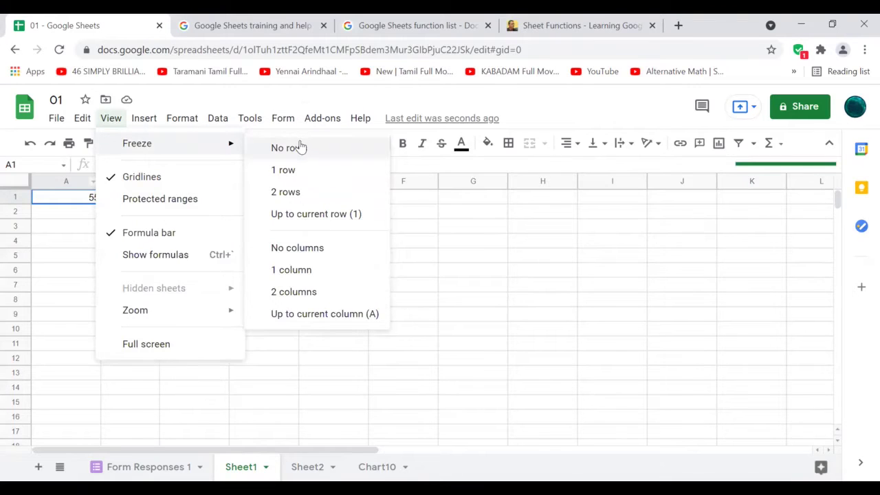
click(297, 168)
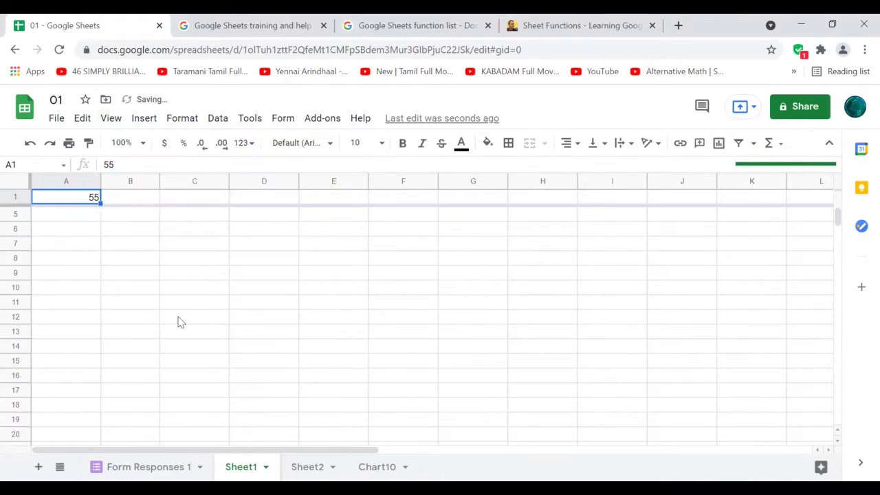
Enter 55 in cell A2 and freeze the first column of Sheet1
click(83, 215)
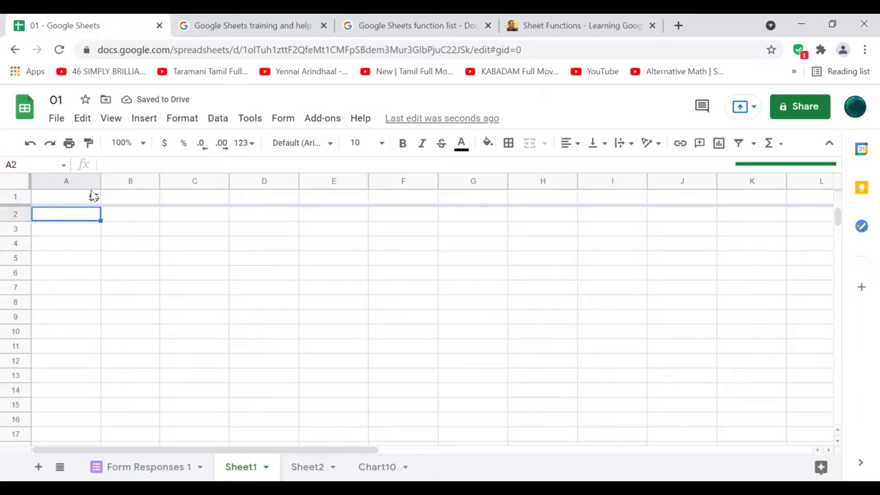
text(55)
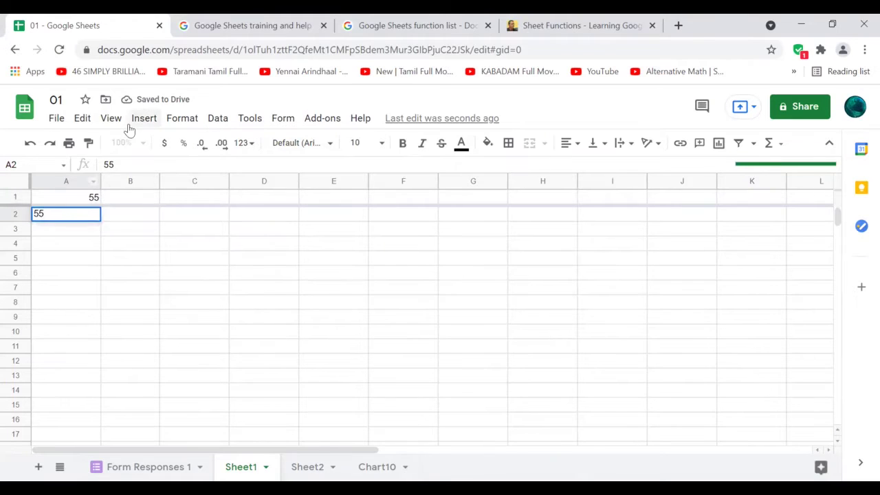
click(122, 122)
click(111, 119)
mouse_move(158, 145)
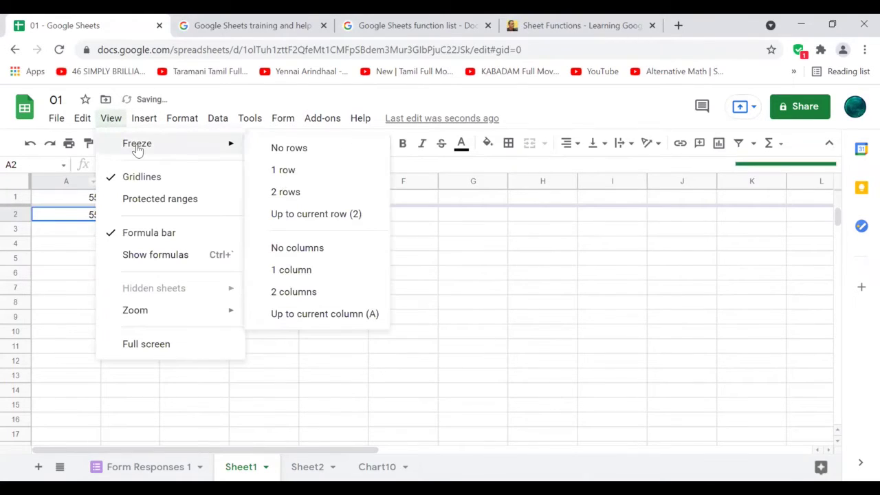
click(281, 270)
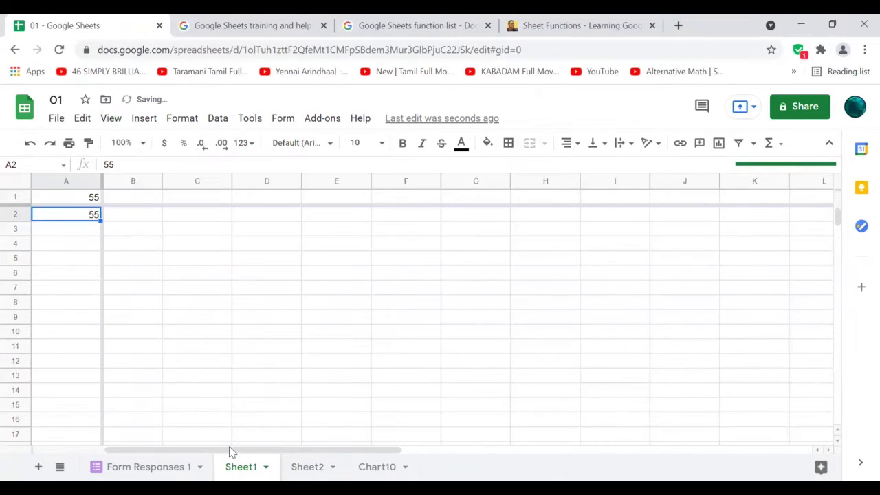
drag(234, 450, 138, 434)
click(139, 435)
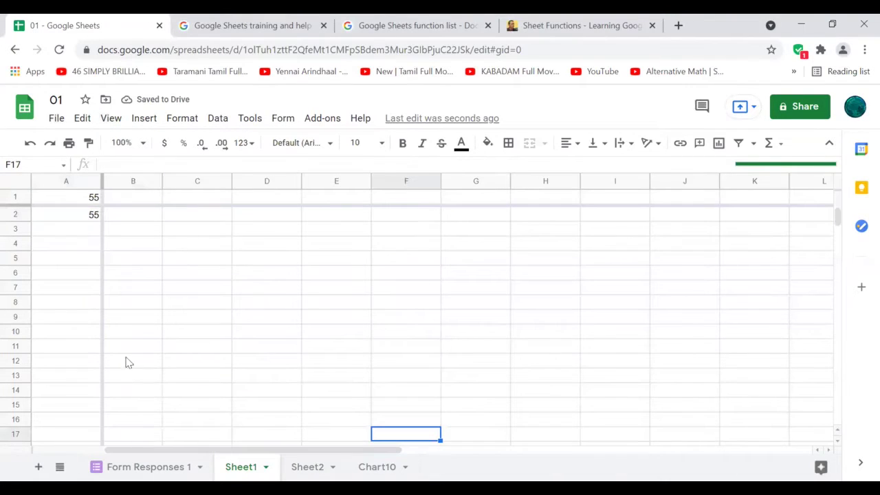
Hide the gridlines on Sheet1 and show them again
click(104, 119)
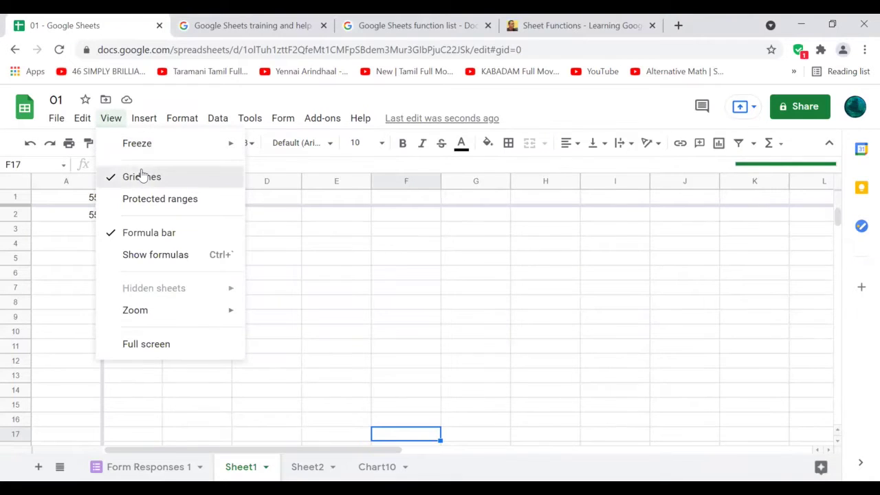
click(141, 176)
click(112, 120)
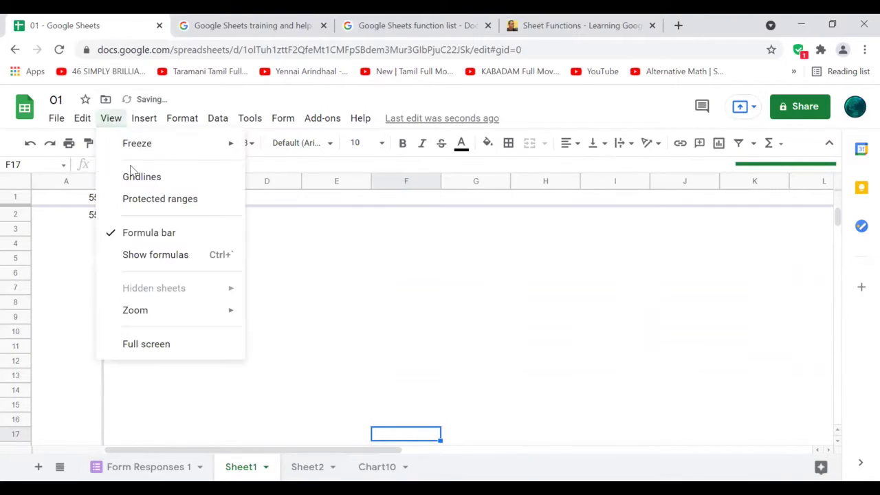
click(130, 177)
Turn on the display of protected ranges and turn it off again
click(110, 119)
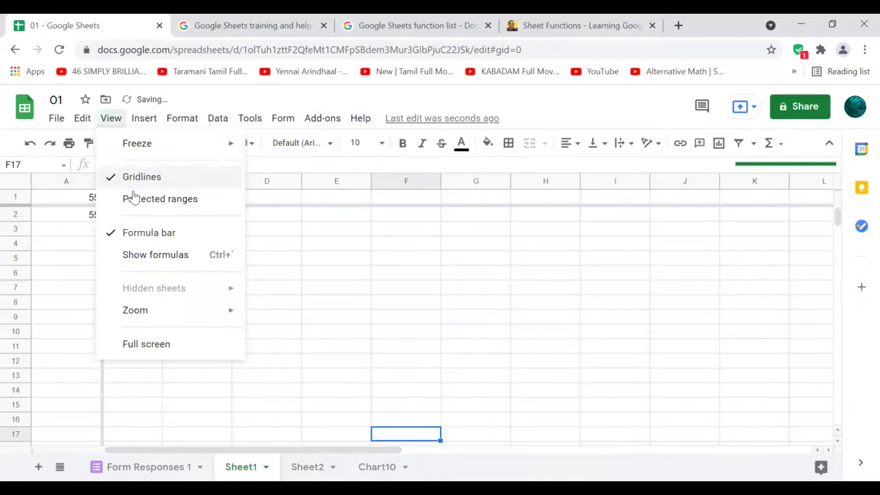
click(128, 198)
click(114, 122)
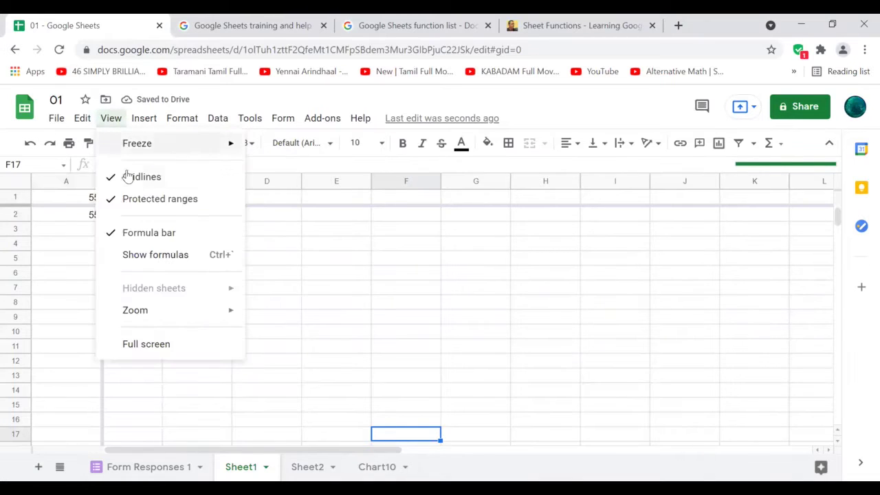
click(133, 202)
Hide the formula bar and show it again
click(112, 119)
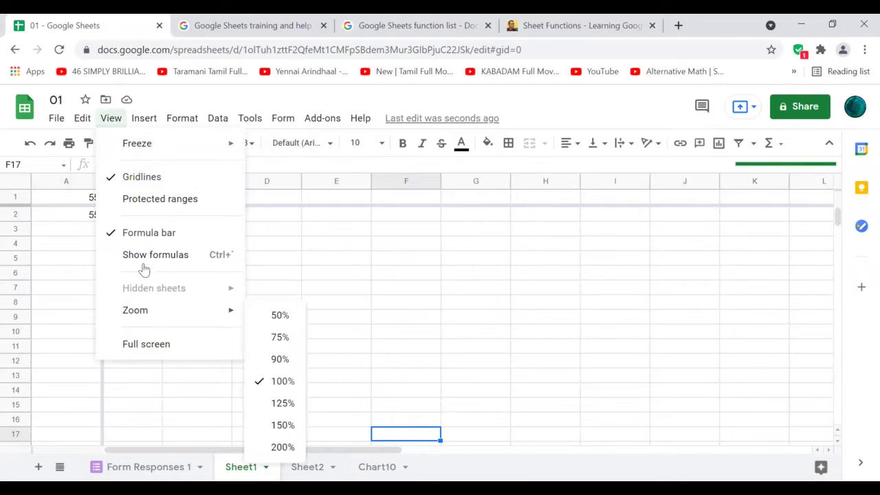
click(320, 160)
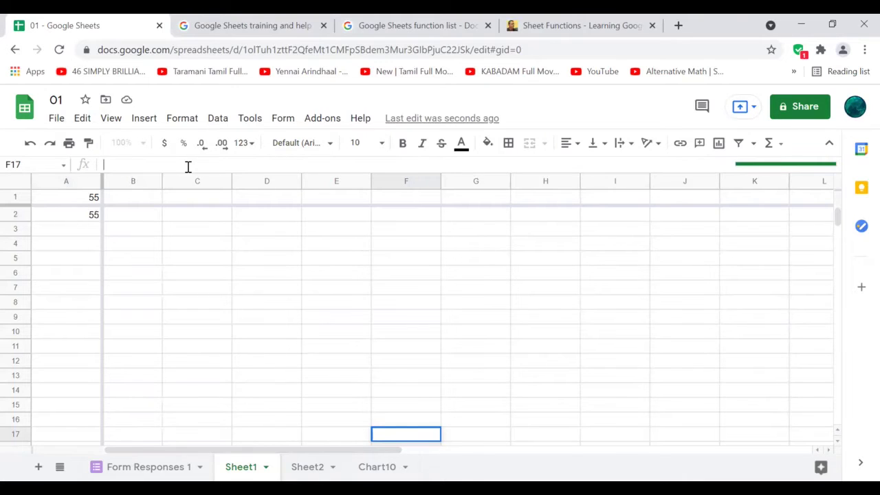
click(109, 117)
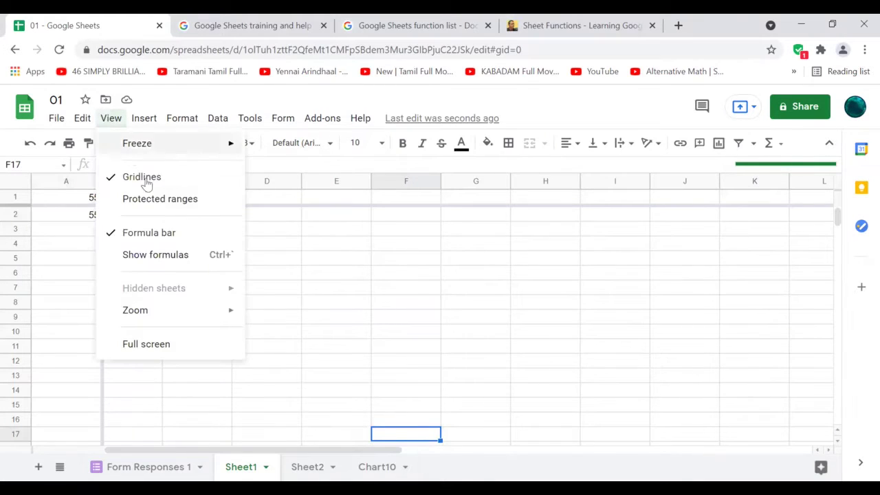
click(148, 236)
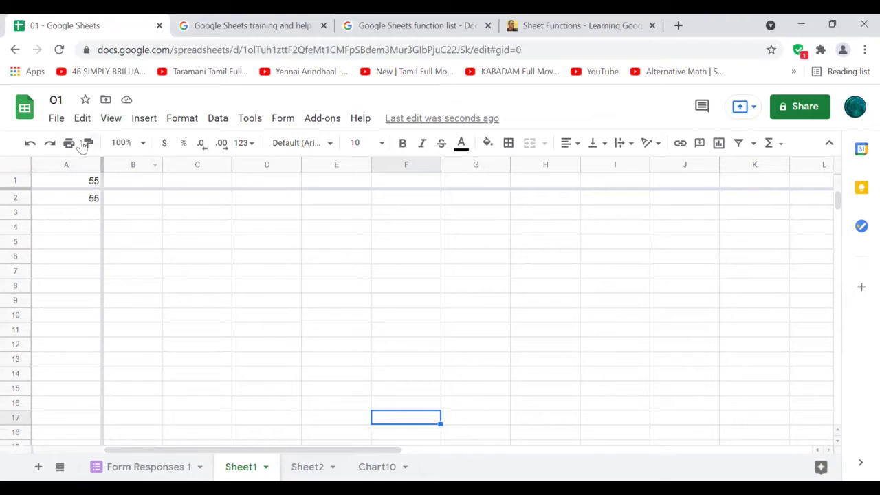
click(112, 119)
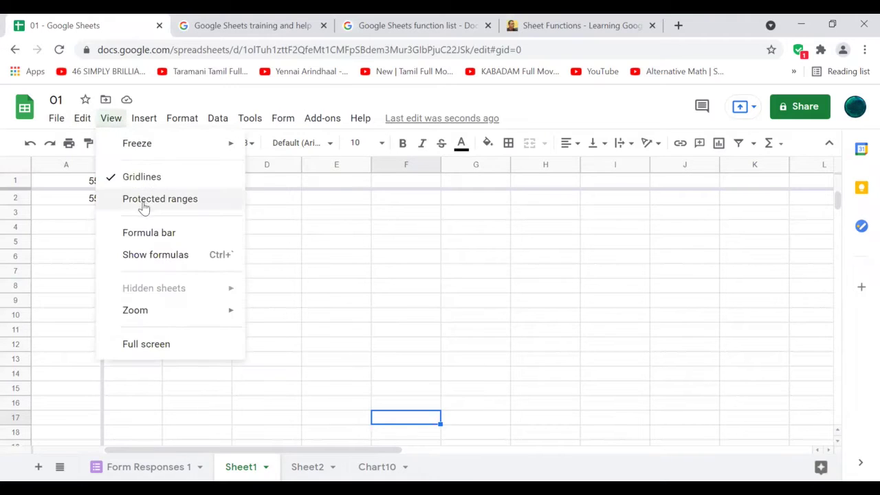
click(143, 234)
click(112, 248)
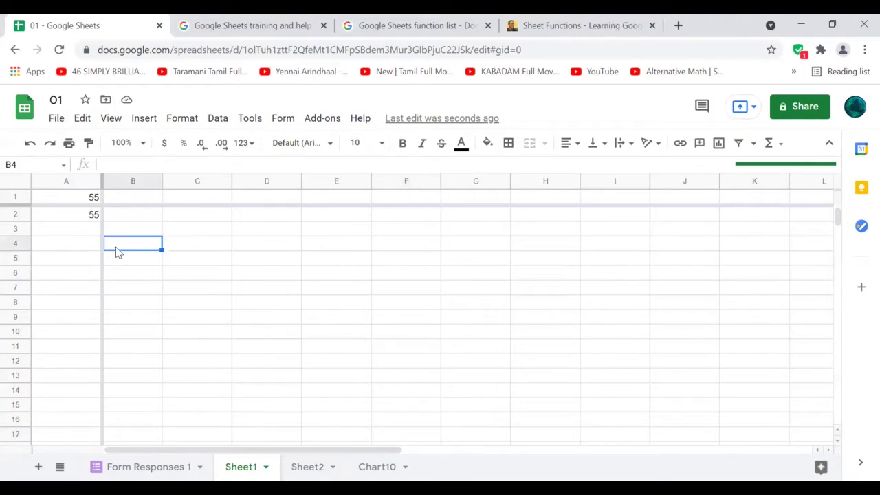
Insert an AVERAGE function for the range A1:A2 into cell A3 of Sheet1
click(112, 121)
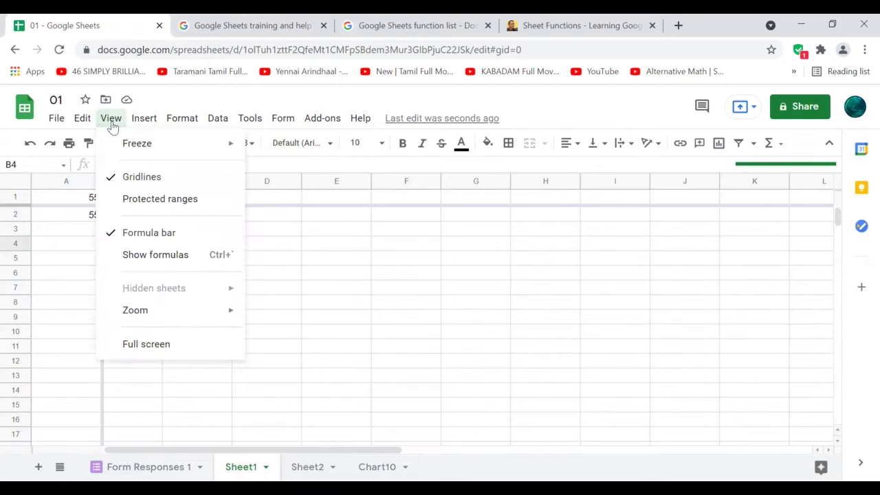
click(297, 272)
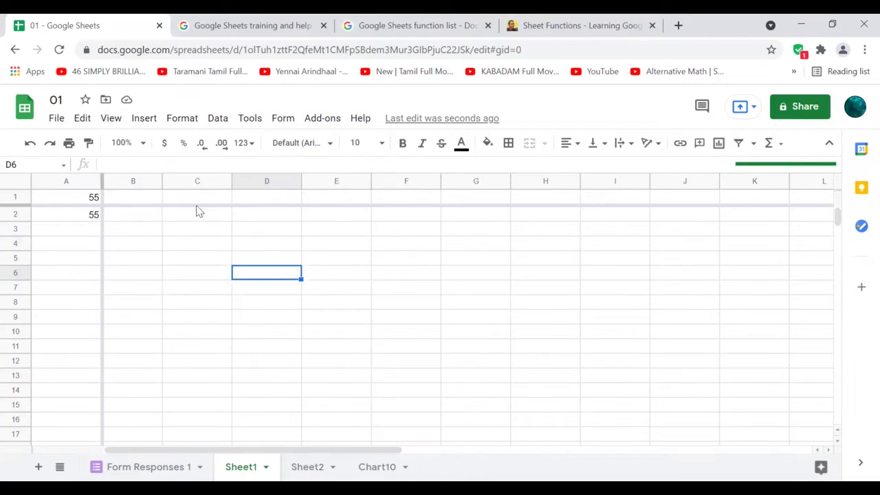
click(74, 218)
shift+click(81, 198)
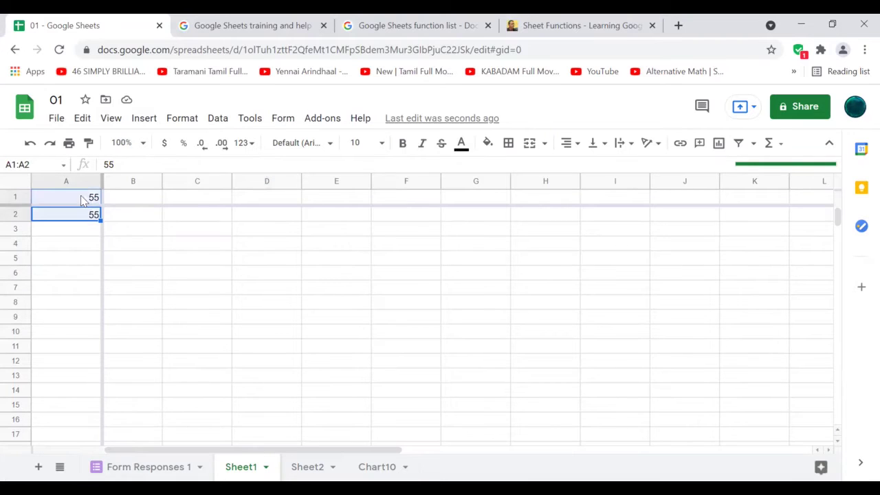
click(140, 120)
mouse_move(222, 413)
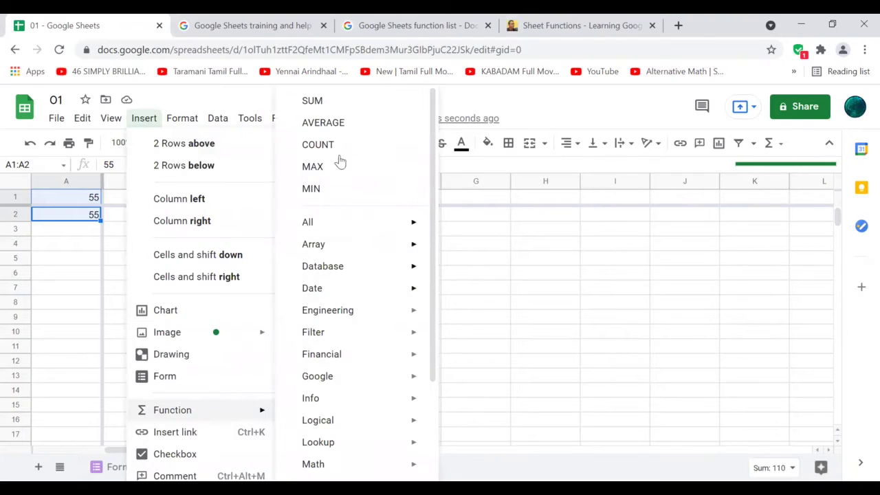
click(348, 127)
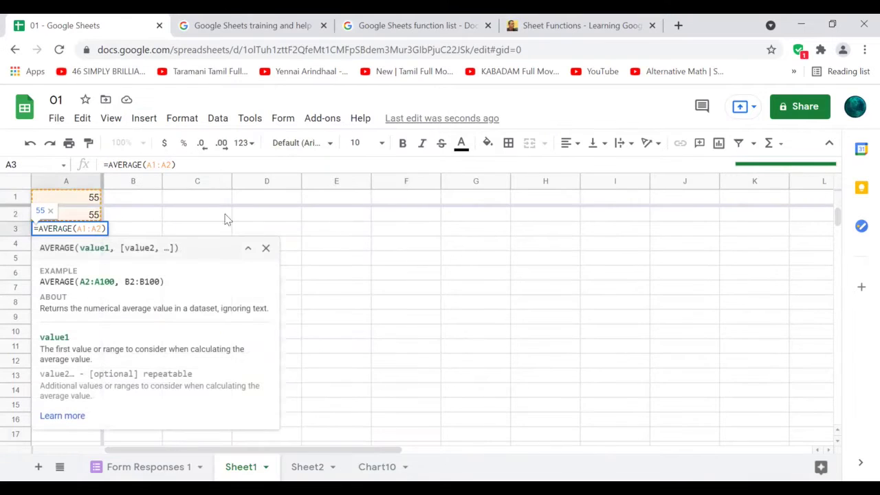
click(350, 273)
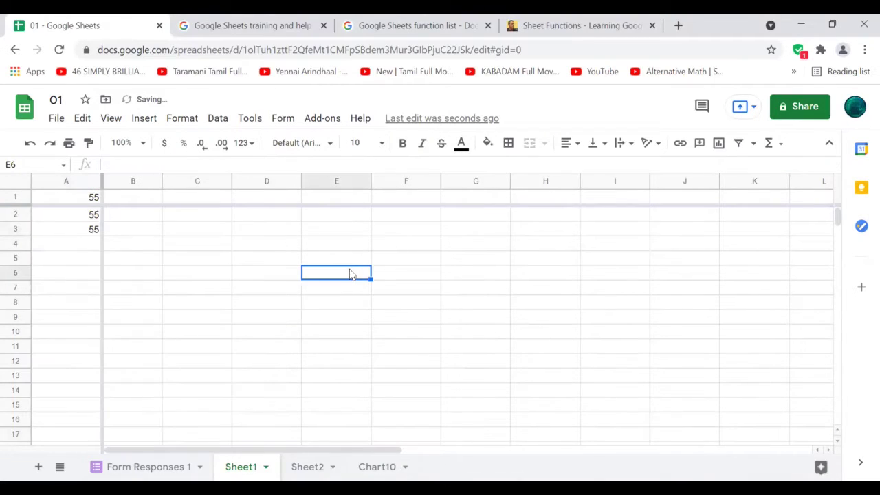
Select the average in cell A3 and display formulas instead of results on Sheet1
click(77, 231)
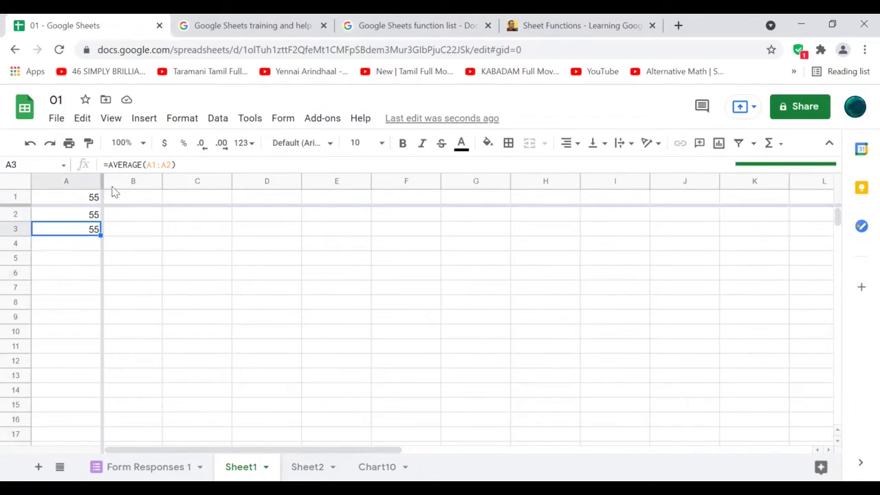
click(111, 119)
click(148, 255)
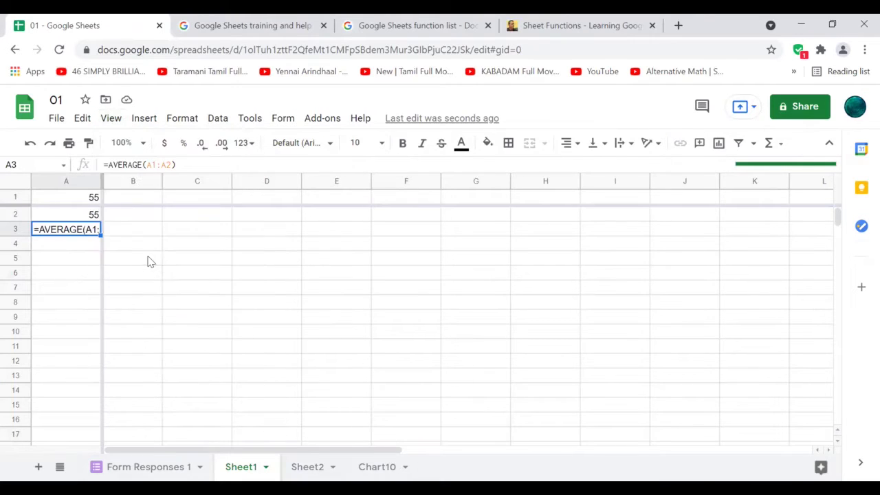
Resize column A until the whole formula in A3 fits and extend the frozen section through column B
mouse_move(101, 182)
mouse_down()
mouse_move(117, 186)
mouse_move(87, 183)
mouse_up()
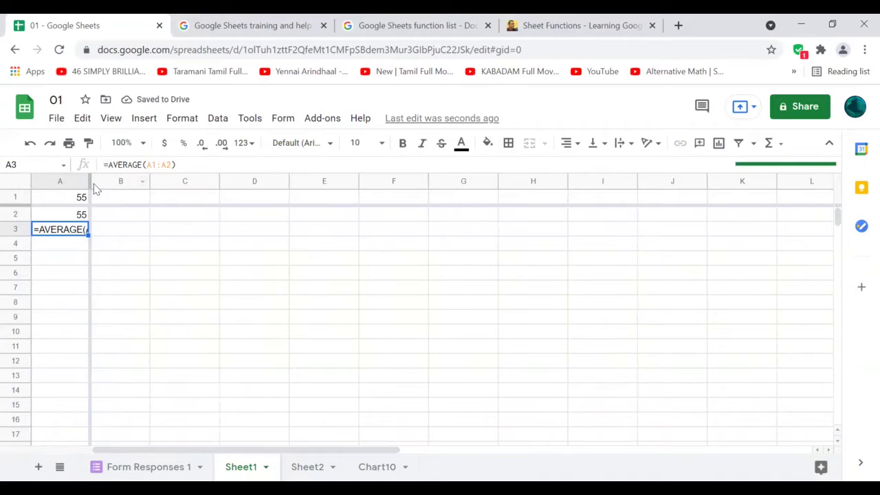
click(60, 182)
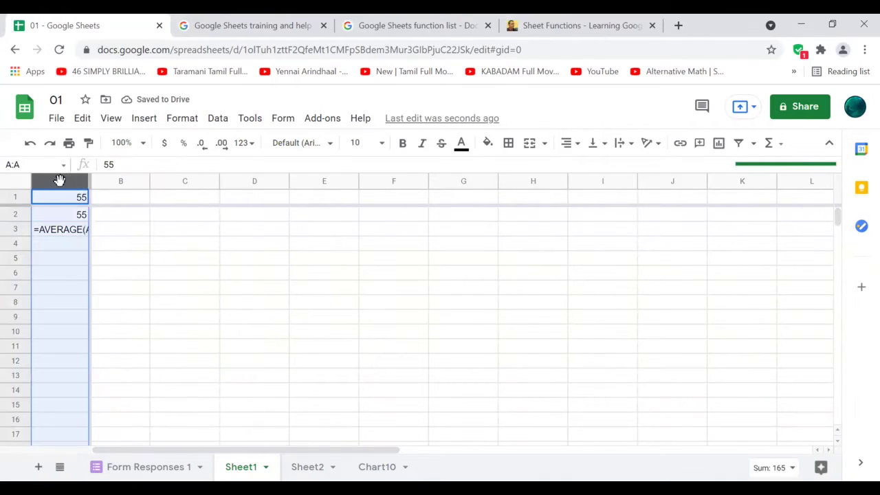
click(122, 227)
click(90, 181)
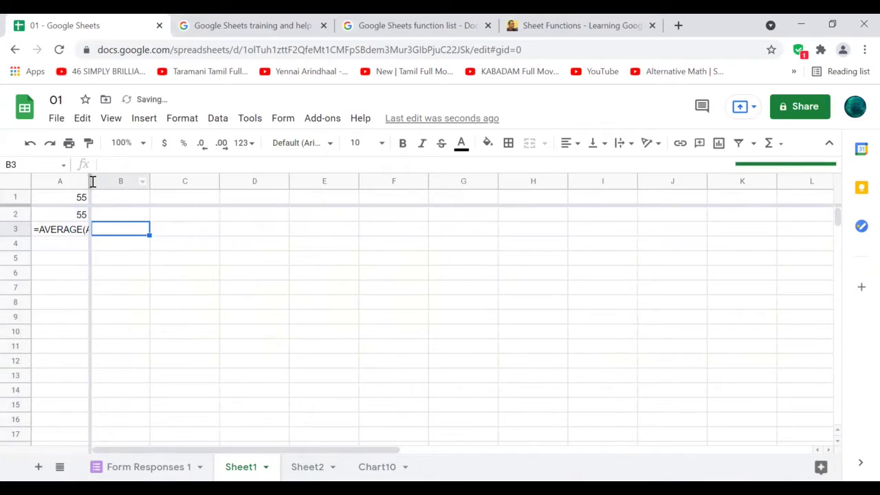
mouse_move(89, 181)
mouse_down()
mouse_move(153, 187)
mouse_move(127, 193)
mouse_move(112, 188)
mouse_move(120, 182)
mouse_move(79, 182)
mouse_up()
Try to move column A out of the frozen section and column C into it
click(76, 185)
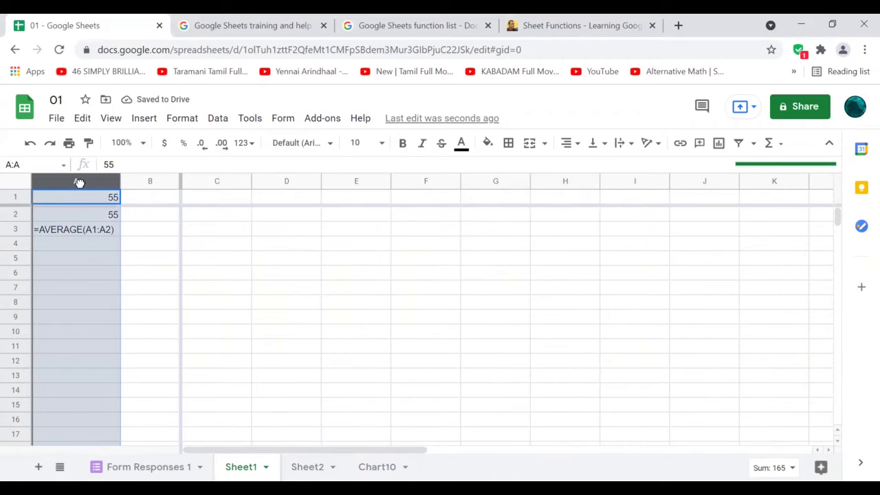
drag(79, 183, 201, 198)
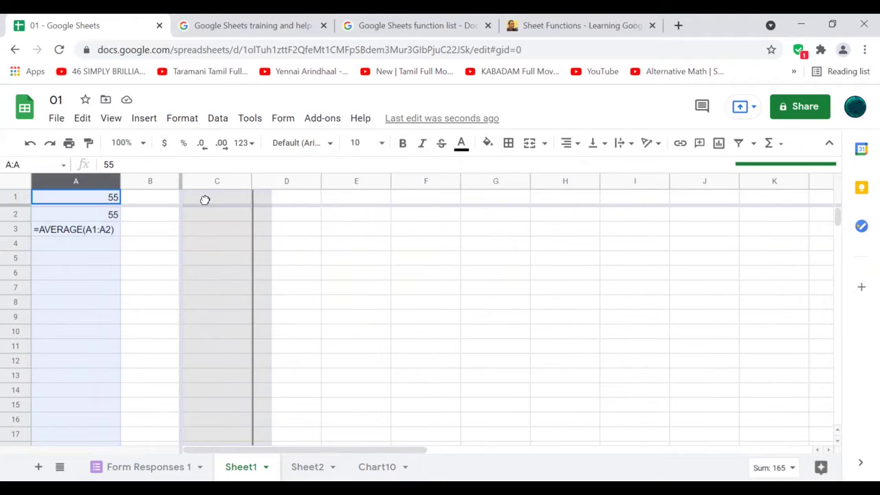
drag(205, 200, 36, 199)
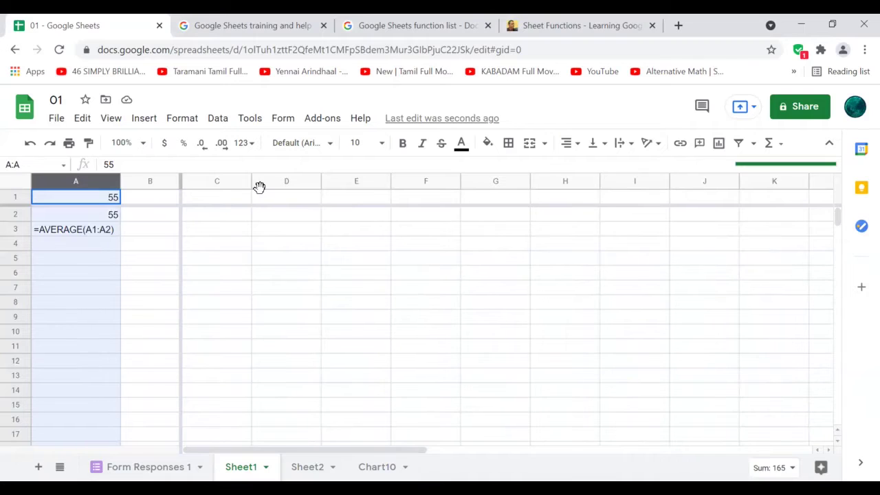
click(165, 203)
click(67, 180)
drag(67, 180, 188, 184)
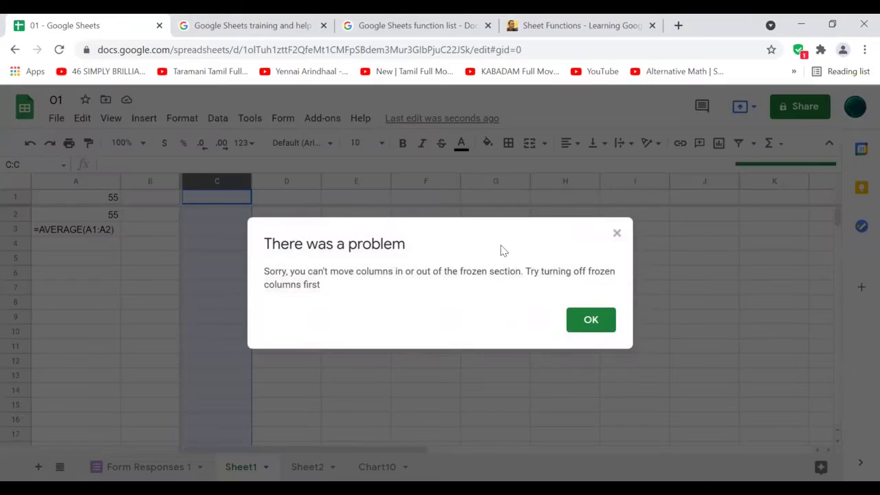
click(617, 233)
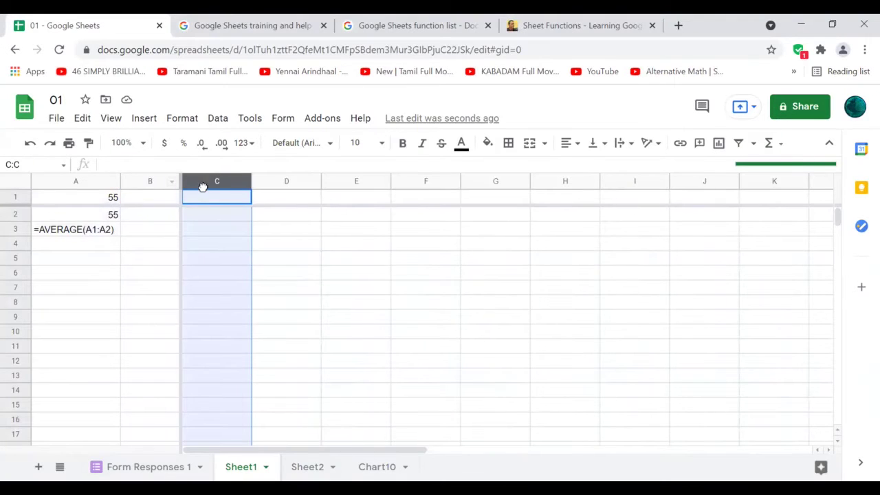
drag(202, 183, 41, 187)
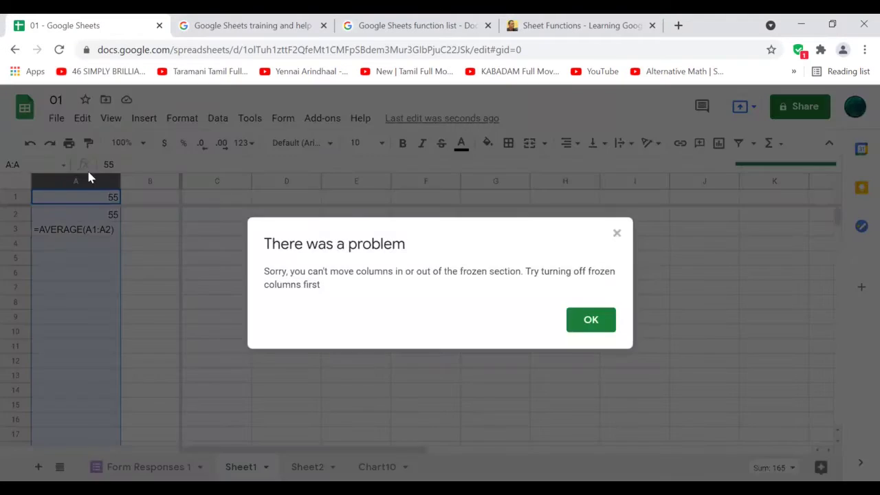
click(617, 233)
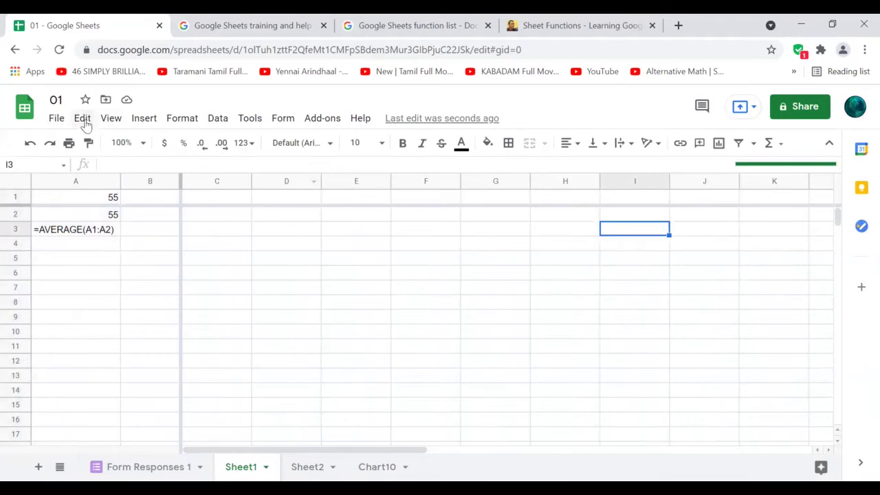
Unfreeze all columns and rows on Sheet1 by choosing No columns and No rows
click(111, 119)
mouse_move(133, 150)
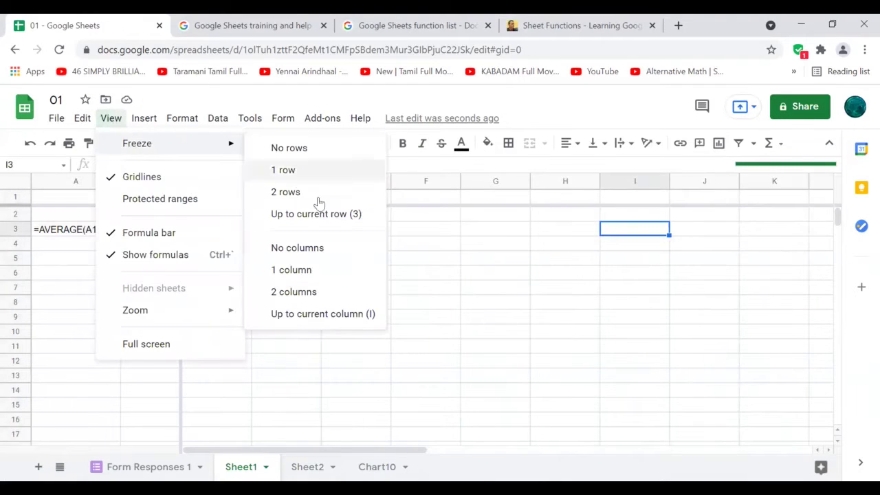
click(313, 253)
click(110, 118)
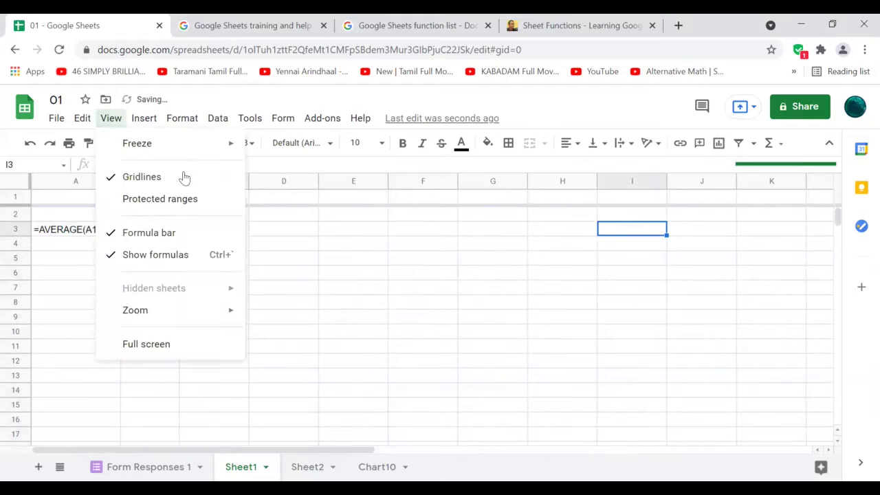
mouse_move(199, 153)
click(278, 147)
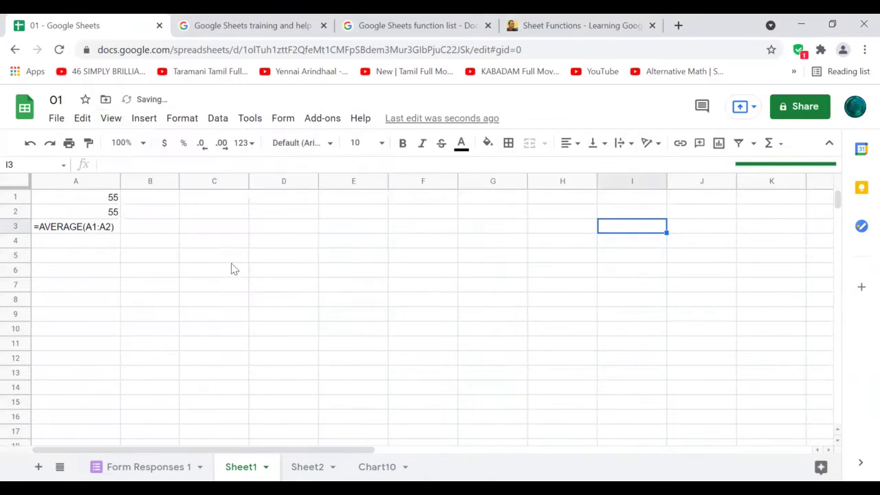
Reorder the rows of Sheet1 so that the row holding the AVERAGE formula becomes row 1
click(72, 181)
mouse_move(72, 181)
mouse_down()
mouse_move(170, 199)
mouse_move(90, 181)
mouse_move(11, 201)
mouse_move(12, 210)
mouse_move(17, 195)
mouse_up()
click(13, 198)
click(14, 226)
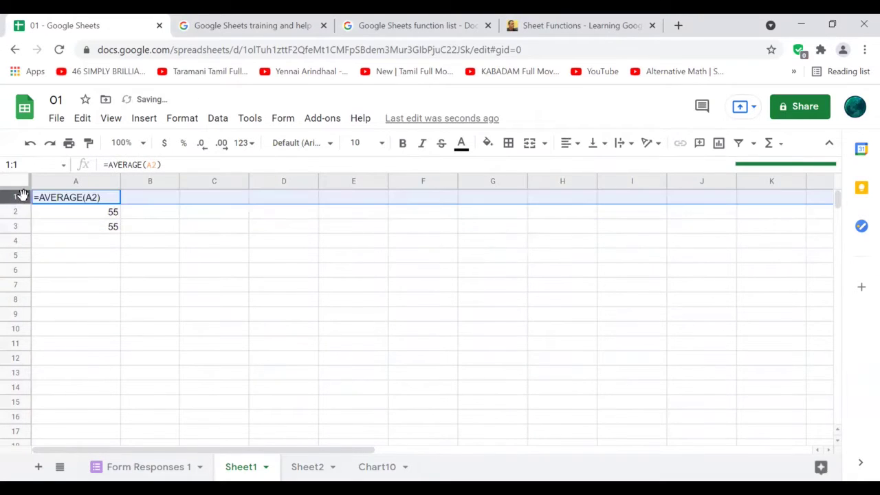
Turn off the display of formulas on Sheet1 so the cells show their results
click(111, 118)
click(182, 255)
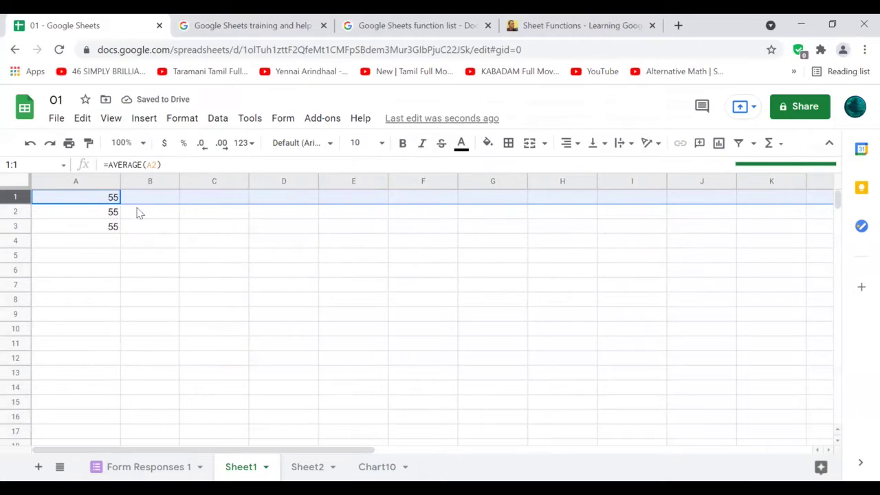
click(111, 118)
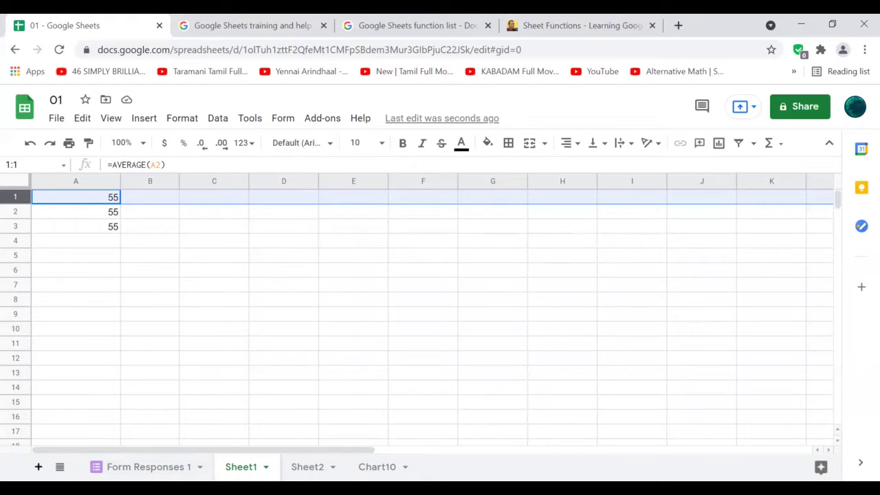
Add a new sheet after Sheet1 and change its tab color to dark orange
click(38, 467)
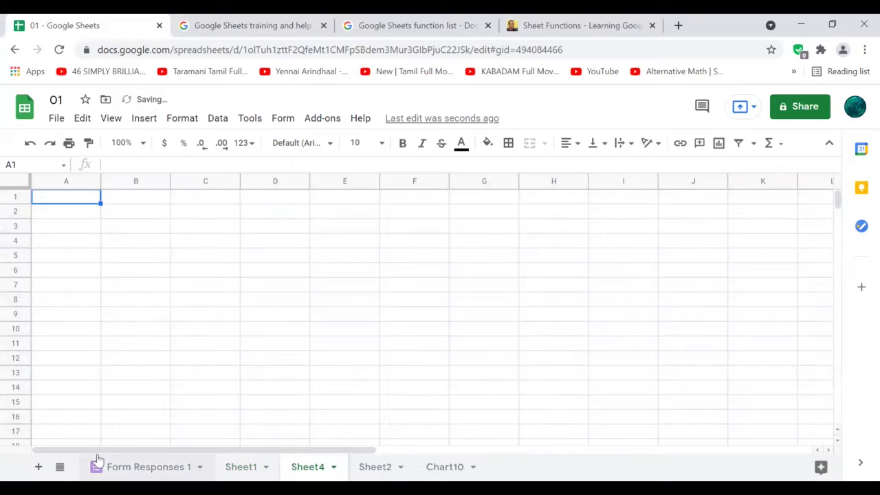
click(333, 467)
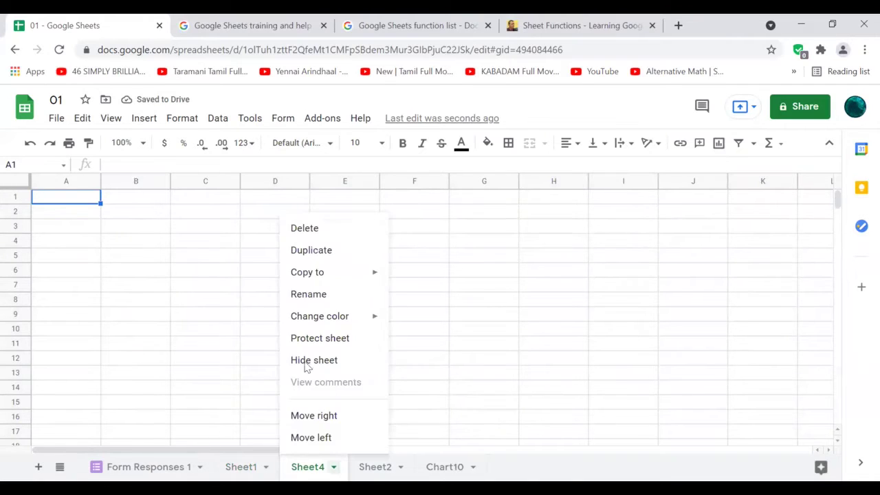
mouse_move(338, 279)
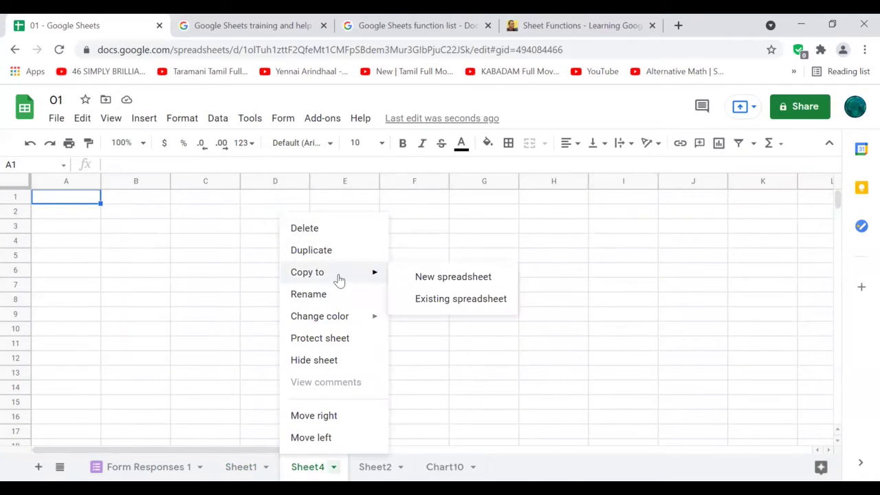
mouse_move(346, 330)
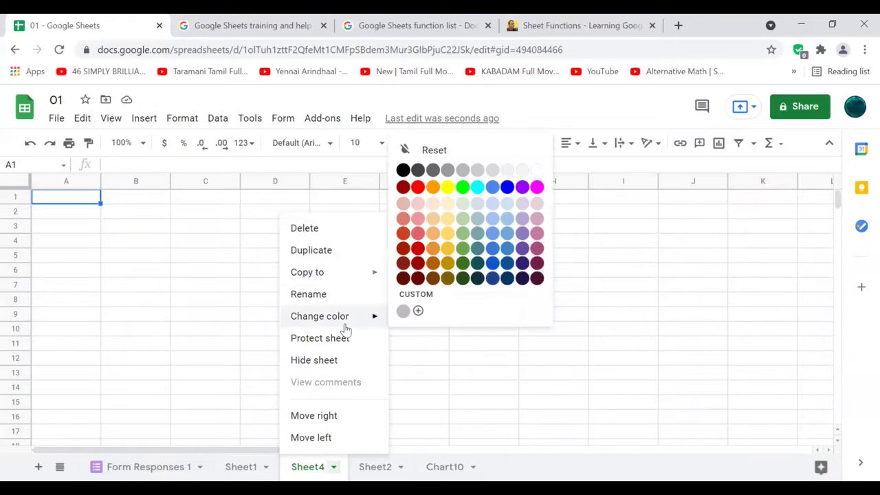
click(430, 266)
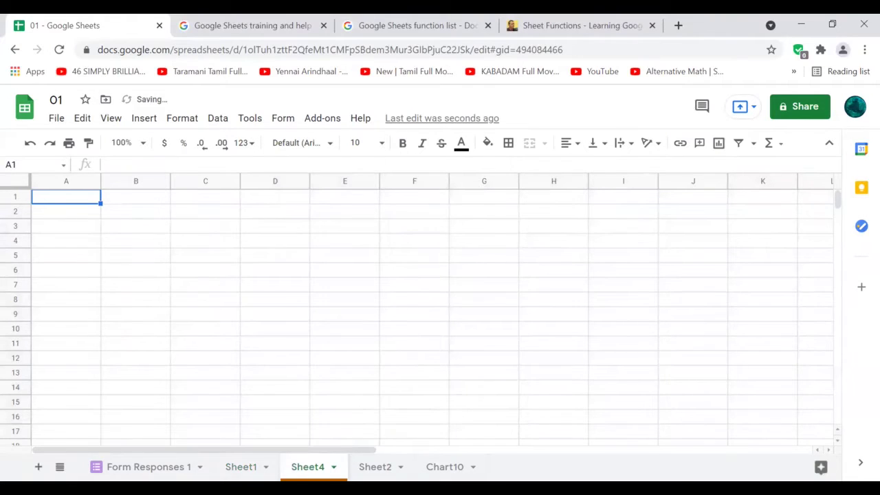
Move Sheet4 one place right, past Sheet2, and hide it
click(333, 467)
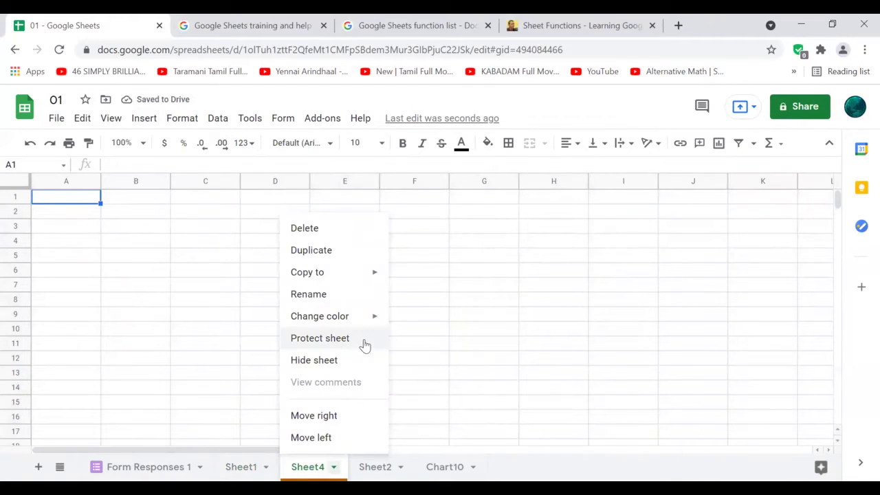
click(323, 416)
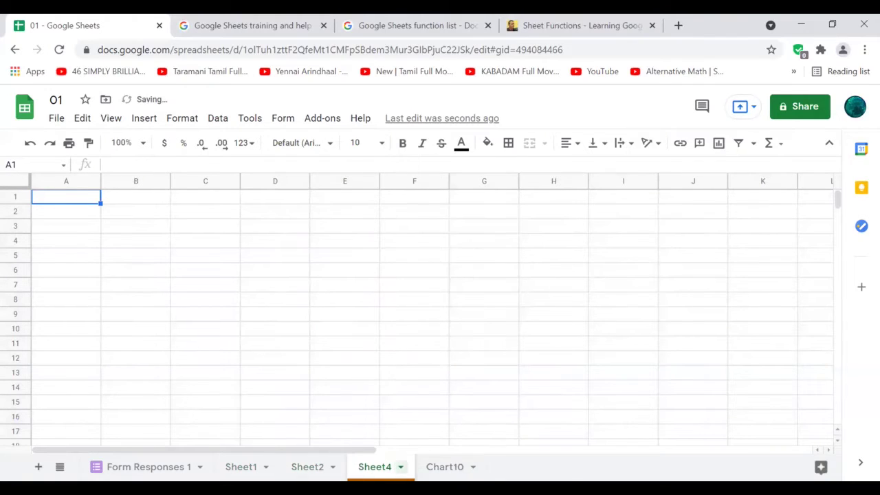
click(400, 466)
click(381, 360)
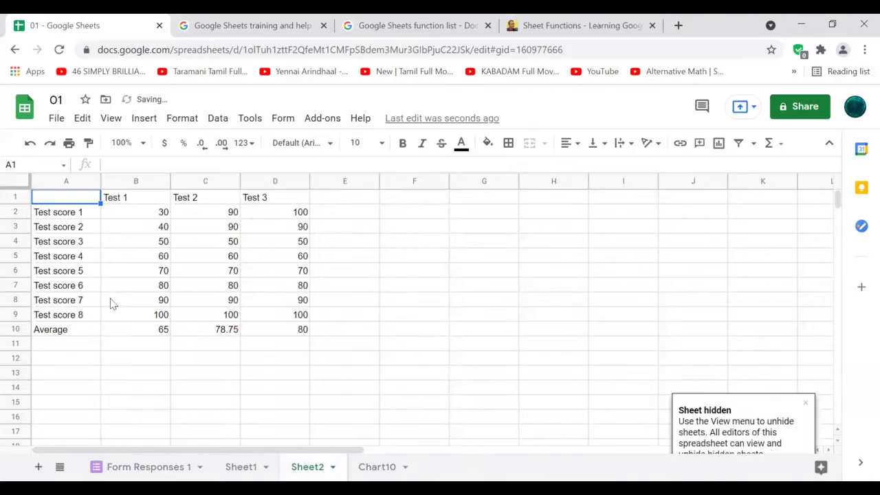
Unhide Sheet4 from the hidden sheets
click(111, 120)
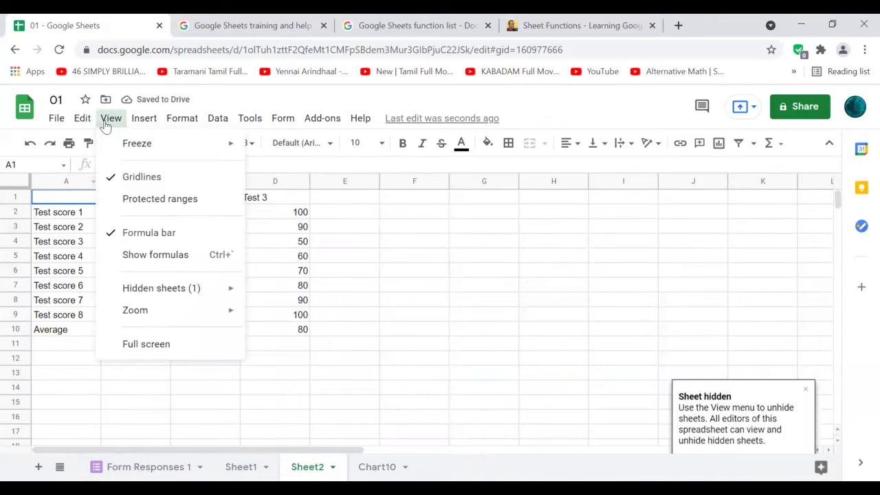
mouse_move(205, 297)
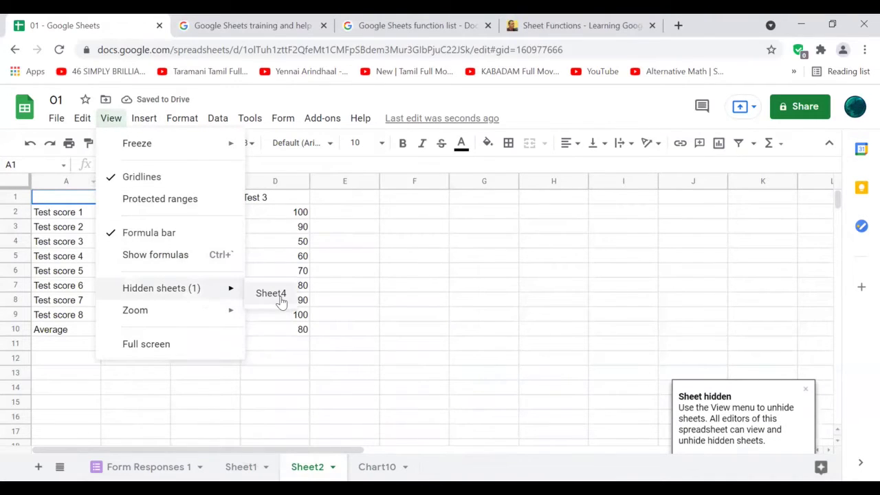
click(275, 292)
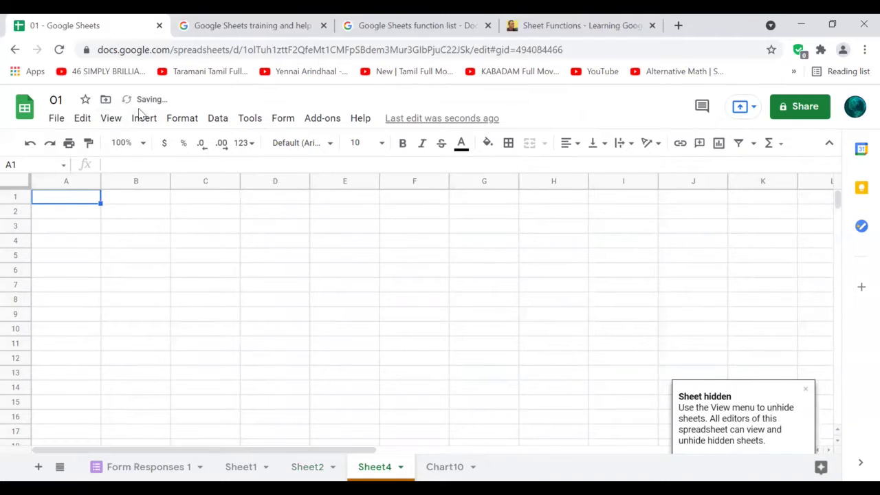
click(111, 118)
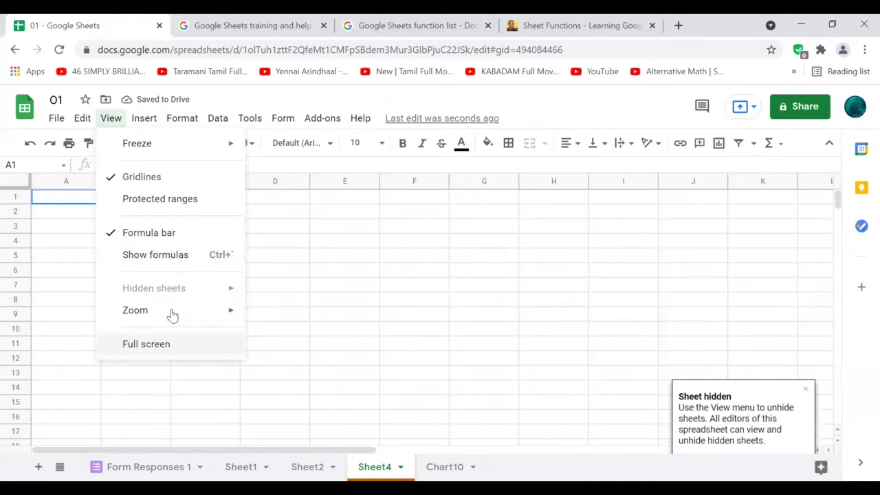
click(417, 316)
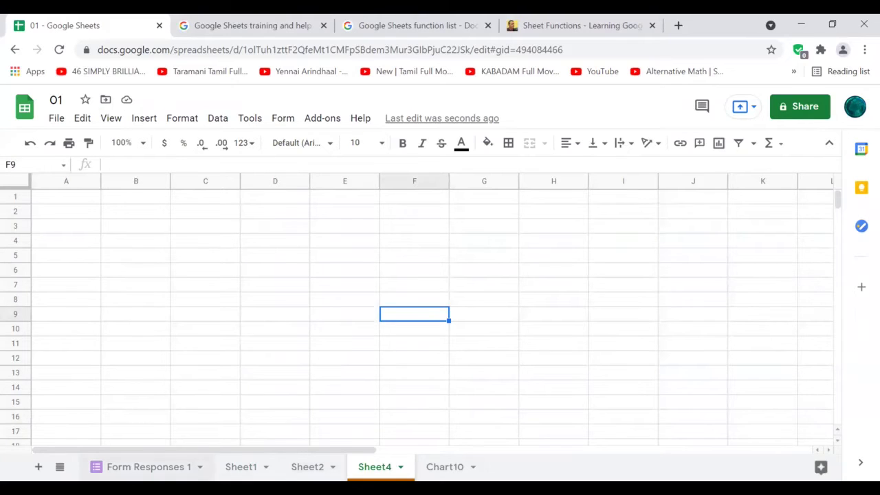
On Sheet1, insert one row above row 1 and another row below the new blank row
click(241, 467)
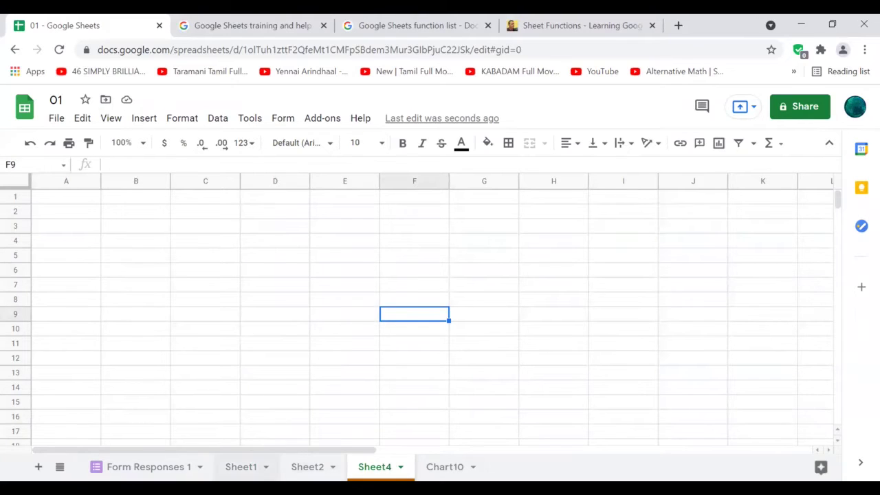
click(144, 119)
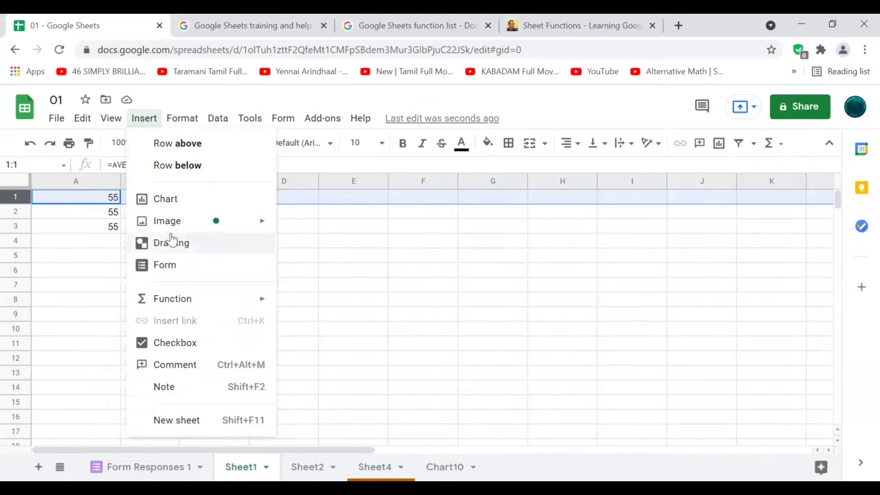
click(166, 142)
click(145, 121)
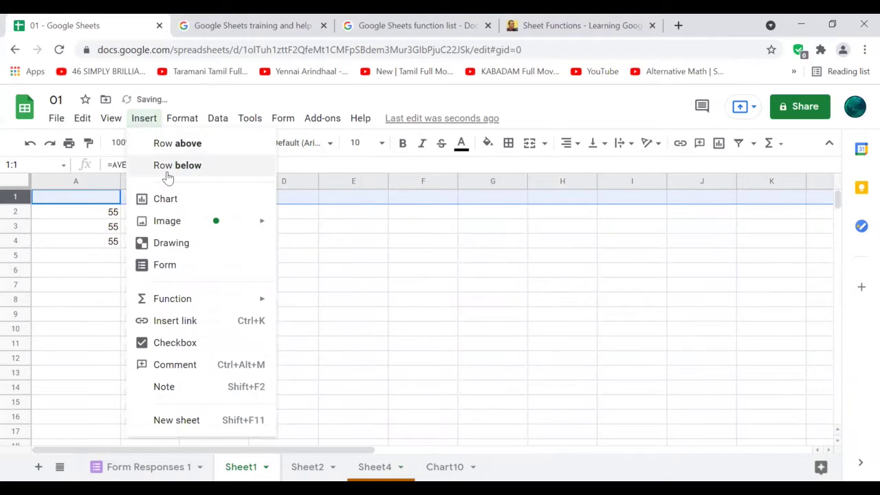
click(167, 168)
Enter the text gg in cell E4 of Sheet1
click(143, 121)
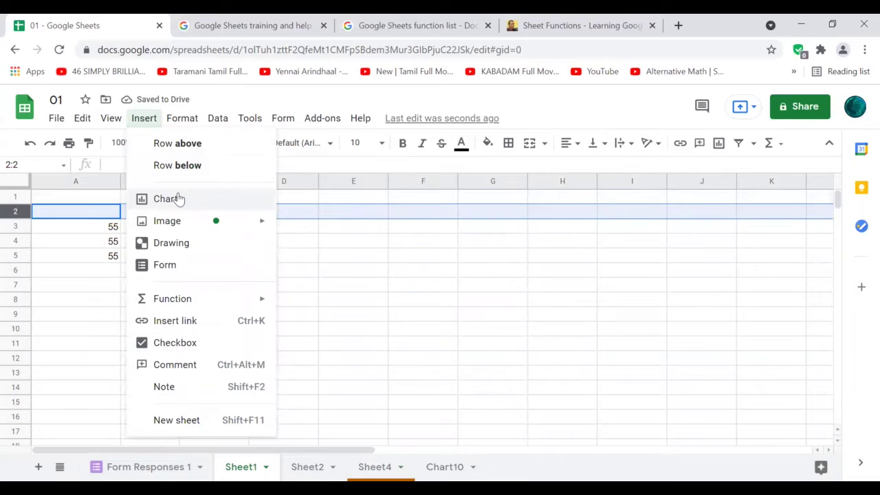
click(355, 245)
click(144, 122)
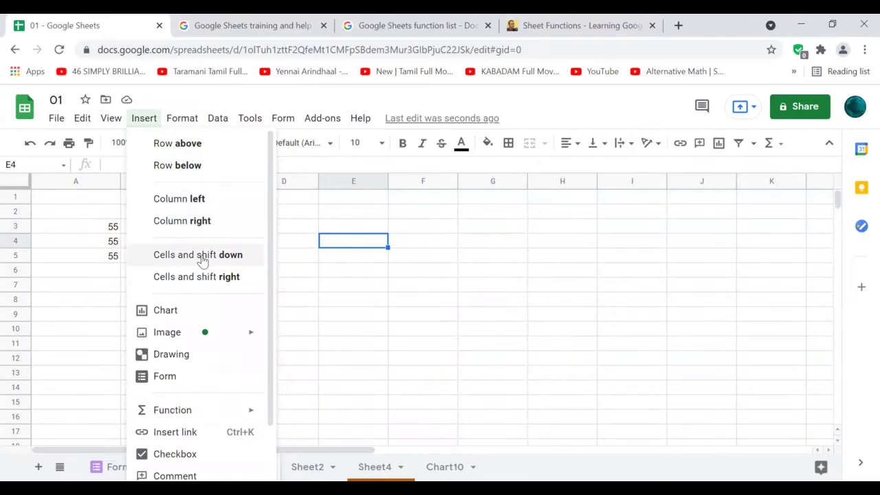
double_click(340, 240)
text(gg)
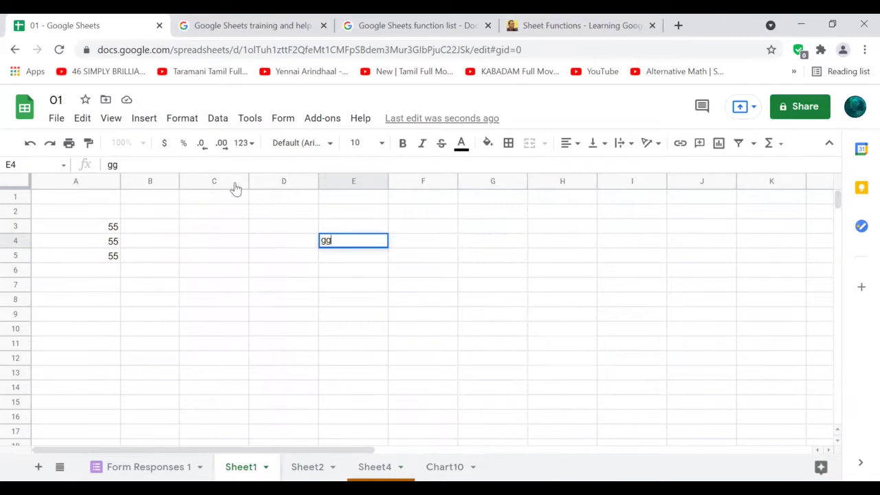
Insert a cell at E4 shifting gg down, and a cell at E5 shifting gg right
click(145, 125)
click(145, 123)
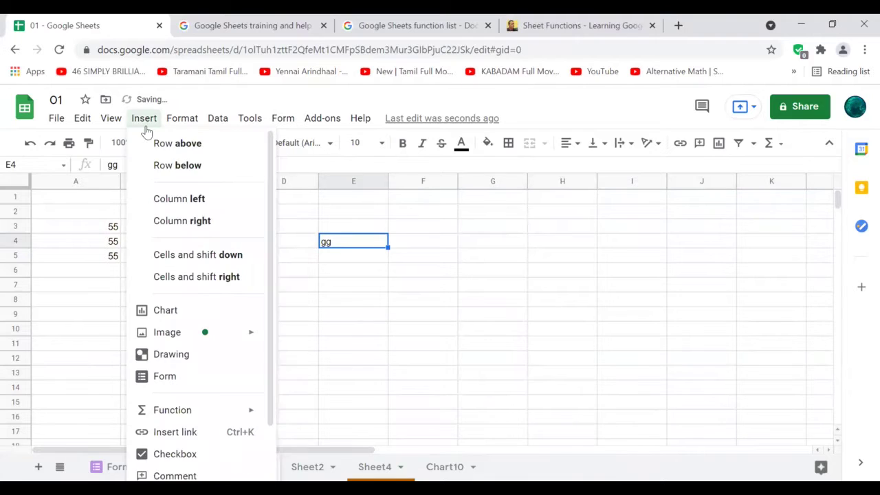
click(201, 254)
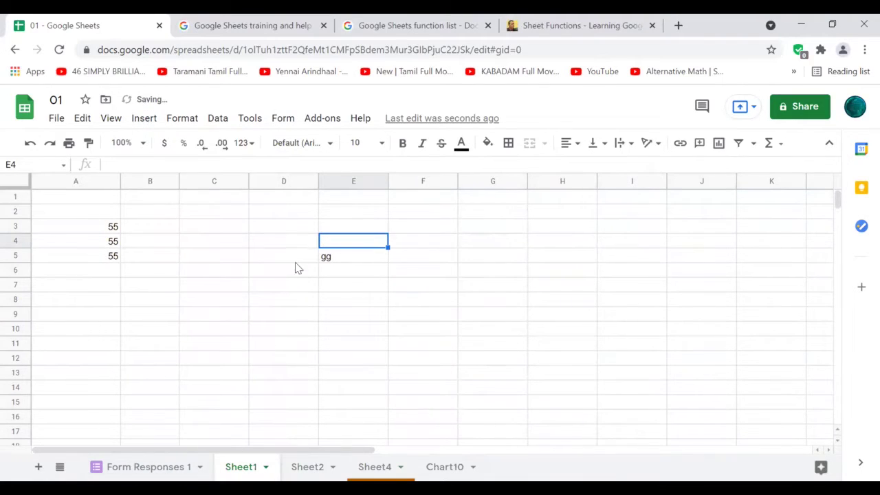
click(330, 259)
click(153, 124)
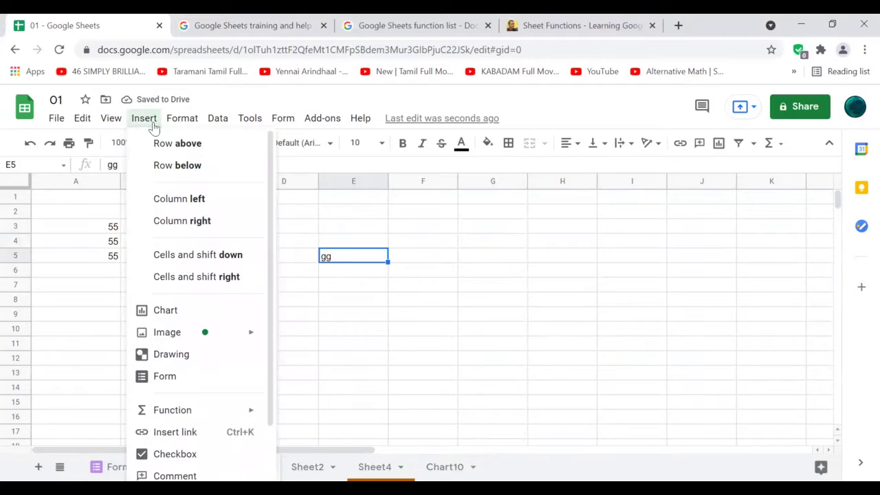
click(181, 287)
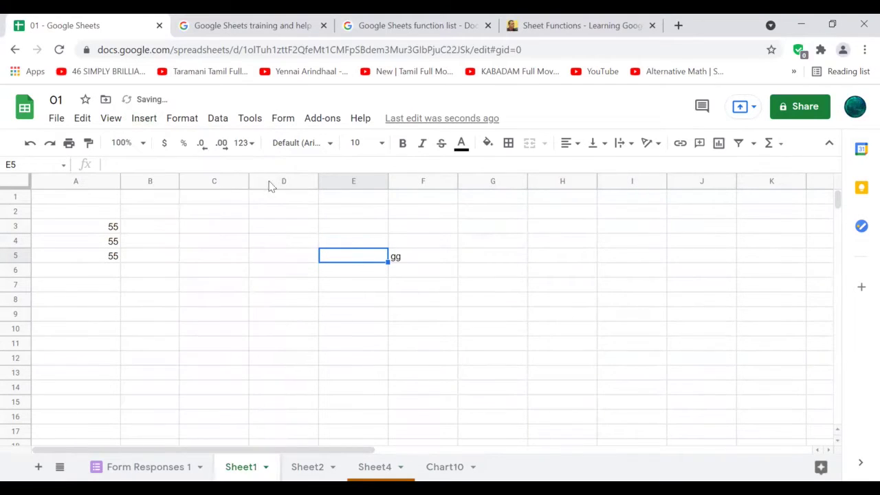
Insert a new form linked to the spreadsheet, view it in Google Forms, and close the form
click(144, 118)
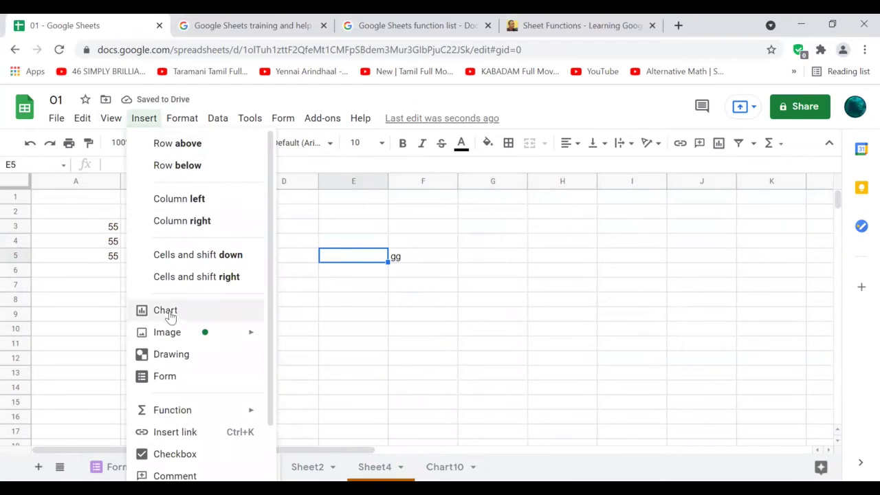
mouse_move(173, 336)
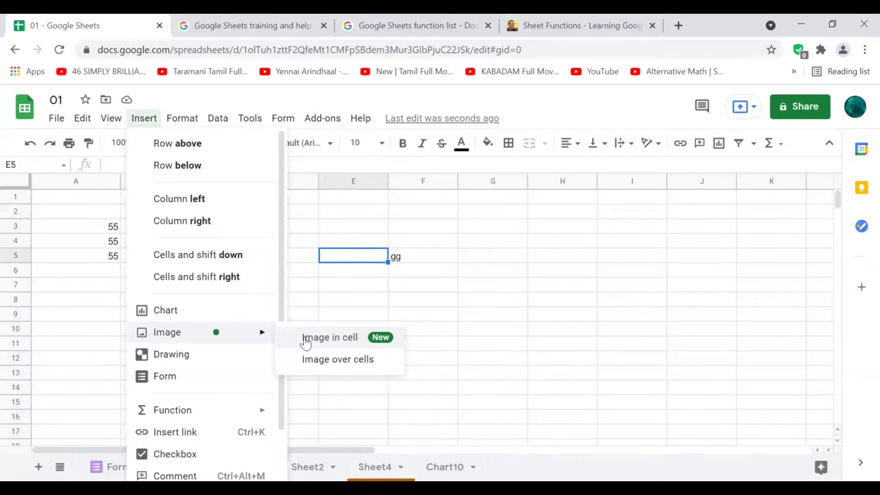
click(196, 378)
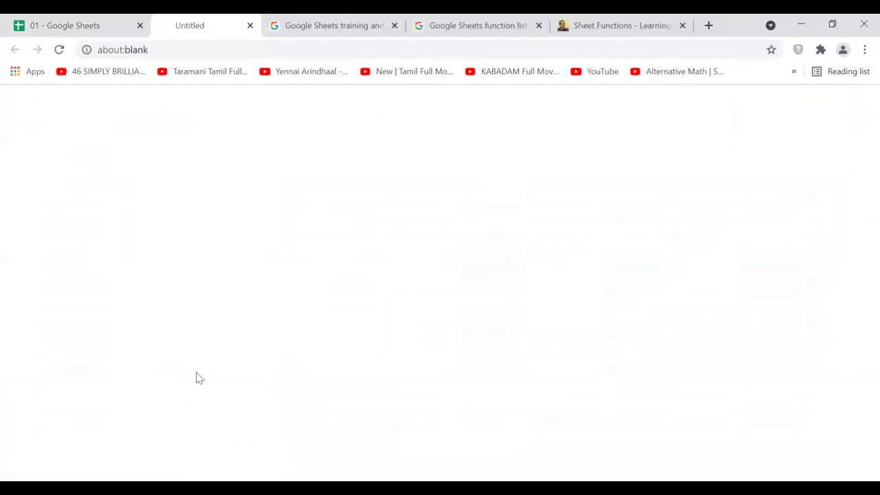
click(83, 22)
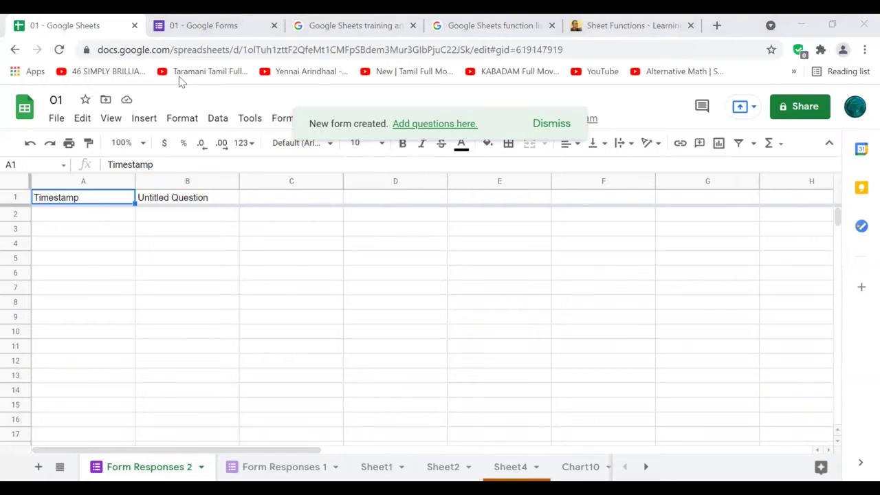
click(204, 25)
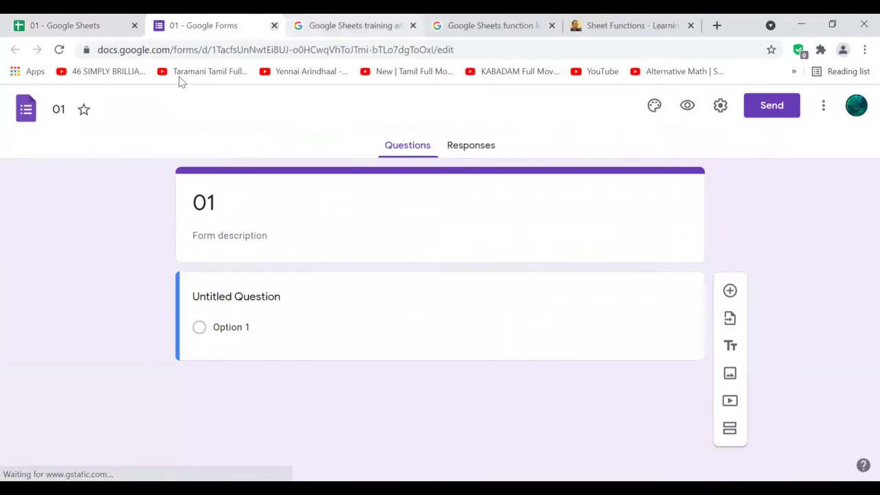
click(274, 26)
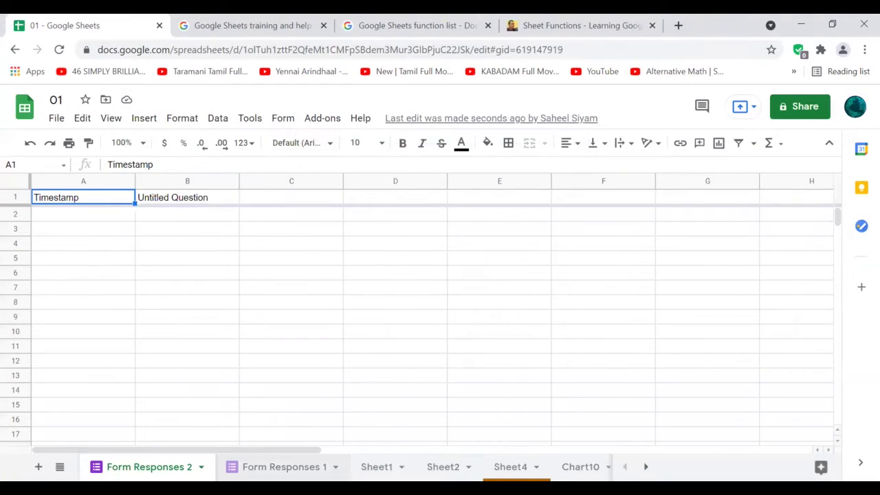
Try to delete the Form Responses 2 sheet
click(284, 467)
click(201, 466)
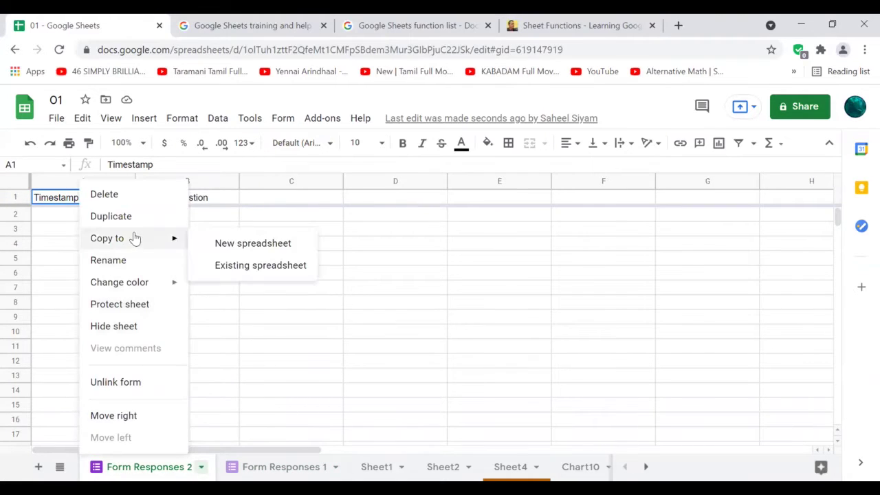
click(146, 198)
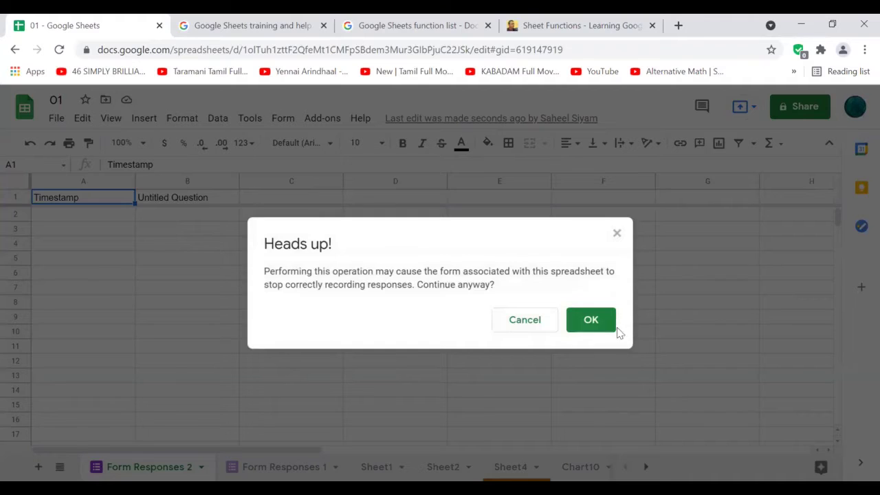
click(584, 324)
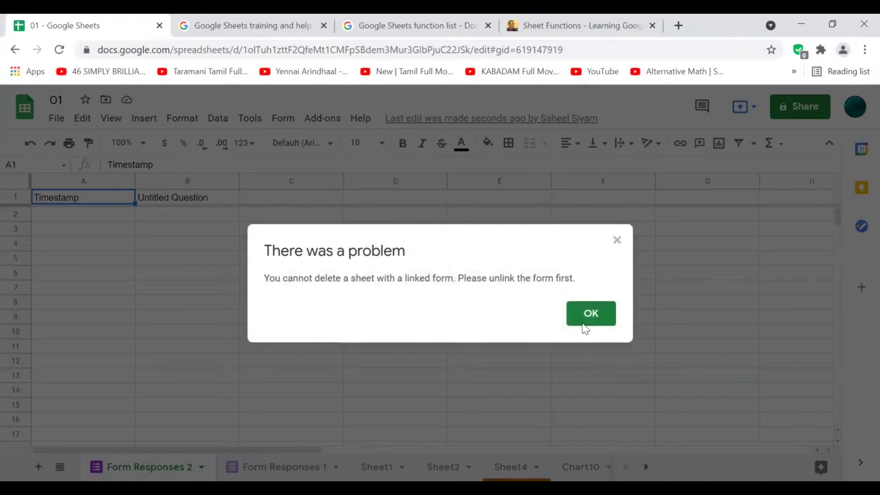
click(613, 240)
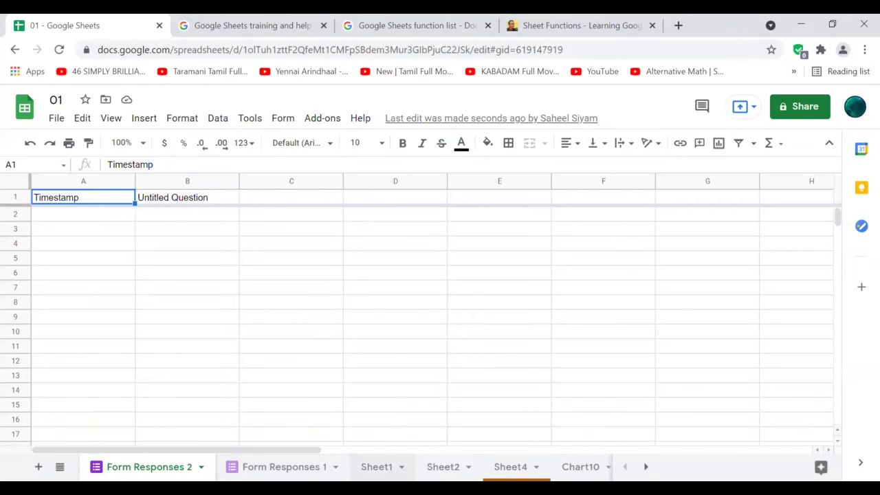
On Sheet1, browse the insertable function categories, including Text, Date, Operator and Web, and open the online Google Sheets function list
click(377, 467)
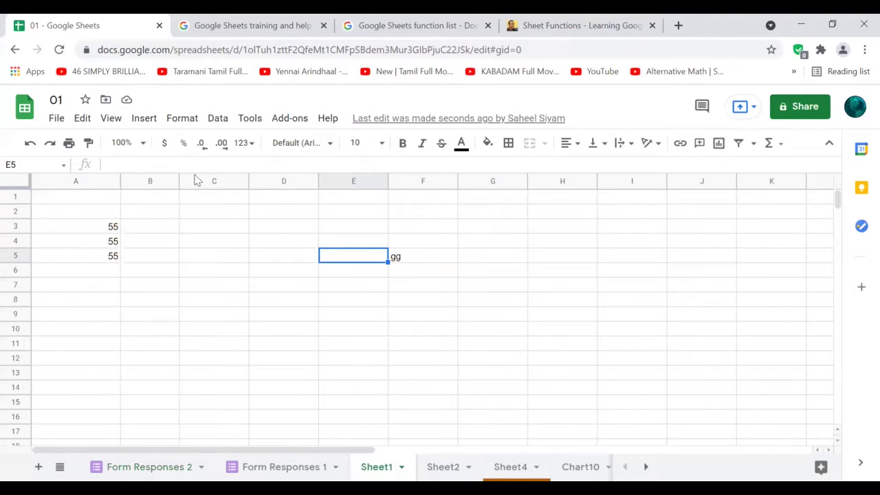
click(143, 121)
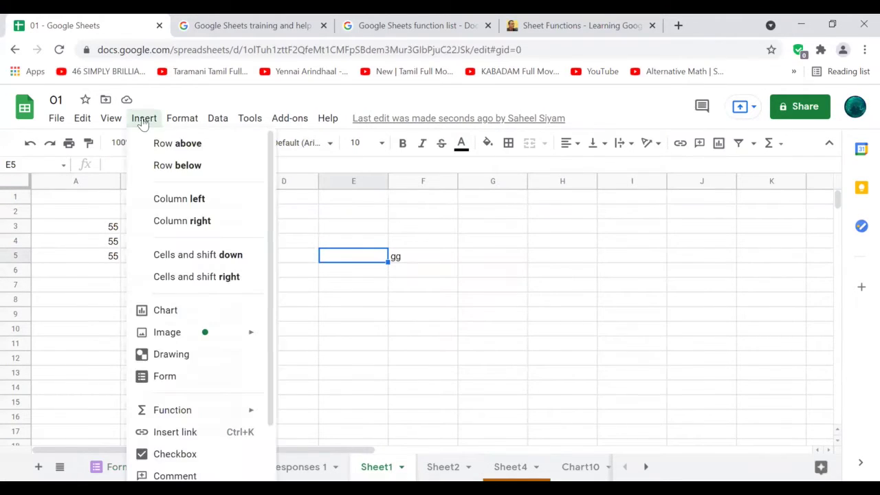
mouse_move(201, 418)
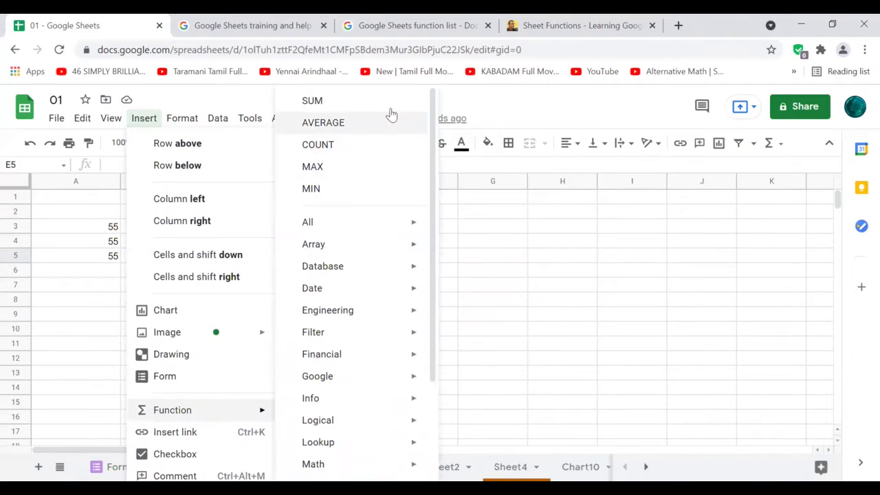
scroll(379, 232, down, 3)
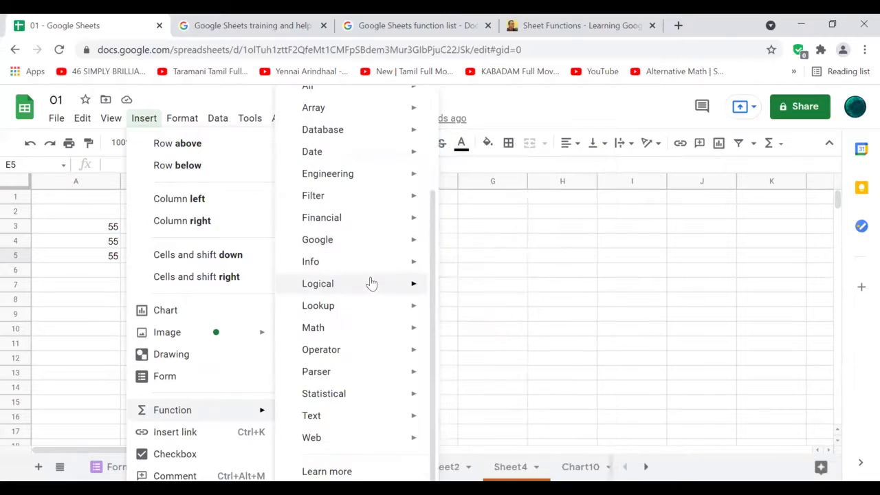
mouse_move(332, 427)
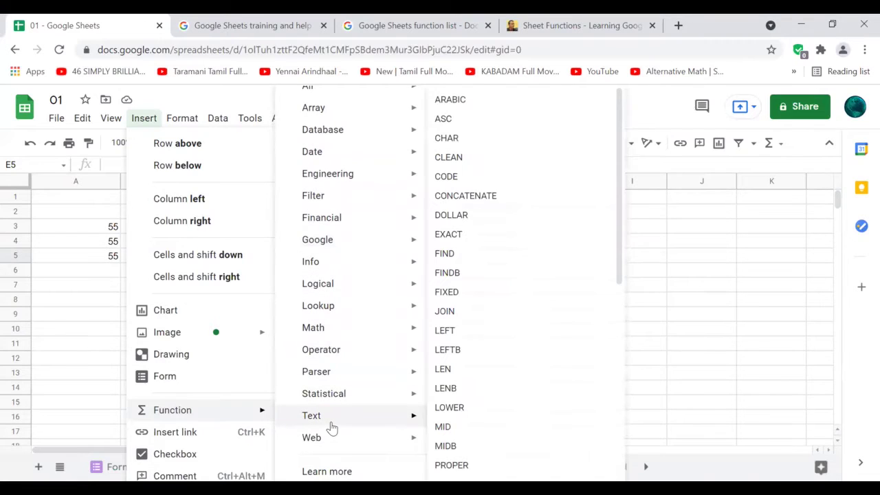
scroll(332, 428, up, 2)
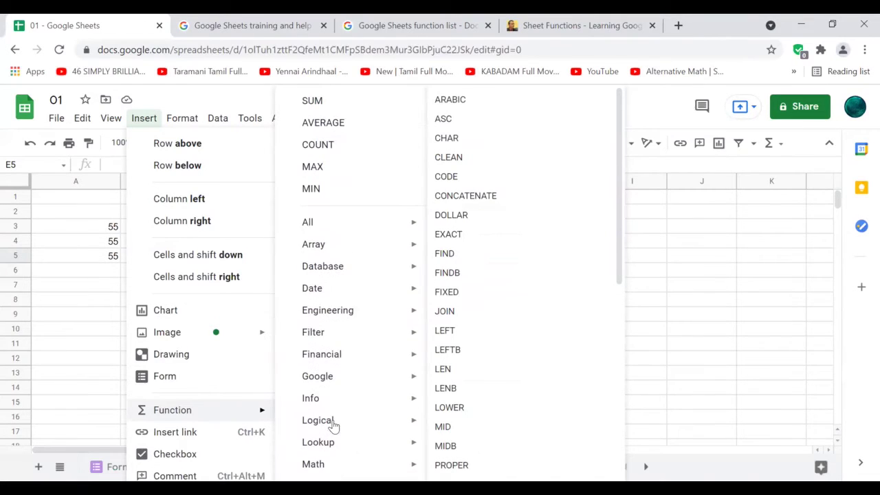
mouse_move(382, 231)
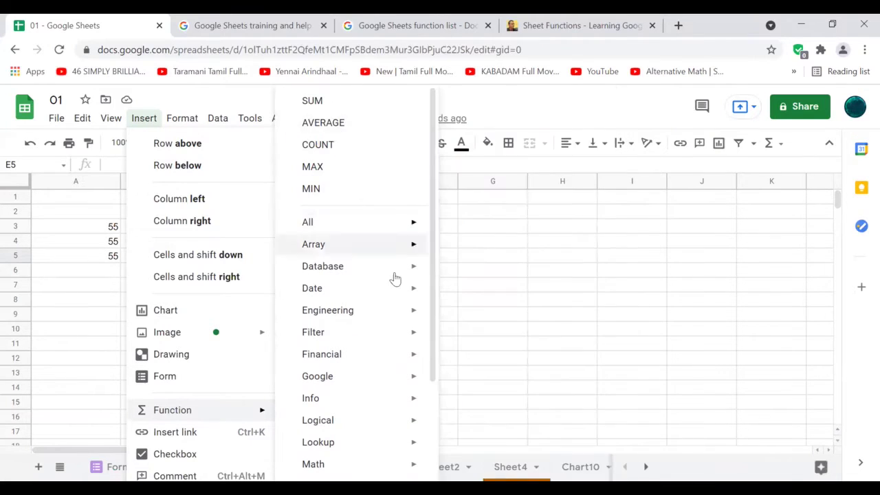
mouse_move(412, 294)
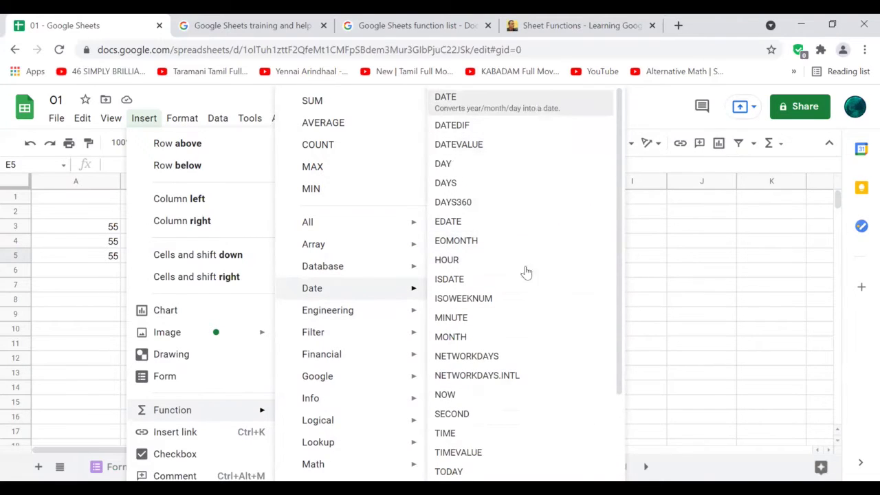
scroll(488, 411, down, 2)
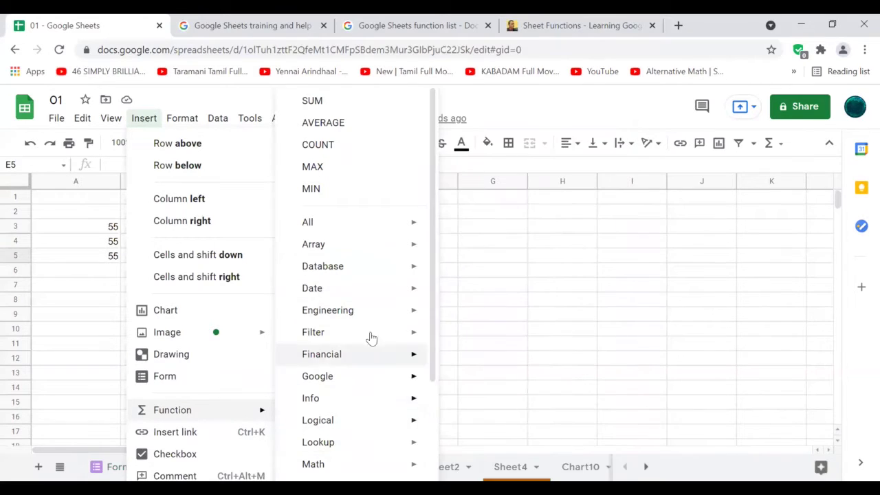
scroll(393, 372, down, 2)
mouse_move(392, 381)
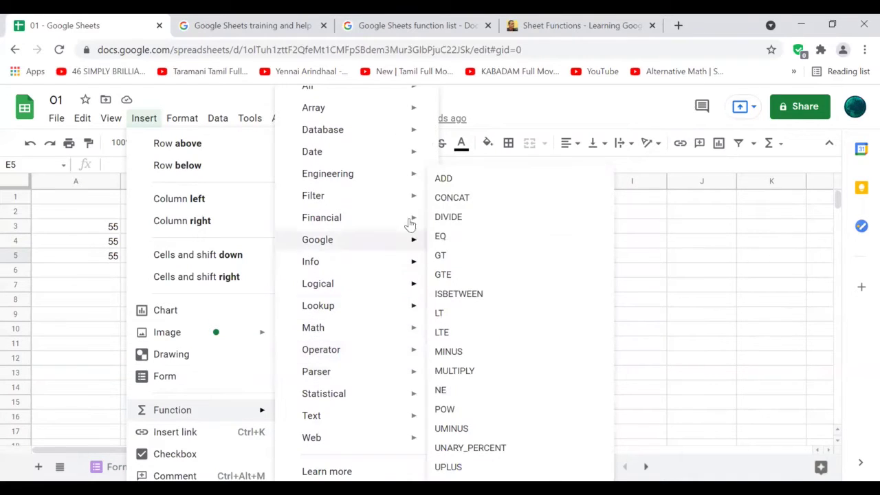
mouse_move(421, 240)
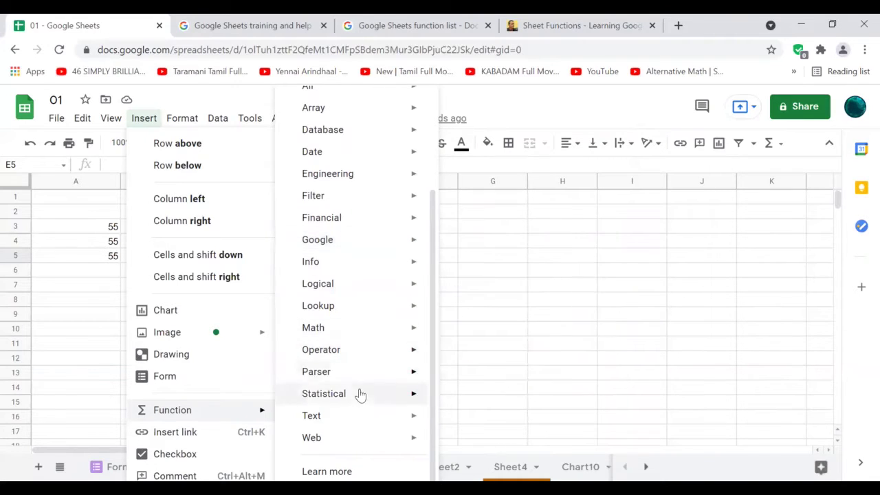
mouse_move(390, 353)
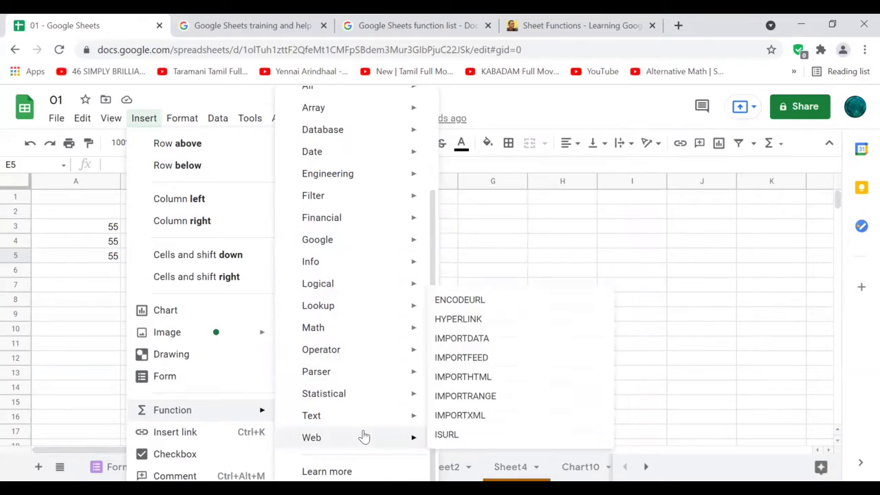
click(327, 471)
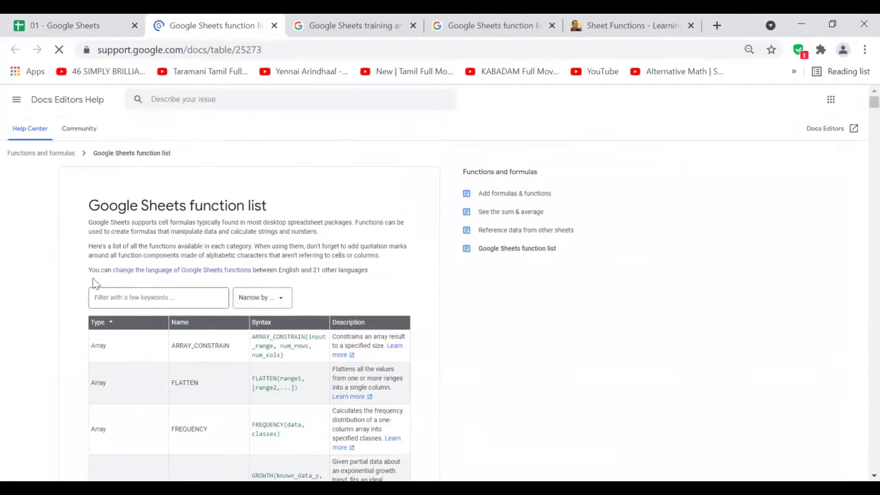
Look over the online Google Sheets function list with its keyword filter and Narrow by options, and close the page
click(137, 301)
scroll(19, 327, down, 1)
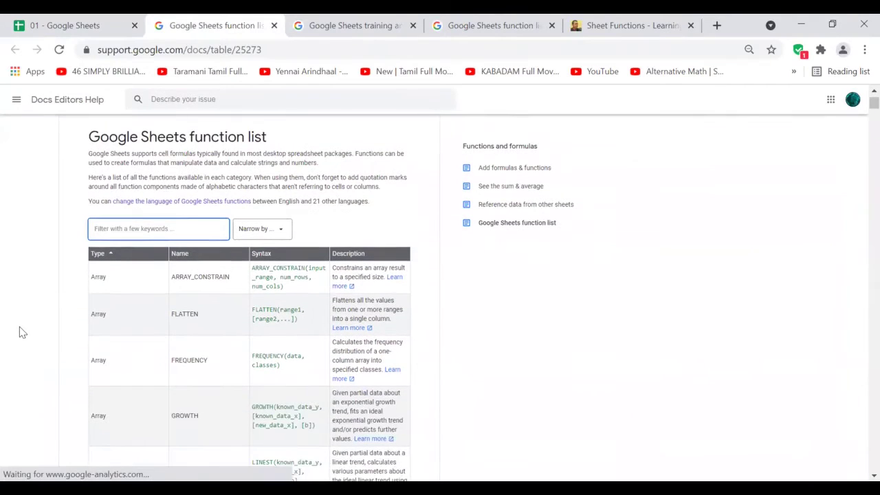
scroll(19, 326, down, 2)
scroll(20, 326, up, 3)
scroll(19, 332, up, 1)
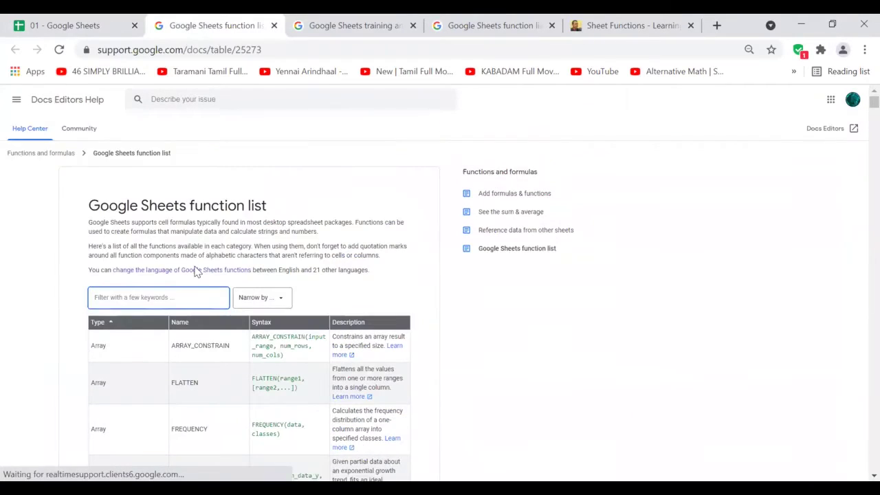
click(261, 297)
click(331, 268)
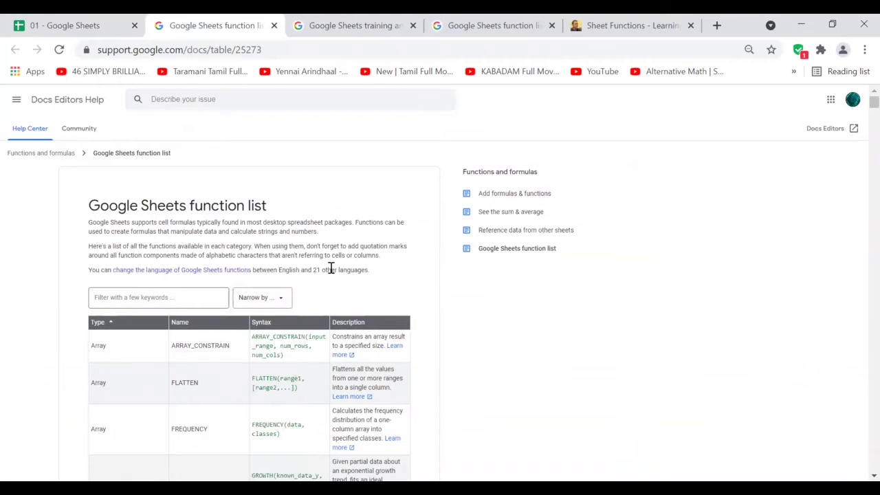
click(274, 25)
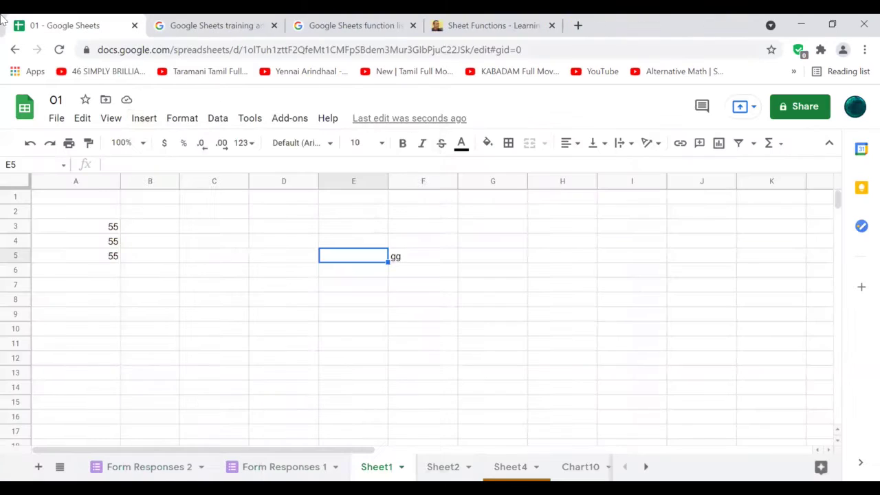
click(143, 120)
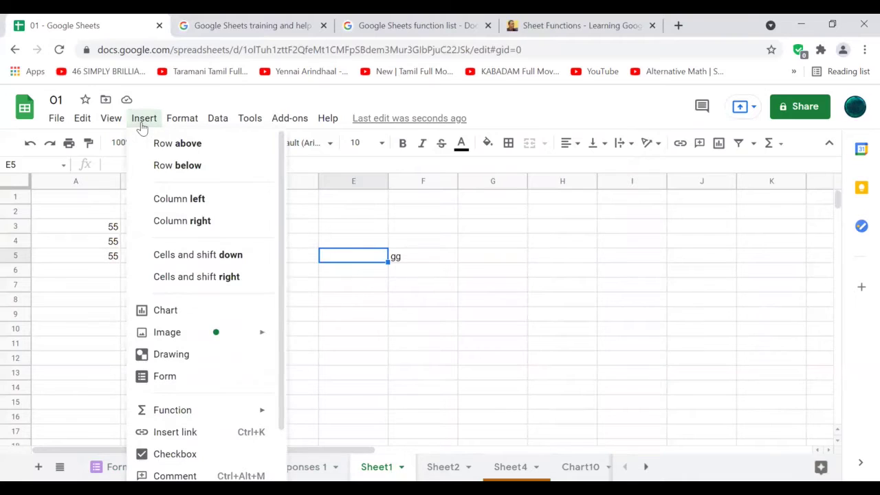
click(232, 431)
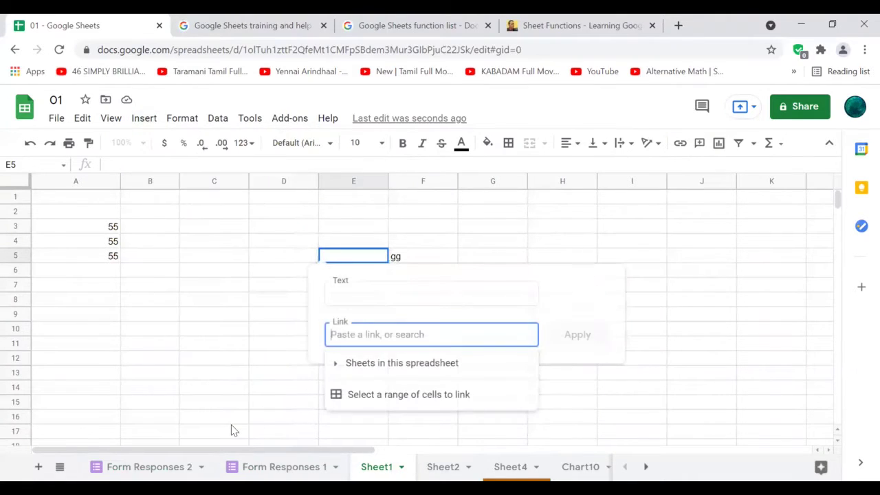
click(365, 295)
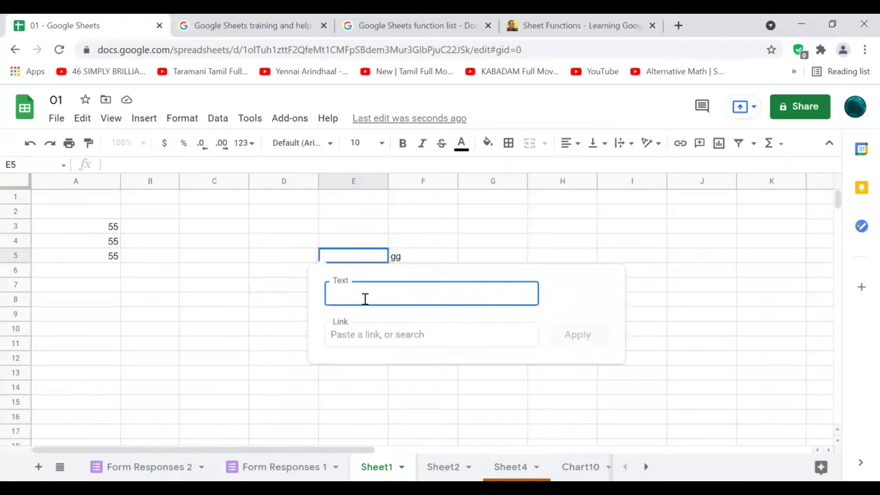
click(343, 337)
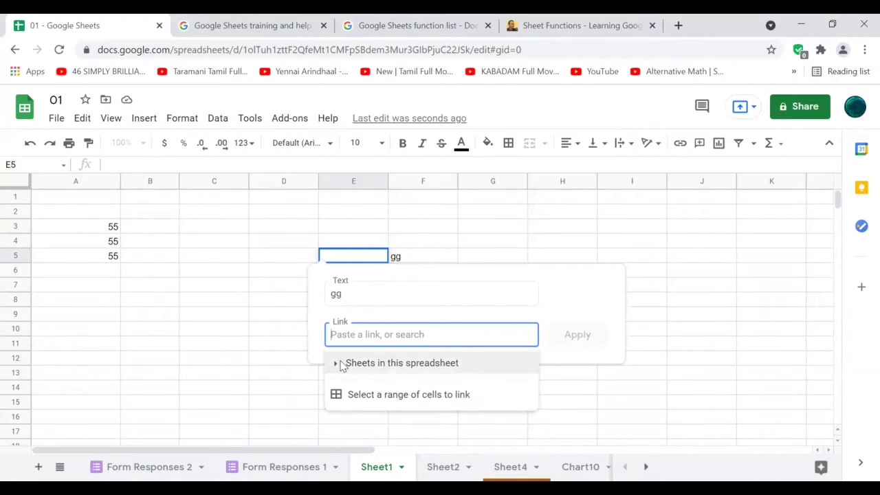
Link the 55 in cell A4 to the suggested Wikipedia page 55 (number), open the linked page and close it
click(112, 243)
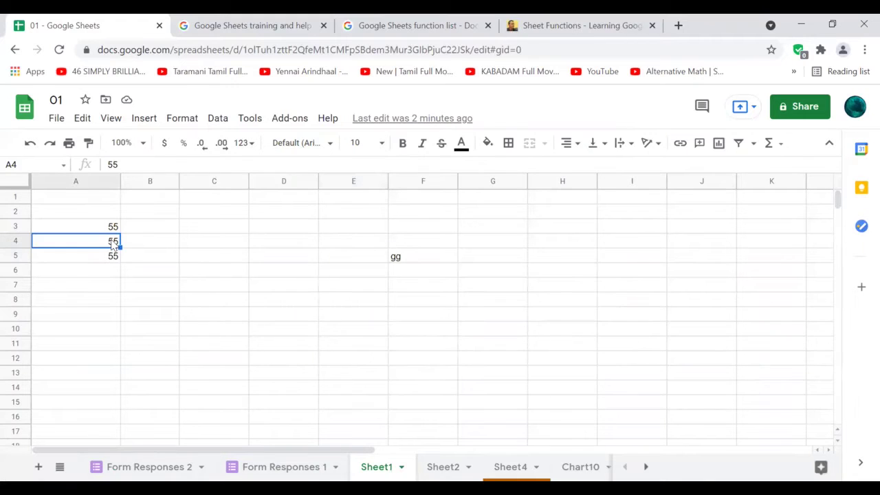
click(143, 118)
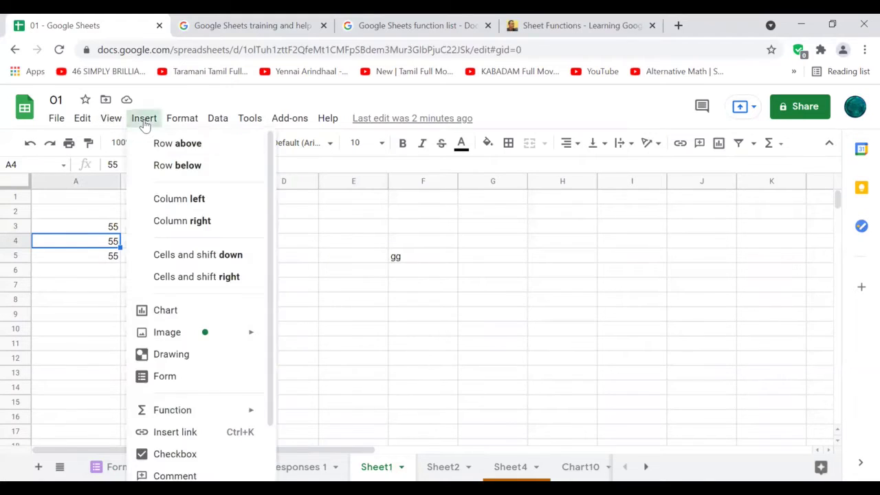
click(220, 430)
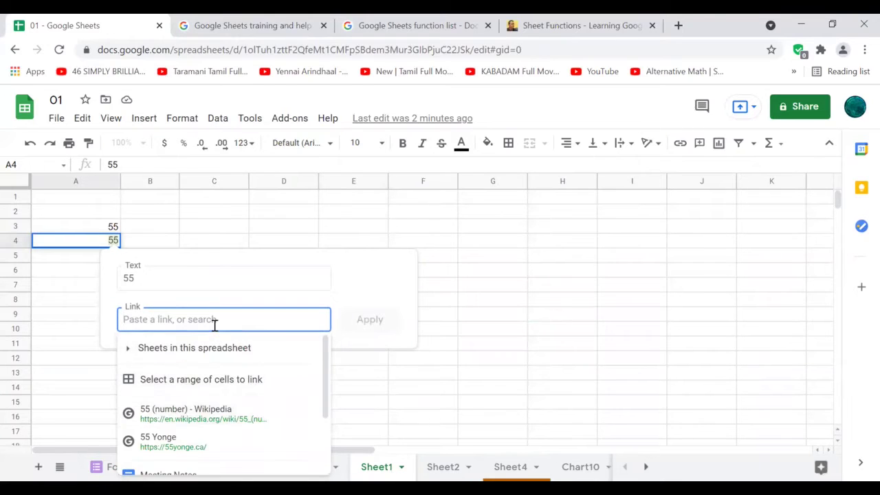
click(169, 416)
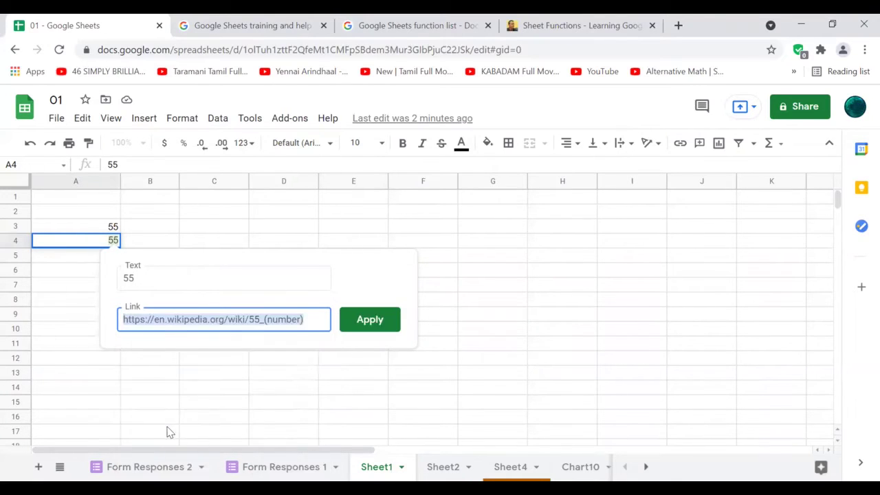
click(354, 328)
click(165, 262)
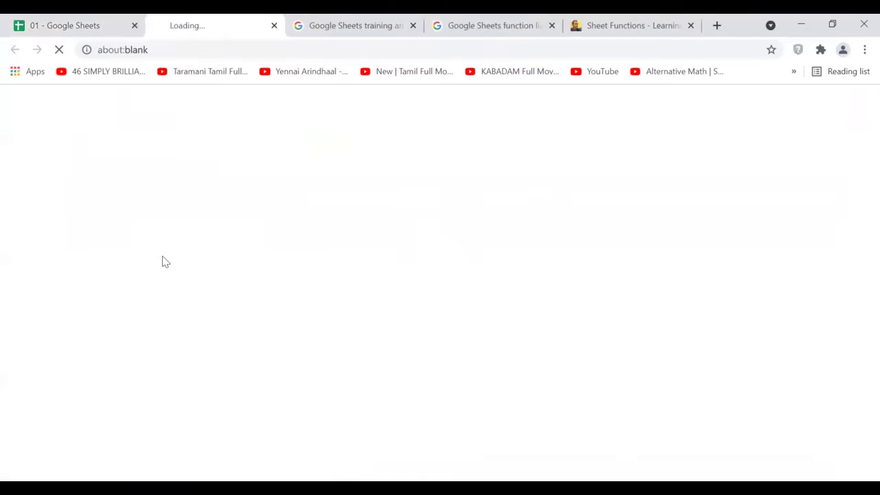
click(273, 25)
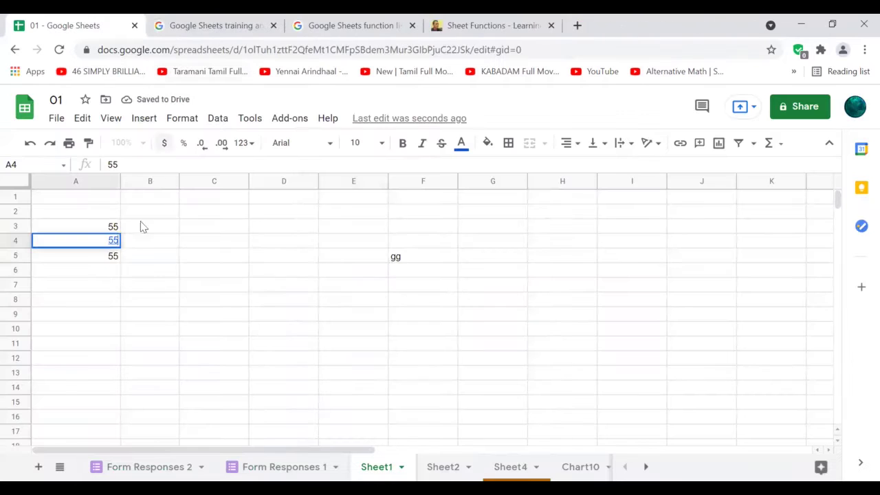
click(115, 260)
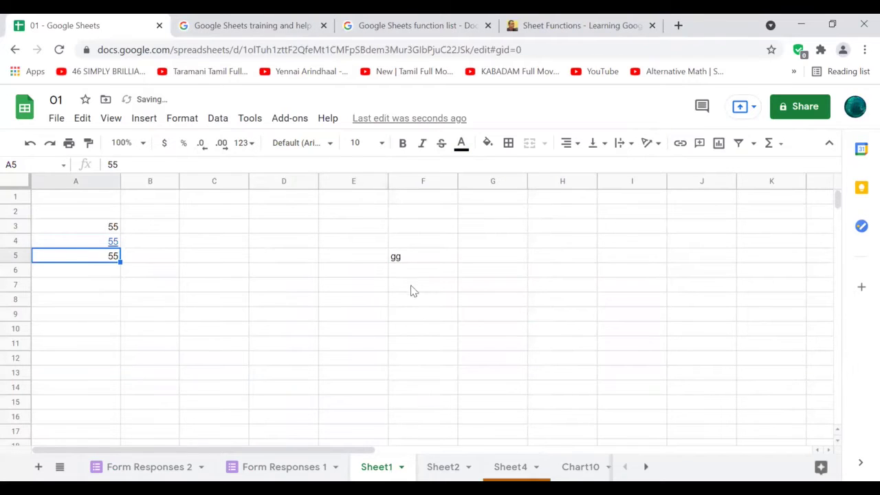
Insert a checkbox in cell F5 in place of gg, and toggle it on and off
click(405, 261)
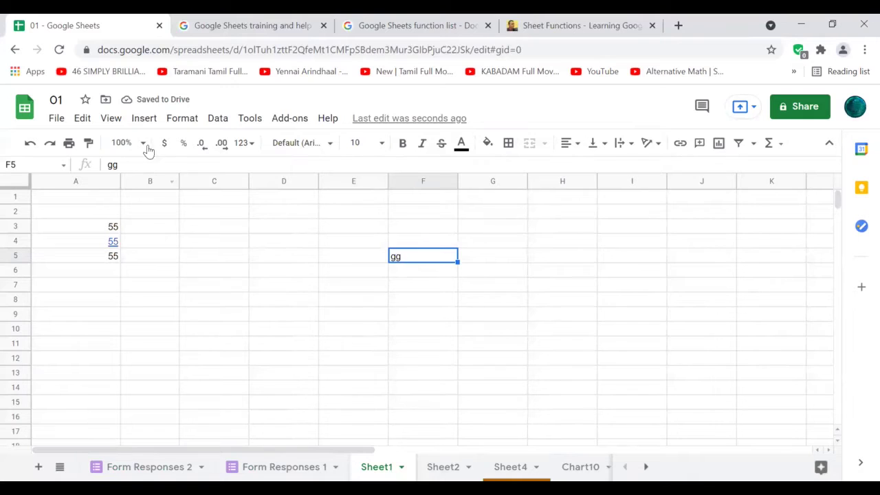
click(143, 118)
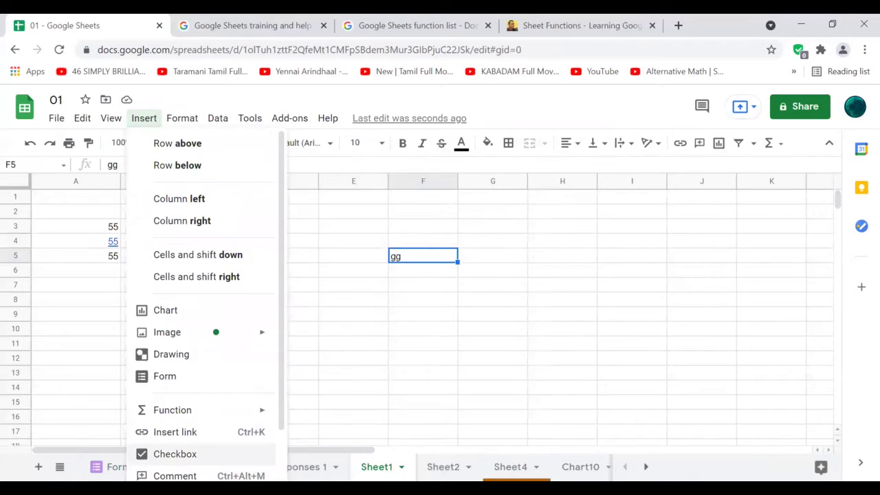
scroll(204, 420, down, 2)
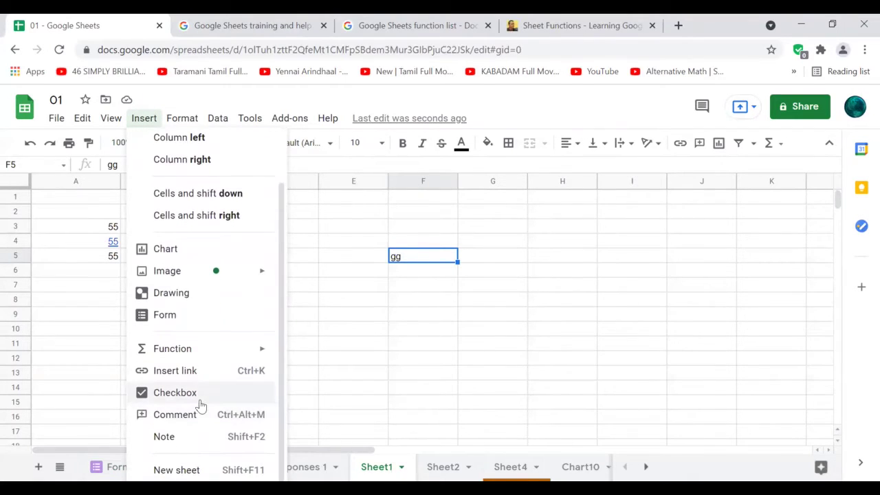
click(176, 392)
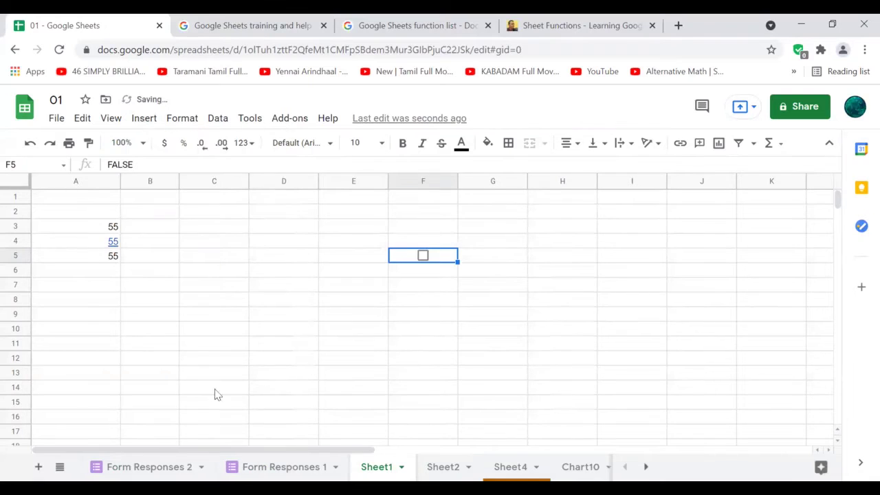
click(422, 255)
click(421, 257)
Add a comment reading "g" to cell F9
click(144, 119)
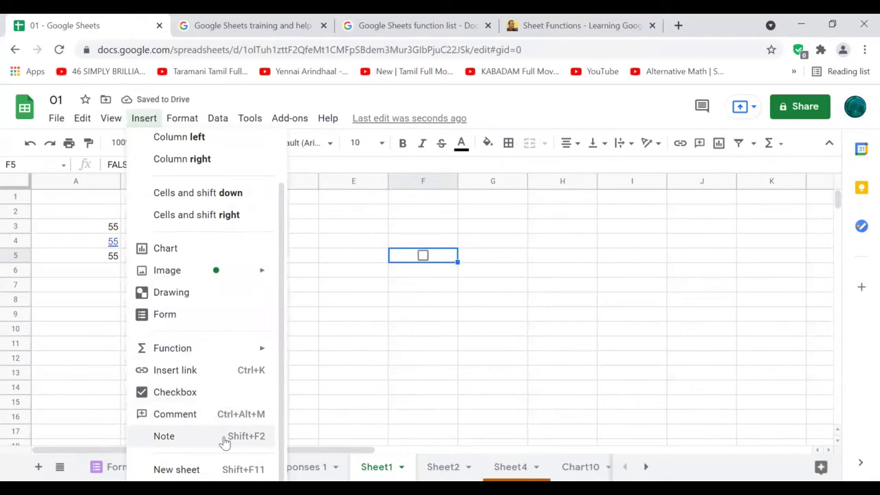
click(403, 318)
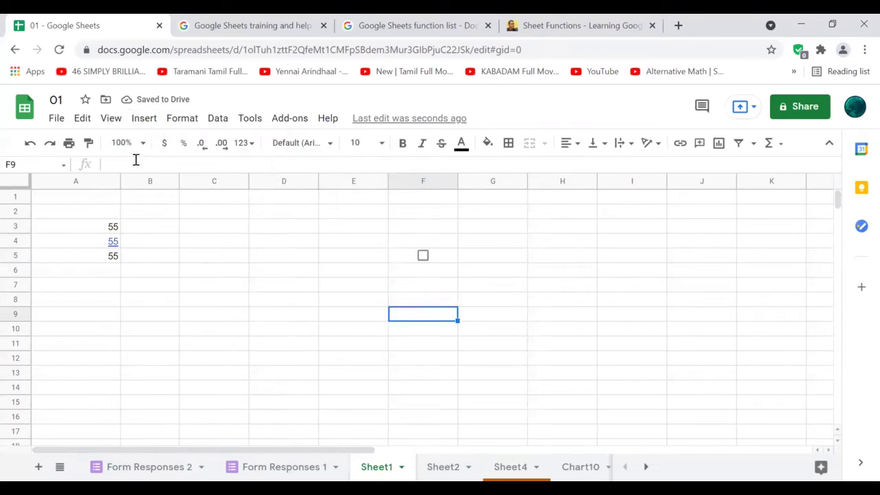
click(145, 119)
click(200, 416)
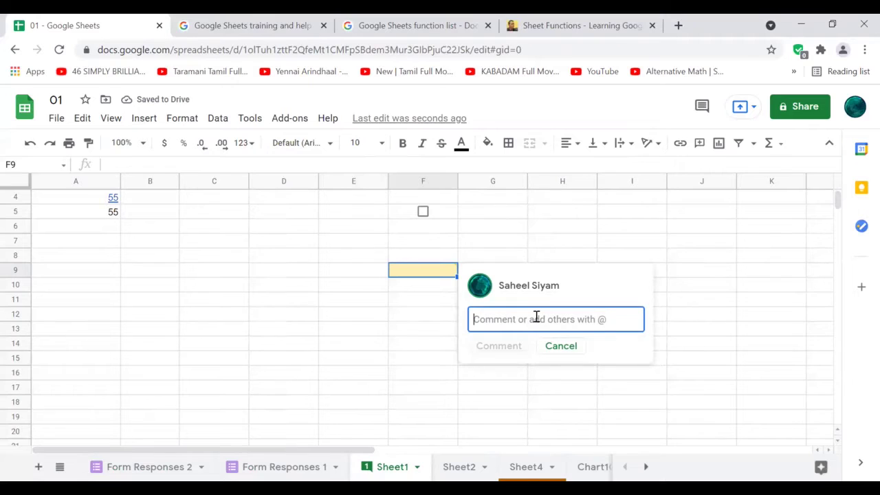
text(0)
click(512, 346)
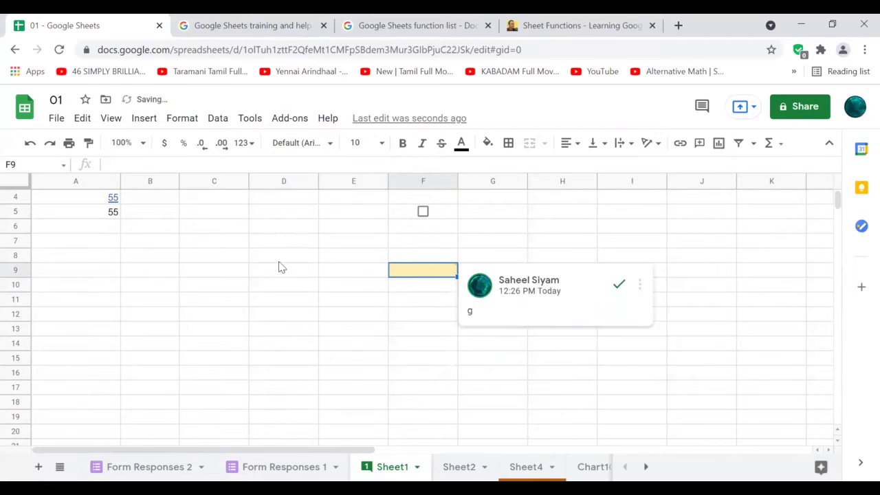
click(281, 300)
Add a note reading "note" to cell F10
click(410, 287)
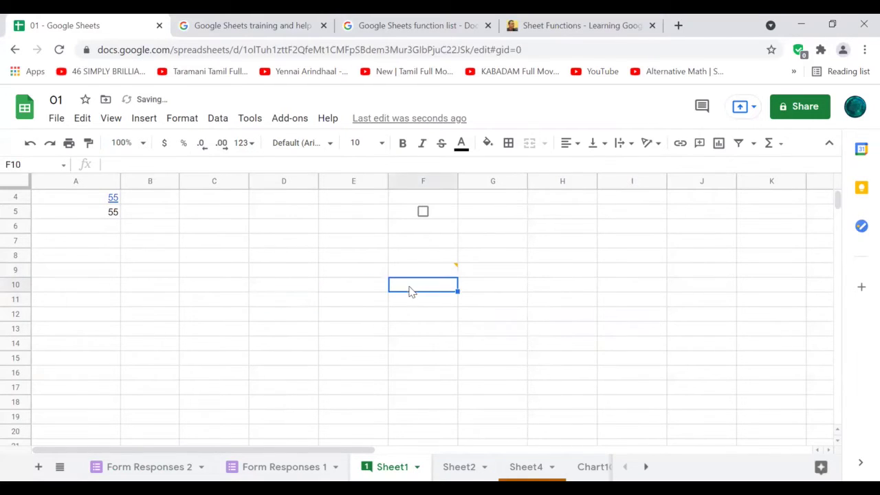
click(146, 120)
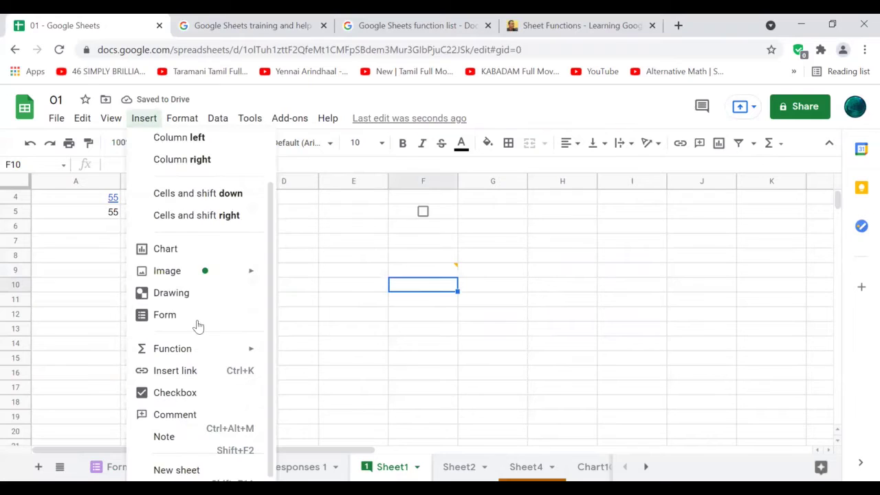
click(165, 436)
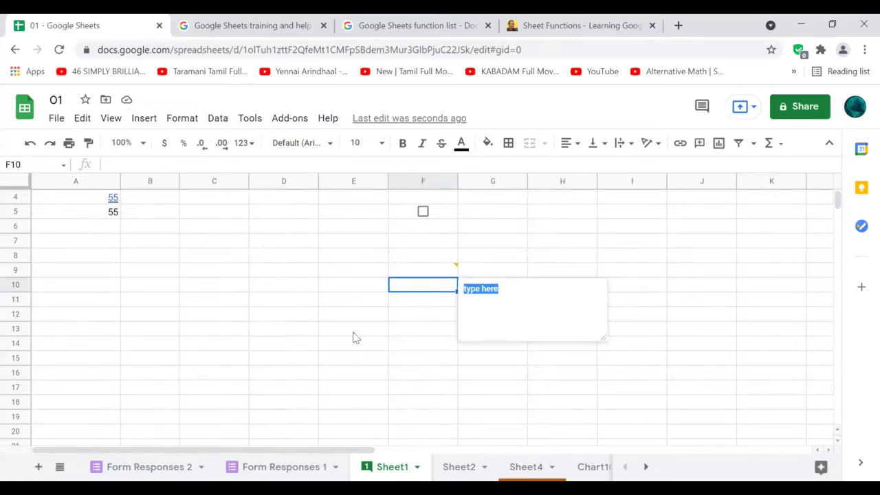
click(506, 291)
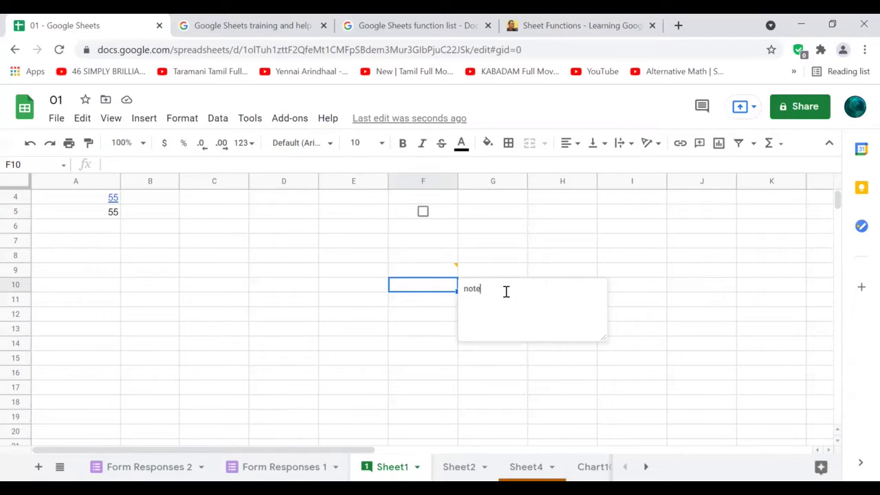
click(452, 351)
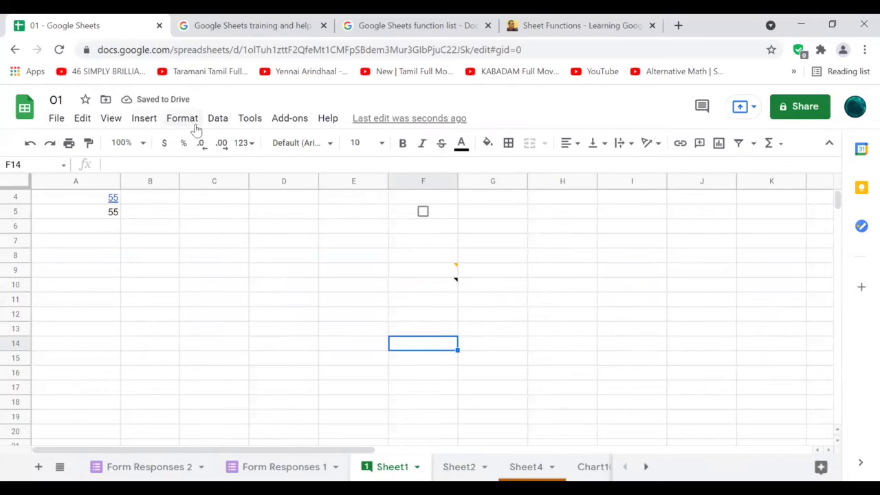
Insert a new sheet after Sheet1, and delete that new sheet
click(146, 121)
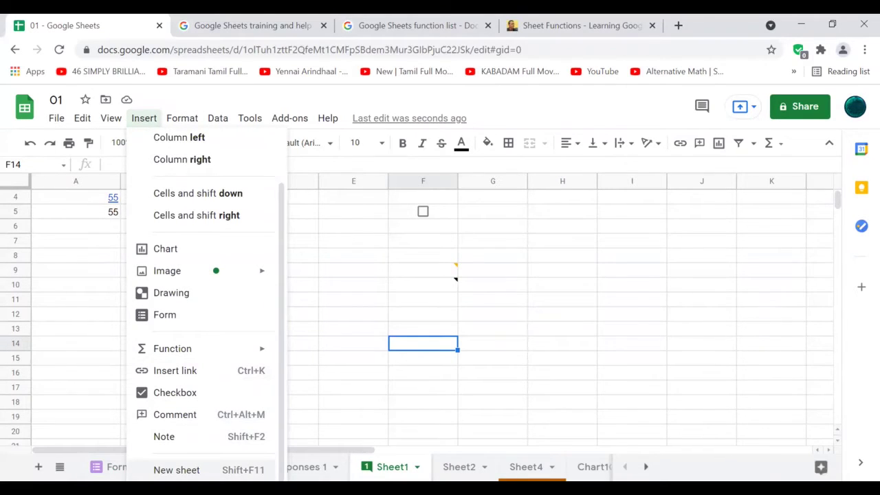
click(177, 469)
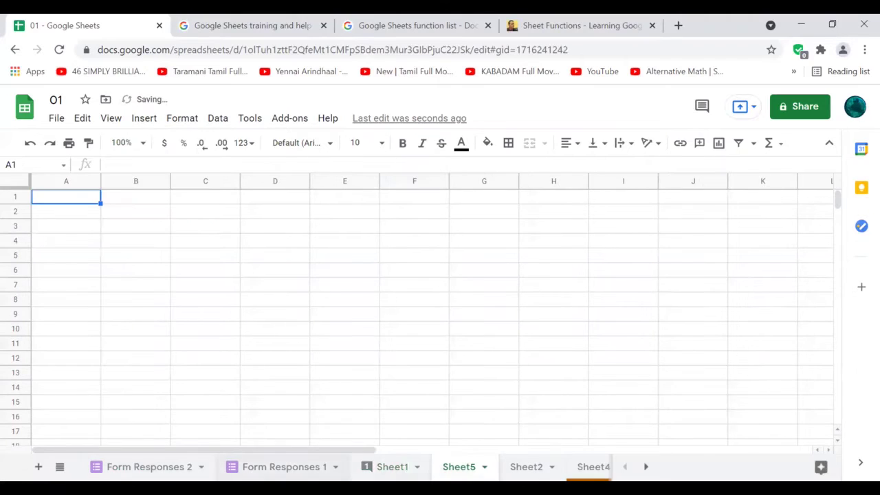
click(484, 467)
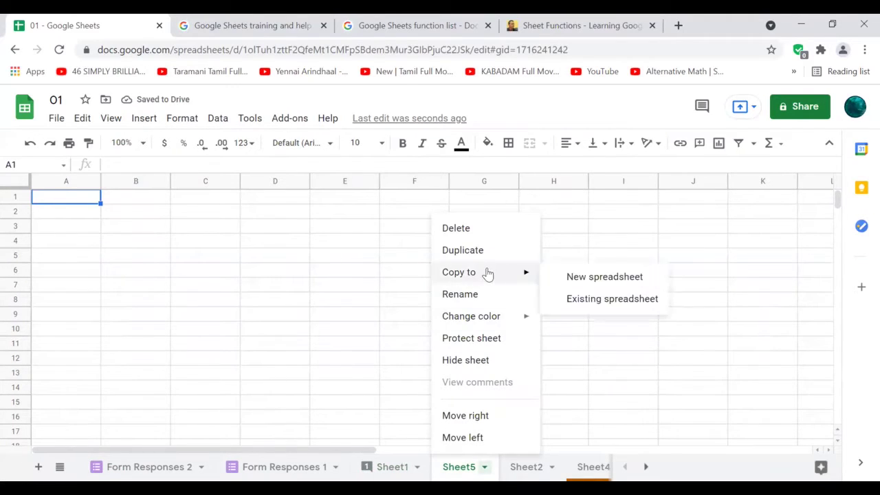
click(461, 231)
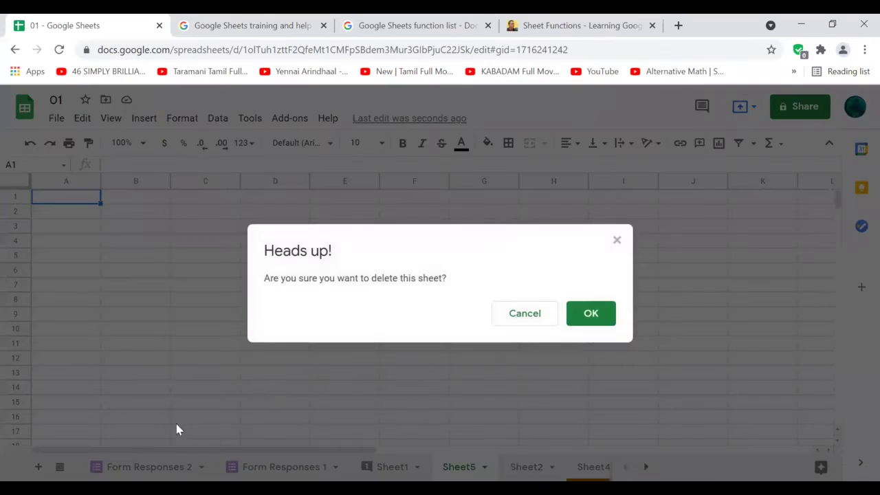
click(593, 312)
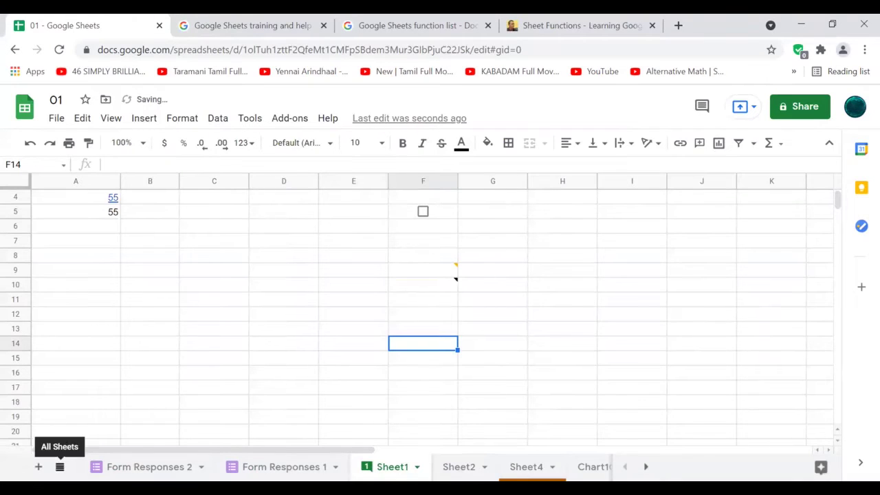
click(60, 467)
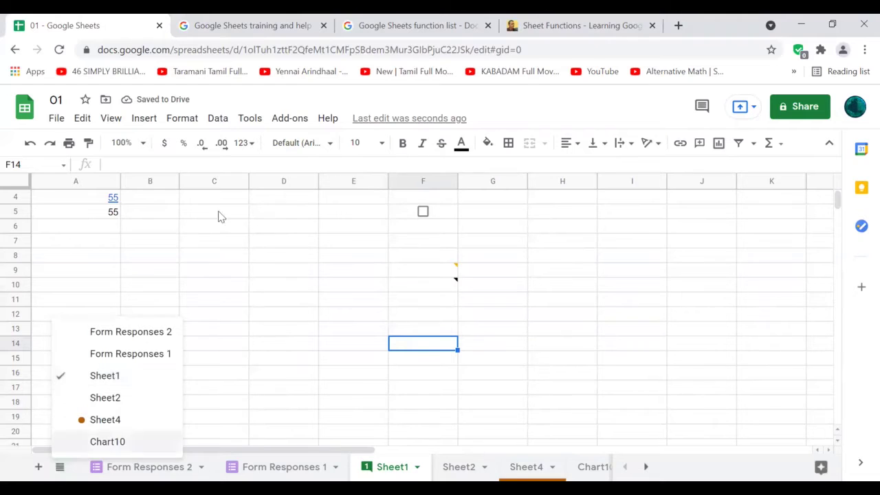
click(144, 118)
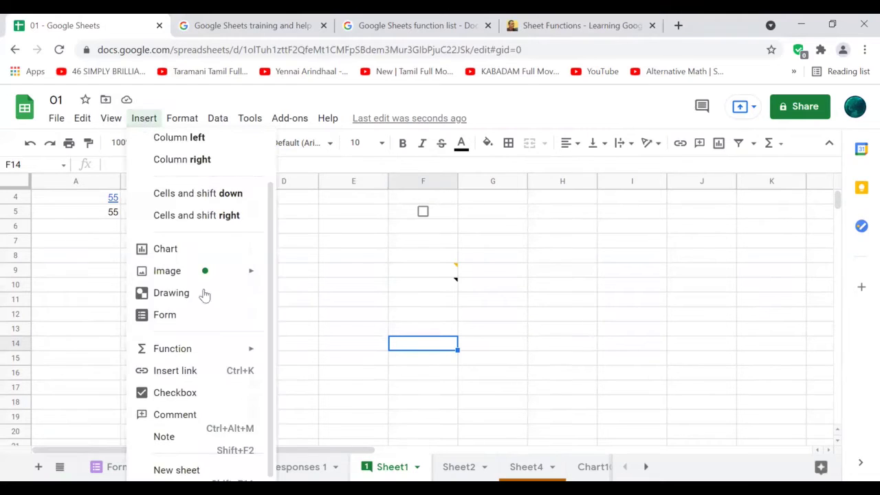
Open the spreadsheet themes and look through the available designs from Standard to Calm
click(169, 118)
click(180, 118)
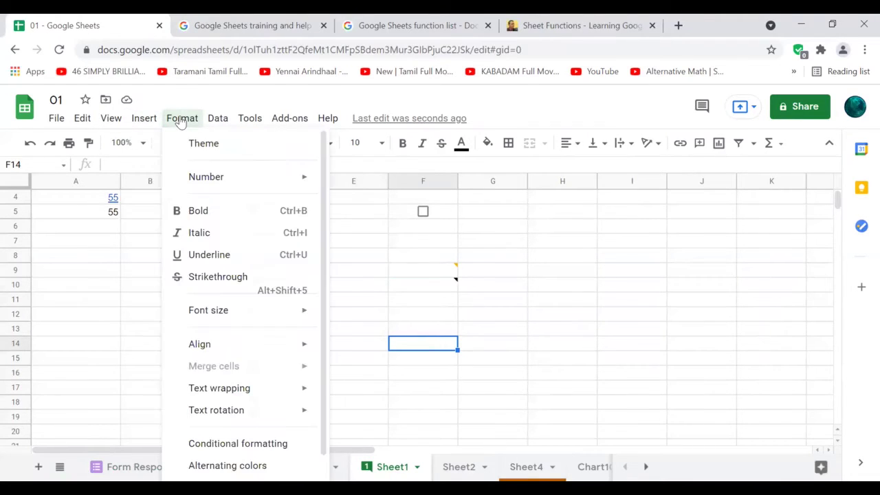
click(217, 145)
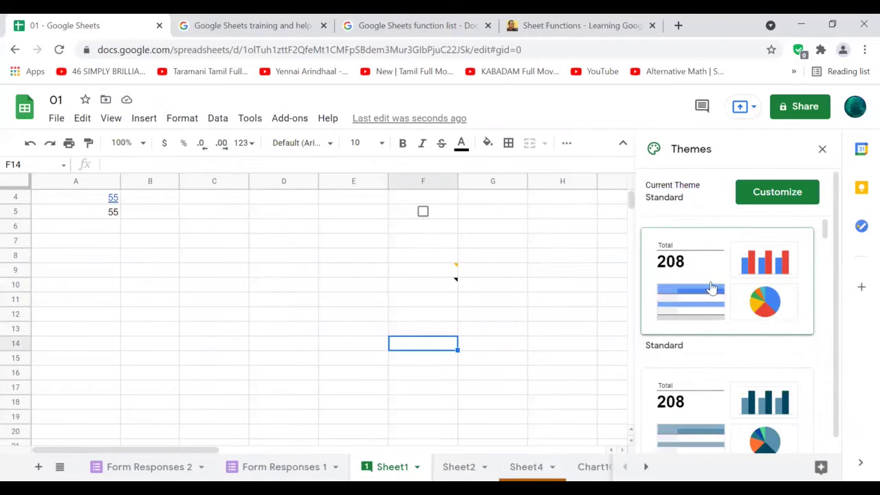
scroll(756, 330, down, 5)
scroll(759, 340, down, 10)
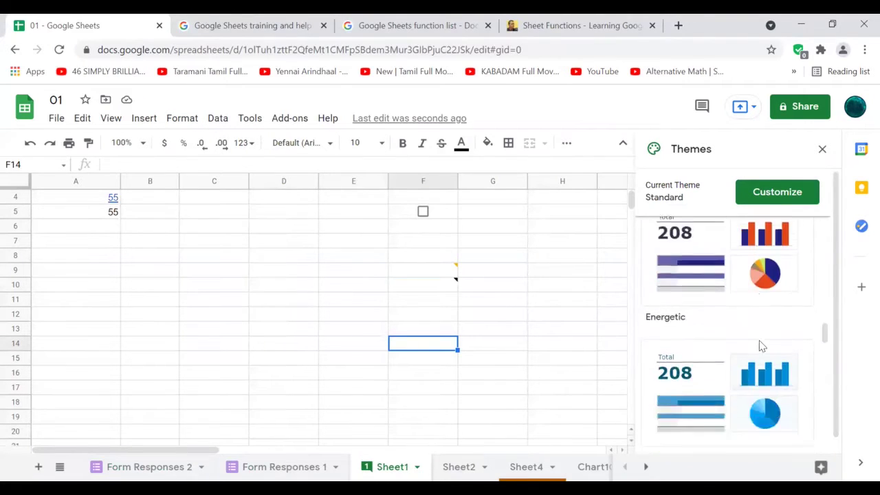
Review the available number formats, font sizes, alignment and text wrapping options for the selected cell
click(144, 118)
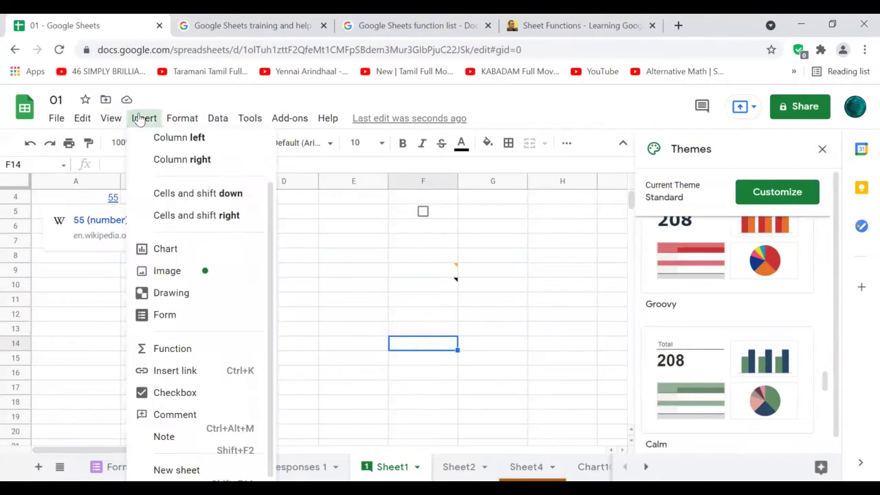
mouse_move(197, 123)
mouse_move(214, 179)
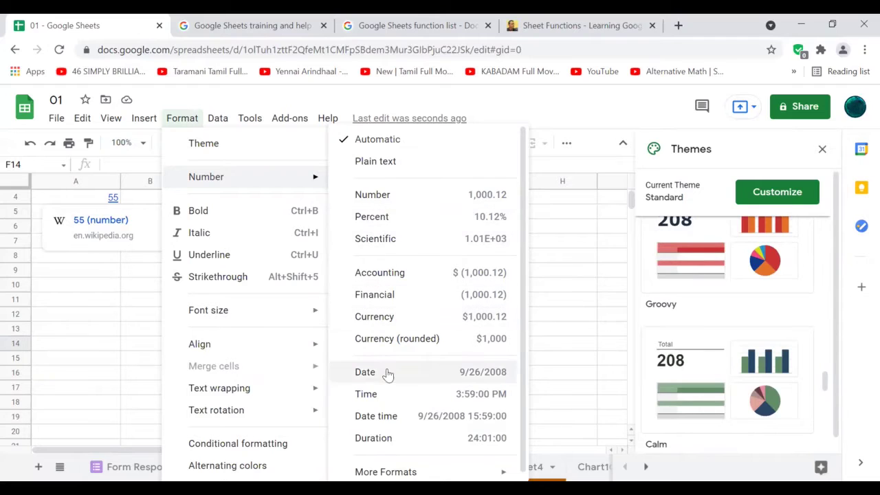
scroll(392, 357, down, 1)
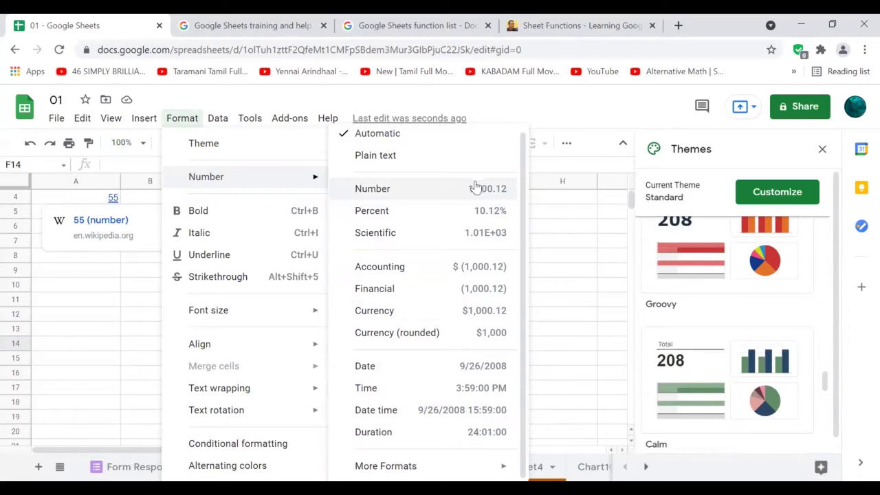
mouse_move(412, 465)
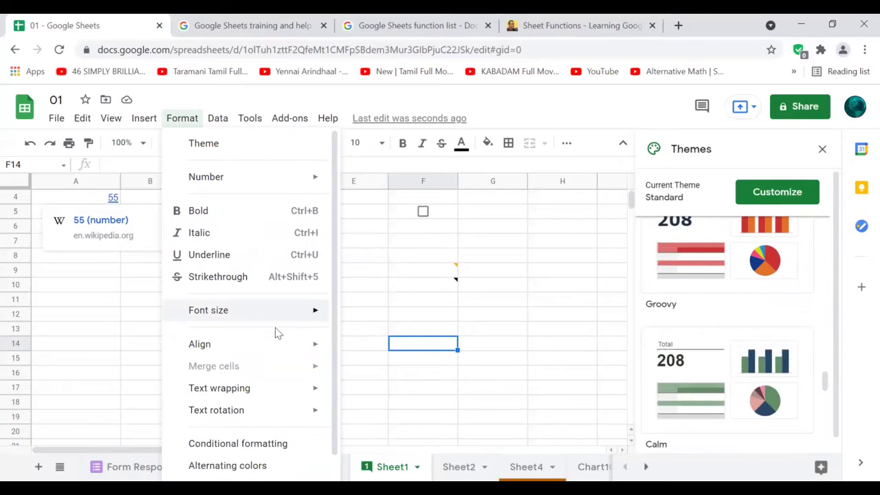
mouse_move(284, 322)
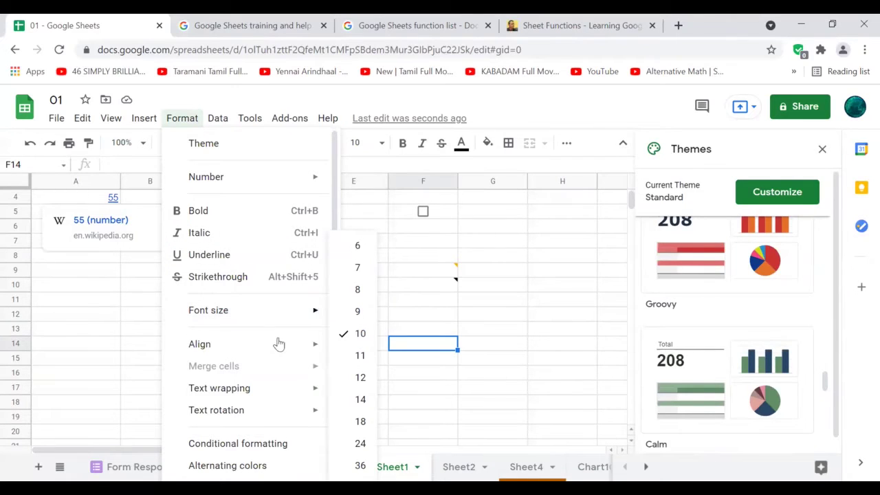
mouse_move(280, 346)
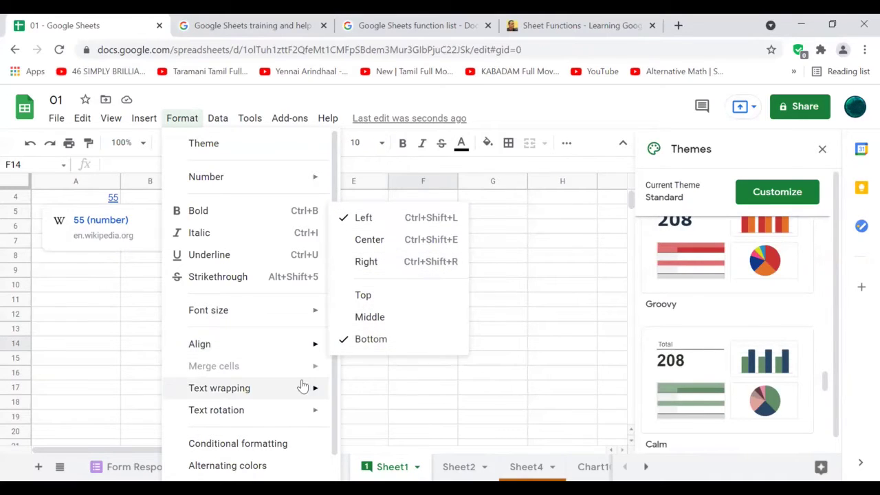
mouse_move(302, 387)
click(418, 287)
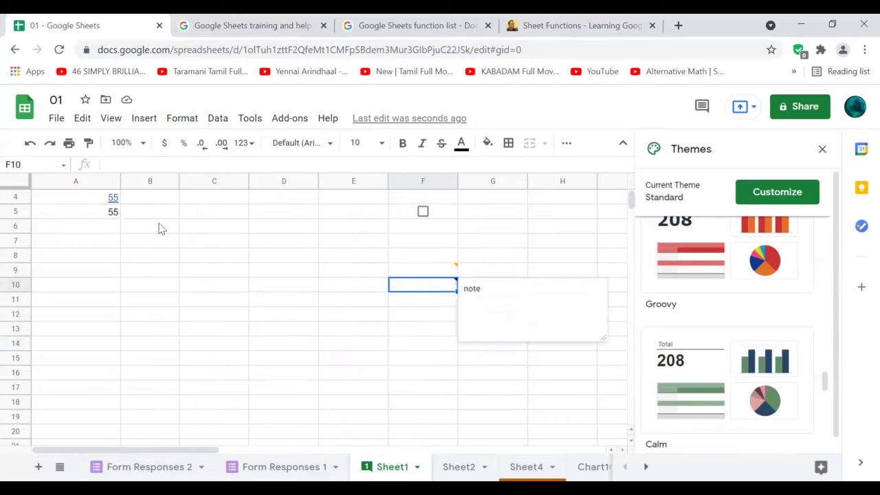
Merge all of cells A3:A5 into one cell, accepting the loss of the other values, and undo the merge
click(77, 198)
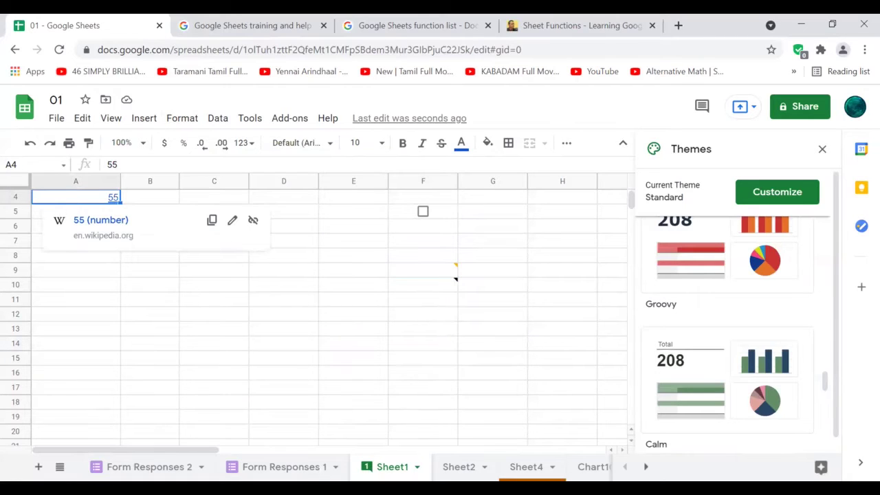
scroll(159, 359, up, 1)
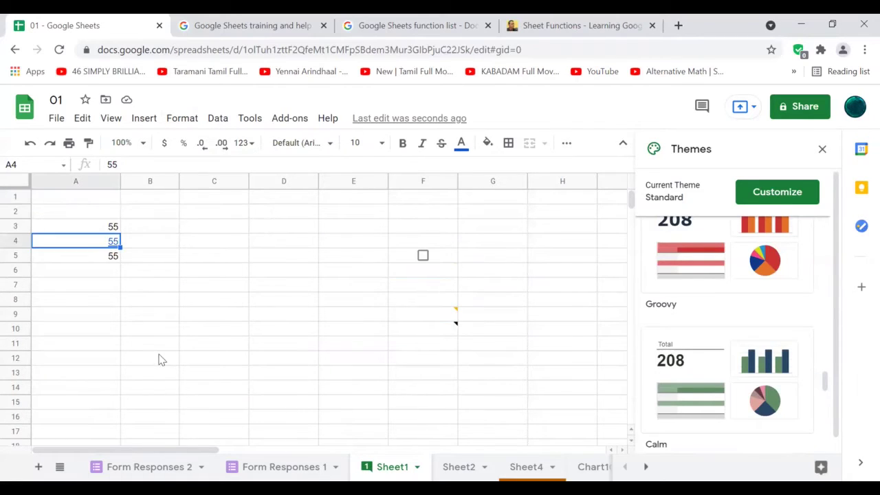
click(62, 227)
shift+click(66, 255)
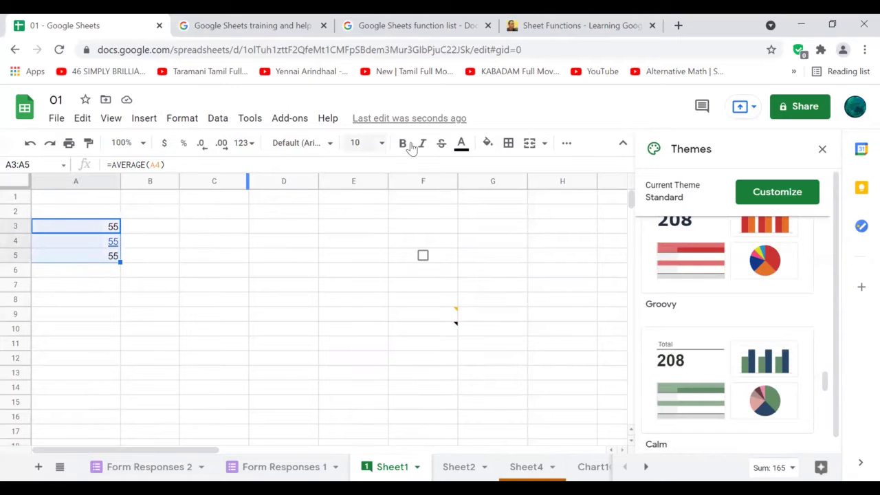
click(186, 120)
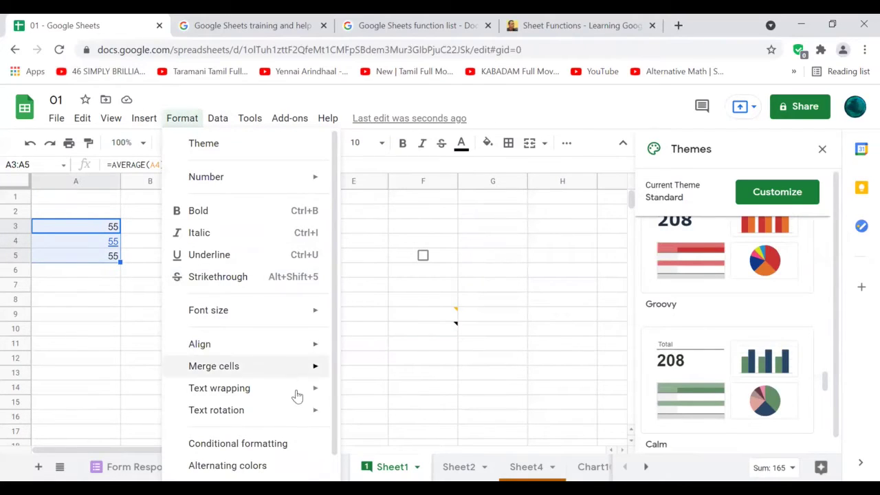
mouse_move(323, 366)
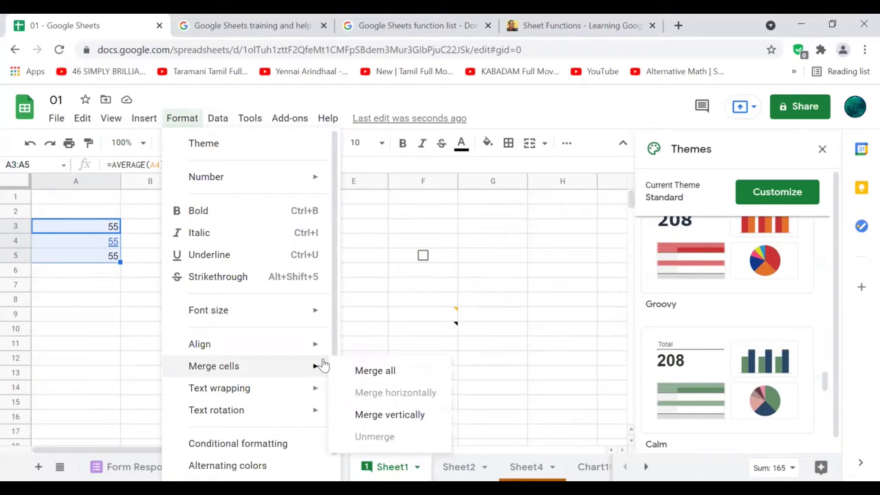
click(365, 375)
click(590, 318)
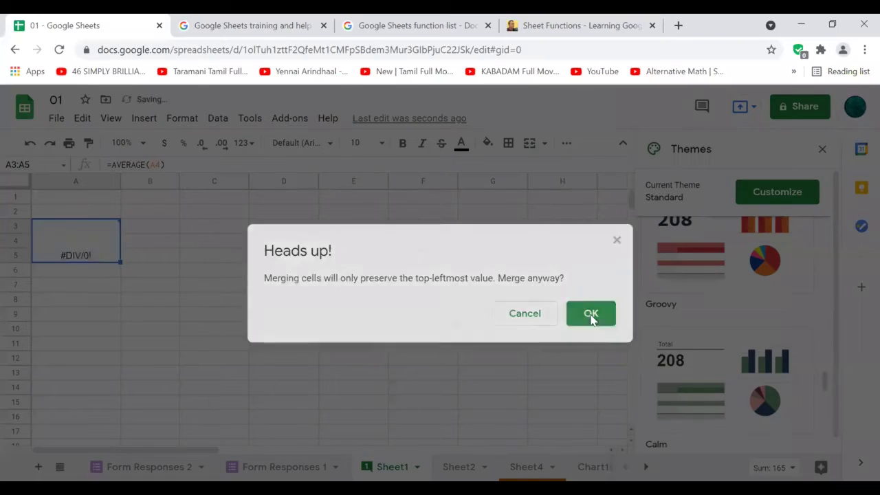
mouse_move(72, 246)
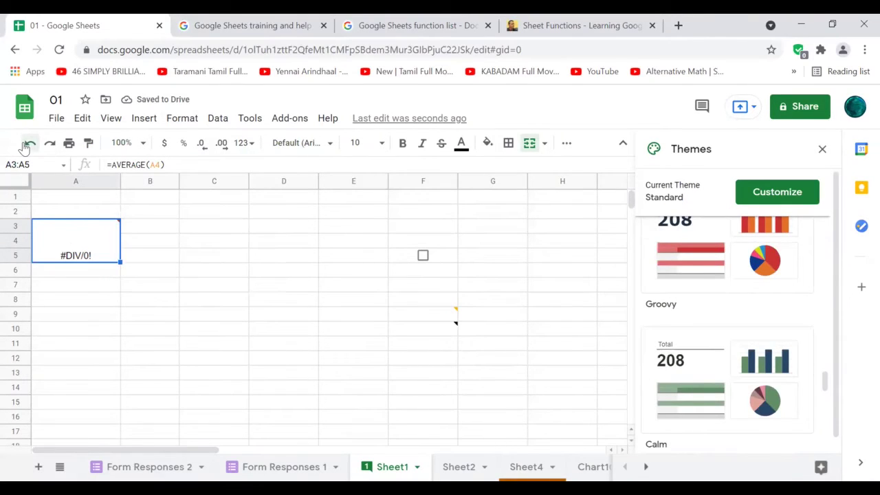
click(31, 142)
Merge all of cells A3:A4, accepting that only the top value is kept, and undo the merge
click(148, 242)
click(75, 243)
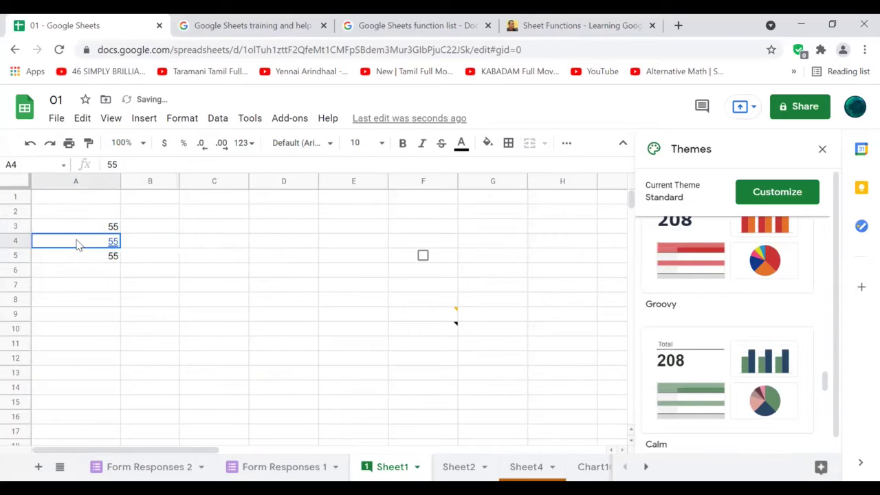
shift+click(78, 231)
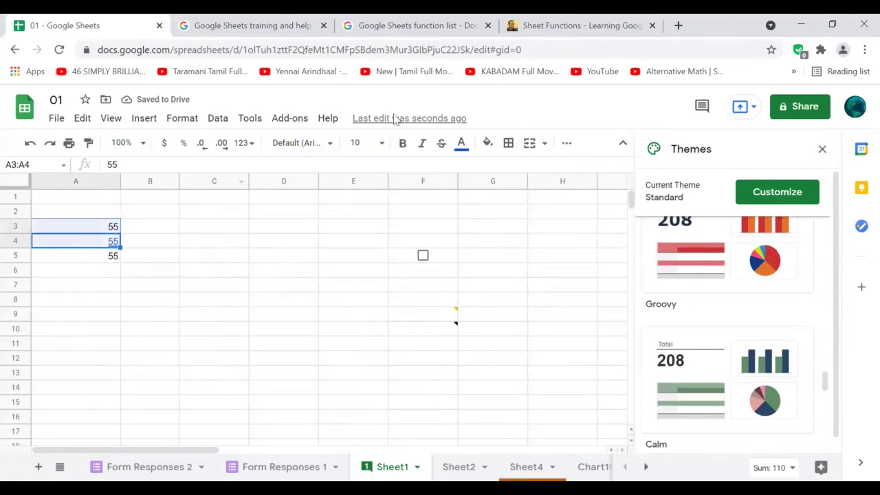
click(541, 143)
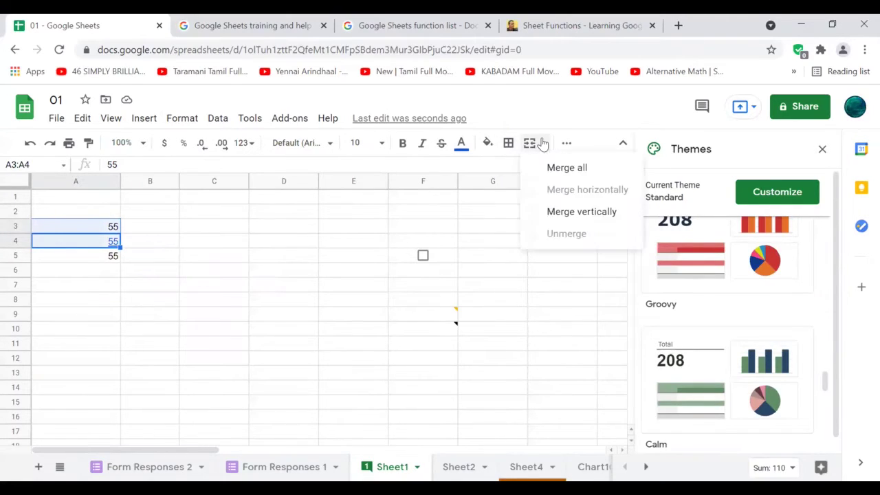
click(544, 165)
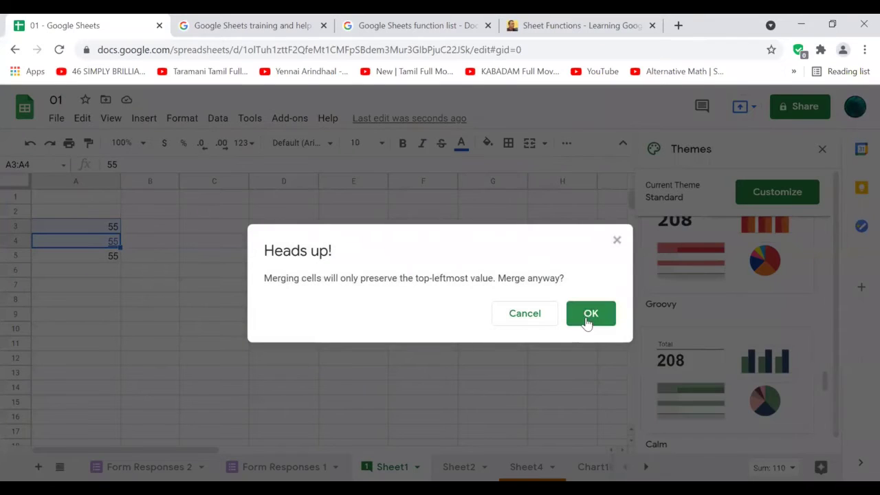
click(587, 316)
mouse_move(103, 230)
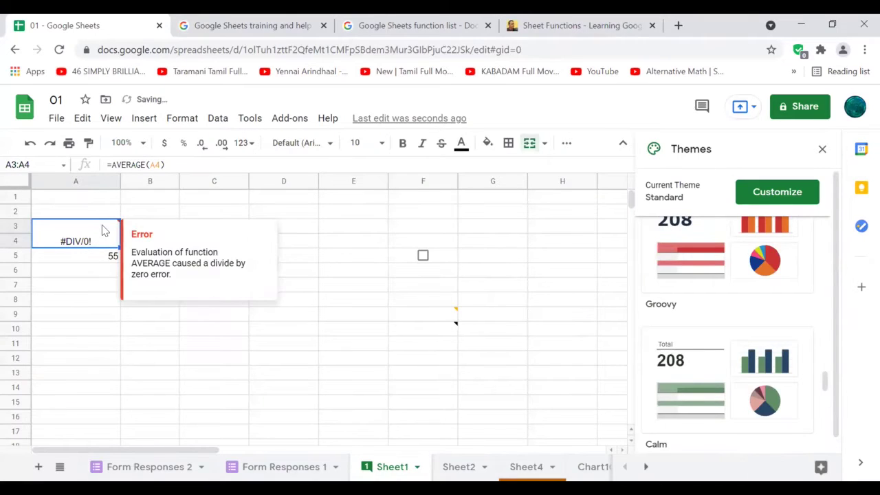
click(104, 260)
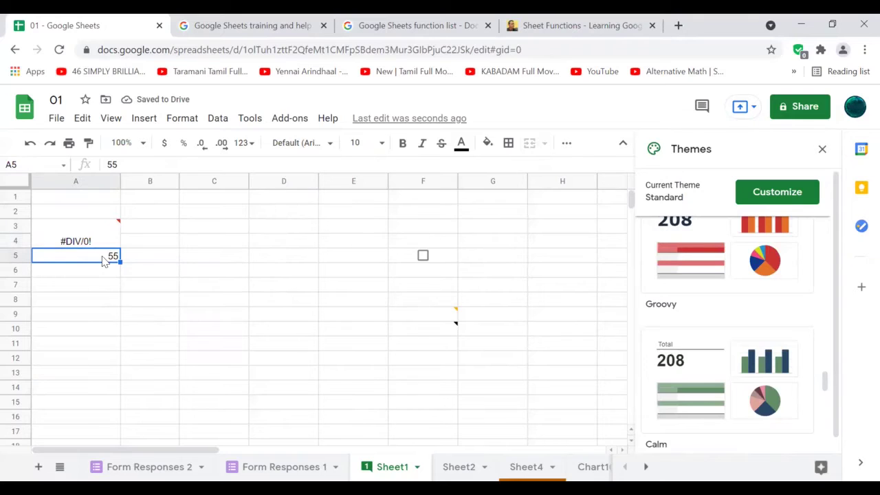
click(78, 214)
click(72, 236)
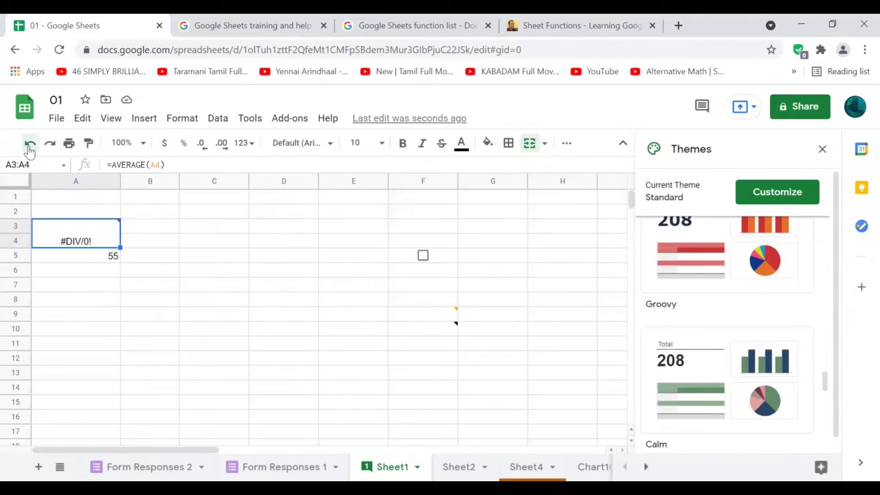
click(30, 142)
Merge all of cells A4:A5, keeping only the top value, and unmerge them again
click(103, 259)
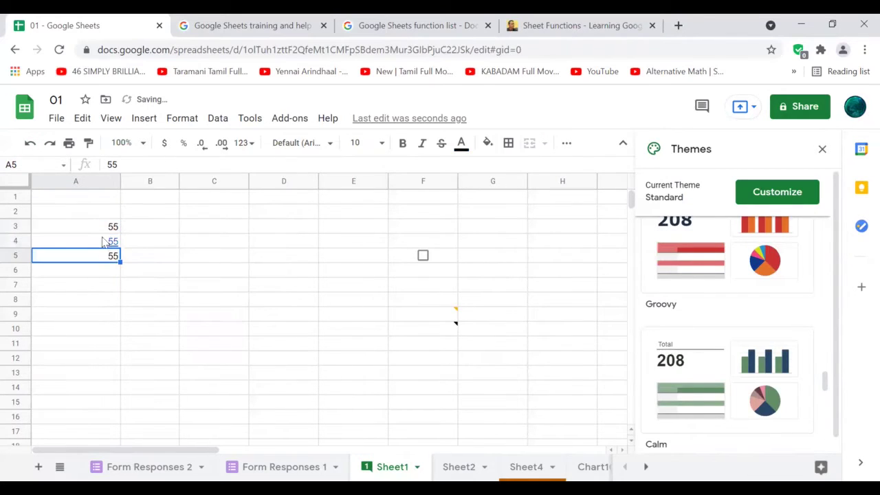
click(94, 245)
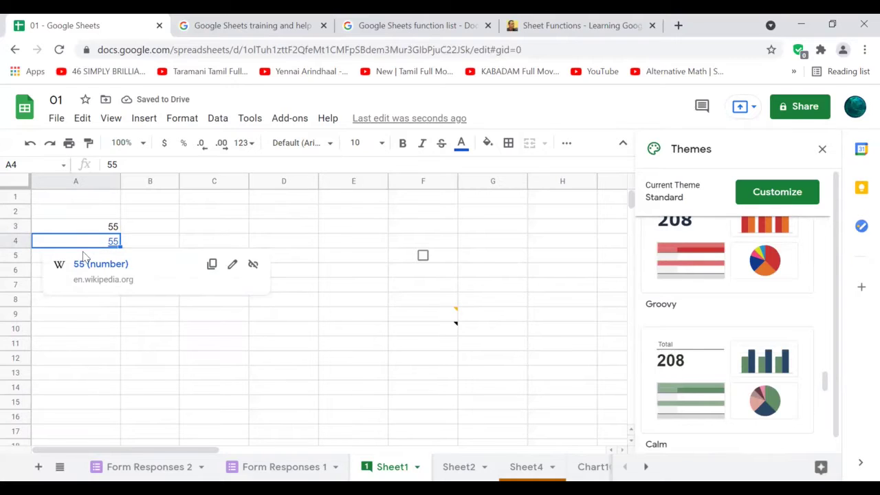
shift+click(38, 255)
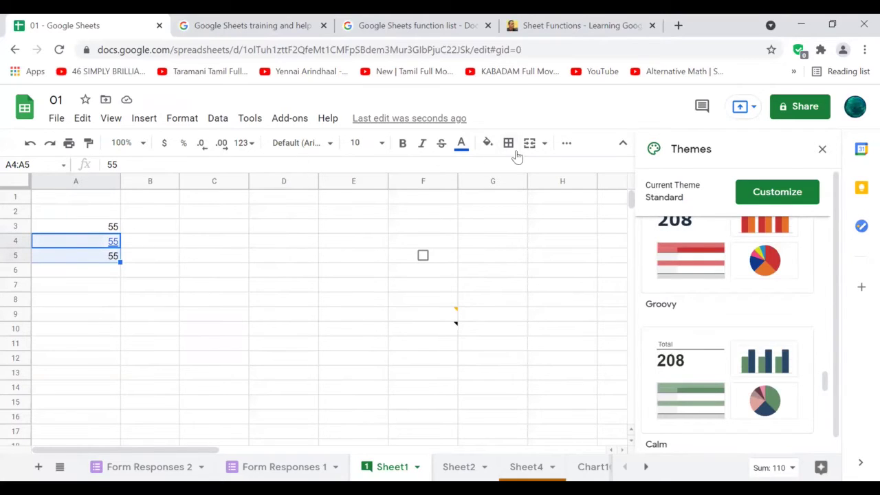
click(544, 143)
click(553, 167)
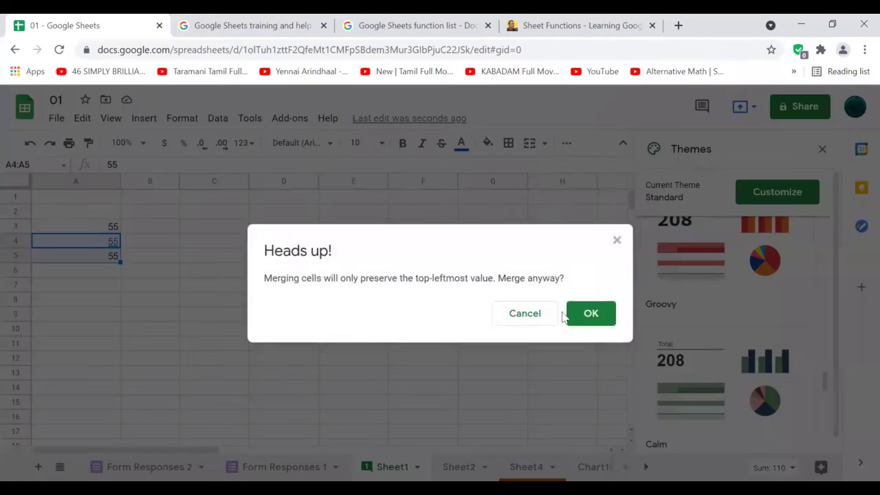
click(596, 317)
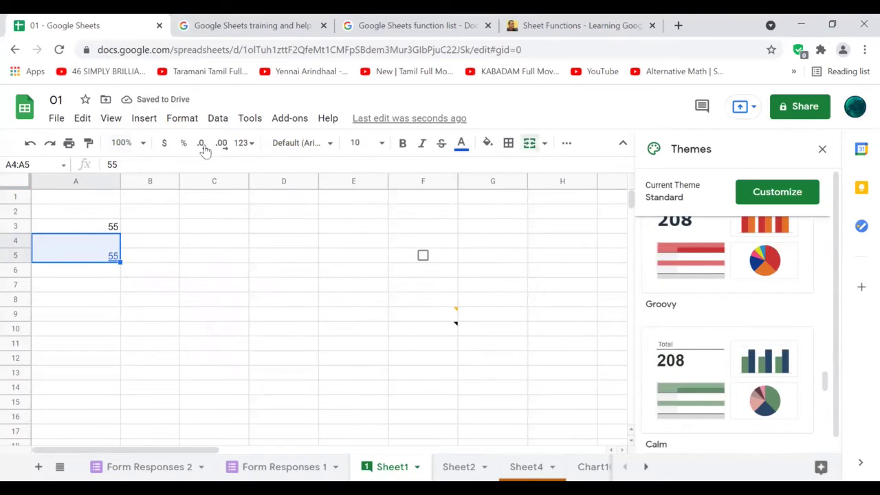
click(545, 143)
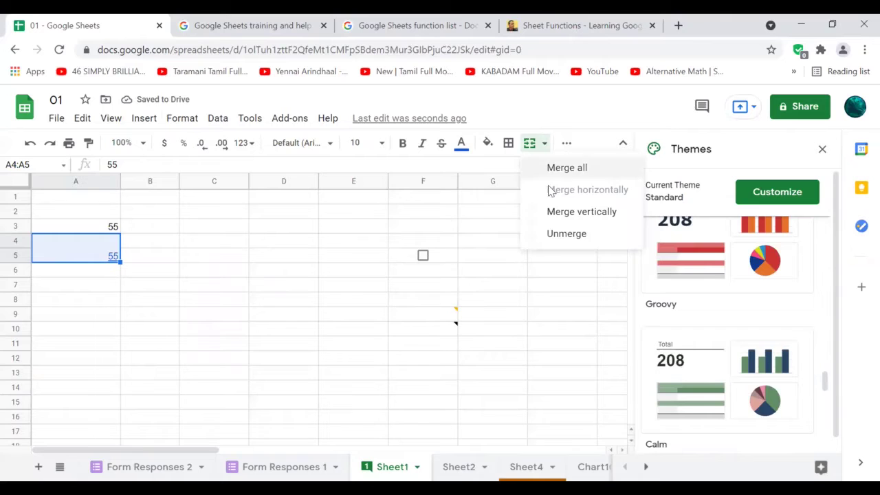
click(539, 234)
Apply the Stack vertically text rotation to cells A4:A5, and undo it
click(143, 118)
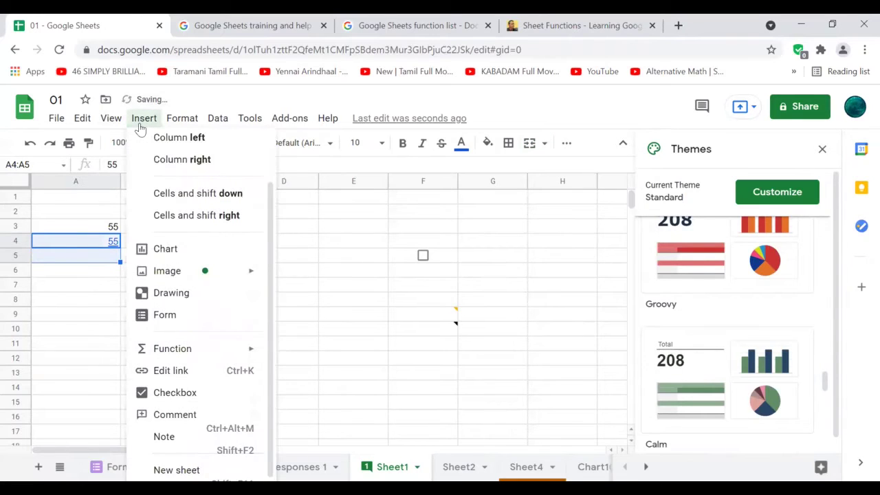
mouse_move(177, 118)
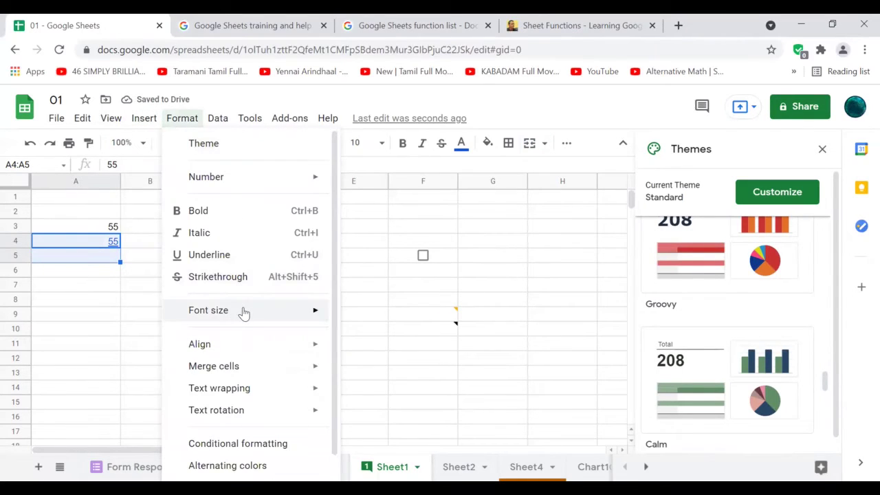
mouse_move(244, 313)
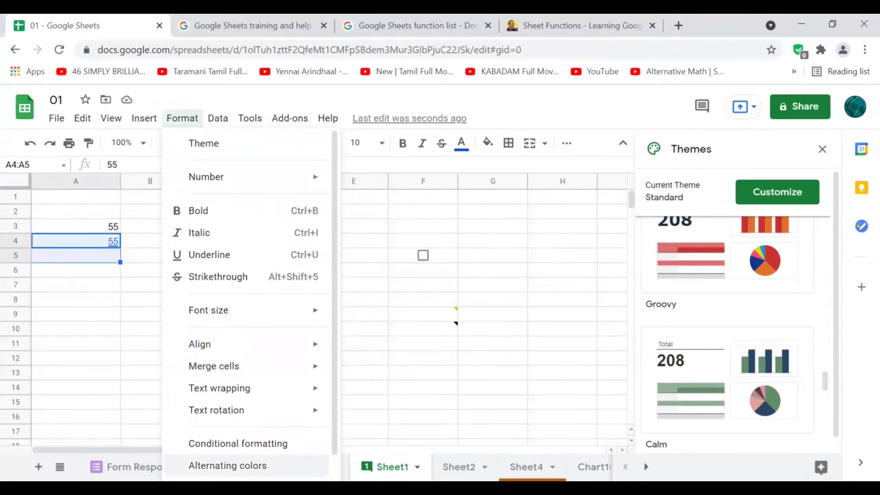
mouse_move(321, 408)
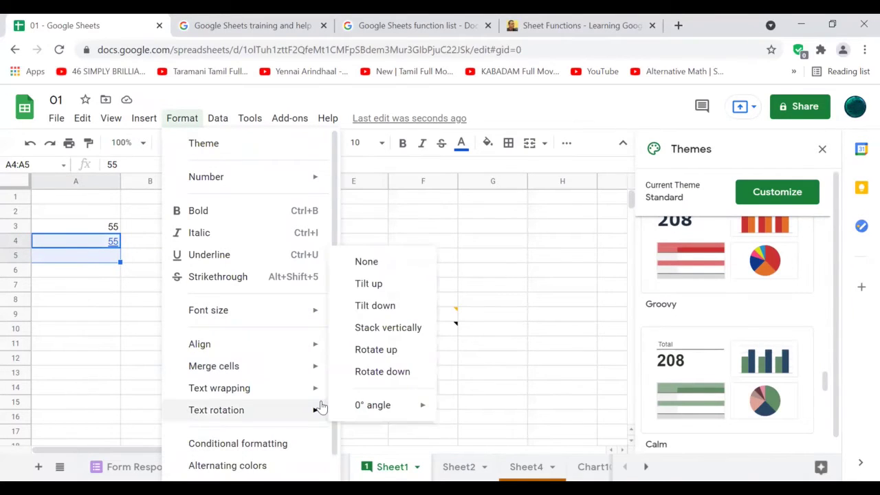
click(359, 327)
click(30, 143)
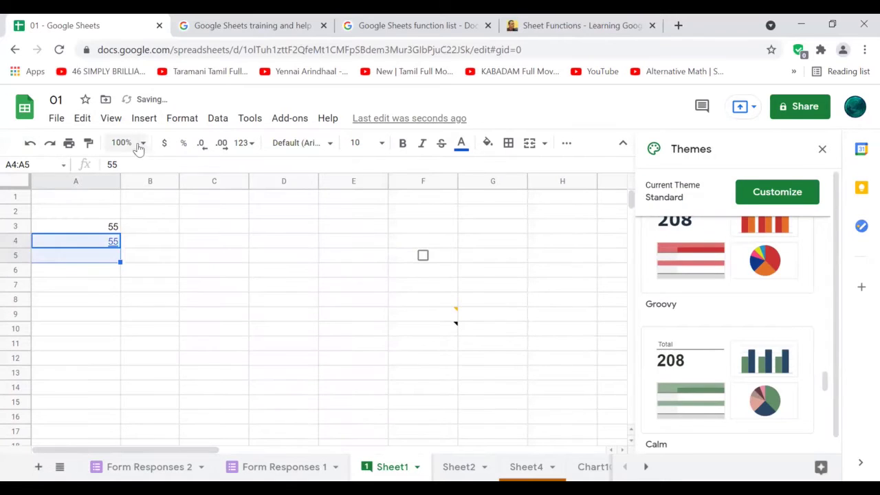
Clear the formatting of cells A4:A5
click(182, 119)
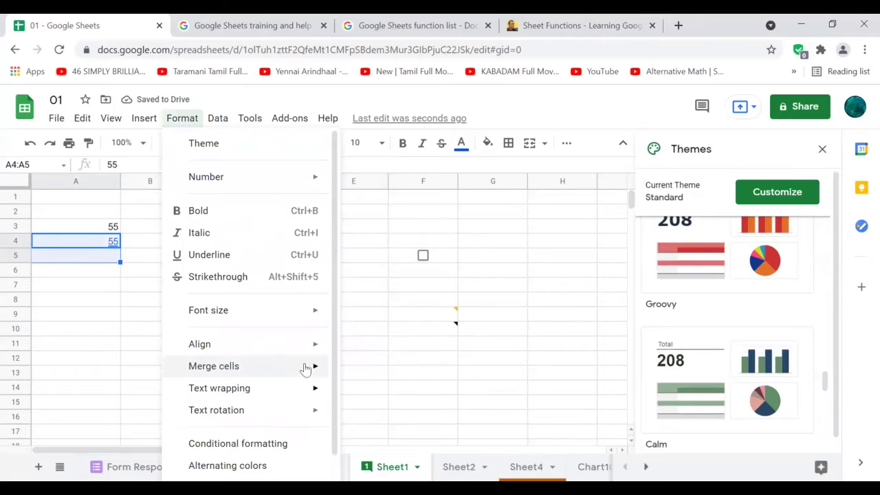
mouse_move(309, 350)
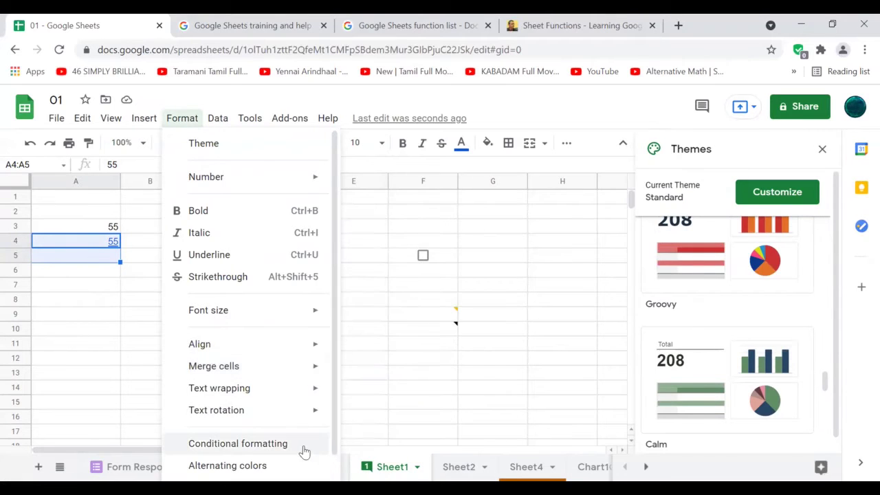
scroll(305, 452, down, 1)
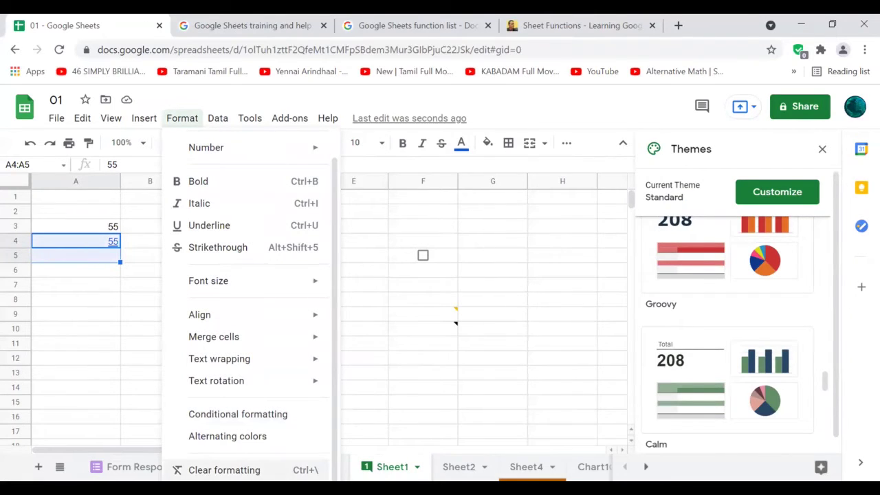
click(304, 470)
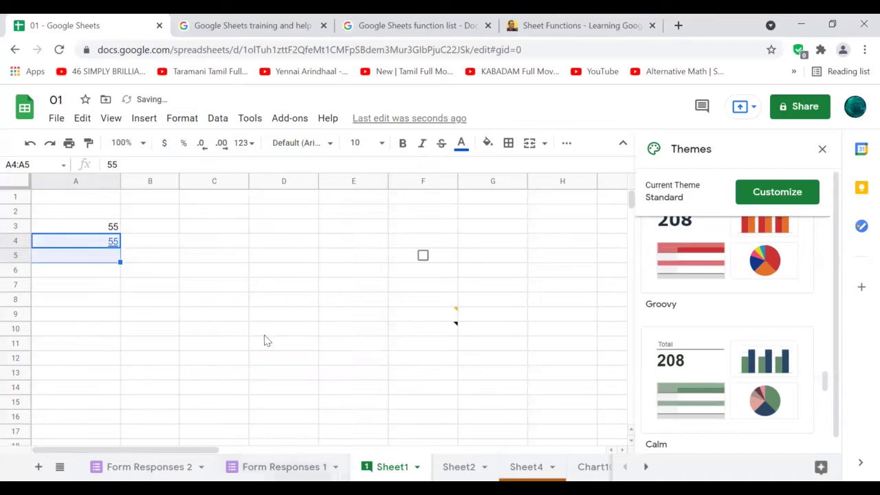
Create a filter on cells A4:A5, and undo it
click(217, 118)
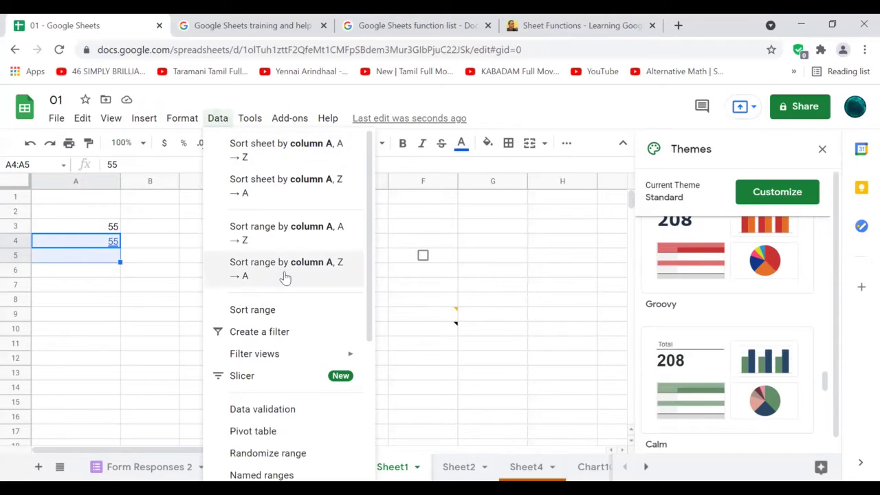
scroll(285, 278, down, 2)
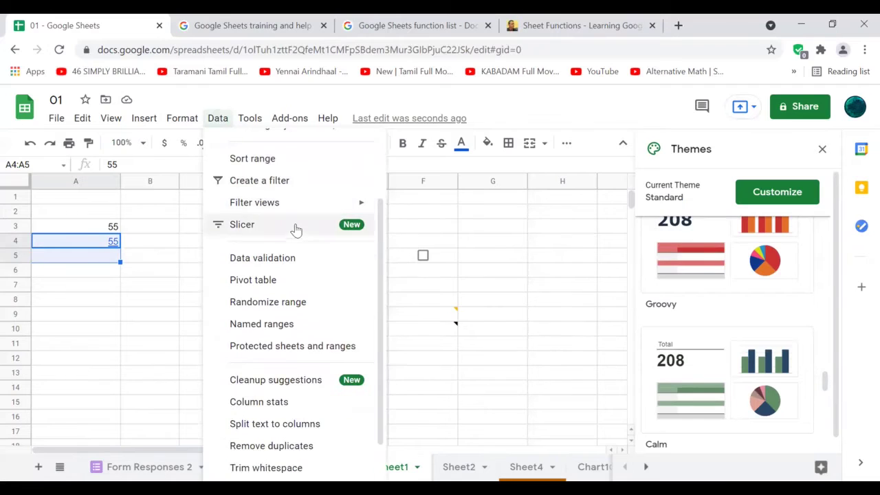
click(337, 181)
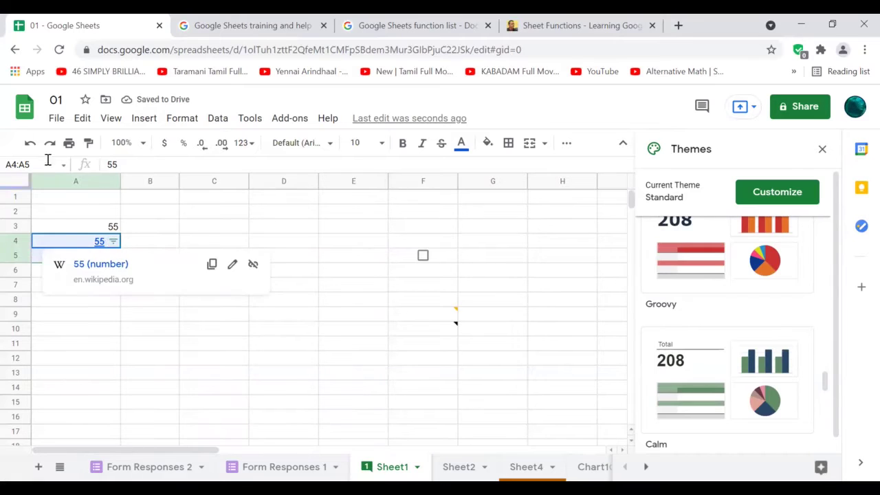
click(29, 143)
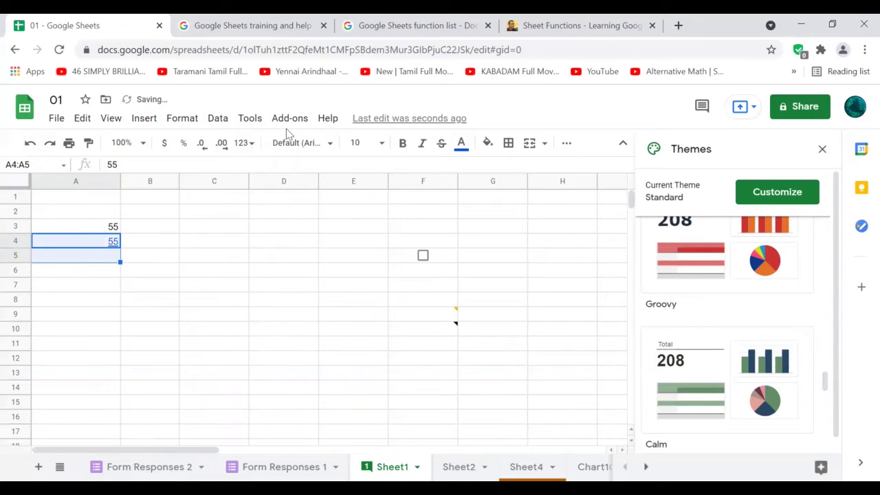
Look over the available data, tools and add-ons commands, and open the Sheets Training help page and close it again
click(218, 121)
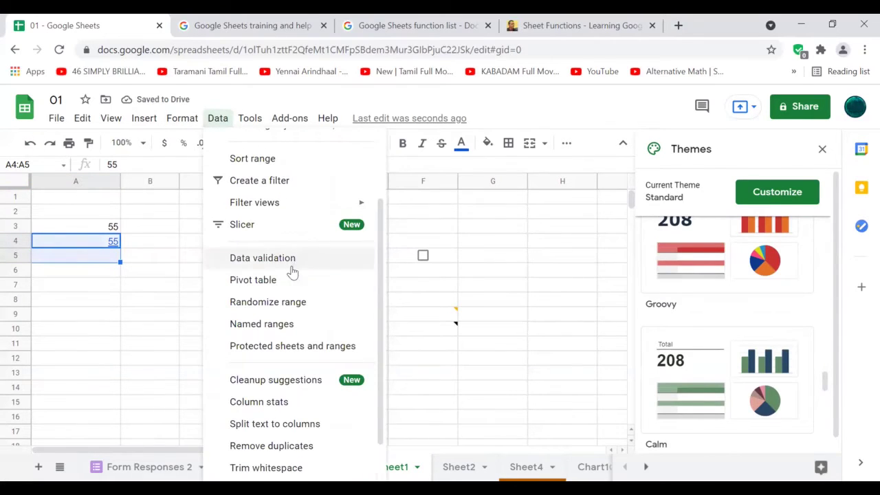
scroll(282, 302, down, 2)
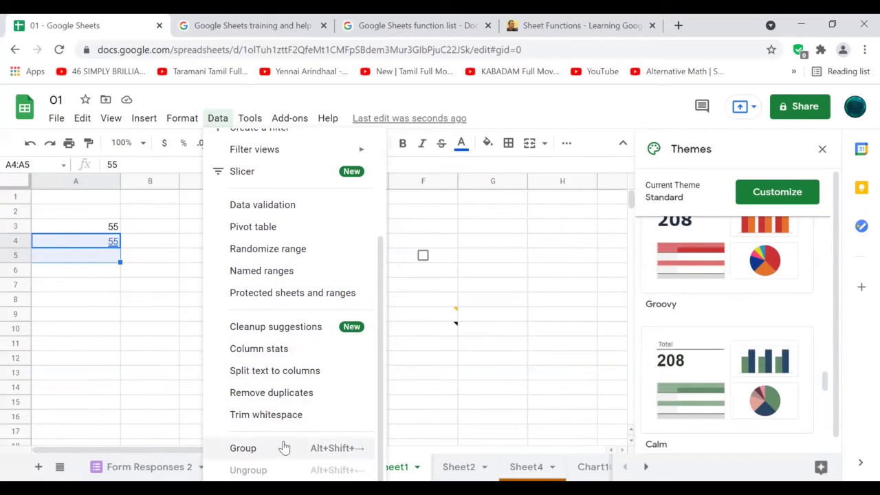
mouse_move(251, 119)
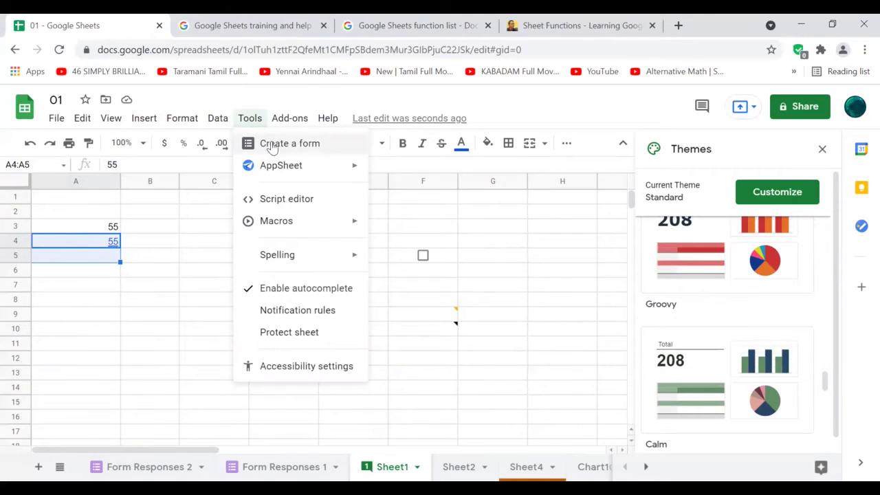
mouse_move(135, 122)
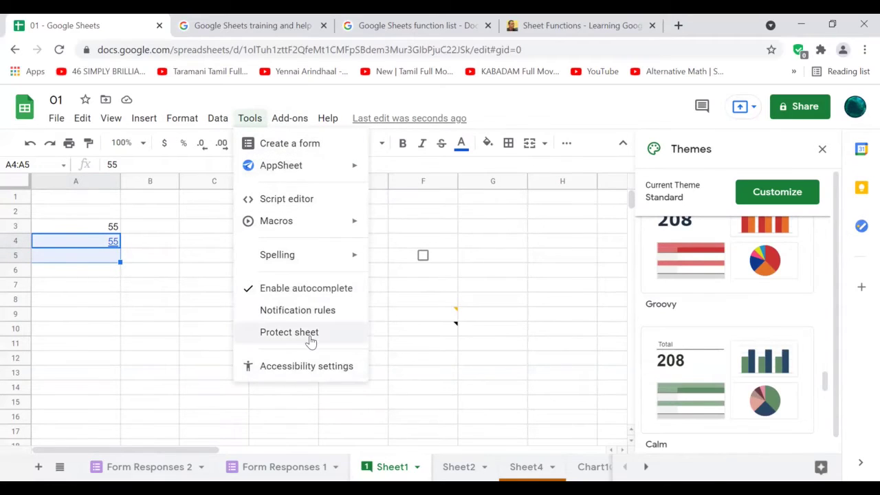
mouse_move(291, 127)
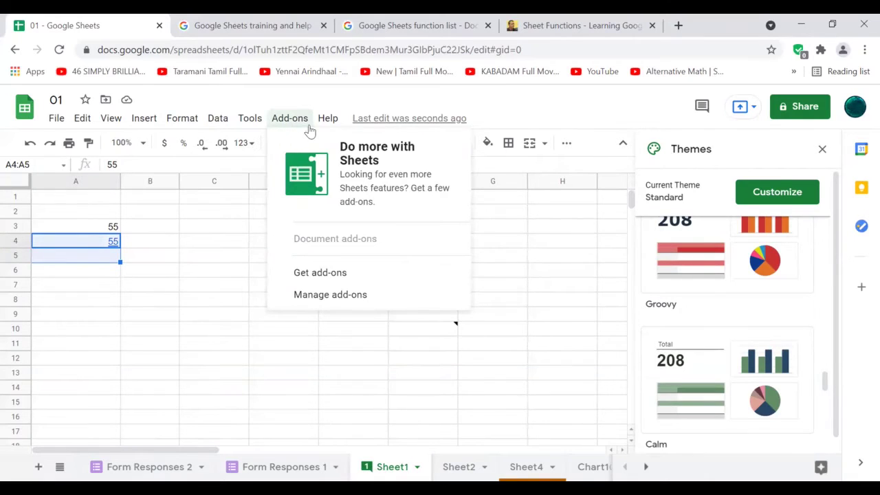
mouse_move(327, 123)
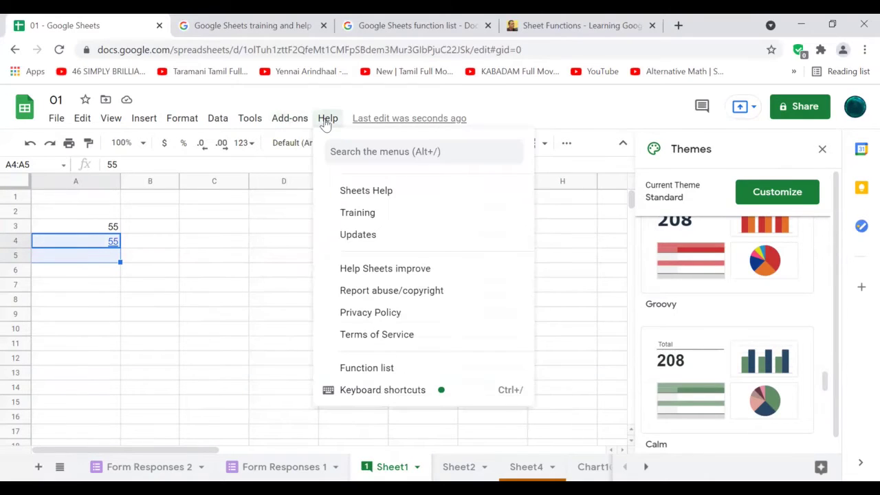
click(370, 214)
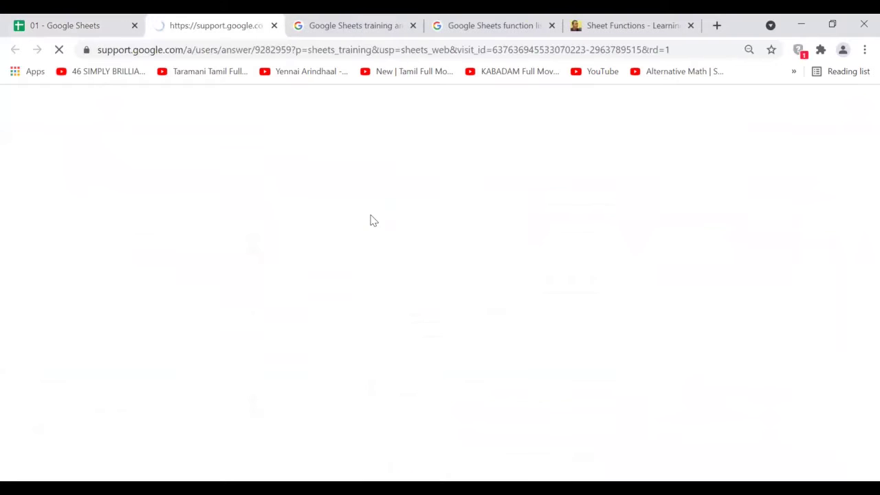
click(274, 26)
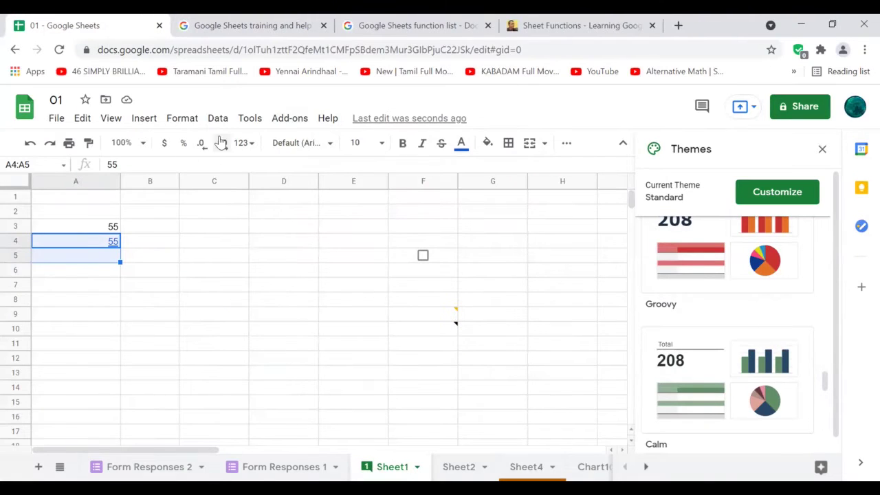
Close the Themes sidebar, and format cells A4:A5 as percent and finally as currency
click(823, 149)
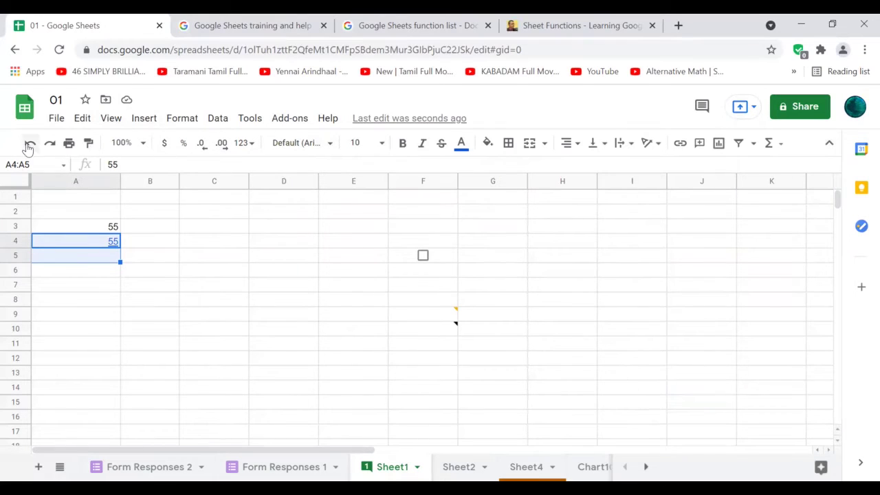
click(163, 143)
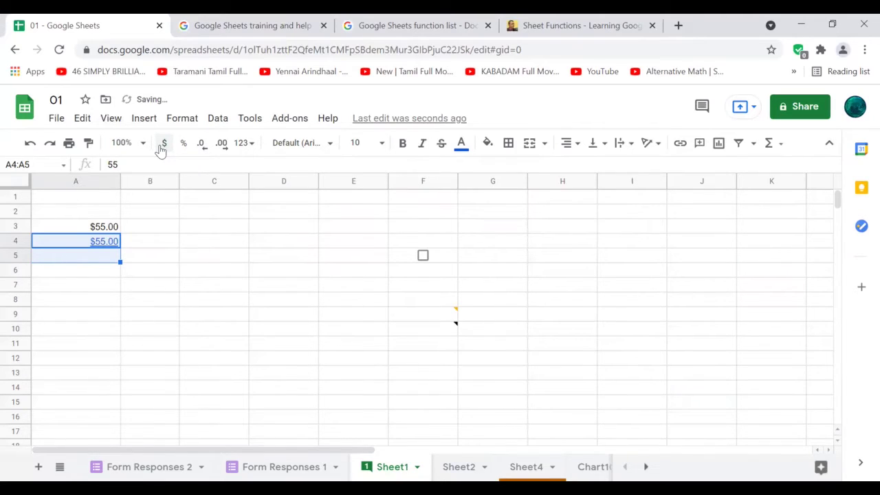
click(183, 145)
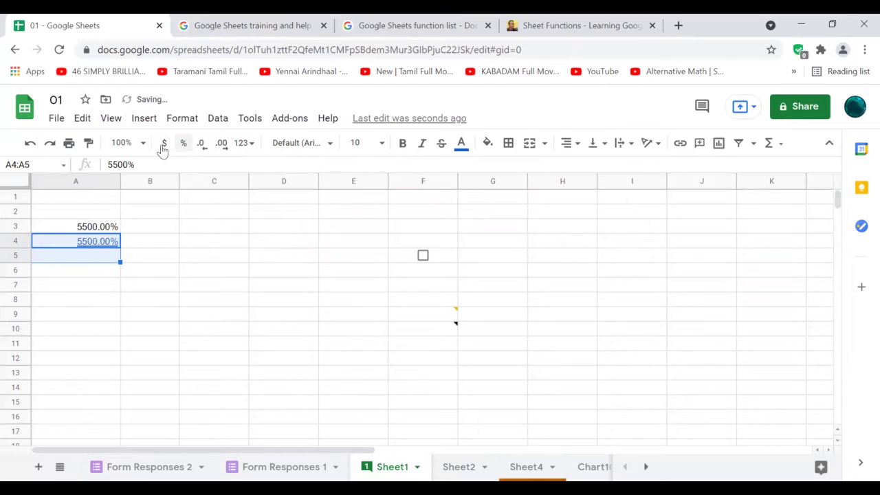
click(162, 147)
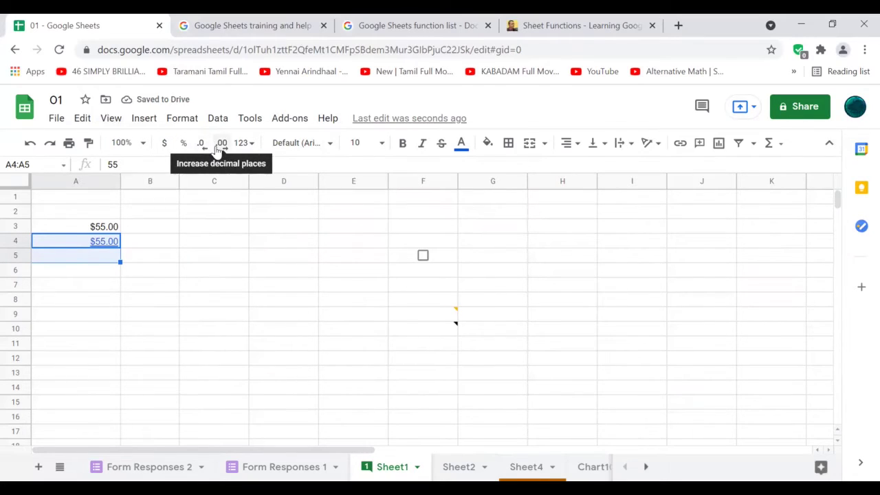
click(248, 143)
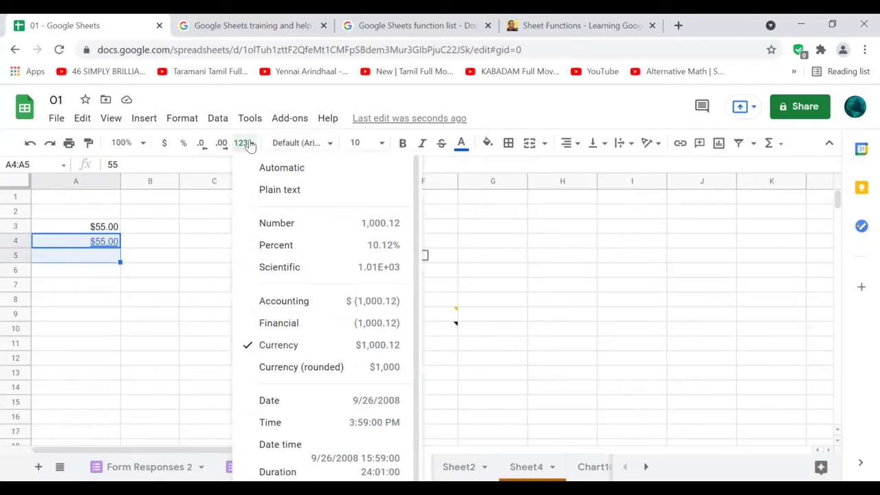
click(297, 144)
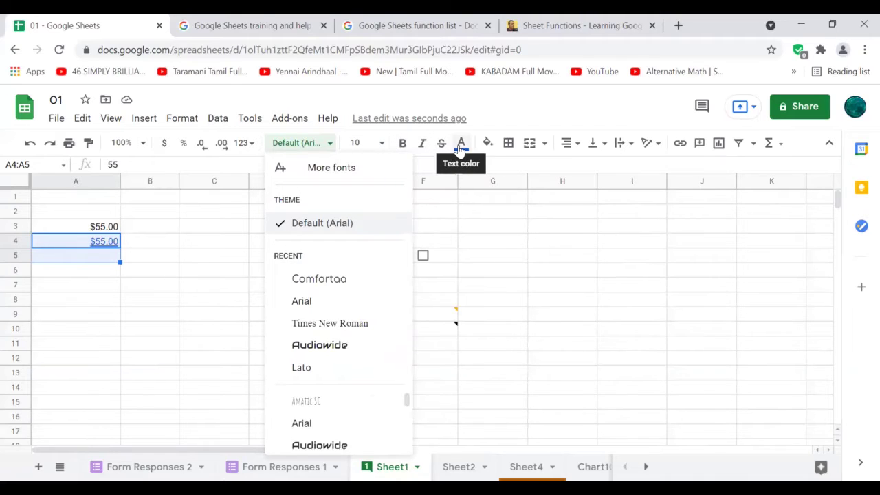
Fill cell G1 with red
click(491, 199)
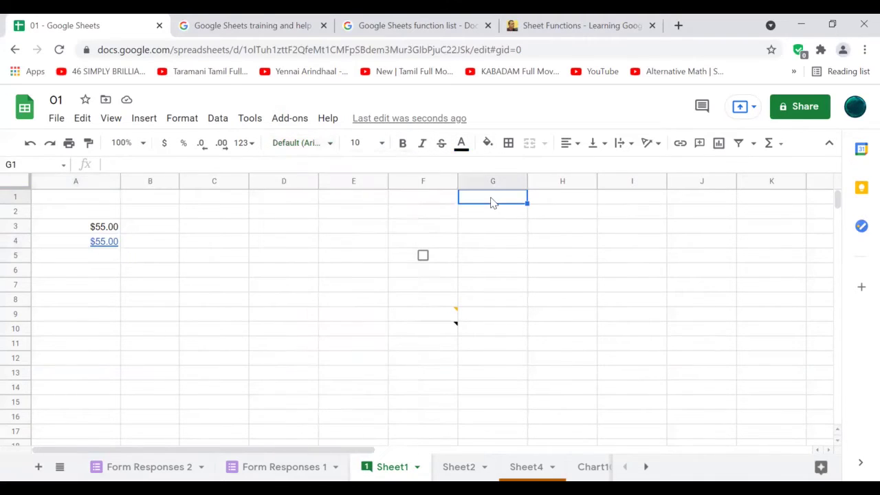
click(488, 143)
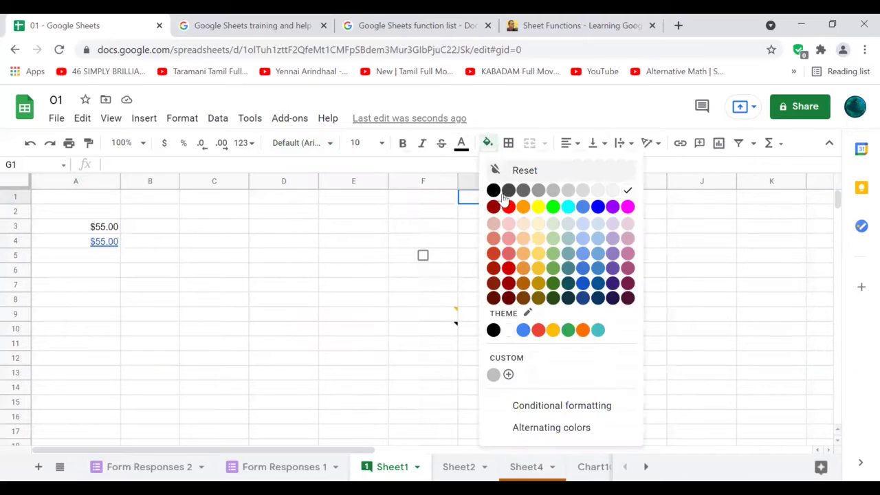
click(506, 208)
Apply all borders to cell G3
click(489, 225)
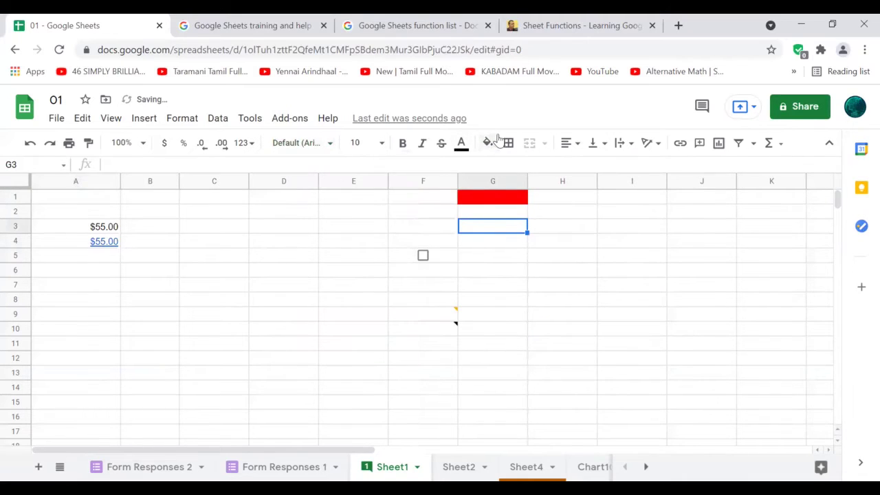
click(514, 145)
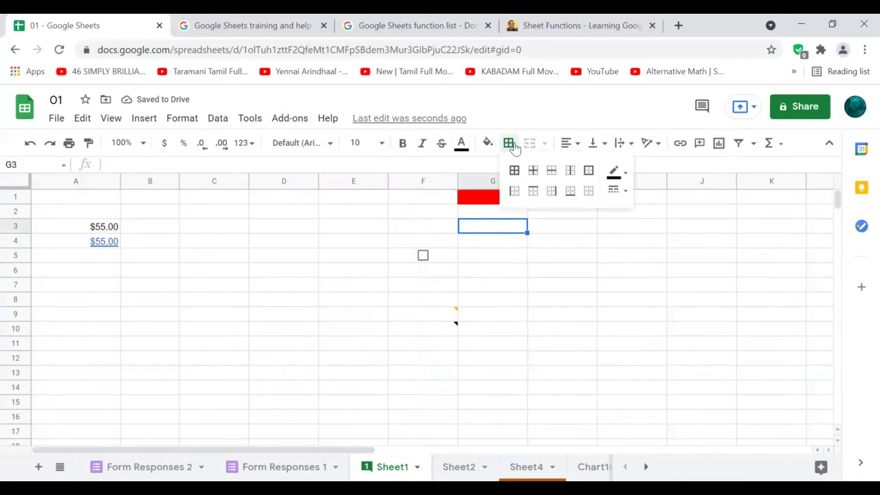
click(513, 175)
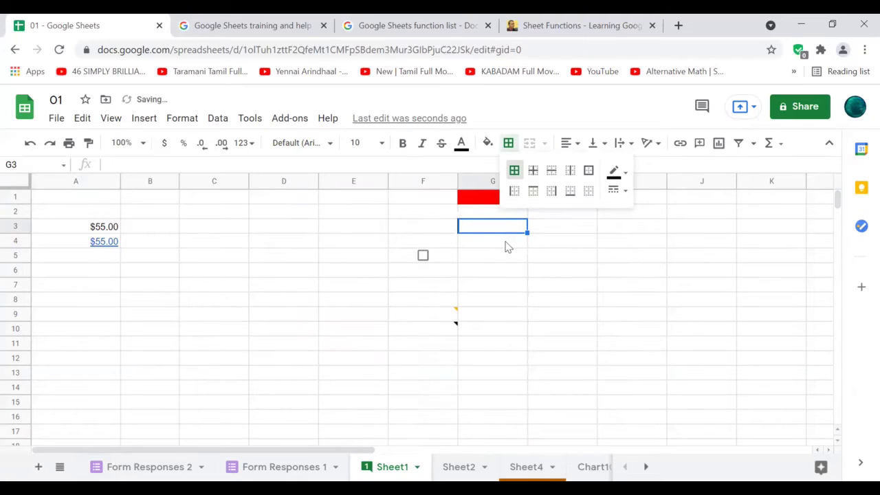
Apply inner borders and an outer border to cells G3:H4, and clear all borders from the range
click(507, 245)
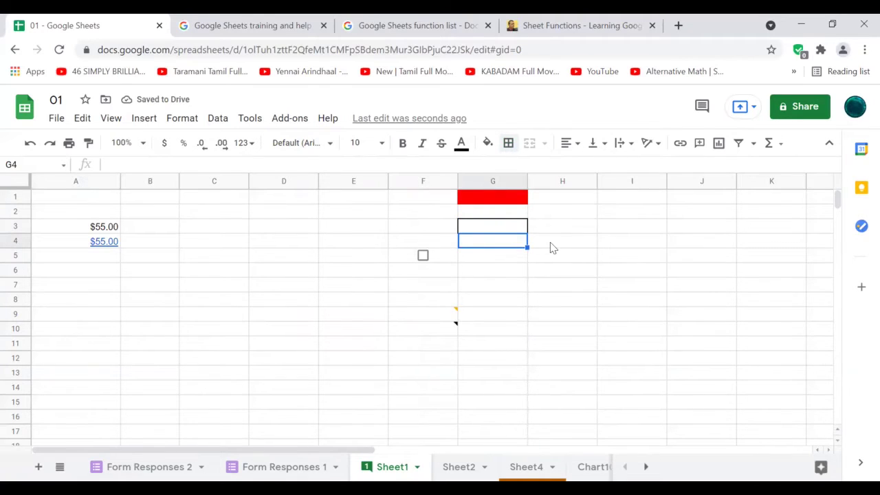
key(shift+Right)
key(shift+Up)
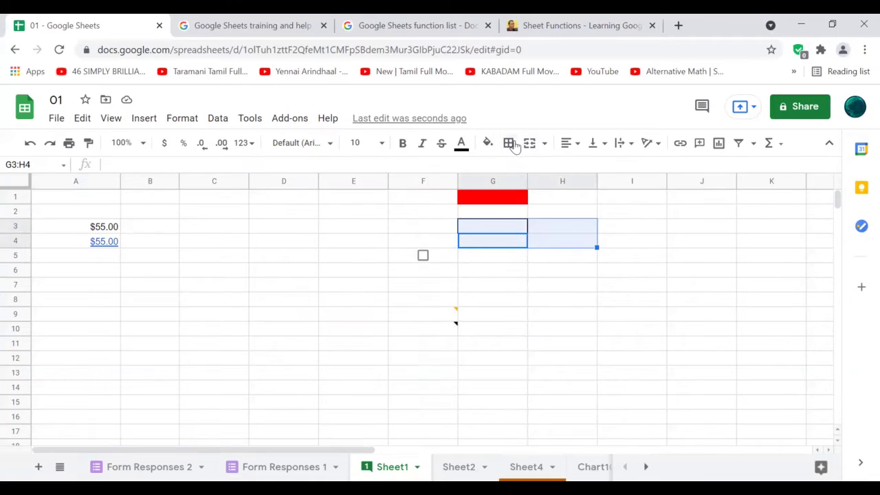
click(516, 144)
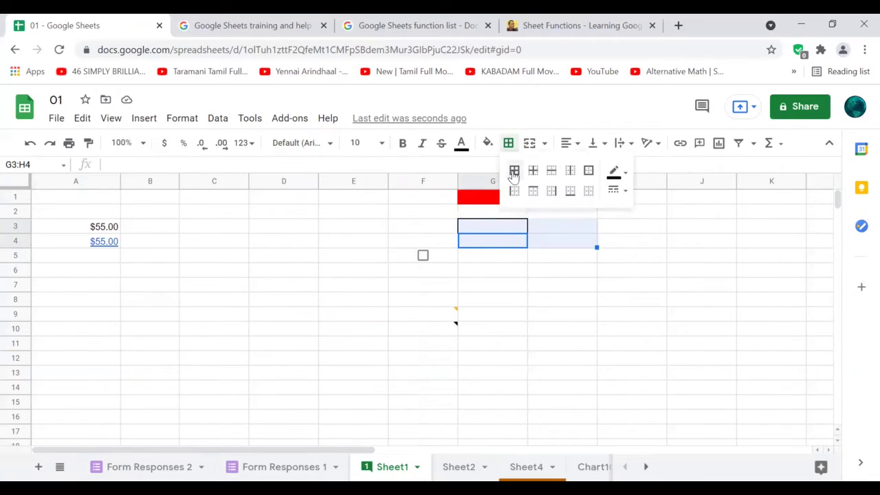
click(533, 176)
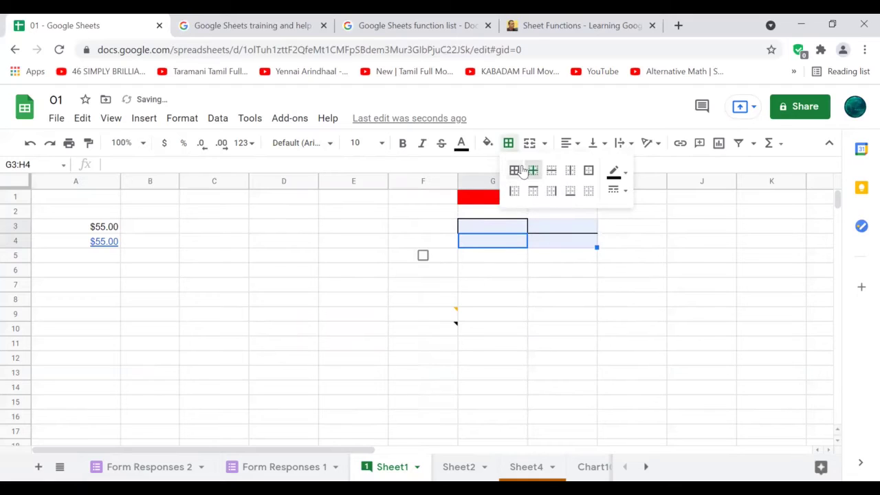
click(590, 171)
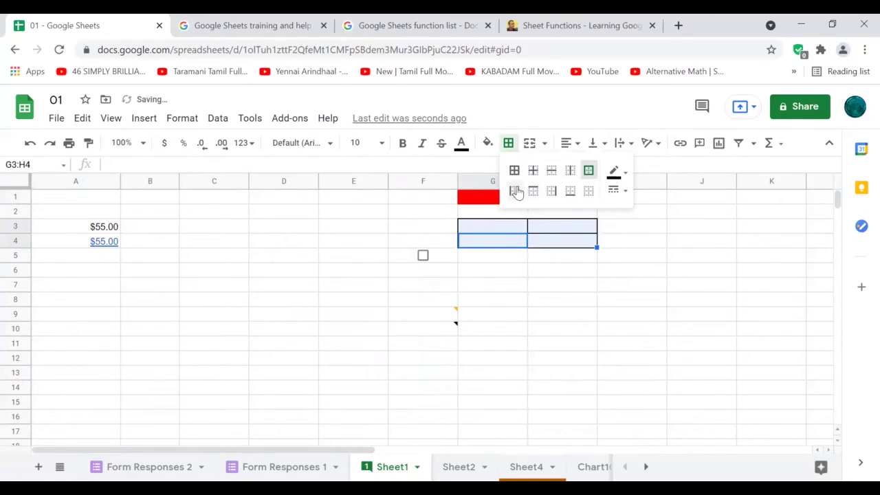
click(590, 193)
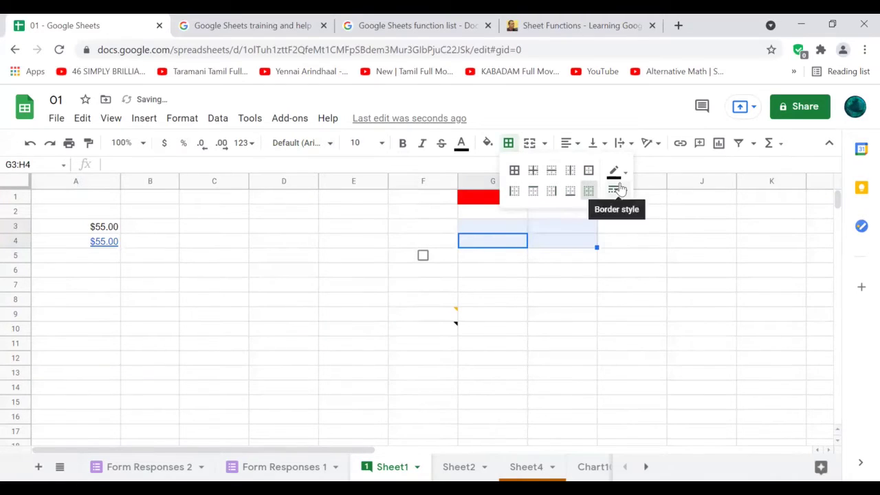
Merge all of cells G3:H4 into one cell
click(614, 189)
click(617, 170)
click(617, 171)
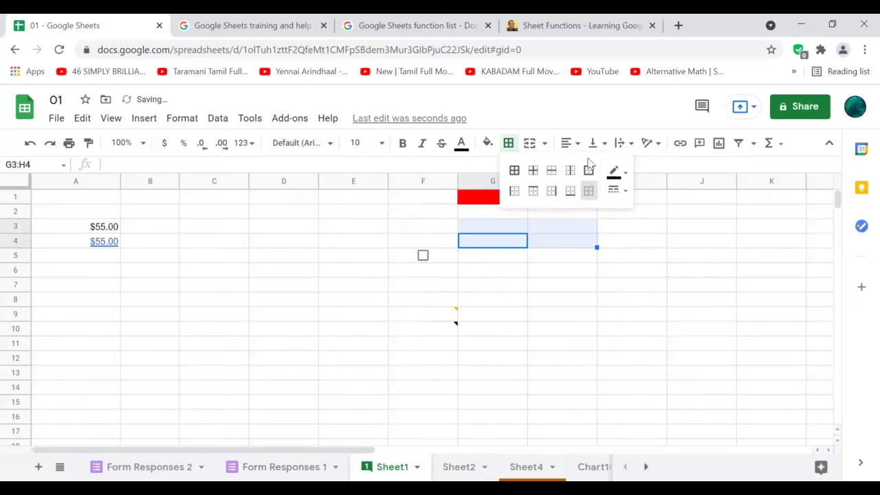
click(530, 143)
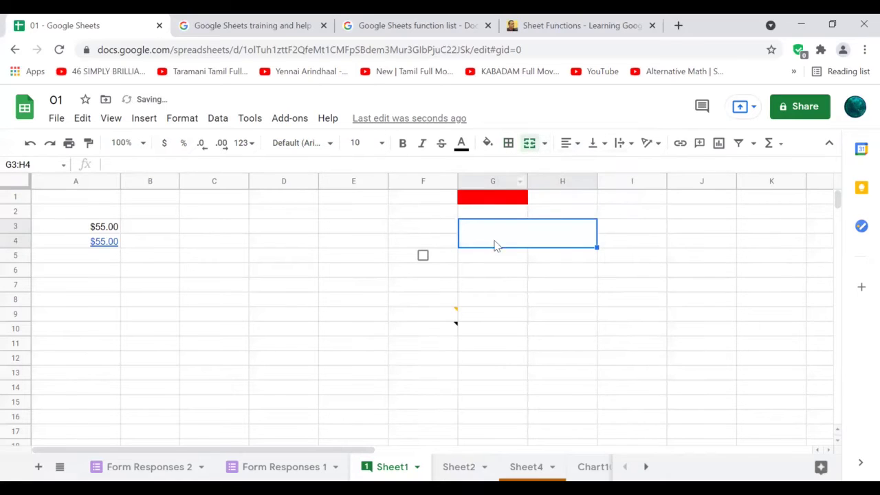
Unmerge the merged cell range G3:H4
click(476, 272)
click(498, 239)
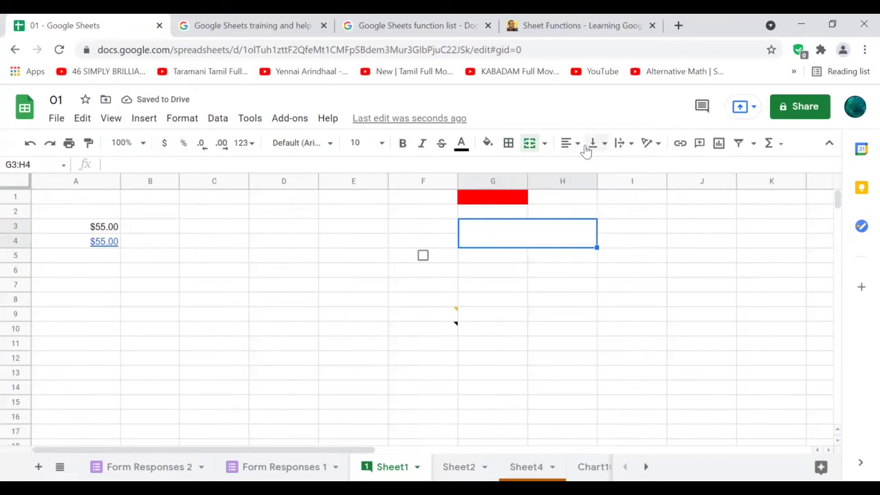
click(544, 143)
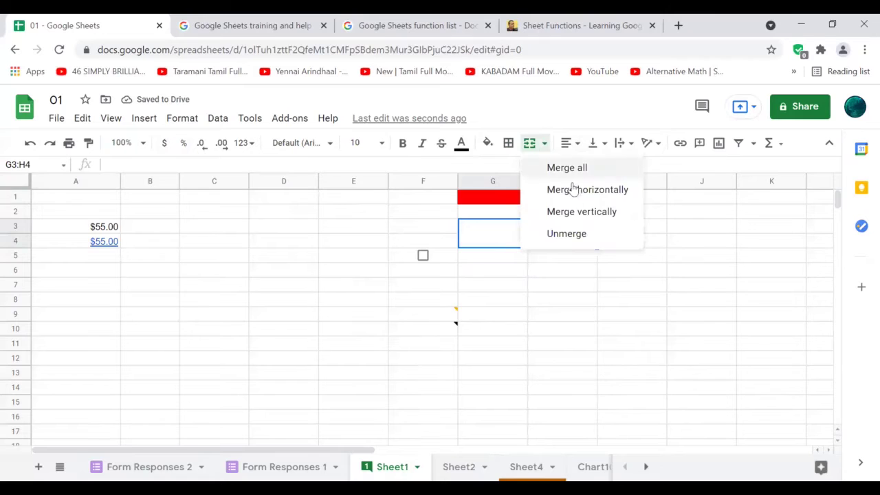
click(568, 233)
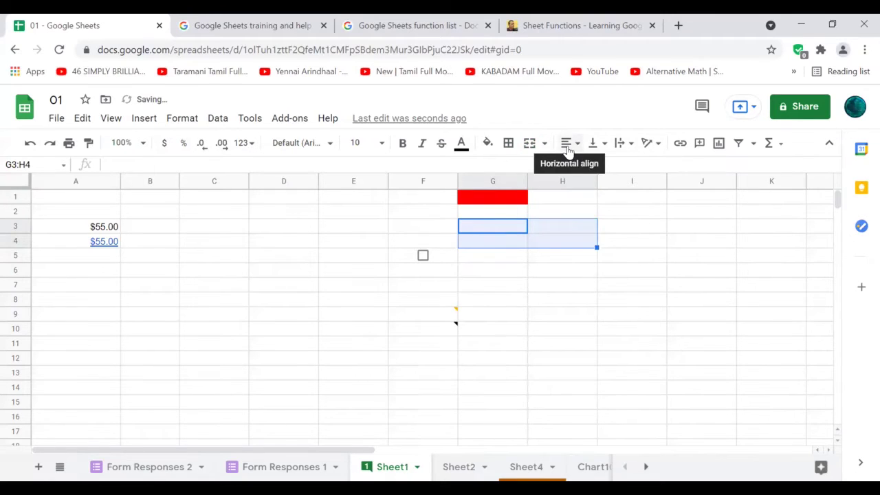
Try left and centre horizontal alignment on cell A3, and finish with right alignment
click(74, 229)
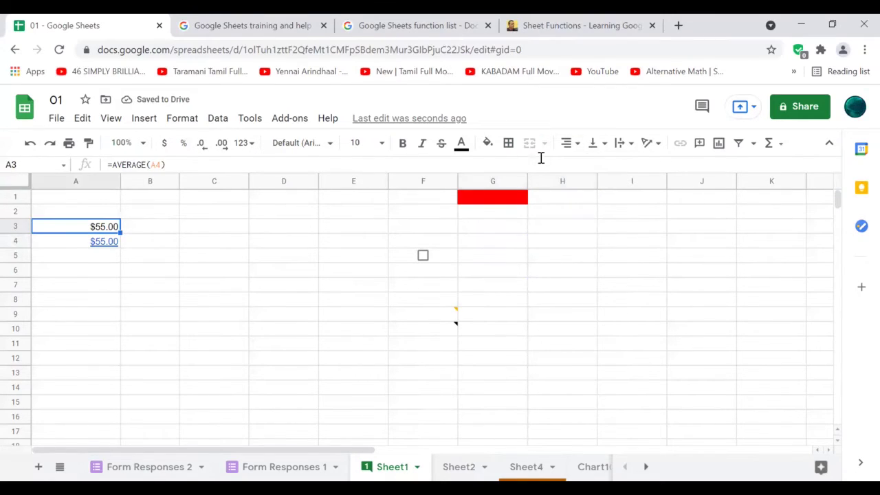
click(571, 146)
click(568, 168)
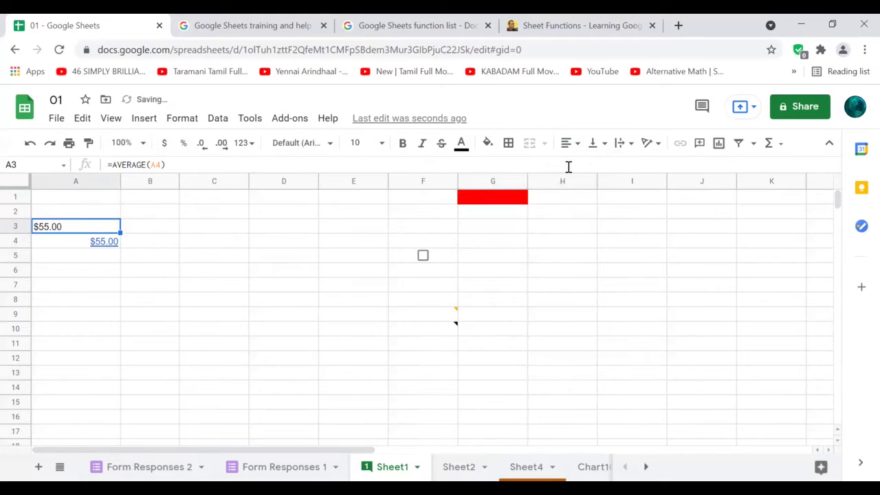
click(568, 143)
click(585, 167)
click(568, 143)
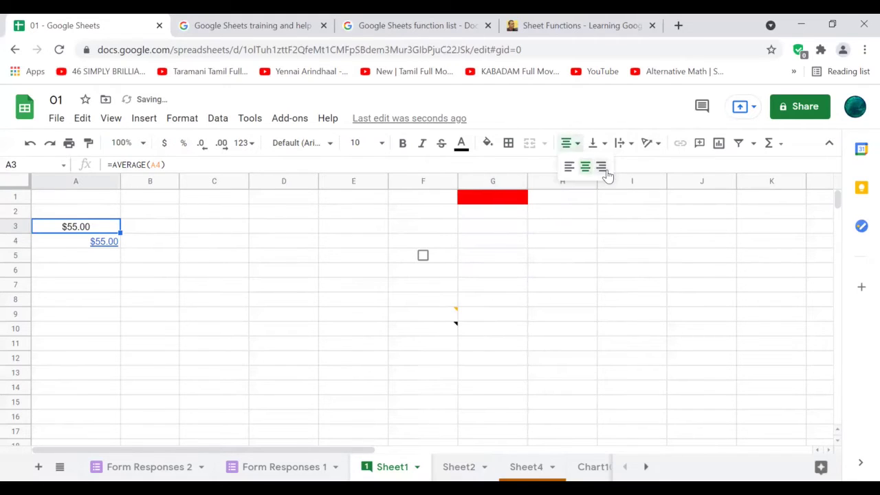
click(602, 167)
Make row 3 about four times taller and try top and middle vertical alignment on cell A3, finishing with bottom
click(594, 143)
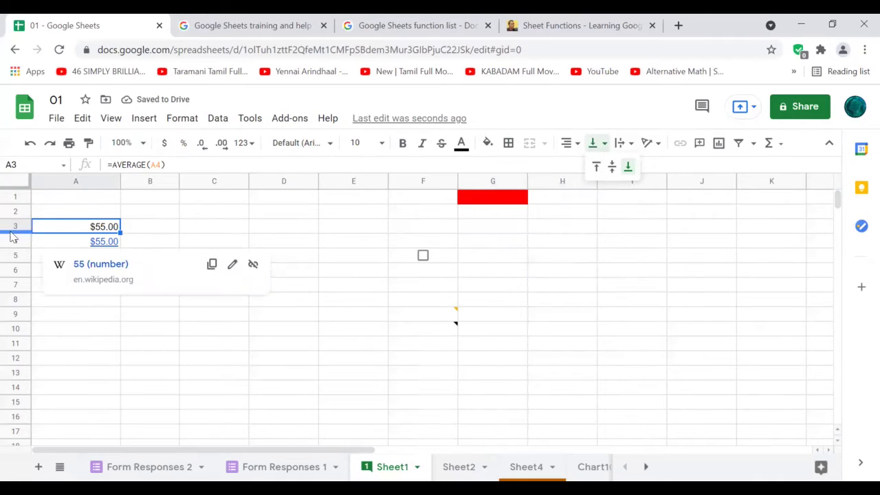
drag(12, 233, 12, 278)
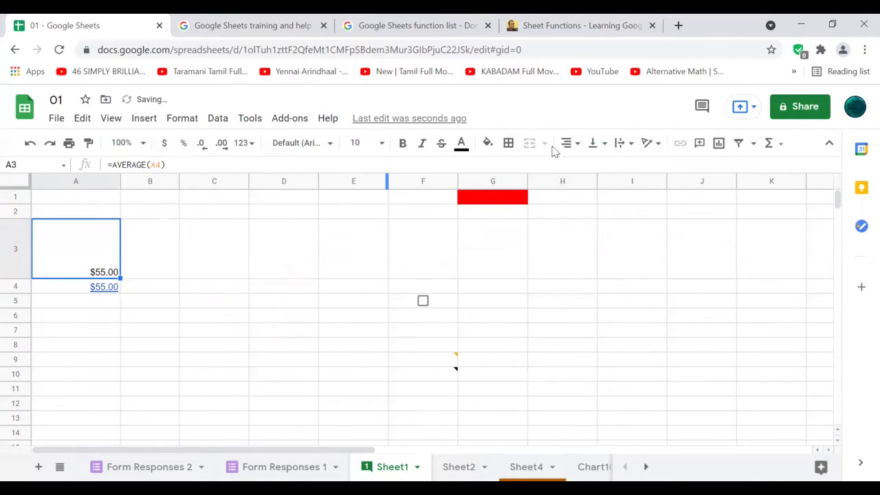
click(594, 143)
click(597, 169)
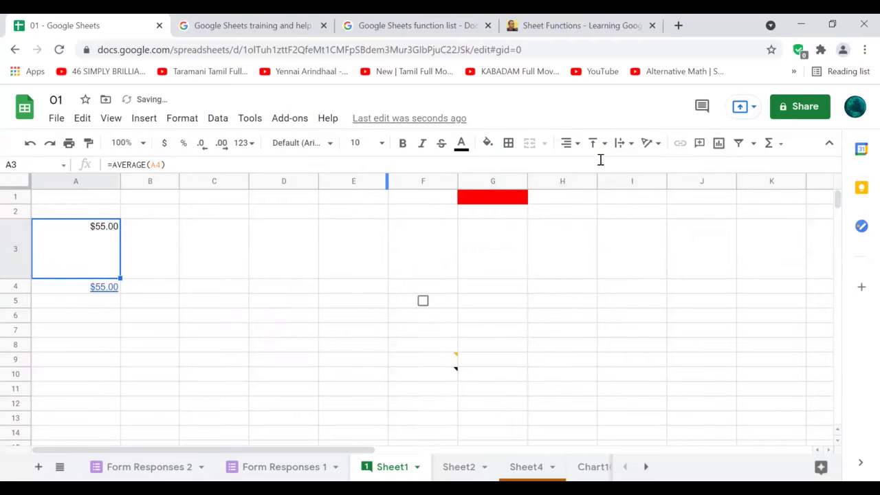
click(593, 143)
click(611, 167)
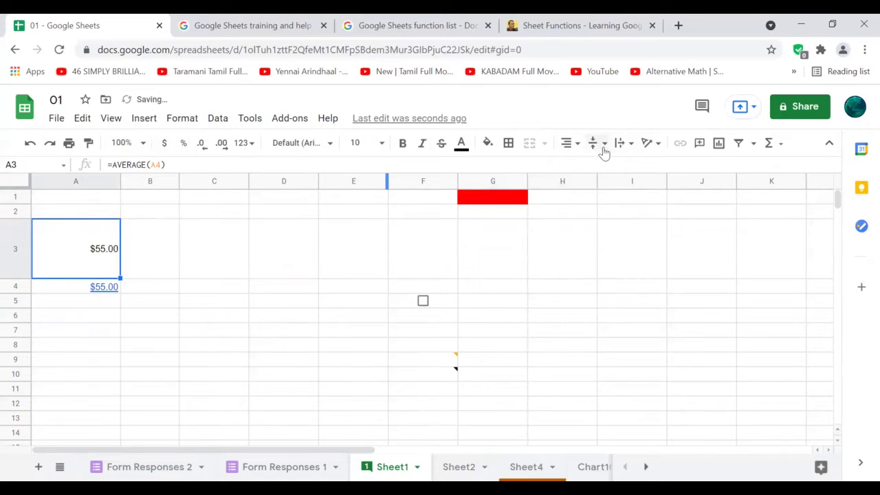
click(603, 148)
click(626, 168)
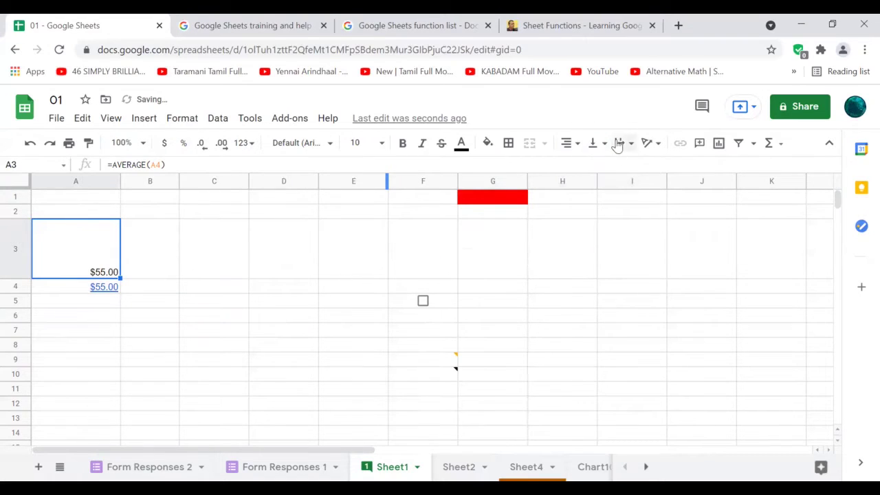
Rotate the text in cell A3 so that it tilts diagonally upward
click(621, 147)
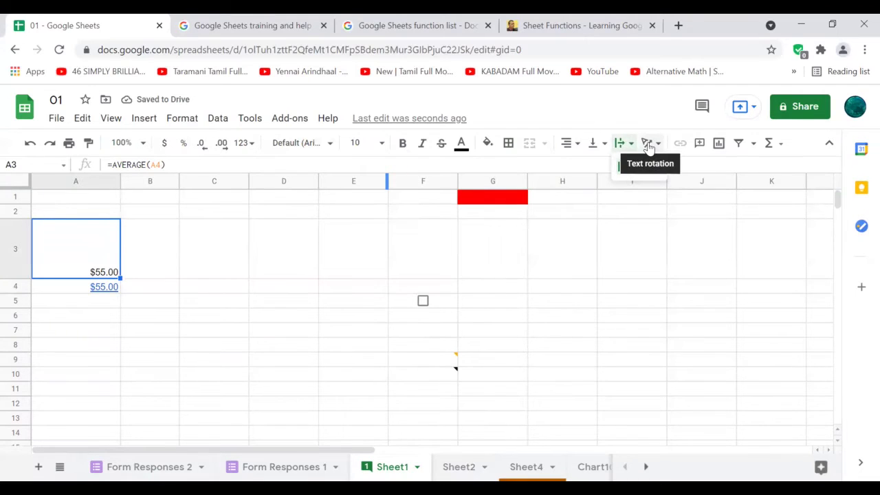
click(649, 147)
click(667, 168)
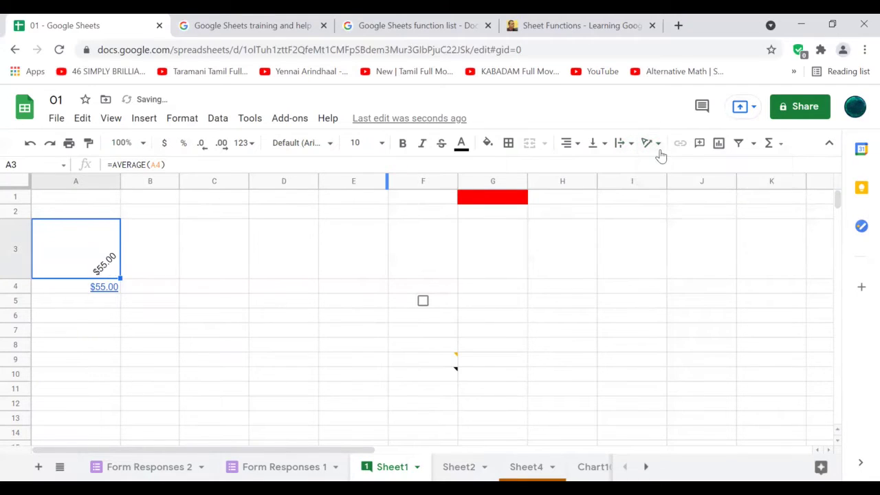
click(653, 145)
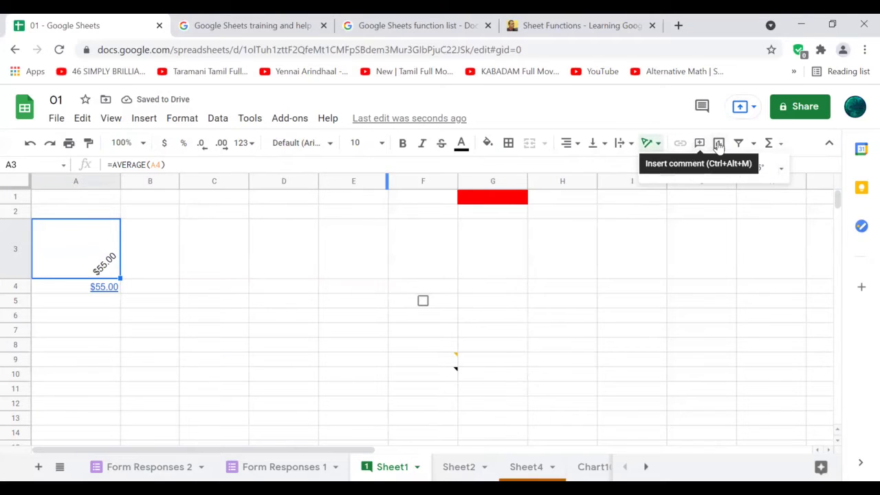
click(799, 139)
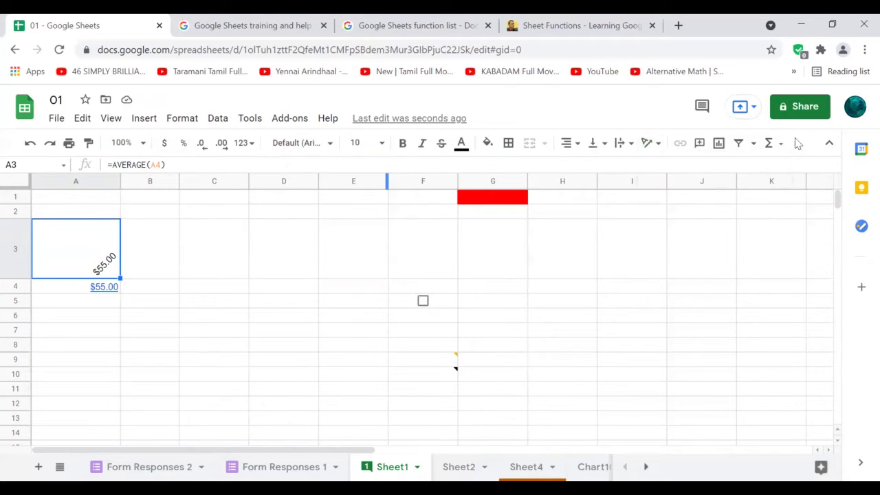
click(516, 262)
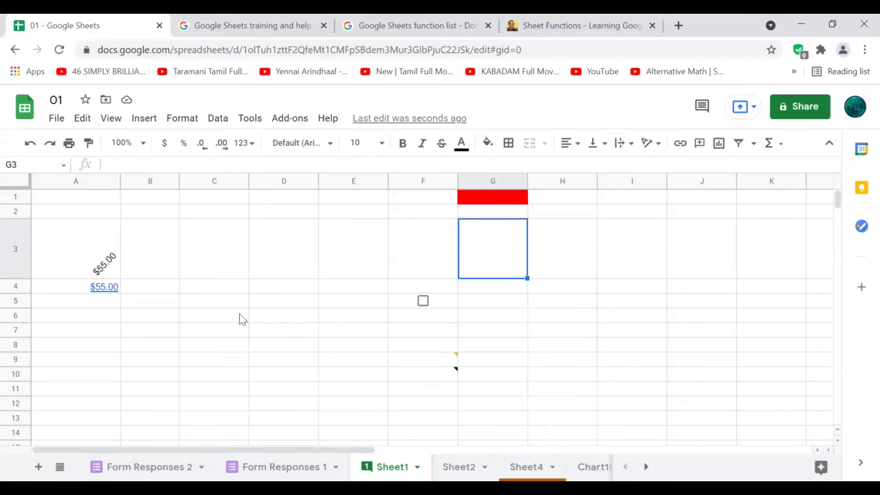
click(216, 318)
click(215, 333)
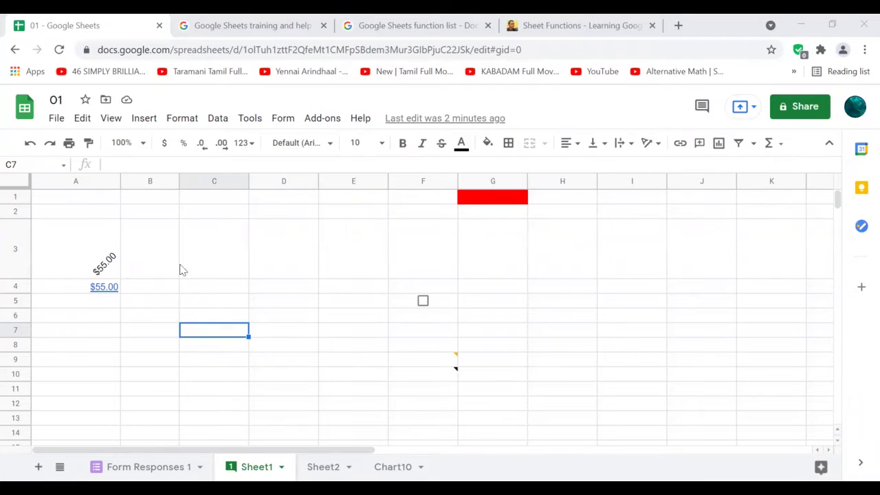
click(158, 261)
click(132, 312)
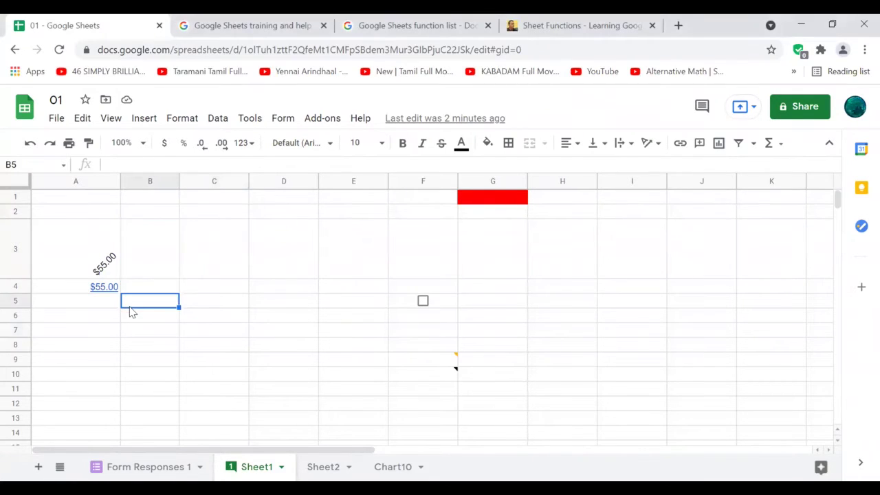
click(71, 309)
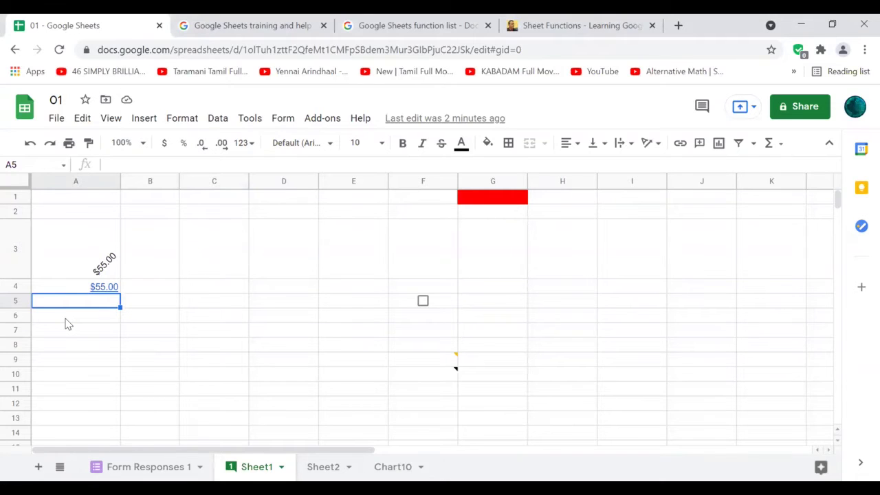
click(75, 330)
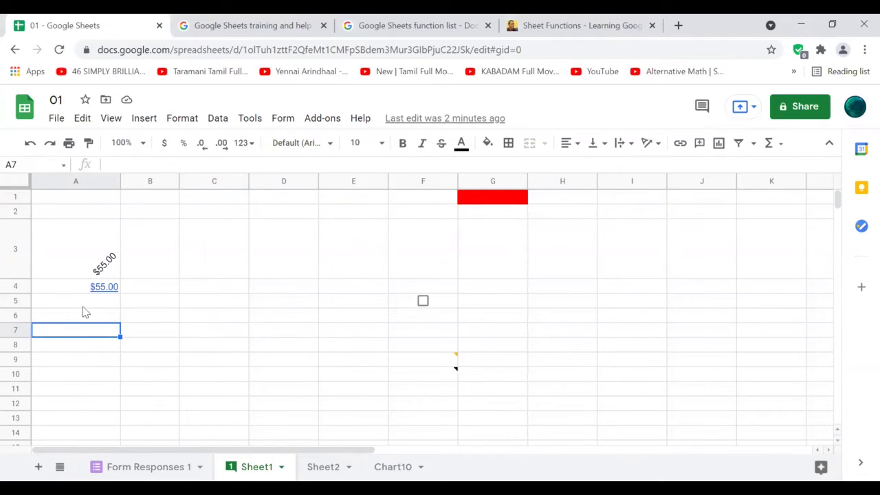
click(81, 306)
click(78, 319)
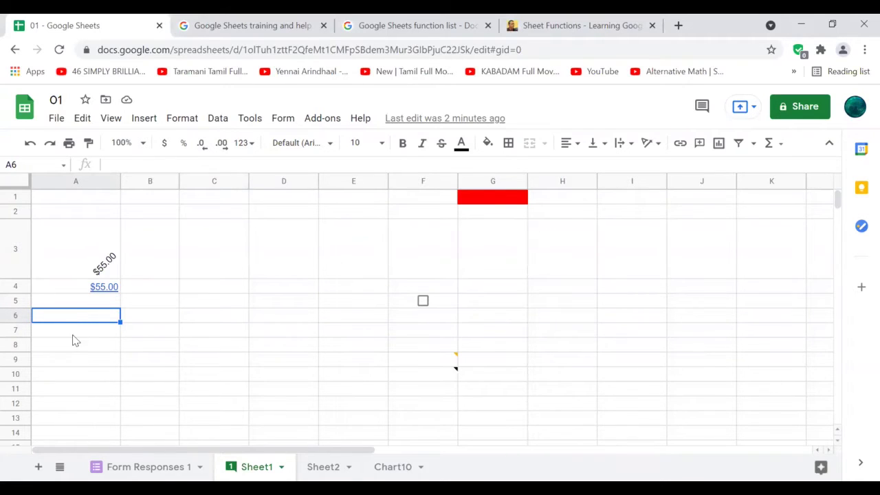
click(73, 336)
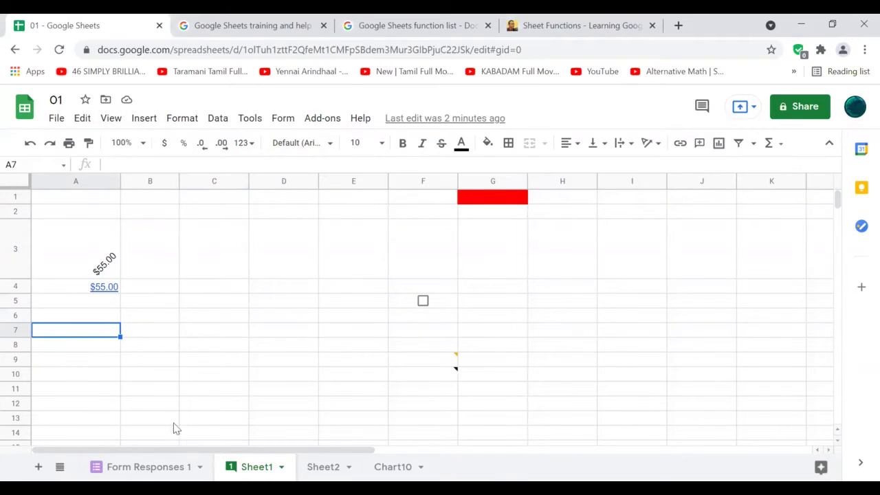
Look over the Google Sheets function list help page and its table of array functions, and return to spreadsheet 01
click(148, 45)
click(349, 28)
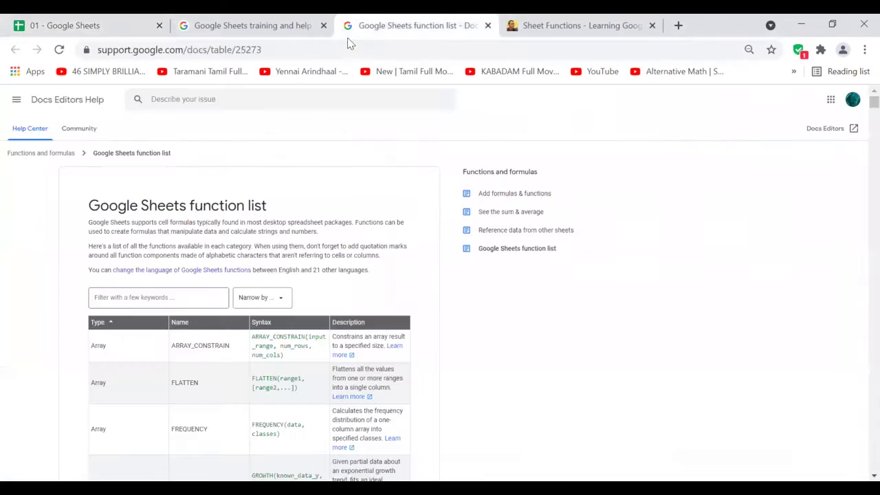
scroll(141, 298, down, 2)
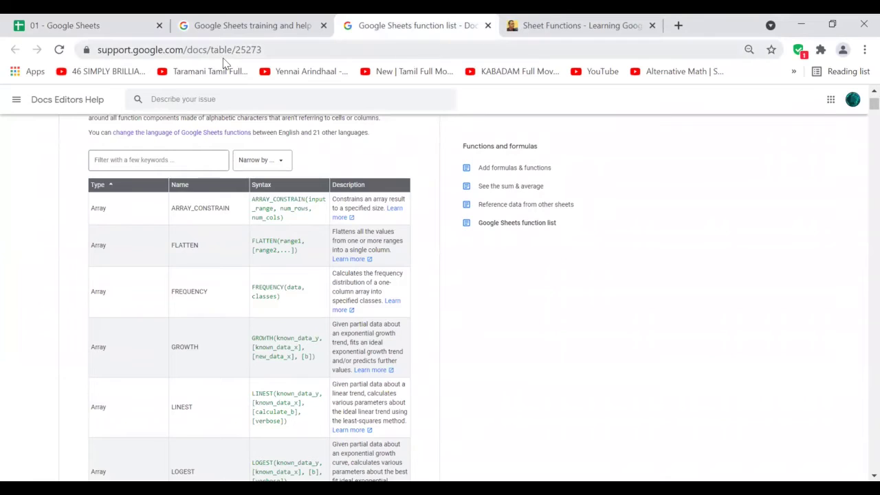
click(98, 22)
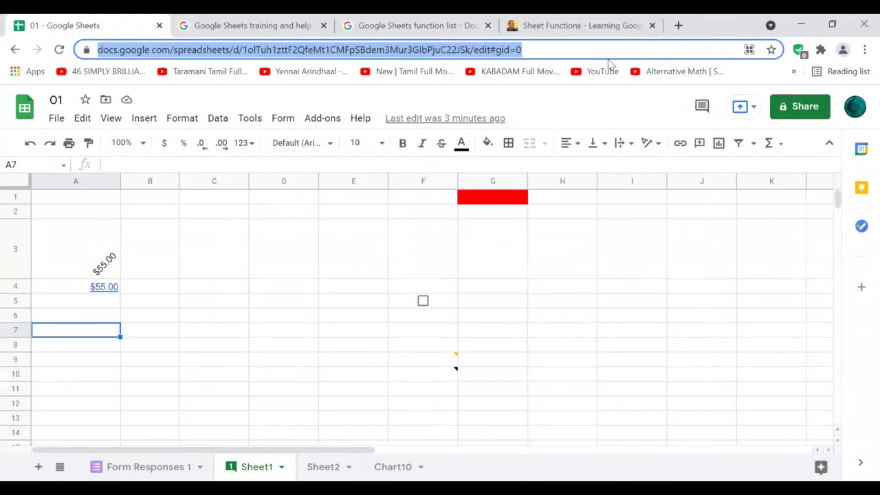
Browse the list of function tutorials on the bazroberts.com Sheet Functions page and return to spreadsheet 01
click(596, 26)
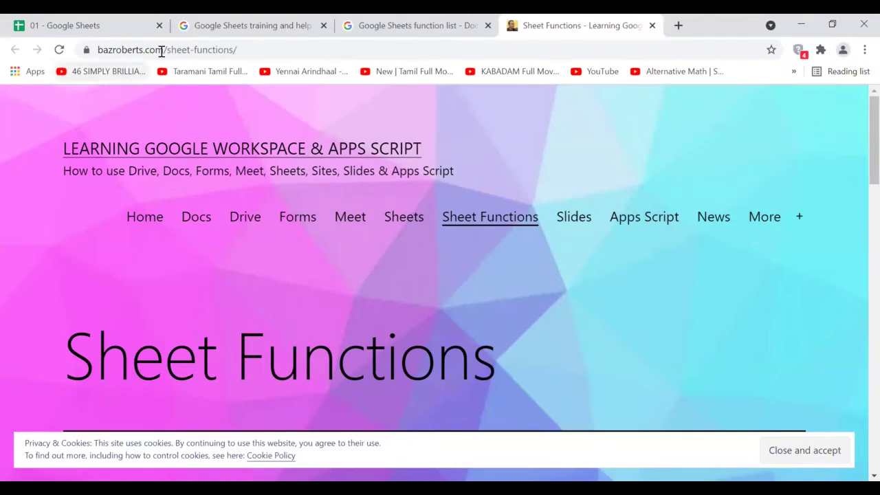
scroll(43, 306, down, 5)
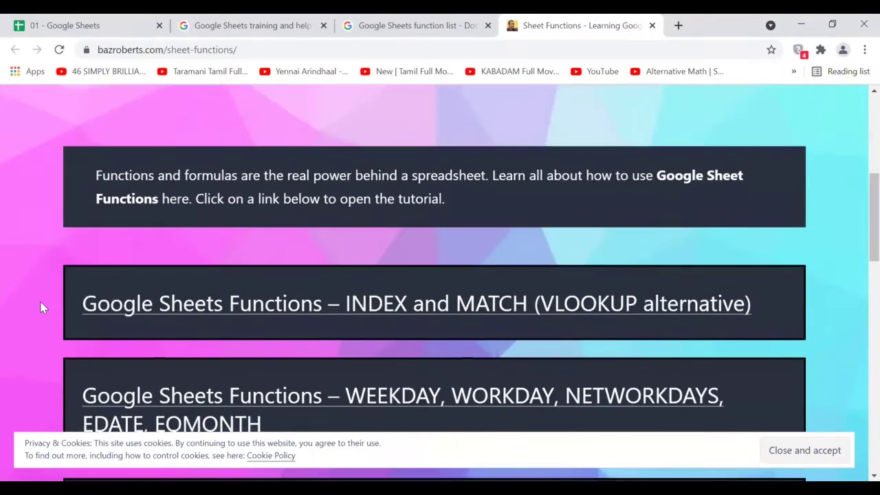
scroll(41, 307, down, 2)
scroll(41, 308, down, 5)
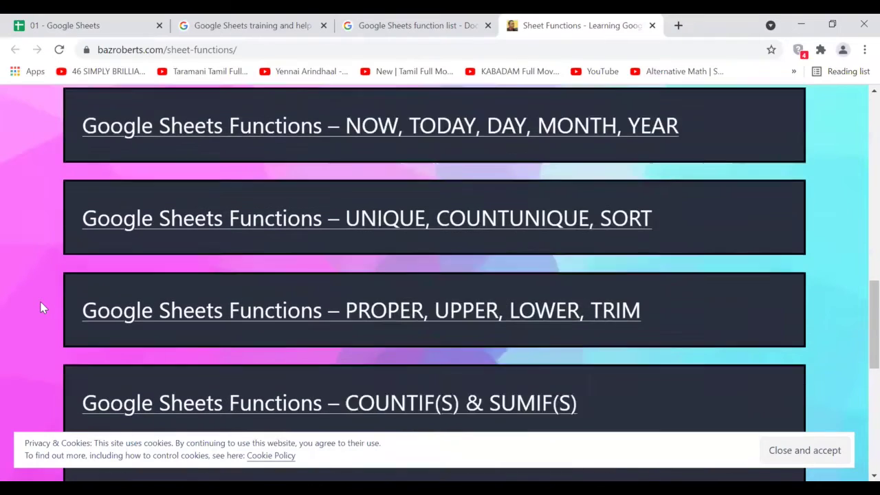
scroll(41, 308, down, 10)
scroll(42, 307, up, 20)
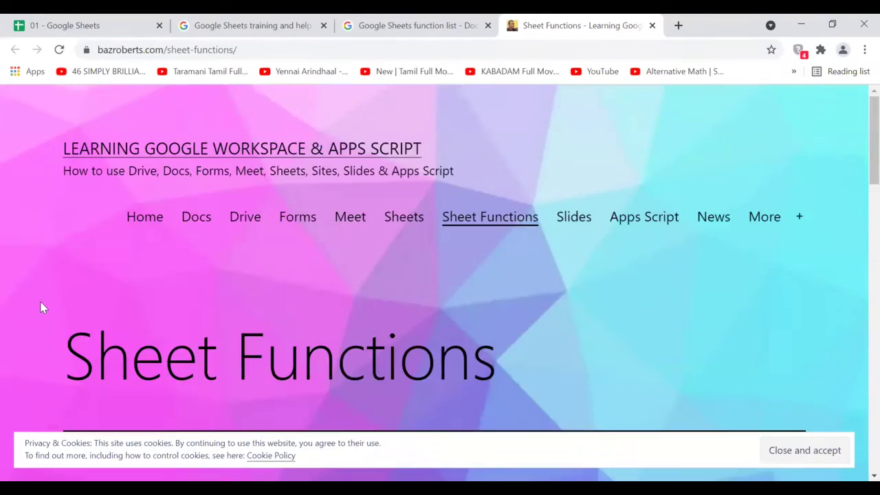
click(63, 23)
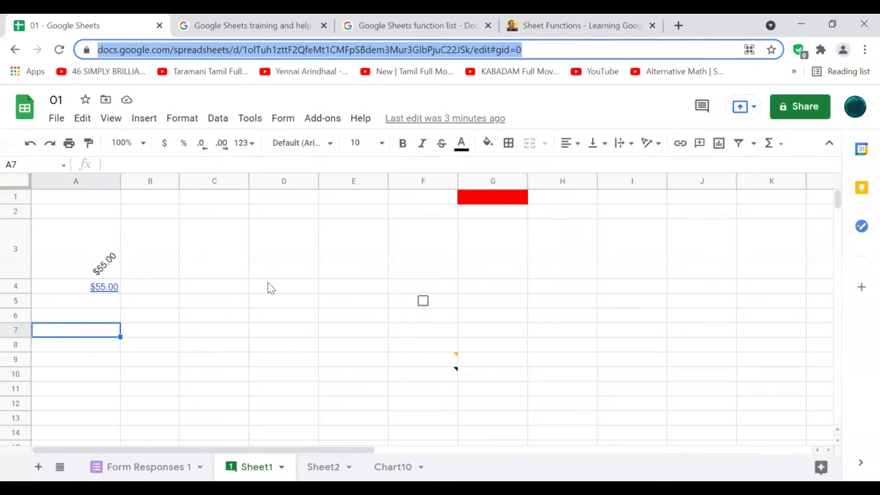
click(170, 252)
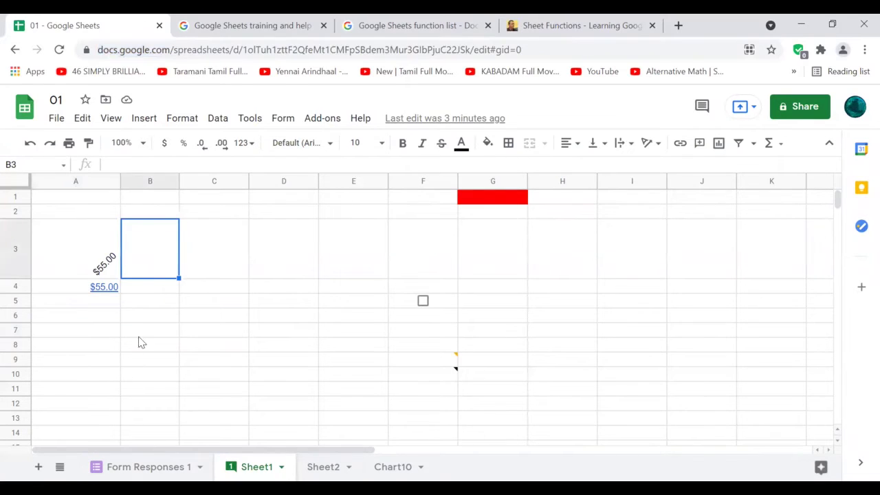
click(125, 333)
click(86, 318)
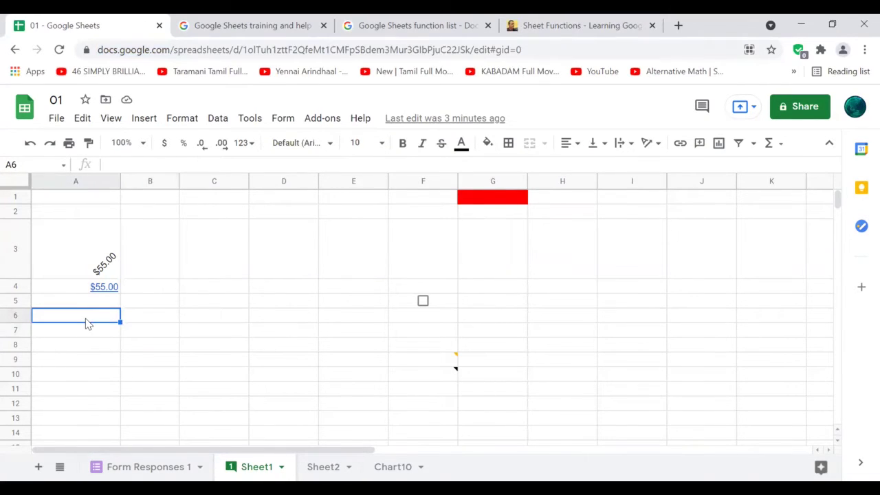
click(281, 467)
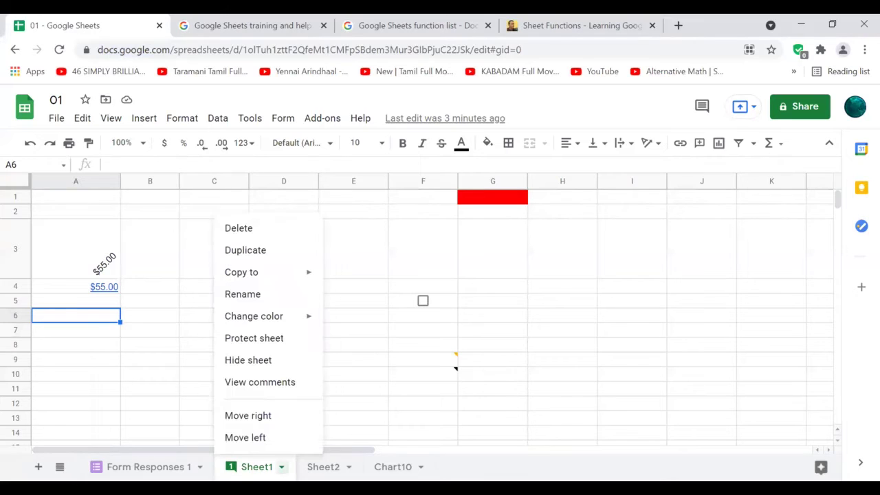
Add a new blank sheet after Sheet1 and select its cell A1
click(39, 467)
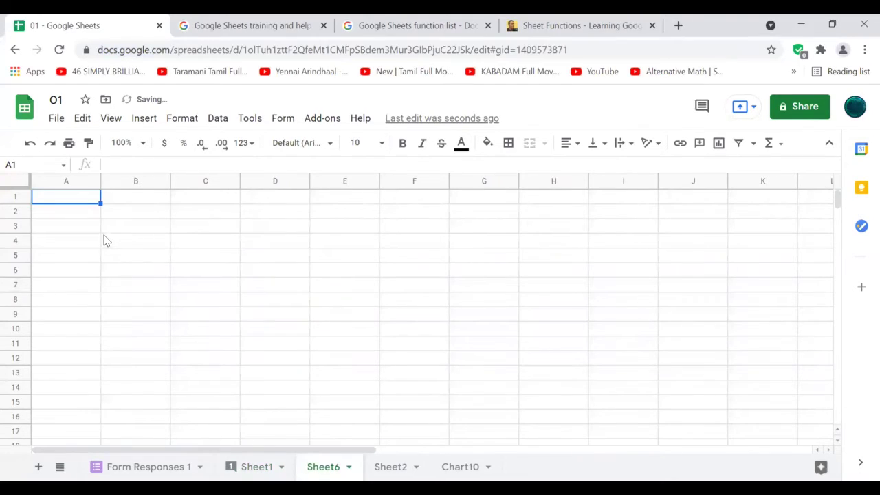
click(104, 238)
click(48, 202)
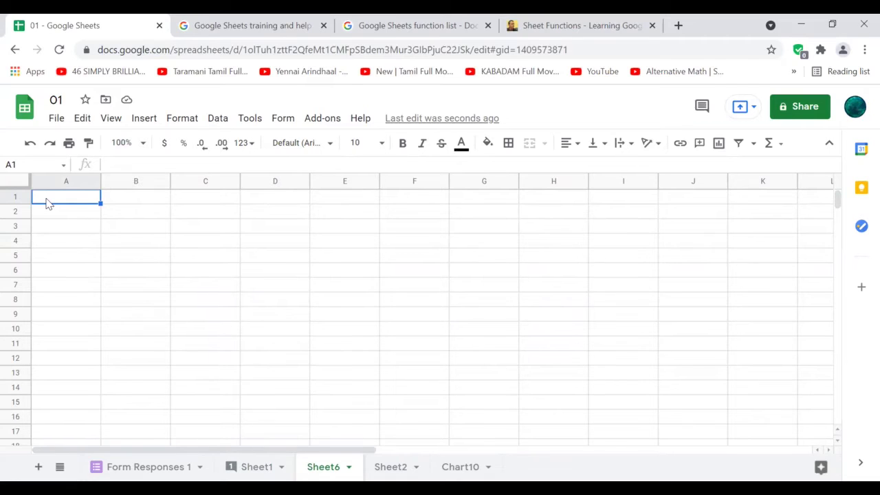
Enter the numbers 1 to 5 down column A in cells A1 to A5
text(1)
key(Return)
text(2)
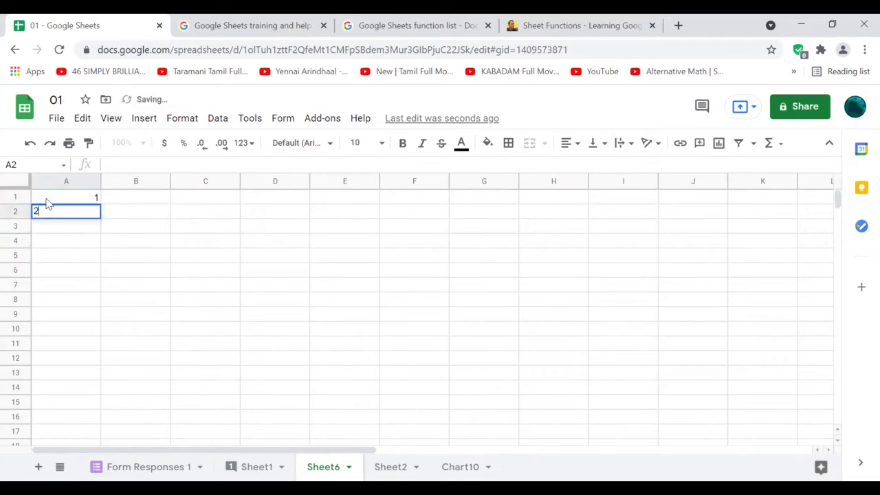
key(Return)
text(3)
key(Return)
text(4)
key(Return)
text(5)
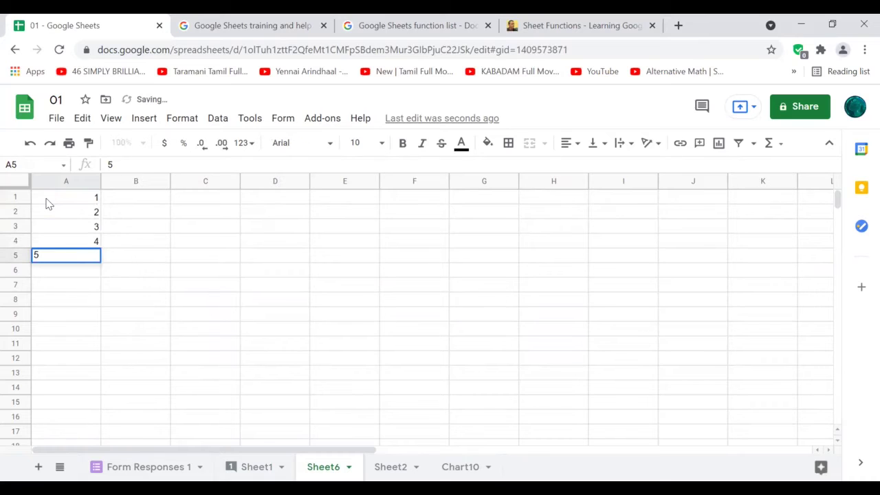
click(77, 285)
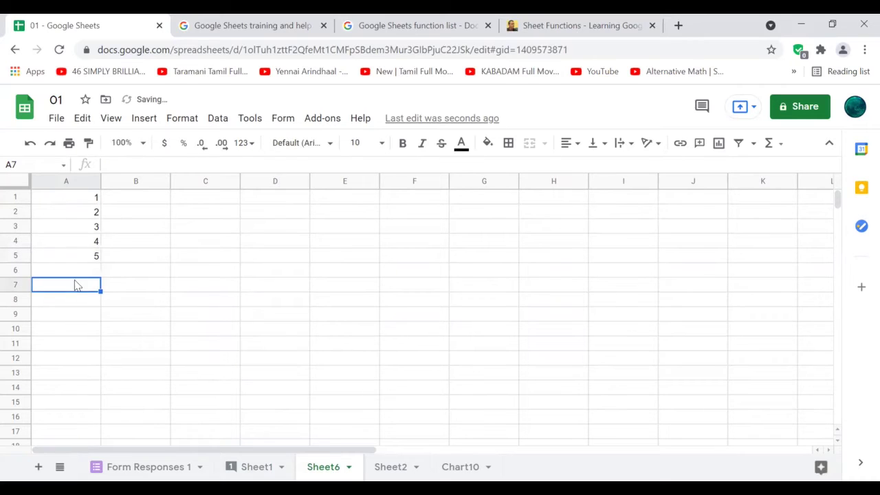
Select the range A1:A5, look through the available function categories and their help page, and return to the sheet
click(72, 198)
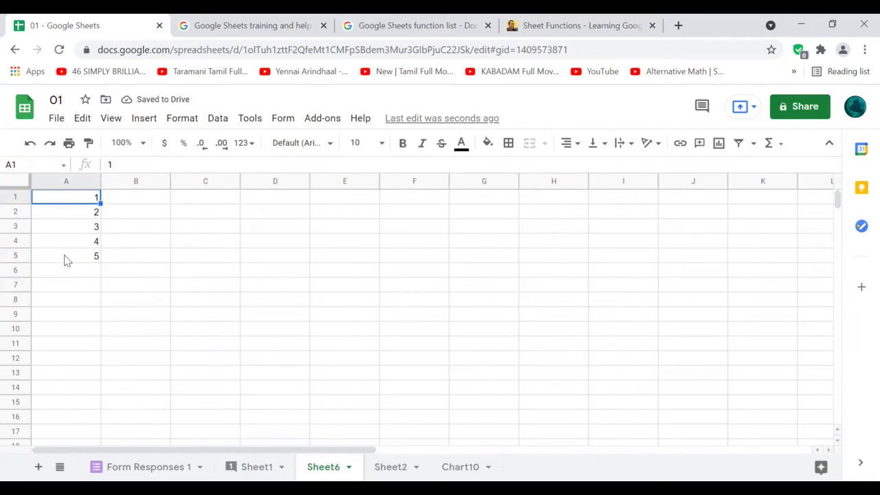
click(67, 260)
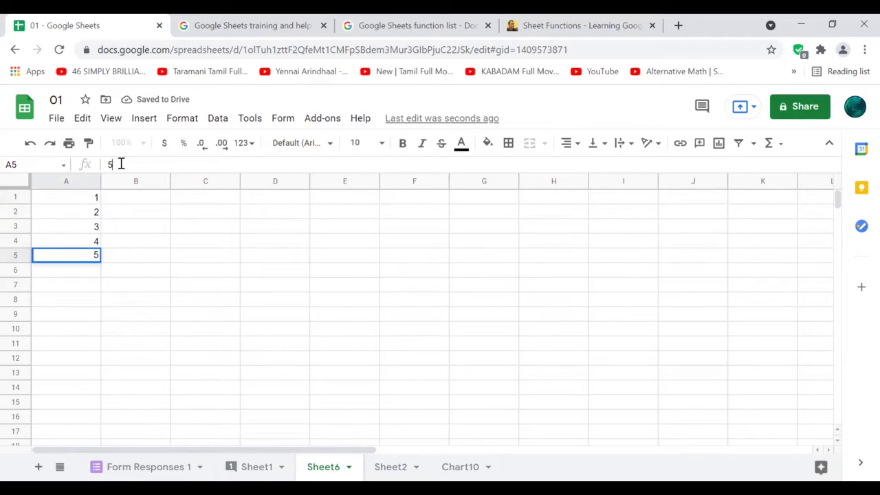
shift+click(81, 200)
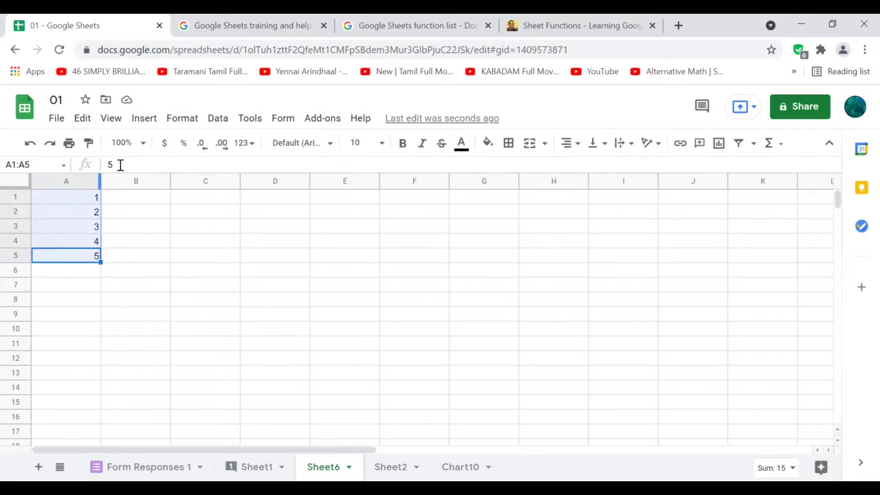
click(141, 121)
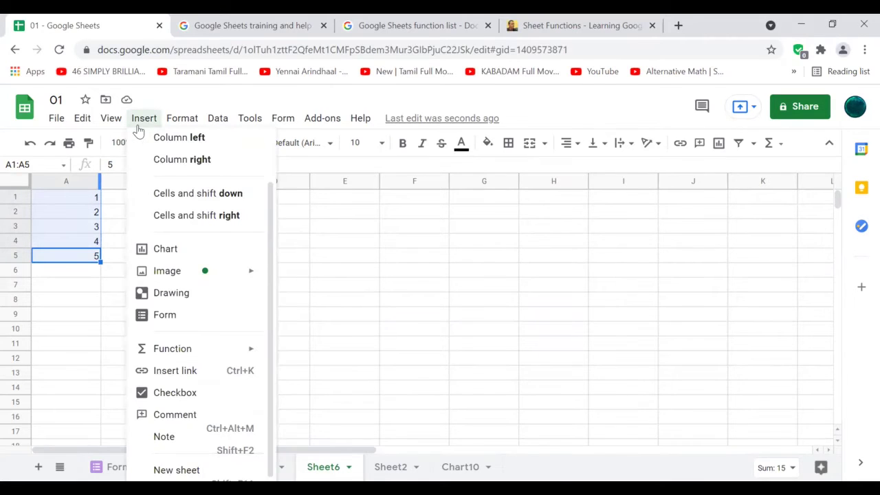
mouse_move(176, 347)
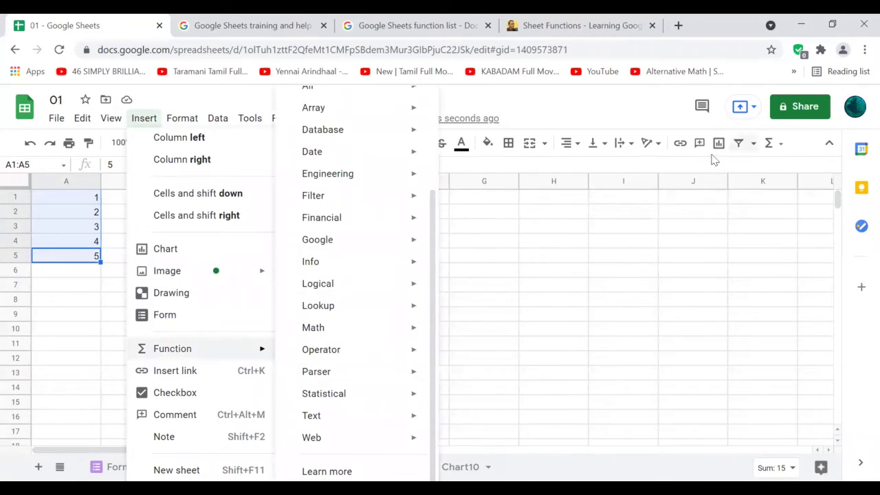
click(781, 143)
click(780, 144)
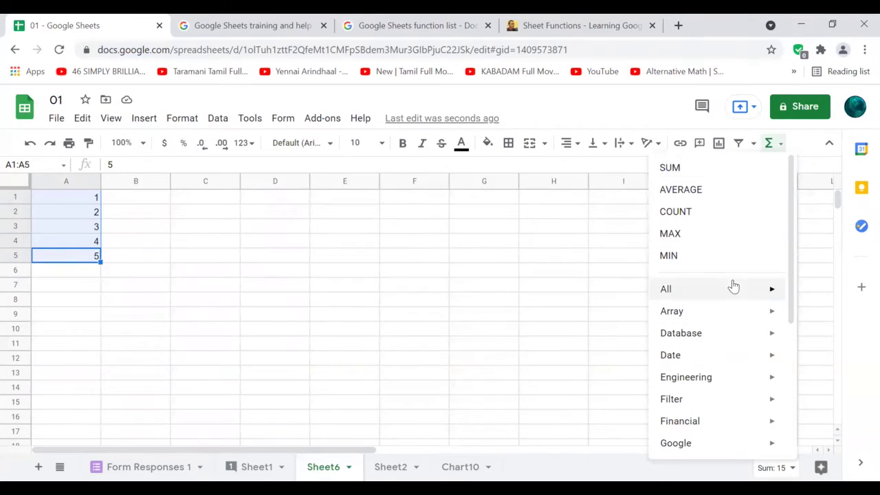
scroll(749, 295, down, 1)
mouse_move(744, 225)
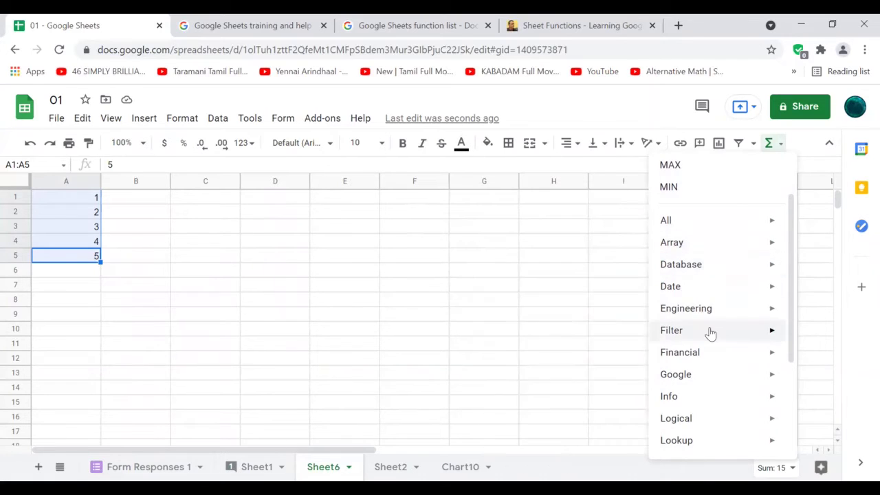
scroll(711, 337, down, 2)
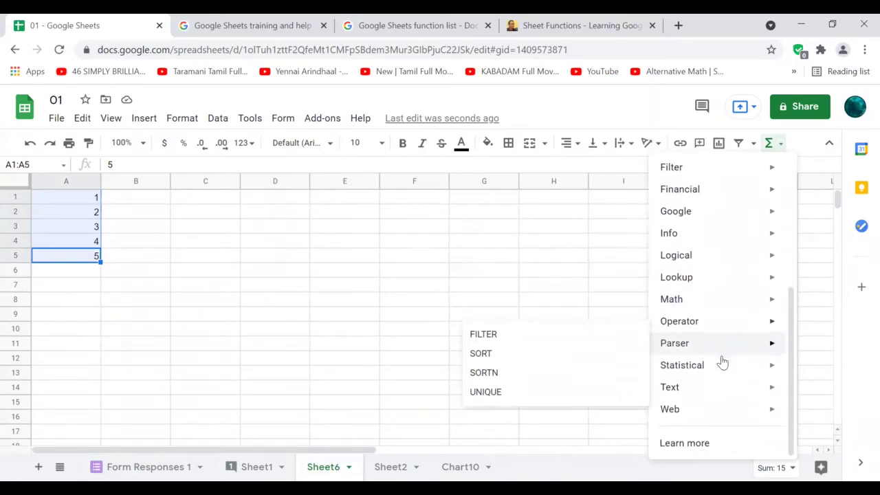
click(708, 439)
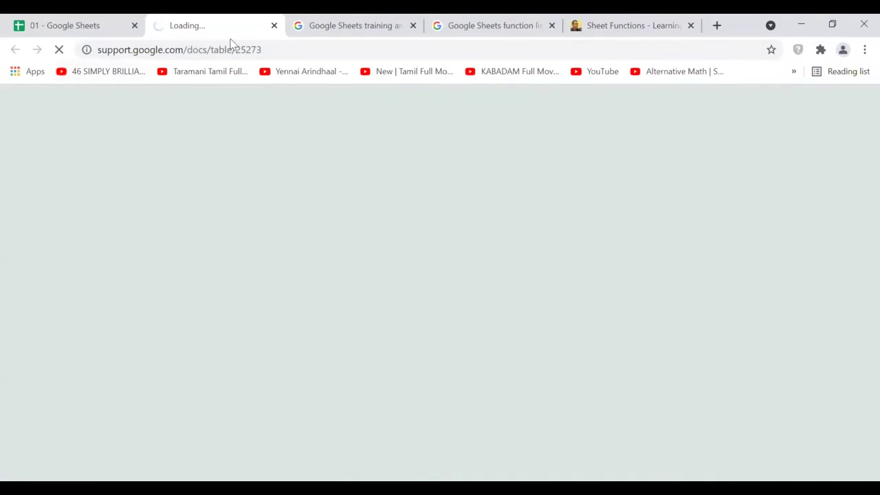
key(ctrl+w)
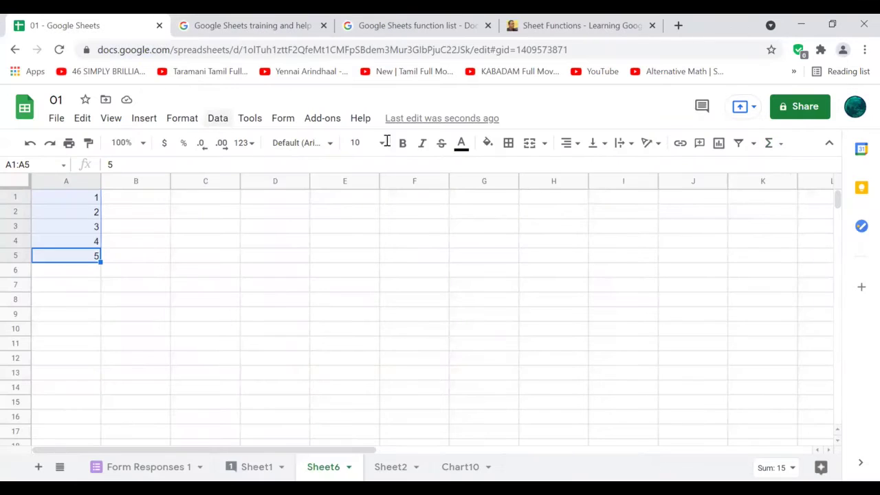
Insert a SUM of the selected range A1:A5 into cell A6 and confirm the formula
click(770, 145)
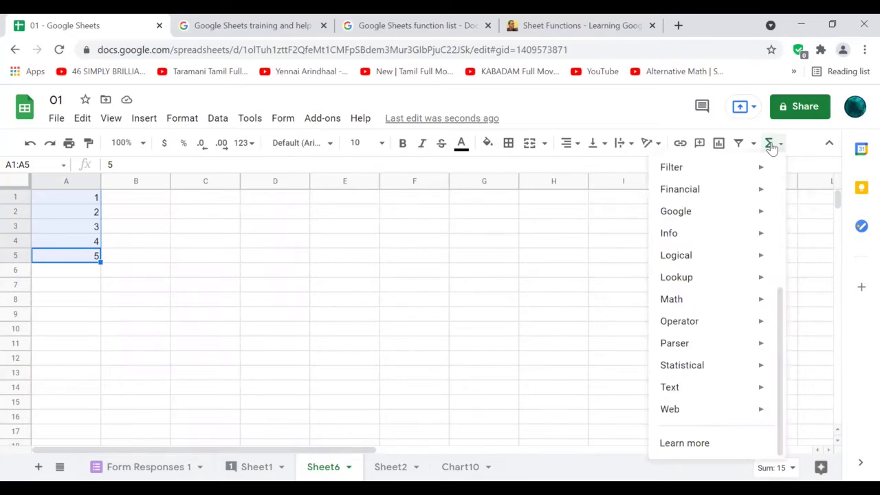
scroll(687, 280, up, 3)
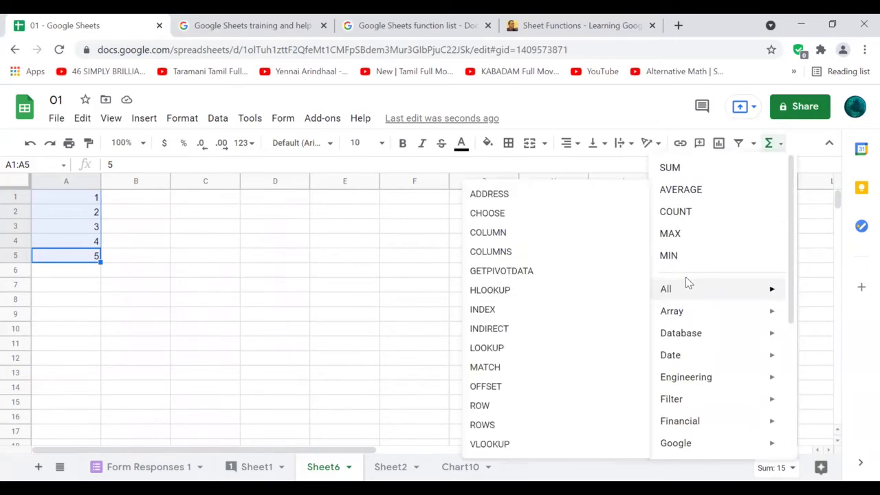
click(710, 172)
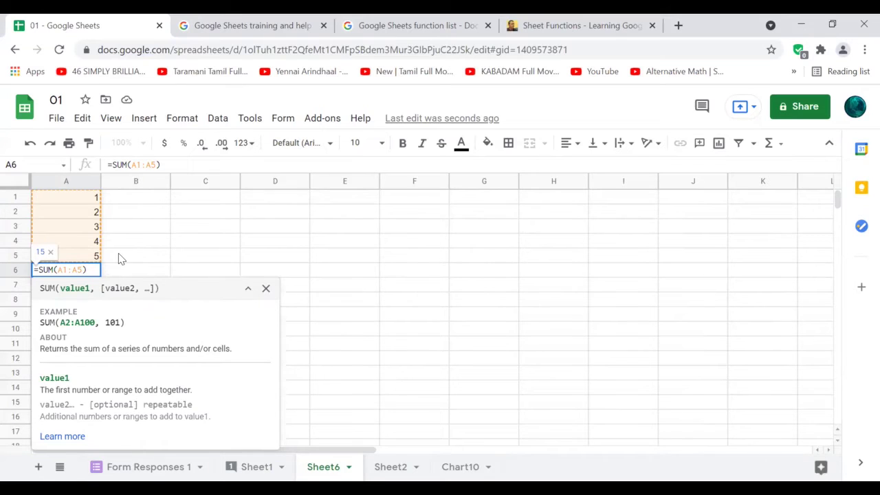
click(123, 203)
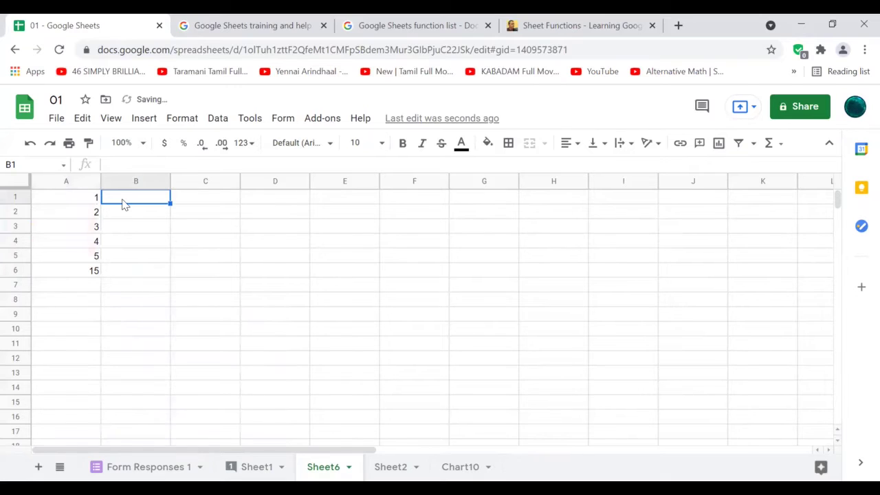
Enter the number 6 in cell B1, correcting any other digits entered there
text(3)
key(Return)
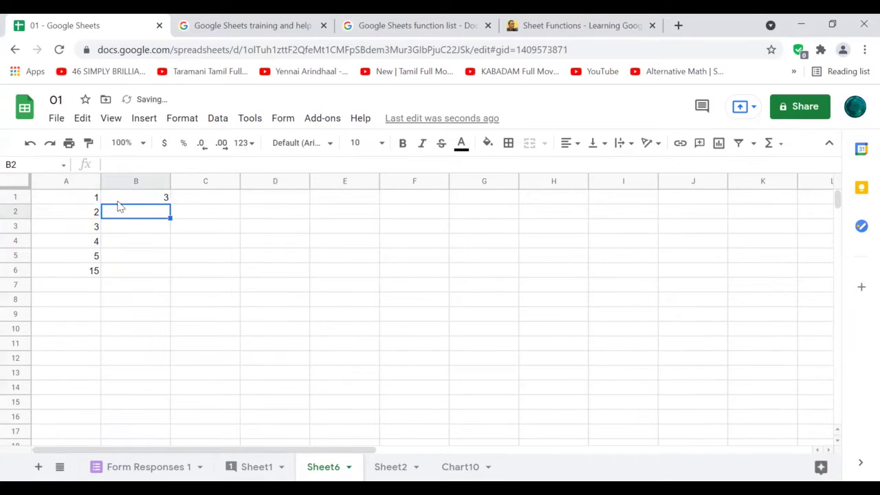
double_click(165, 197)
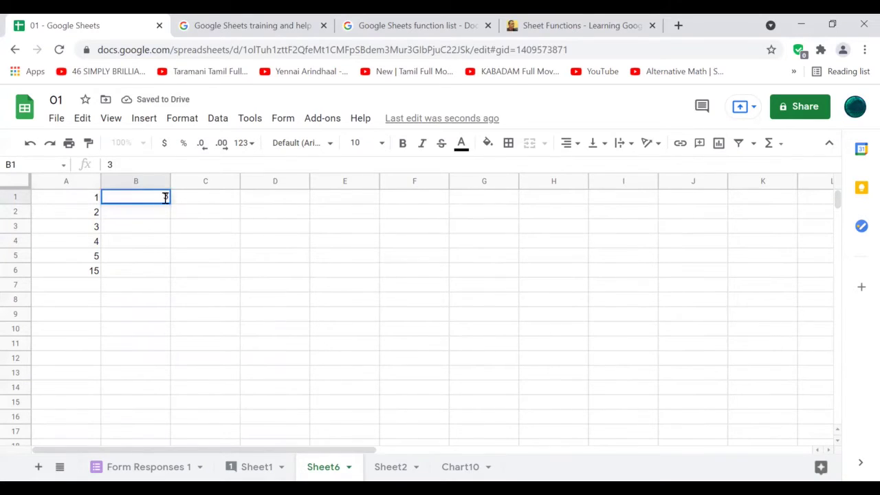
text(6789)
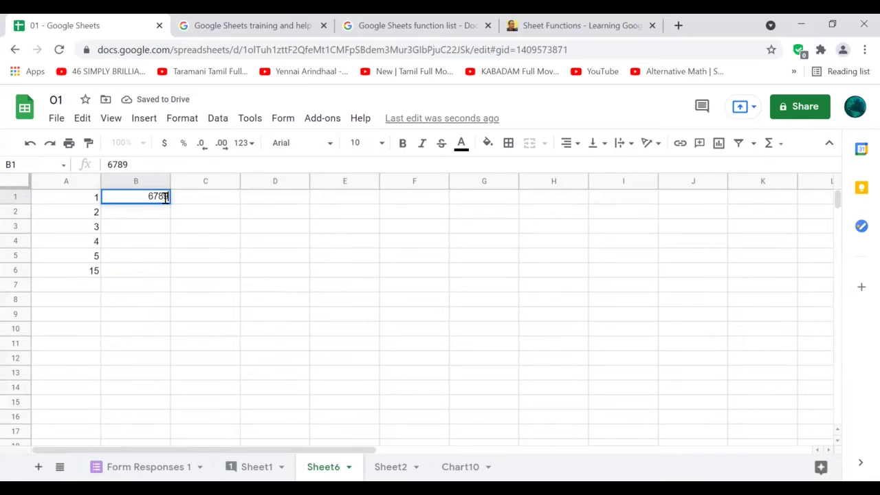
key(BackSpace)
key(BackSpace)
key(BackSpace)
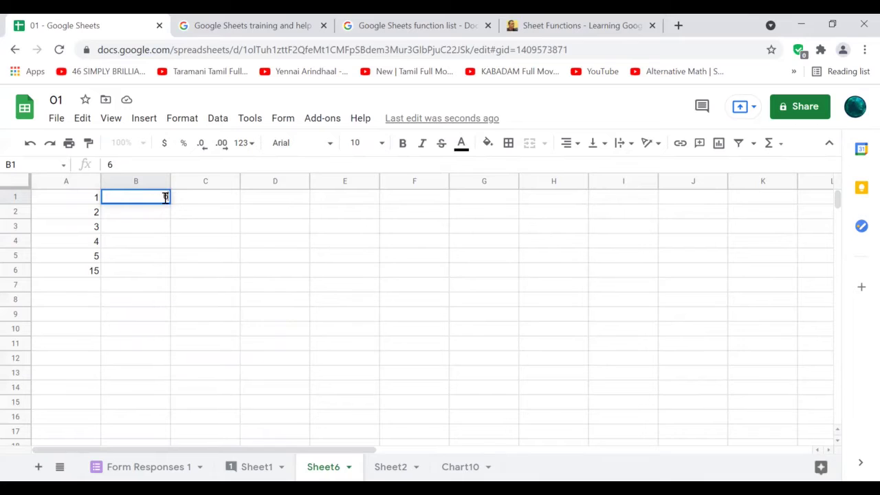
Enter 7 in cell B2 and 8 in cell B3 to continue the number series in column B
click(169, 209)
text(8)
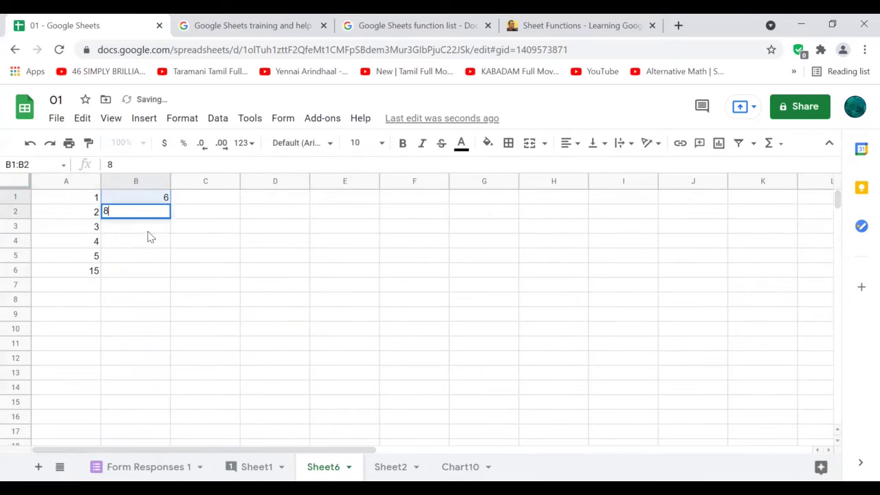
click(146, 229)
click(162, 215)
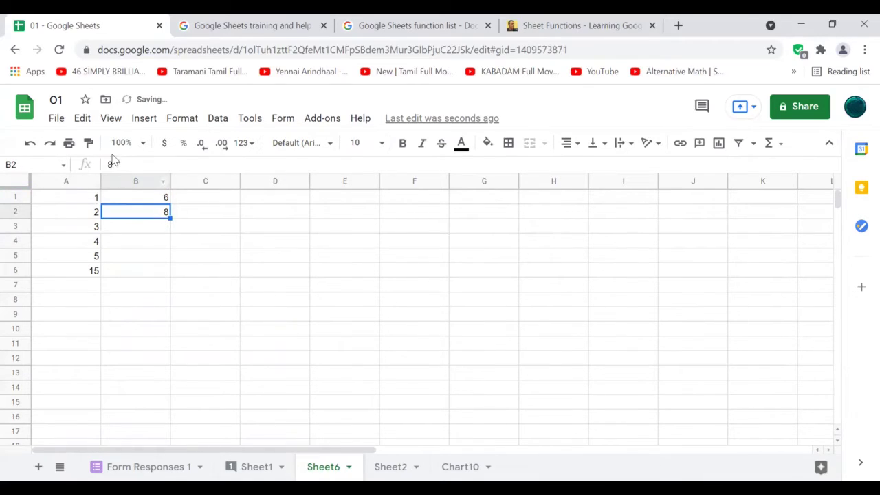
click(120, 166)
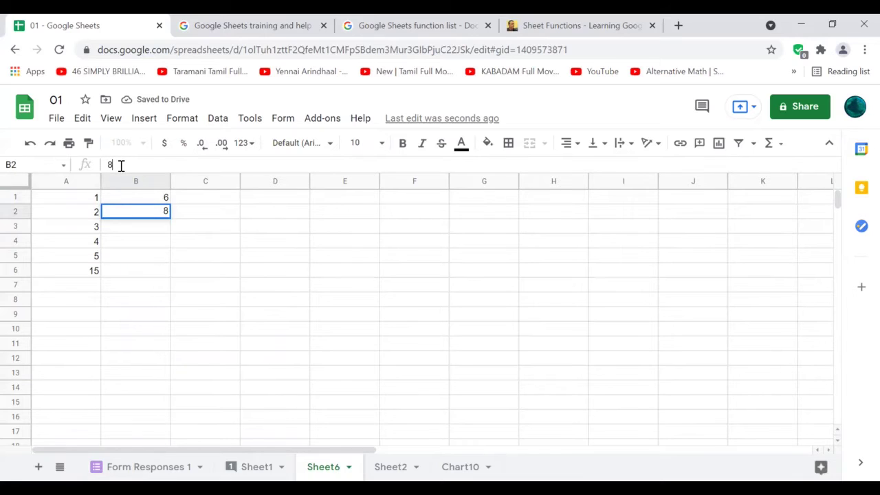
text(7)
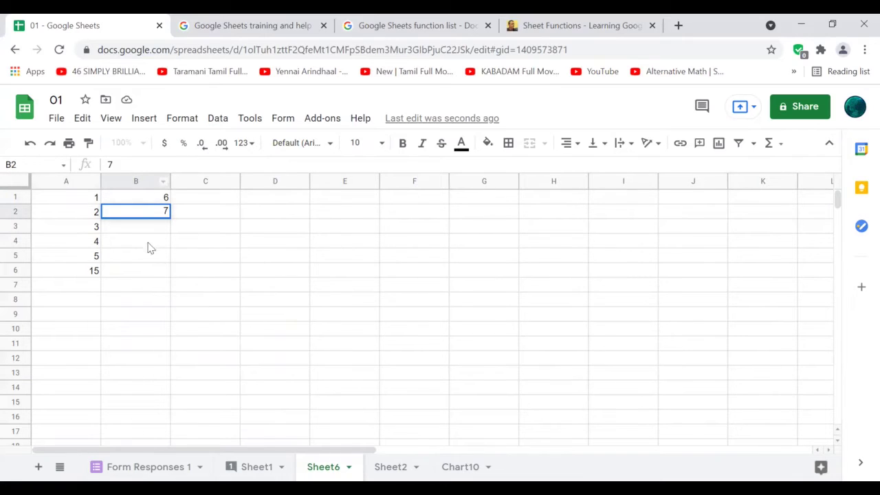
click(141, 224)
text(8)
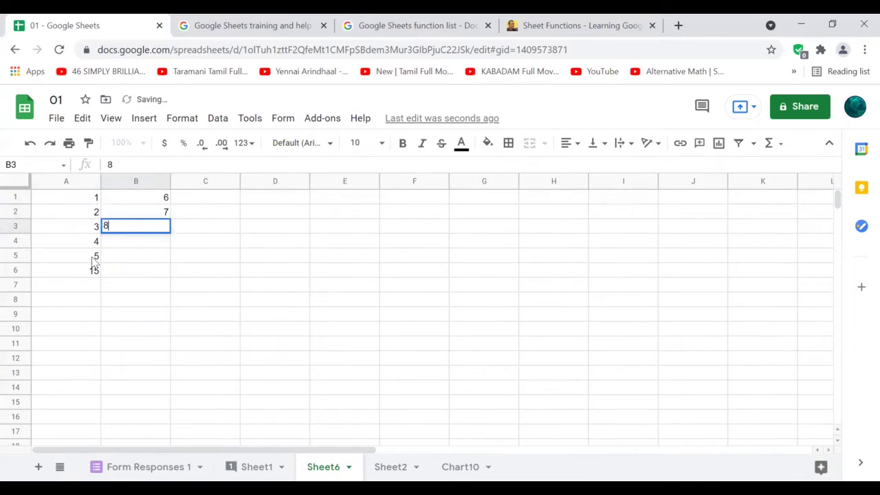
click(96, 272)
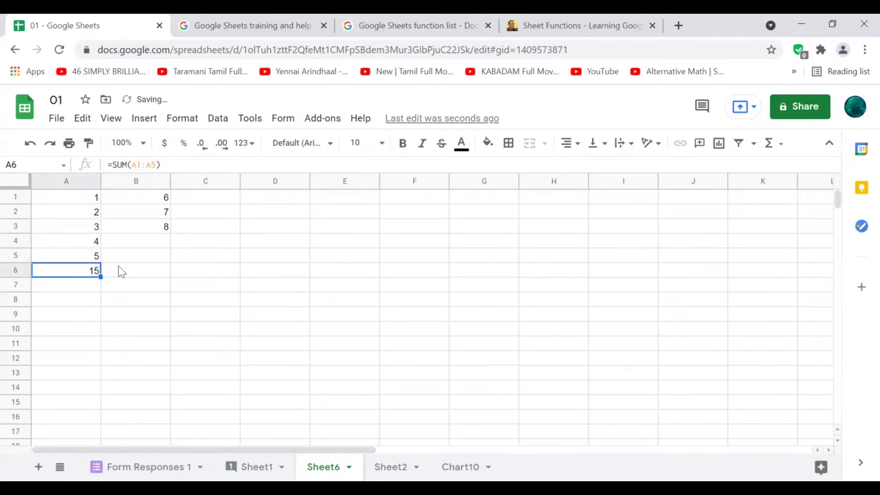
Select the range A1:B5 and insert a SUM function over it, replacing the formula in cell A6
click(142, 258)
shift+click(74, 202)
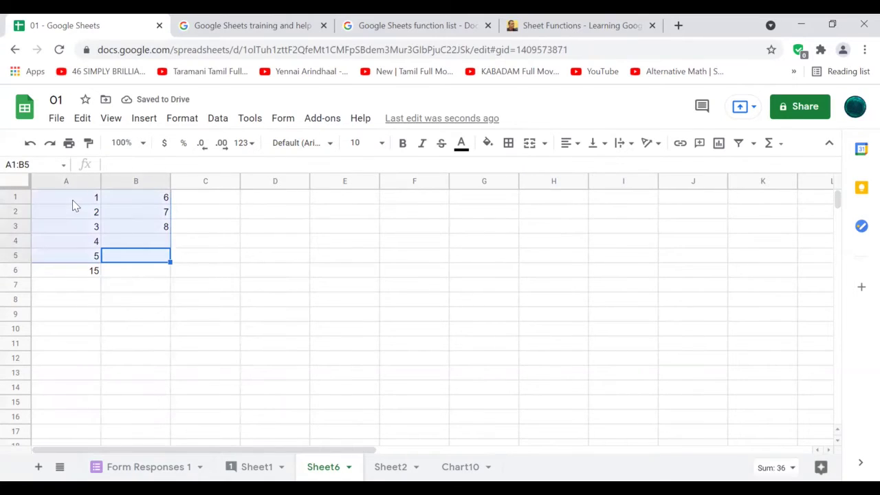
click(145, 121)
mouse_move(232, 348)
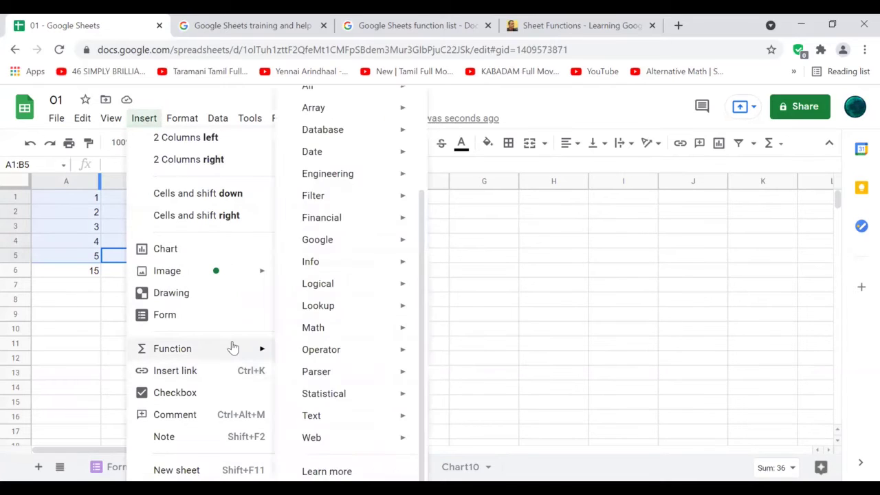
scroll(321, 124, up, 5)
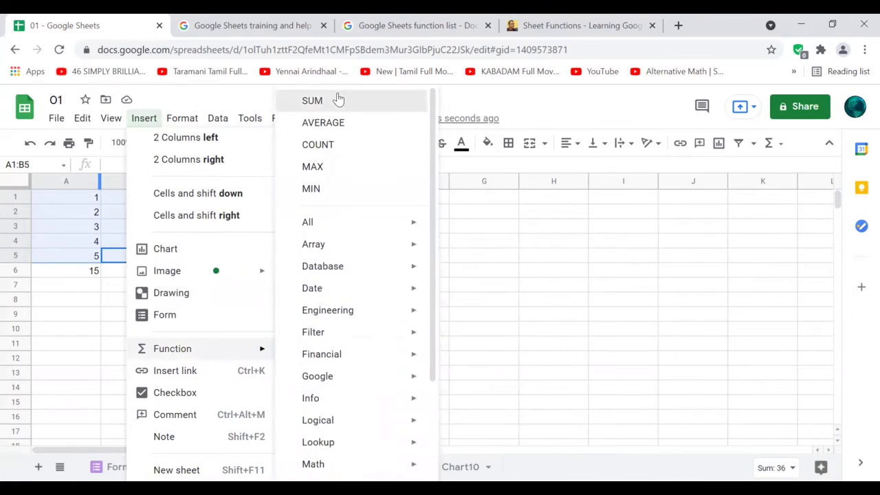
click(338, 99)
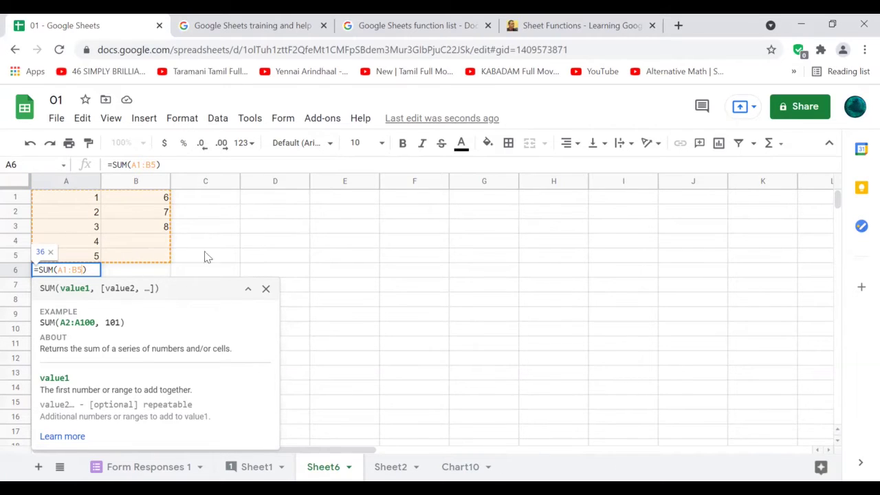
click(243, 255)
Open the SUM formula in cell A6 to examine the range it covers, and move to cell B6
click(79, 273)
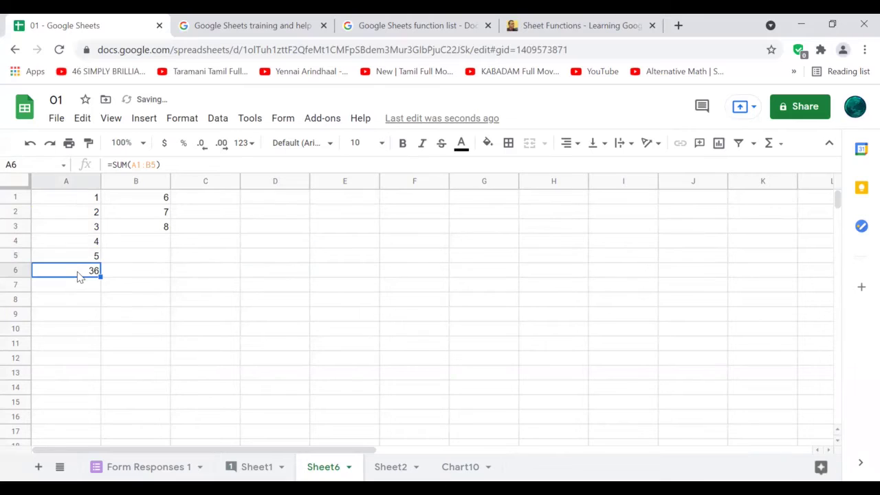
click(128, 273)
click(36, 272)
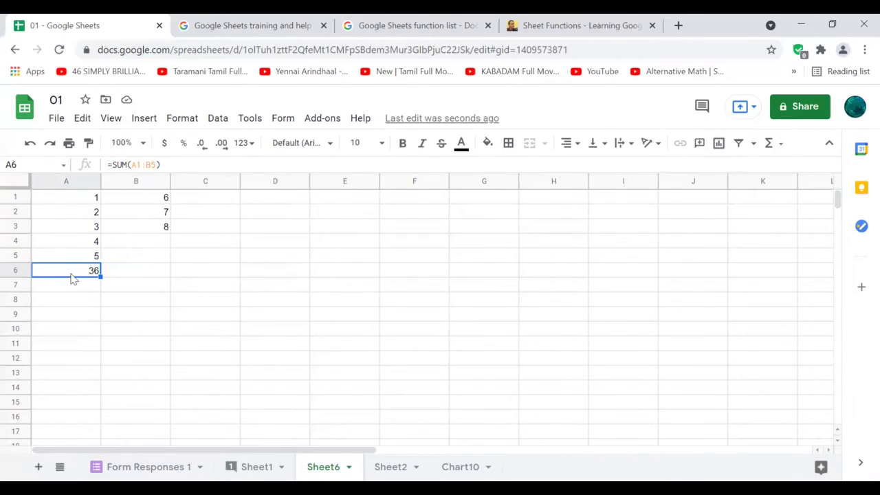
triple_click(72, 273)
click(94, 270)
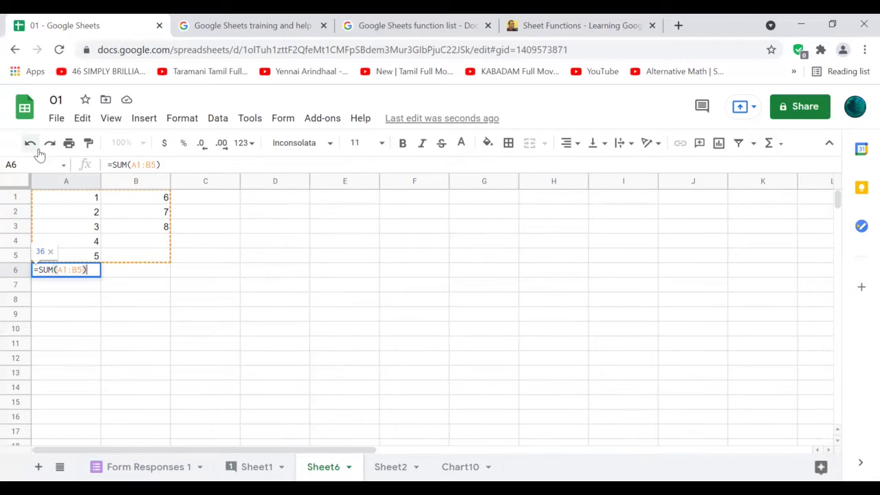
click(141, 275)
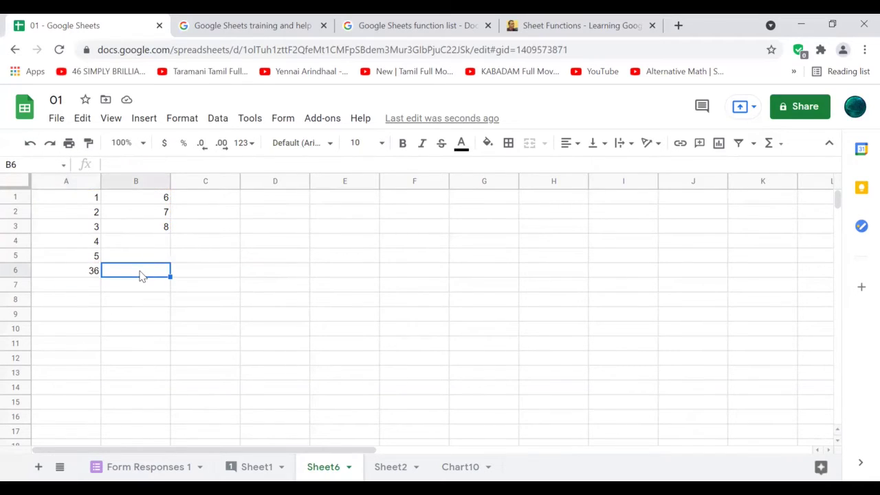
Select the number ranges A1:B5 and A1:A5 in turn to compare their sums
click(145, 253)
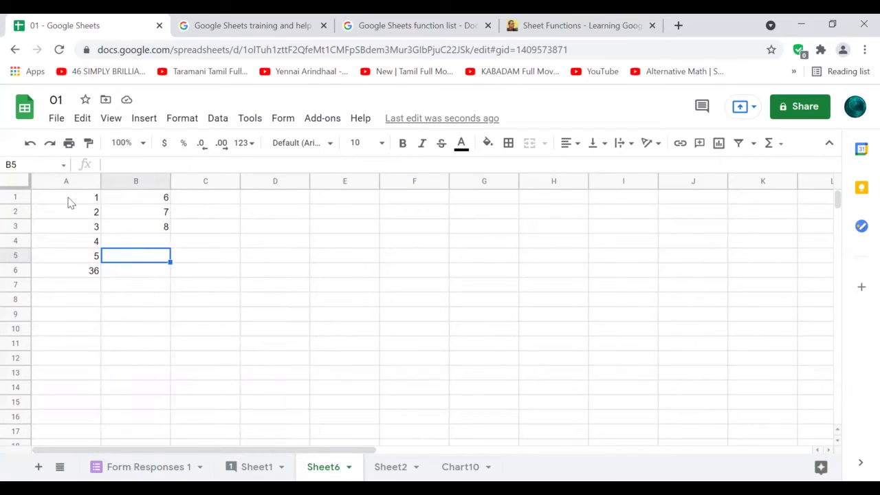
shift+click(69, 201)
click(135, 271)
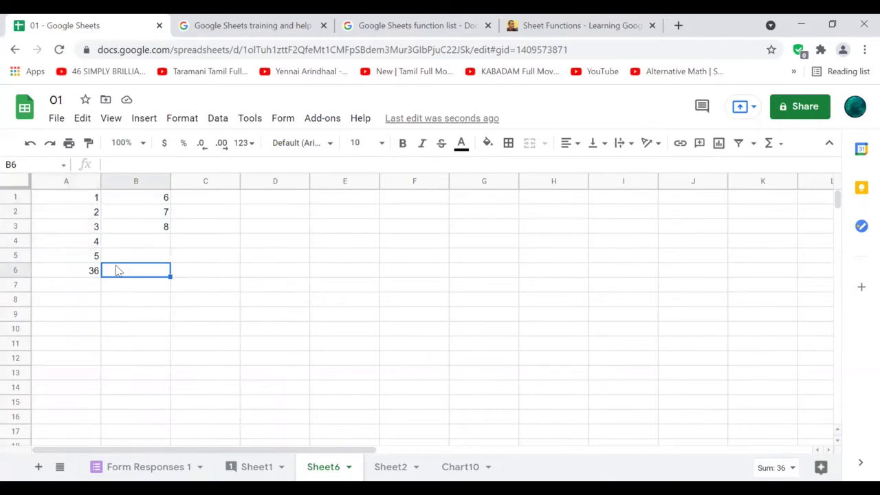
click(76, 284)
shift+click(75, 257)
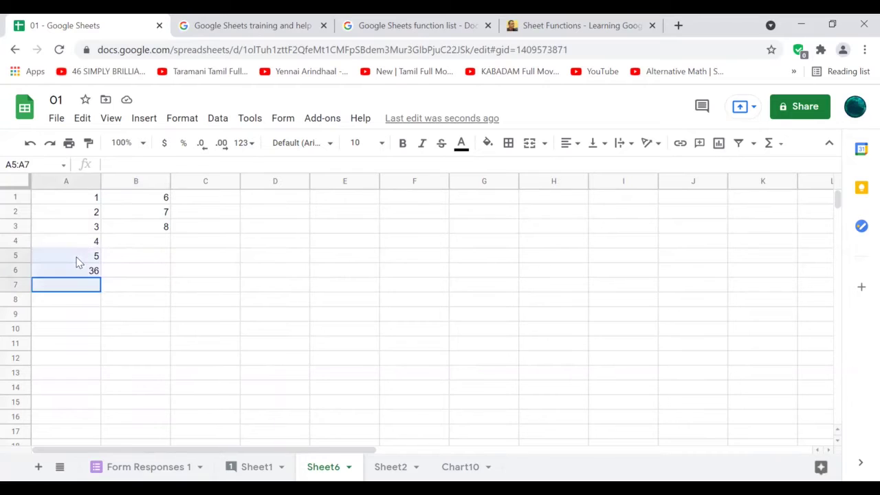
click(77, 217)
click(81, 258)
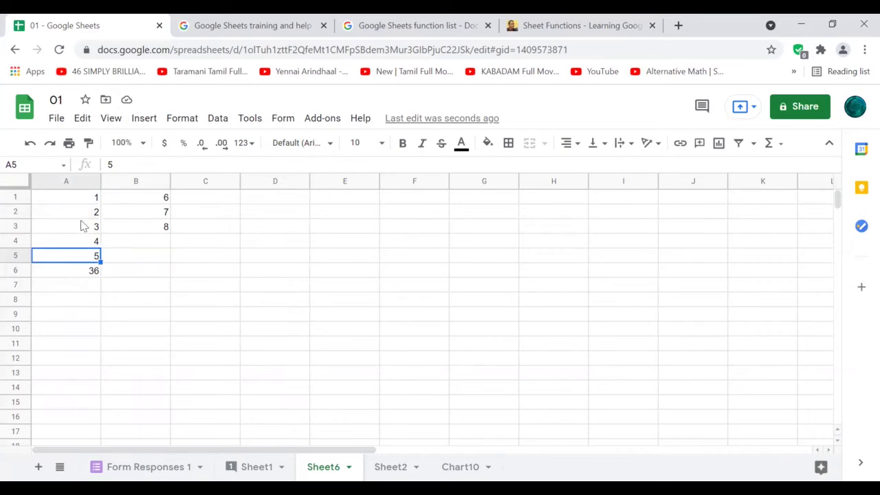
shift+click(83, 204)
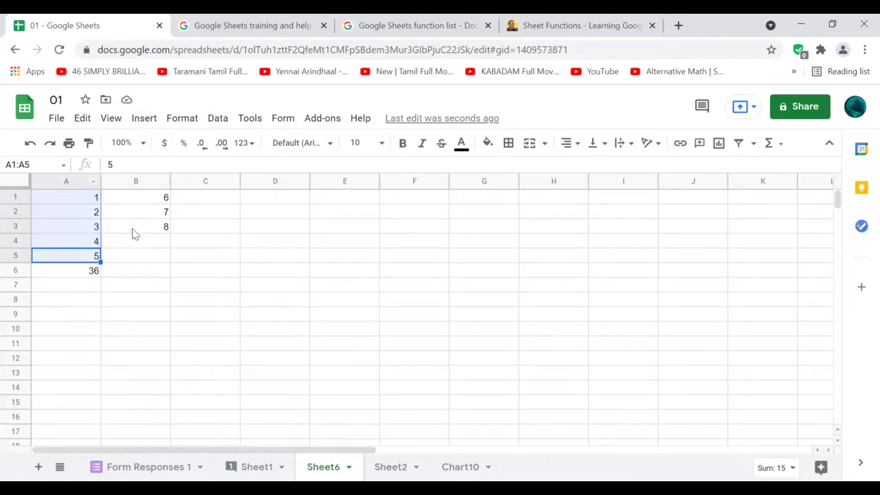
Insert a SUM function in cell B6 with the range A1:A5 as its argument
click(126, 274)
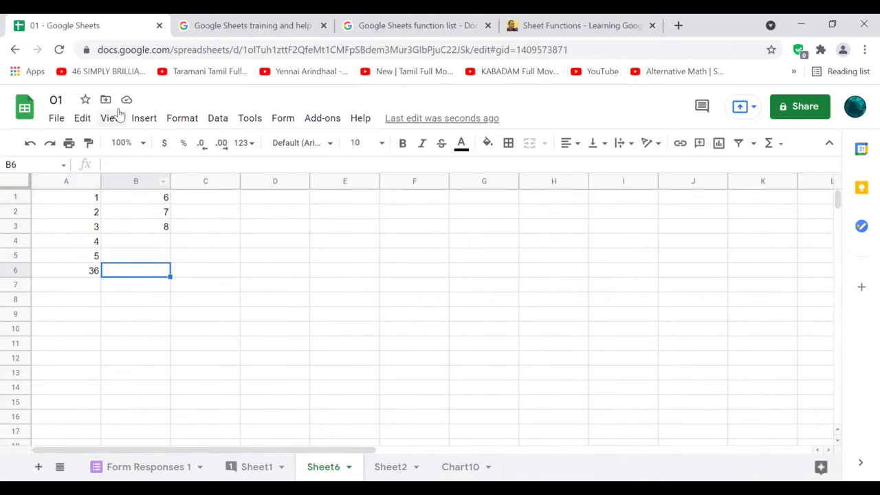
click(141, 118)
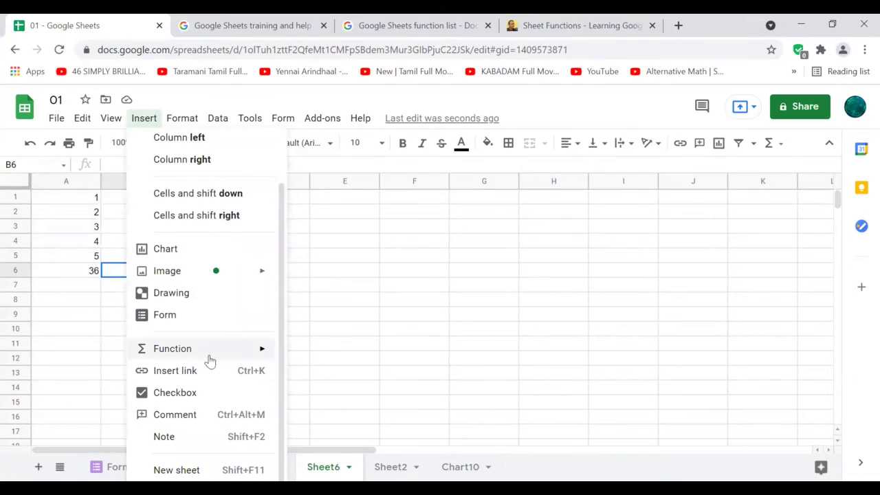
mouse_move(226, 347)
click(349, 98)
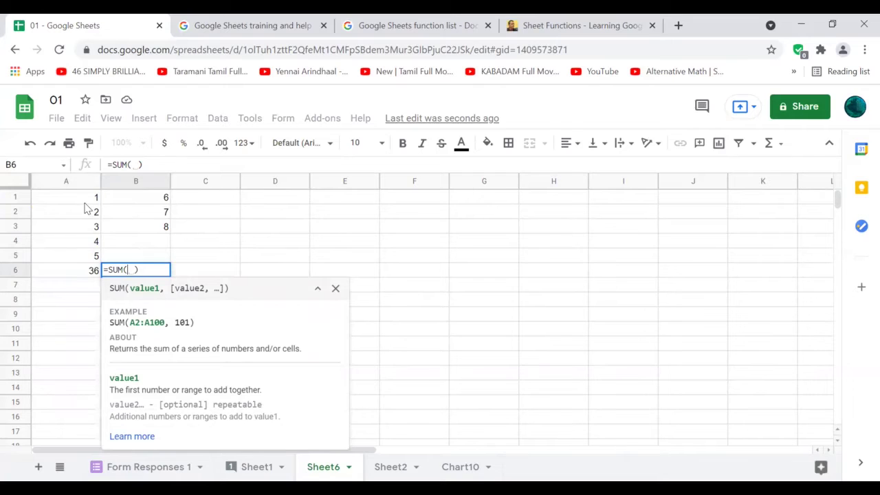
text(A1:A)
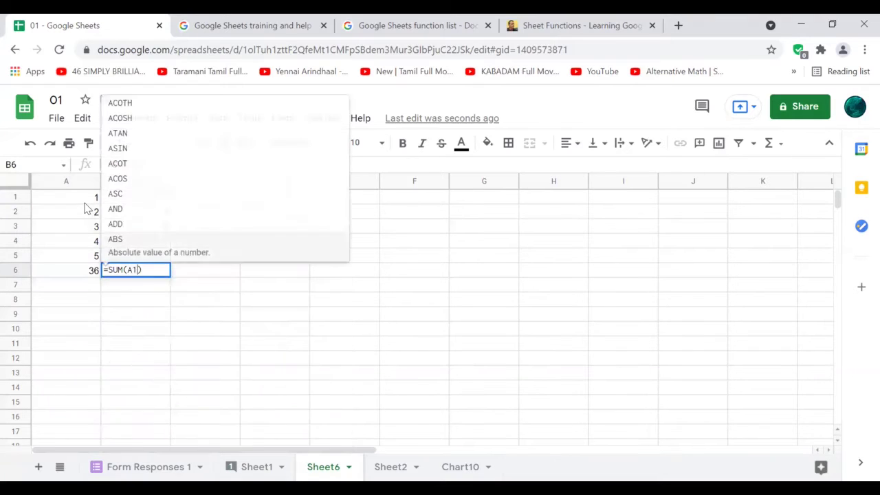
text(5)
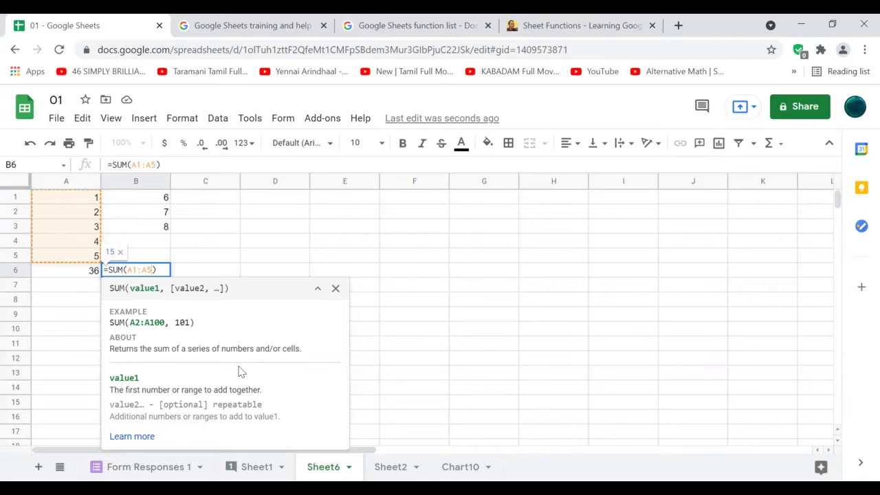
Open the detailed help article for the SUM function and examine its sample usage and syntax
click(140, 440)
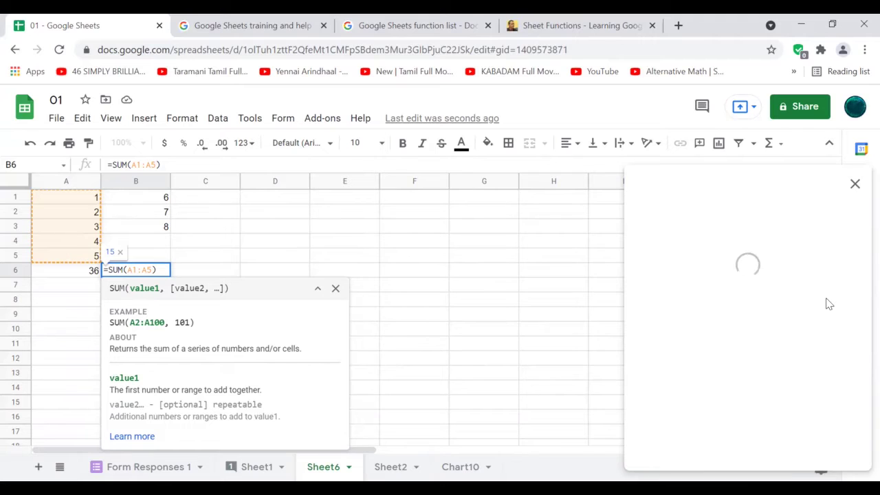
scroll(785, 303, down, 1)
scroll(778, 303, up, 1)
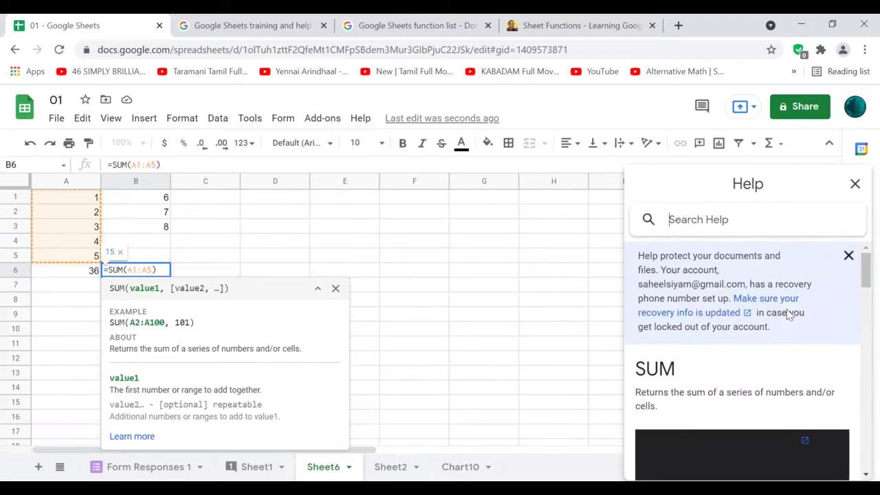
scroll(790, 314, down, 3)
scroll(809, 313, up, 3)
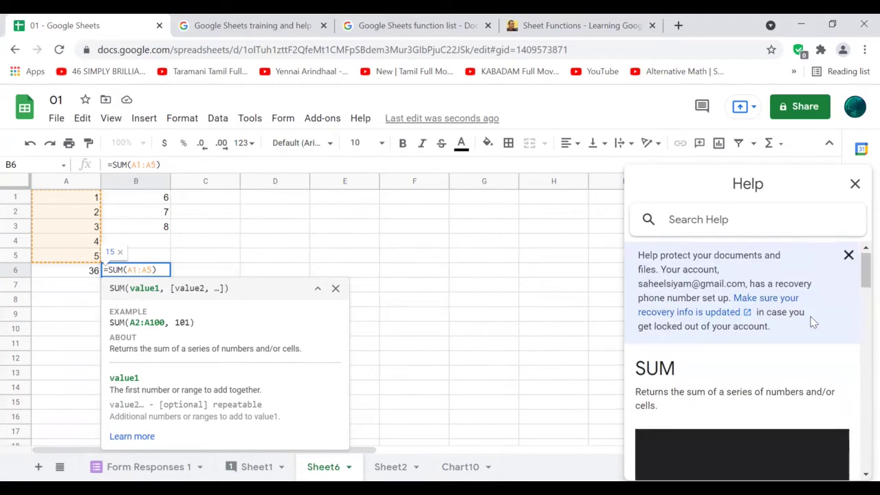
scroll(811, 316, down, 3)
scroll(811, 317, up, 1)
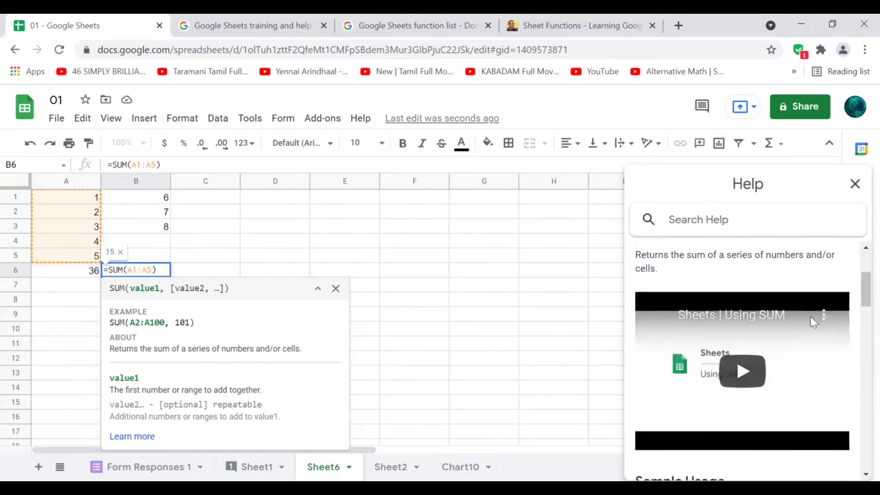
scroll(771, 372, down, 1)
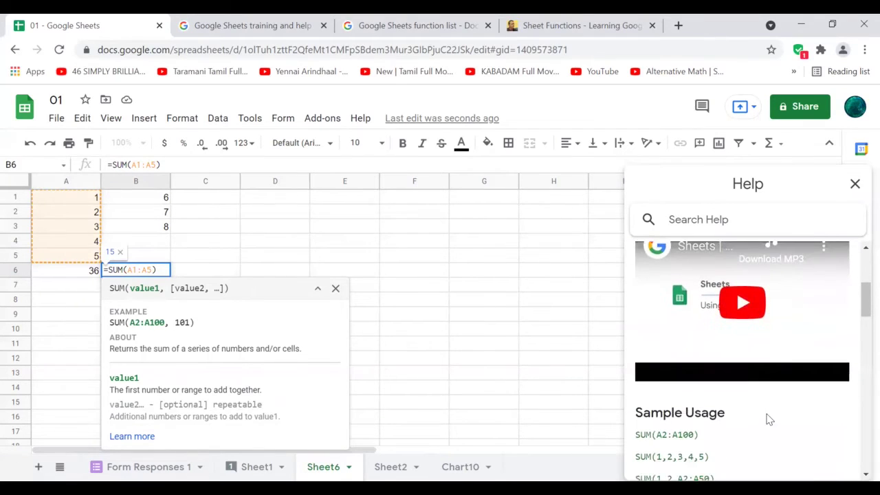
scroll(768, 420, down, 1)
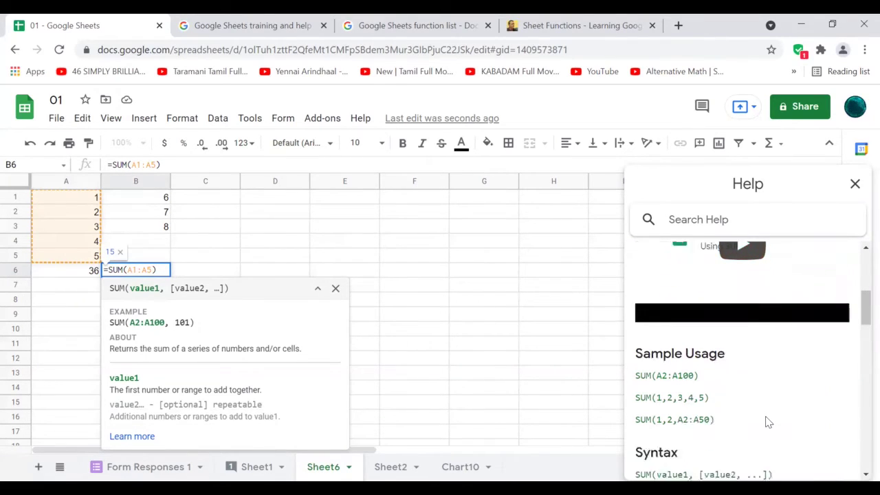
scroll(768, 421, down, 1)
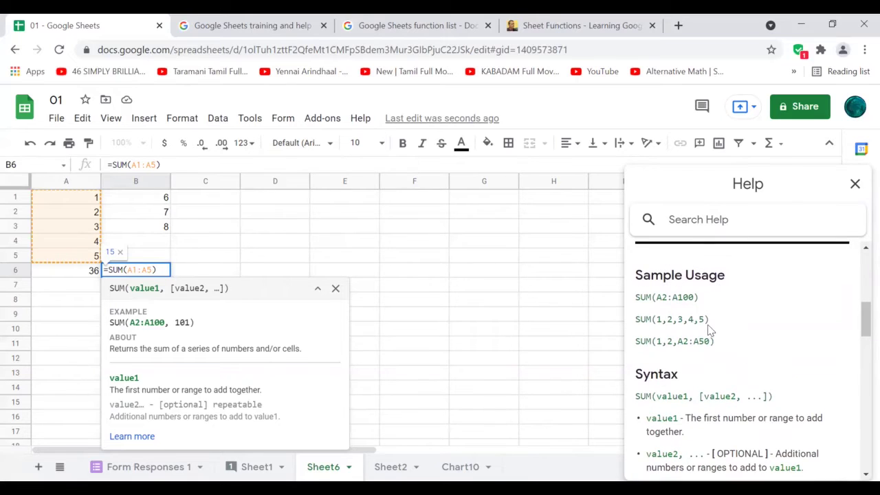
scroll(708, 330, down, 1)
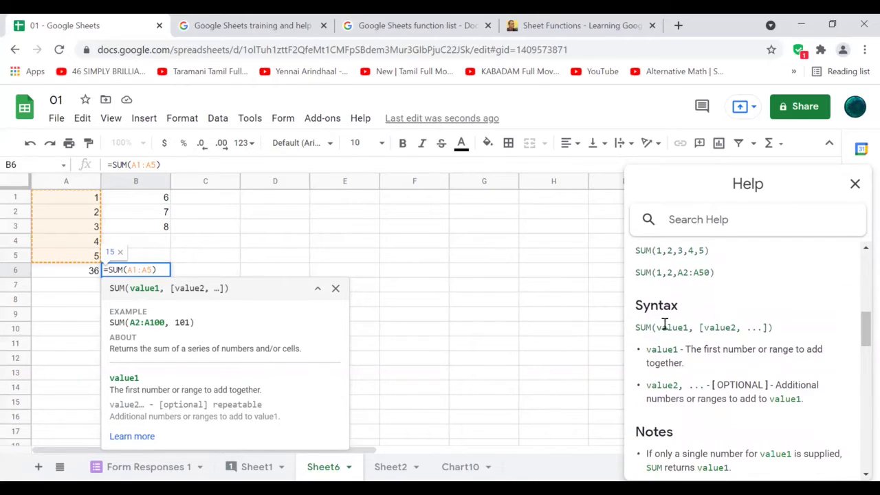
Read the syntax, notes and related functions in the SUM help article
scroll(677, 337, down, 2)
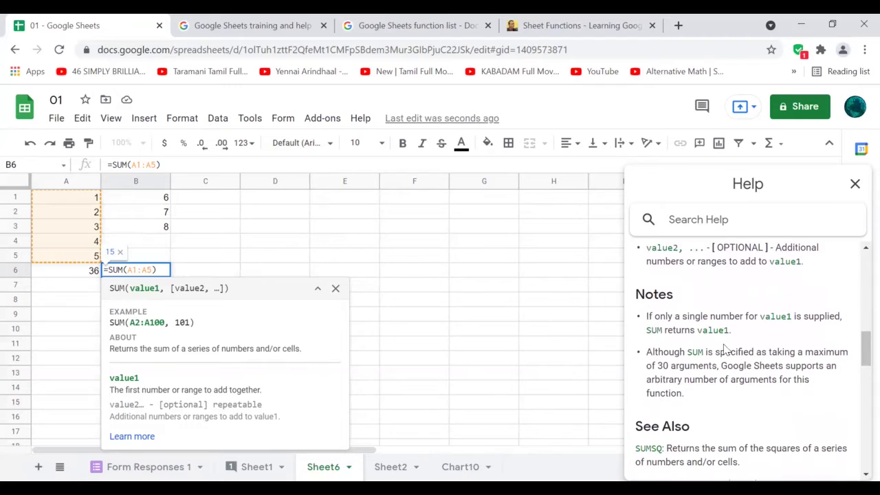
scroll(724, 348, down, 1)
scroll(724, 349, up, 1)
scroll(727, 348, down, 5)
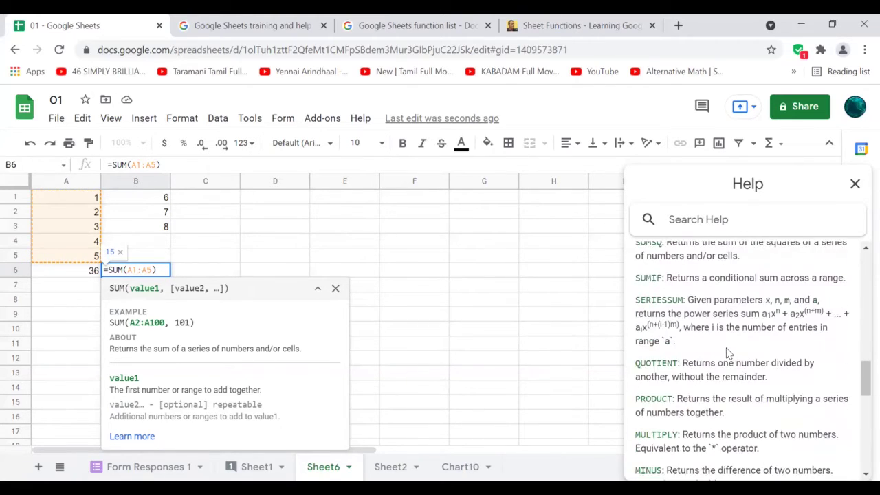
scroll(729, 352, up, 4)
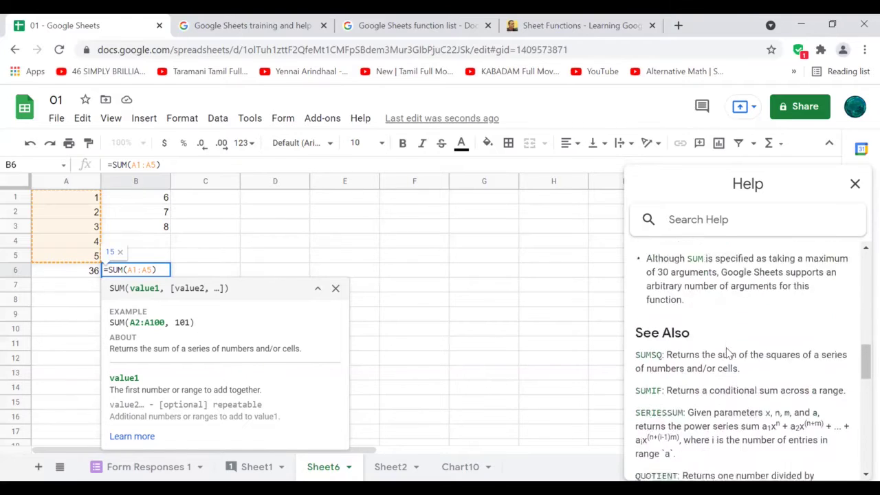
scroll(729, 353, down, 5)
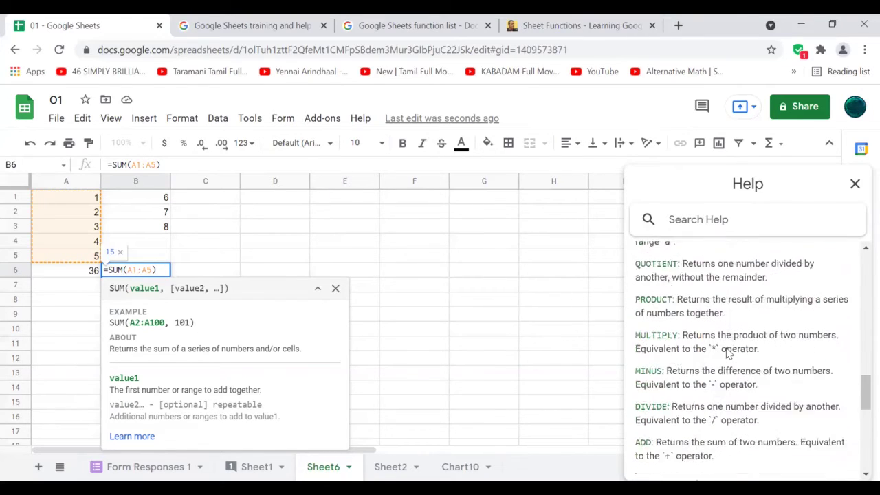
scroll(728, 352, down, 1)
scroll(730, 347, up, 1)
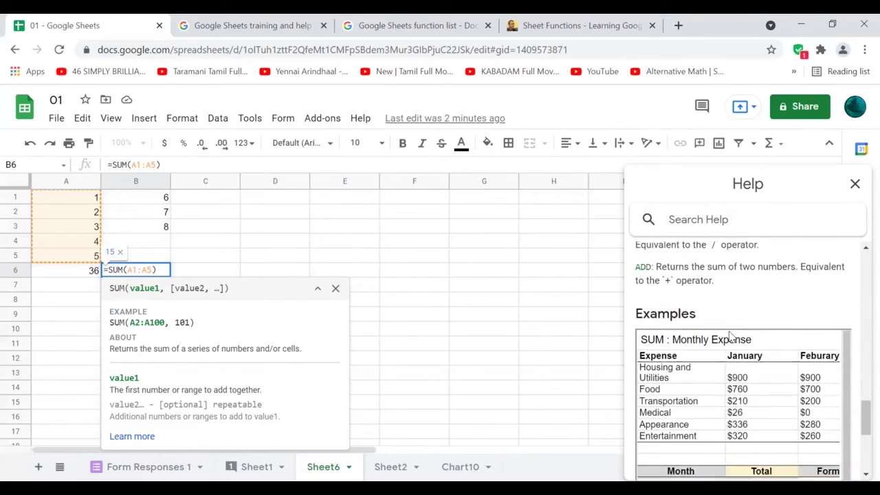
Examine the monthly expense example and its SUM formulas in the help article
scroll(731, 340, down, 1)
drag(763, 463, 777, 464)
scroll(793, 351, down, 2)
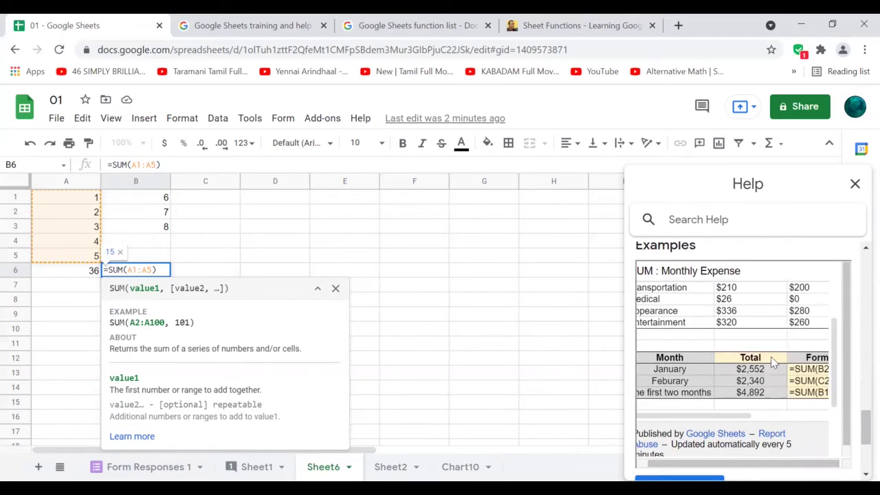
scroll(773, 362, up, 2)
scroll(774, 362, down, 2)
drag(741, 404, 860, 383)
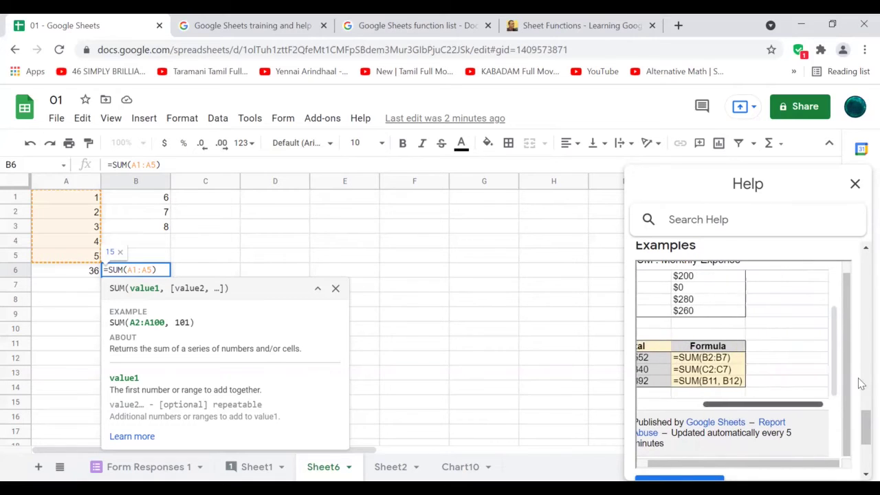
scroll(818, 425, down, 1)
scroll(818, 425, down, 2)
scroll(817, 399, up, 10)
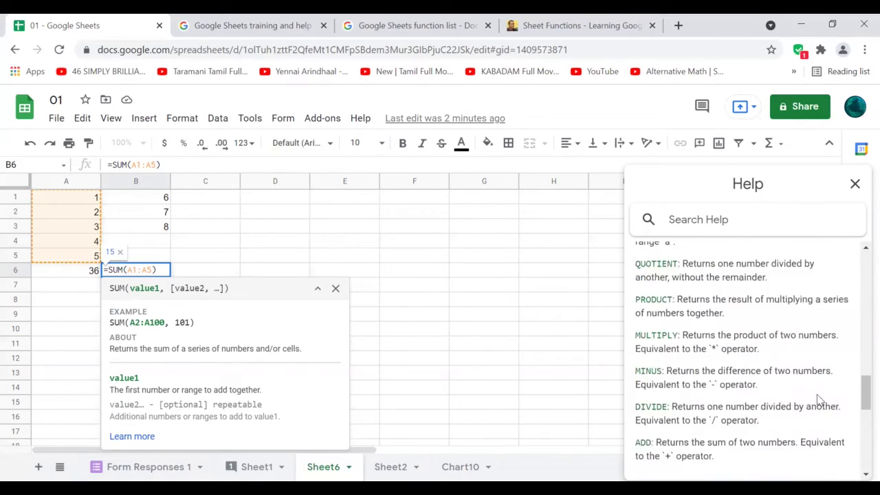
Close the help article and commit the formula =SUM(A1:A5) in cell B6
click(855, 185)
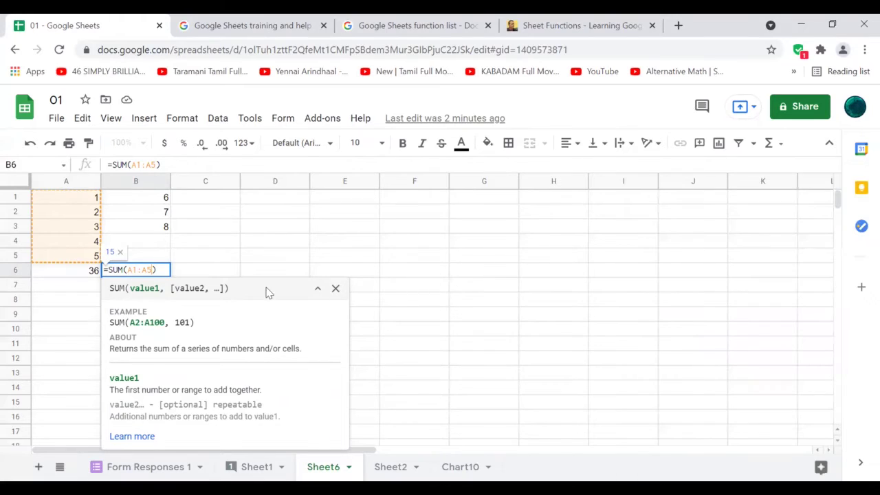
click(213, 255)
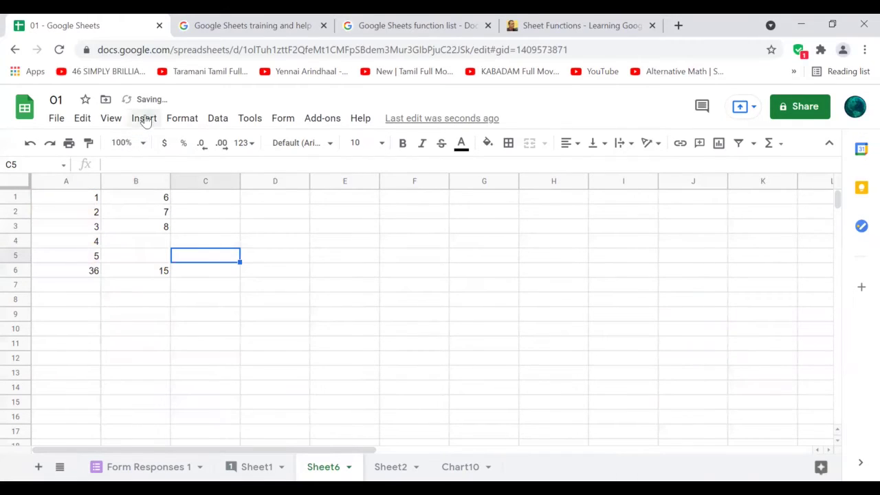
click(183, 117)
click(388, 336)
click(422, 287)
click(427, 213)
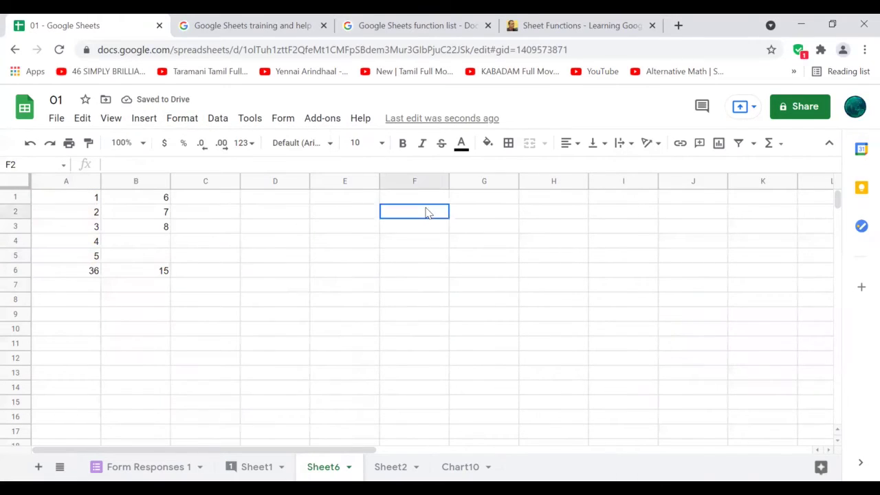
click(432, 198)
click(426, 214)
click(421, 241)
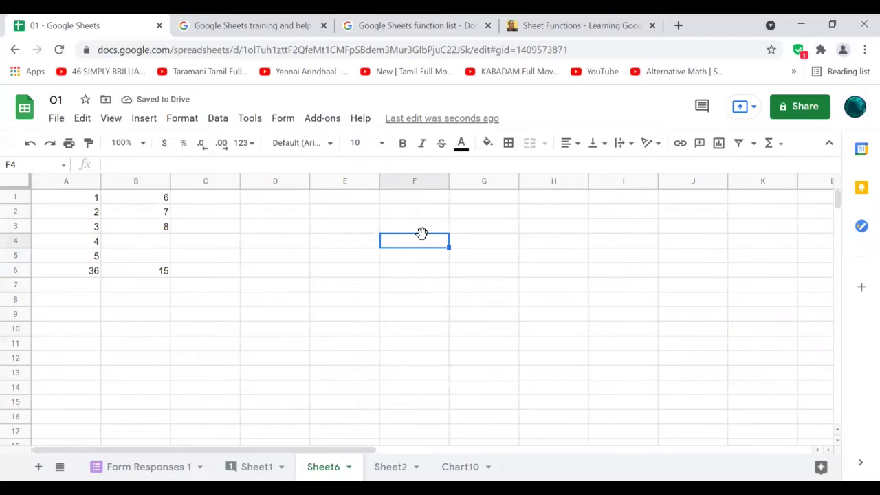
click(423, 228)
click(417, 246)
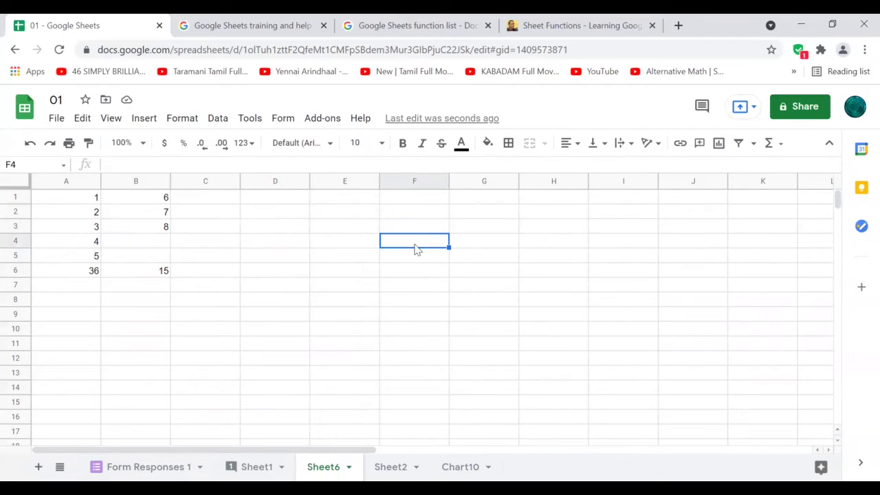
click(407, 267)
click(410, 256)
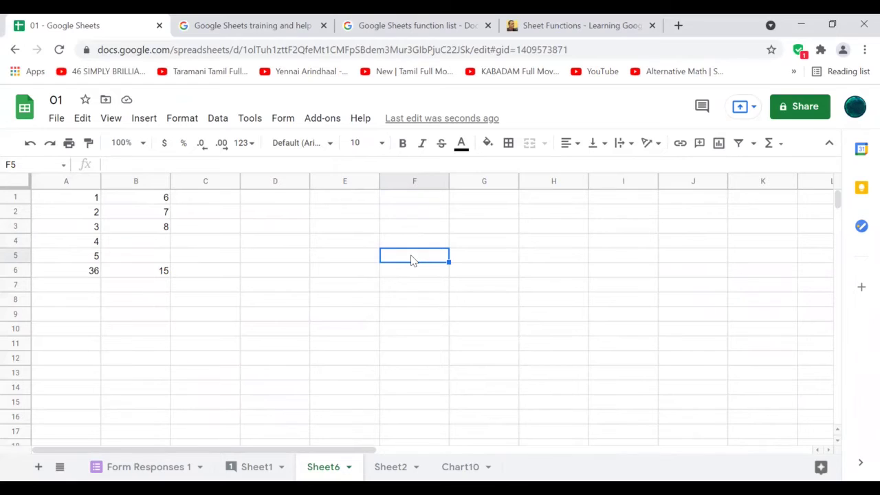
click(454, 286)
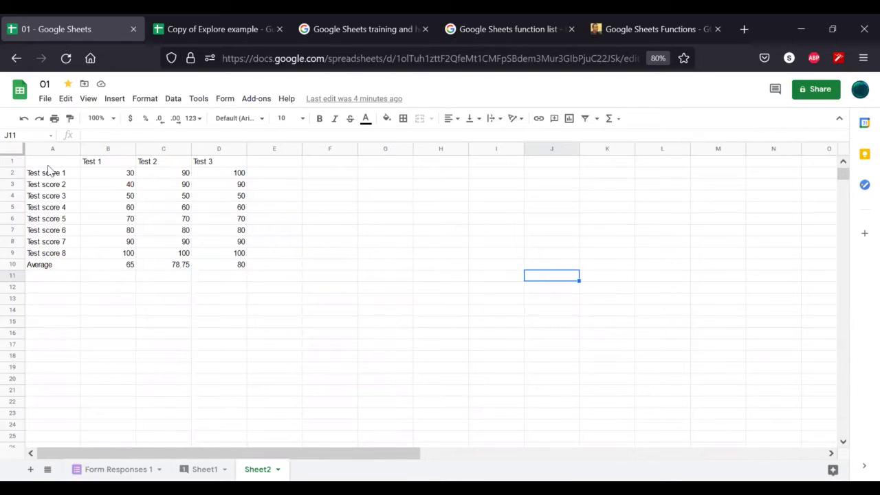
Look over the test score table on Sheet2, checking its extent, the Test 1 to Test 3 headings and the score row labels
click(49, 165)
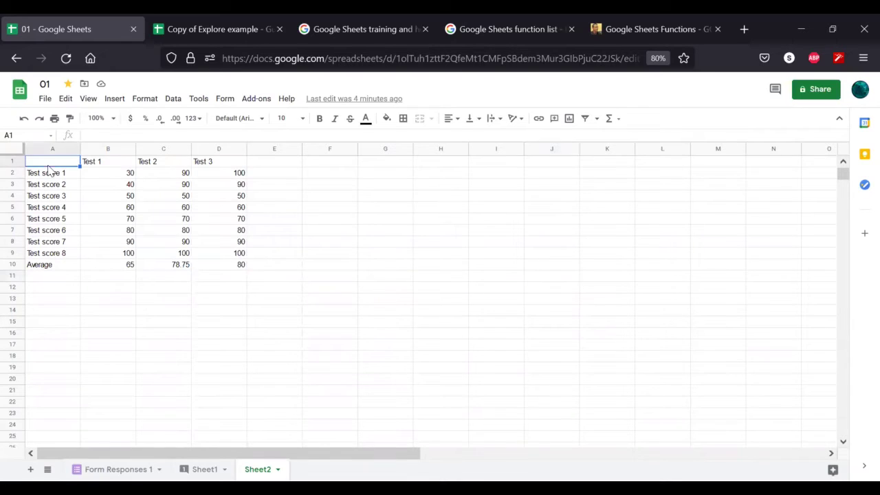
click(216, 268)
click(107, 162)
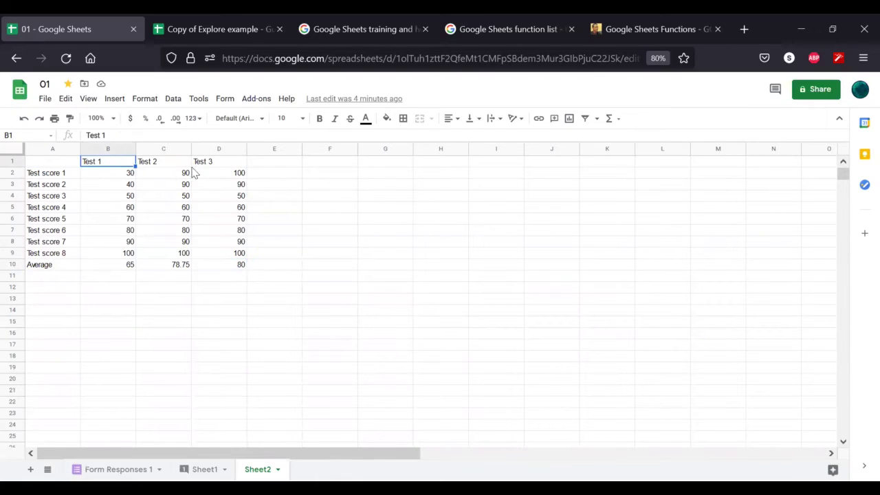
click(154, 166)
click(208, 165)
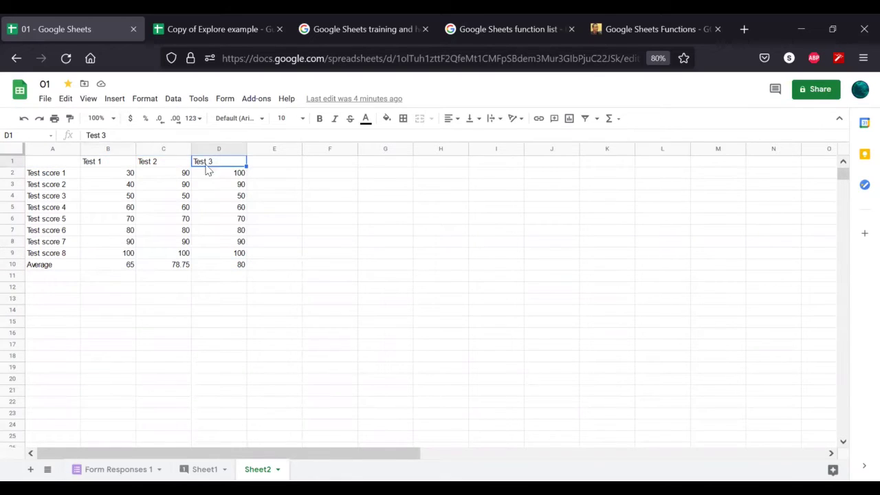
click(64, 176)
click(61, 254)
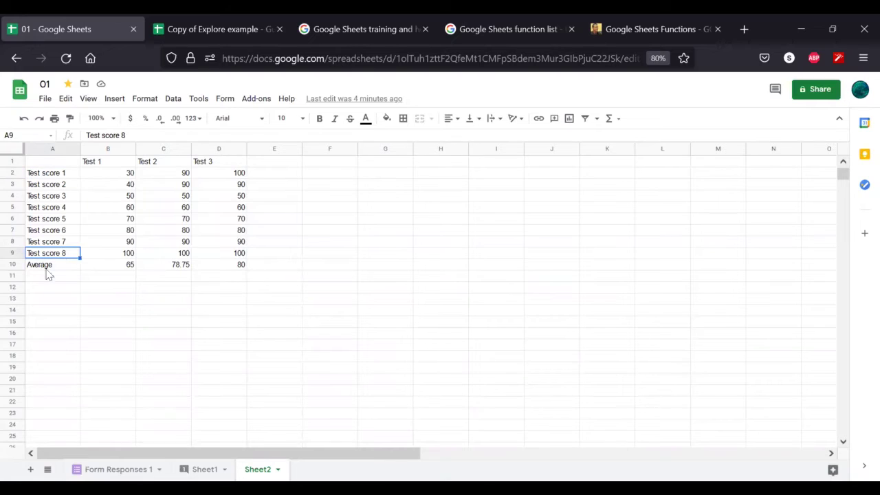
Inspect the Average row and the AVERAGE formula in cell B10 together with the Test 1 scores it covers
click(56, 268)
click(114, 266)
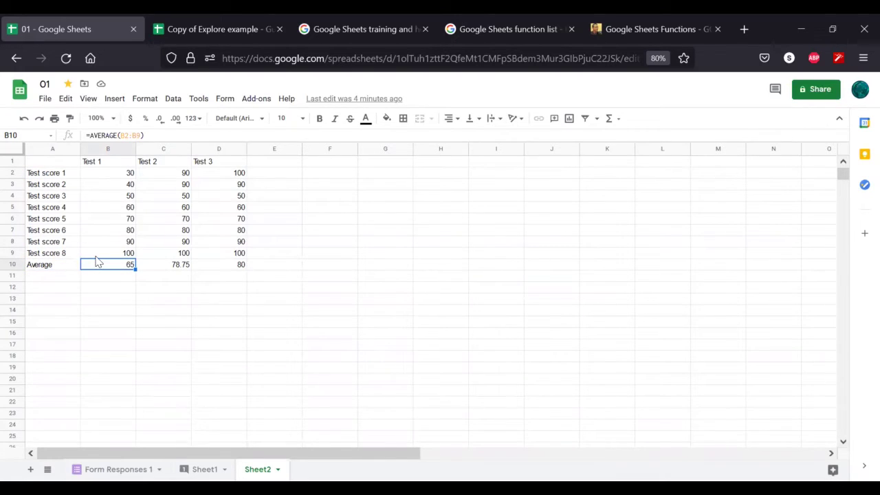
click(99, 253)
click(112, 178)
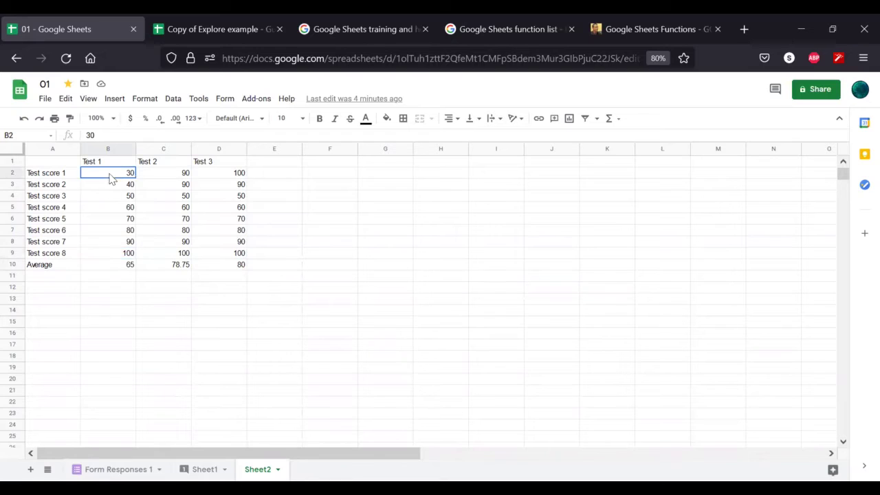
click(105, 266)
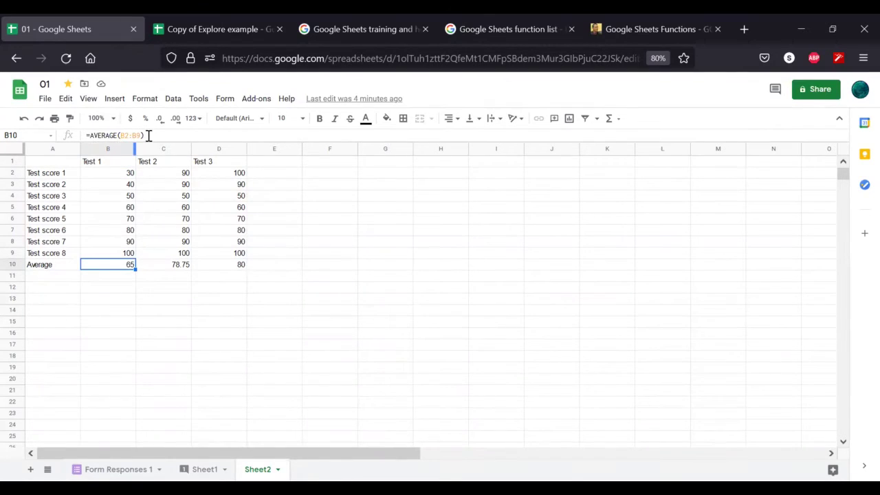
click(189, 277)
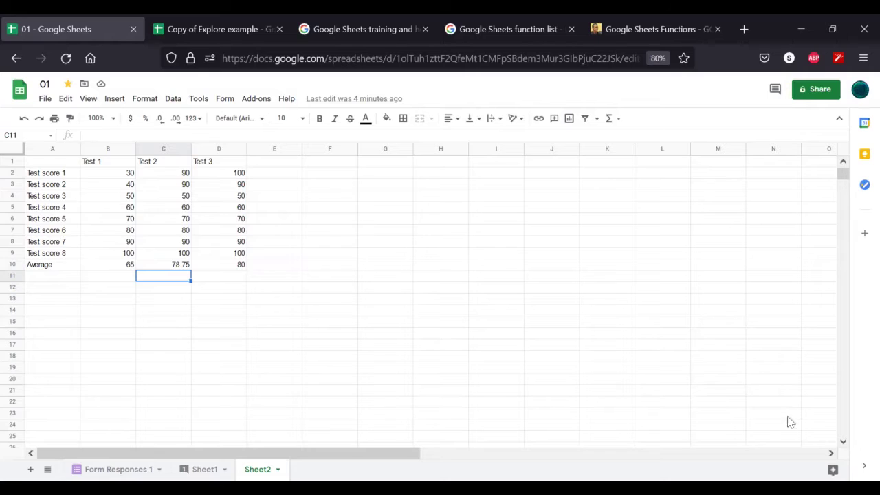
Review the Explore suggestions and analysis charts for the test score table, then close Explore
click(821, 470)
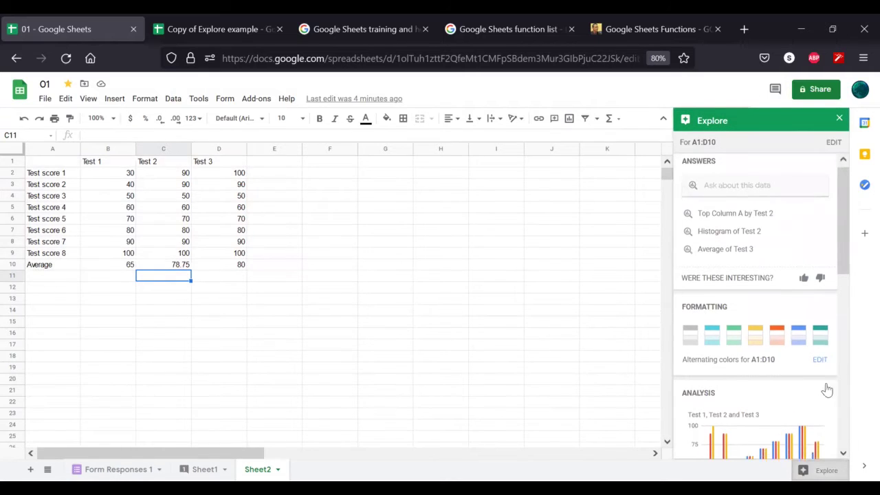
scroll(828, 388, down, 4)
scroll(818, 380, down, 7)
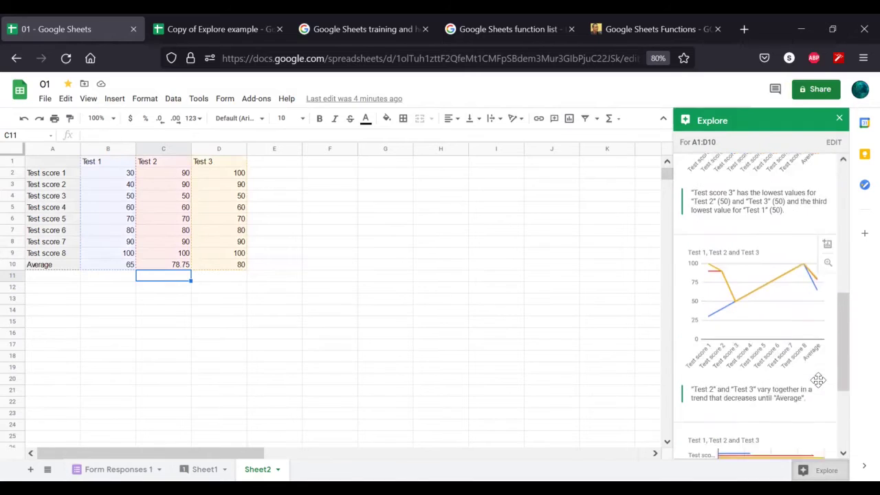
drag(846, 406, 836, 168)
click(840, 121)
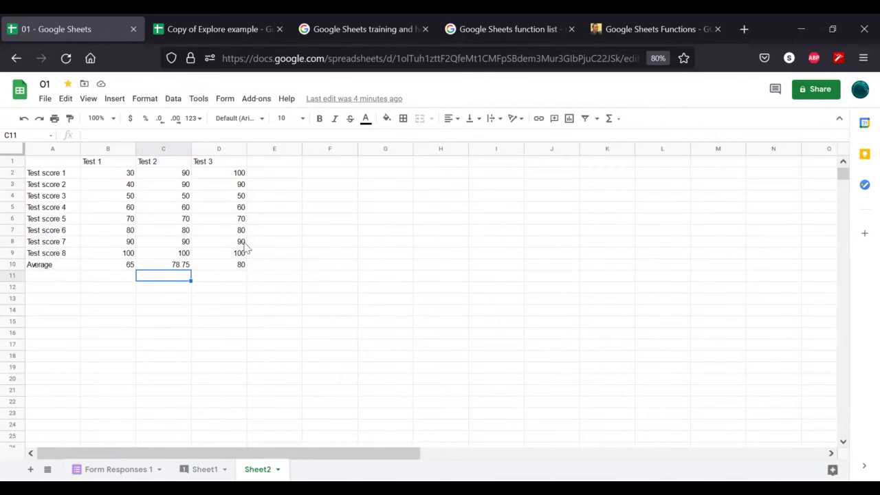
Insert a chart from the test score table in A1:D10, keeping the default chart settings
click(217, 267)
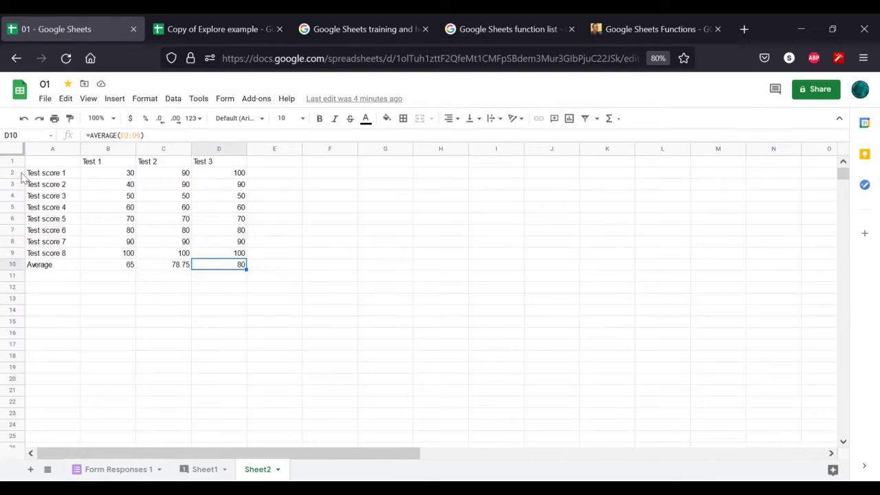
shift+click(46, 163)
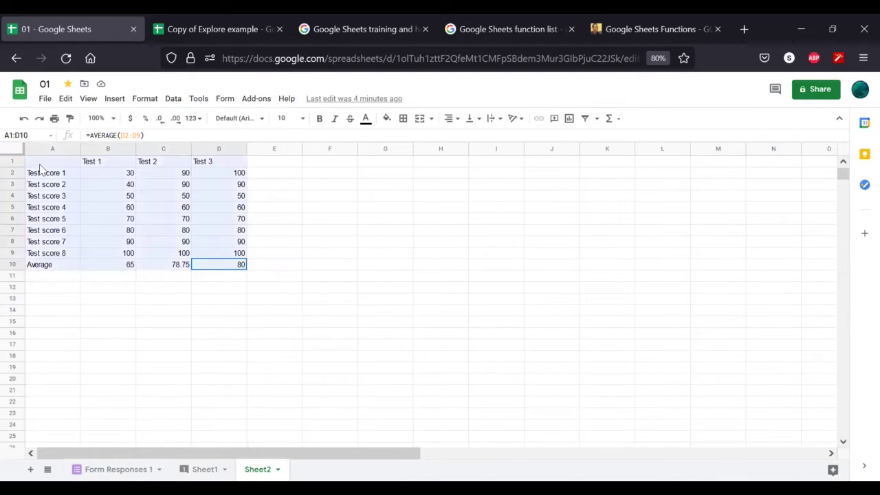
click(114, 99)
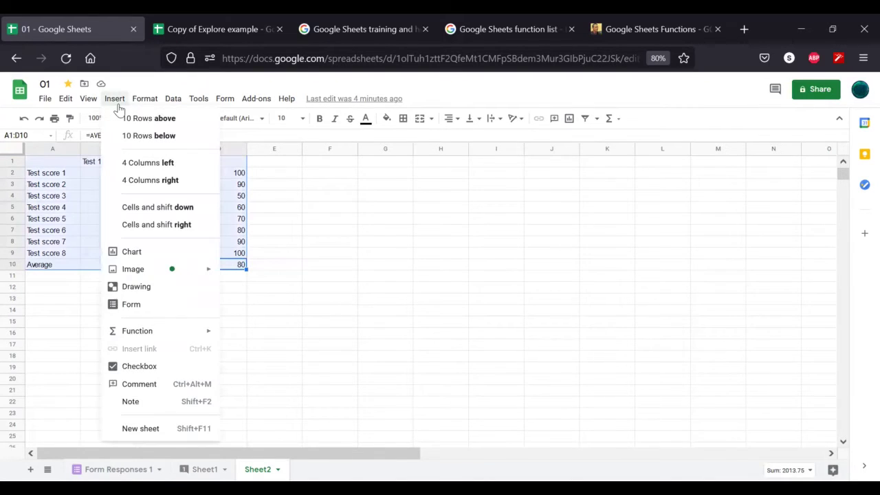
click(132, 252)
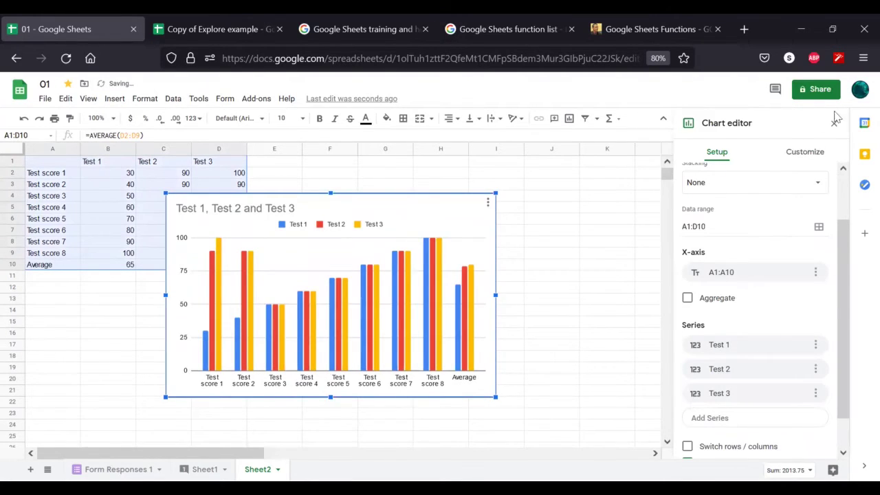
click(835, 122)
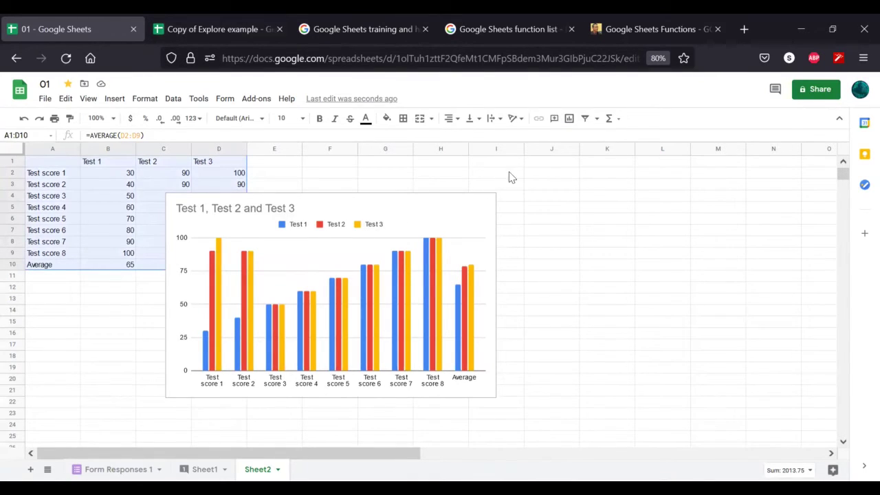
Switch to the Copy of Explore example spreadsheet and review the Explore answers, pivot table and analysis for its World Cup data
click(204, 27)
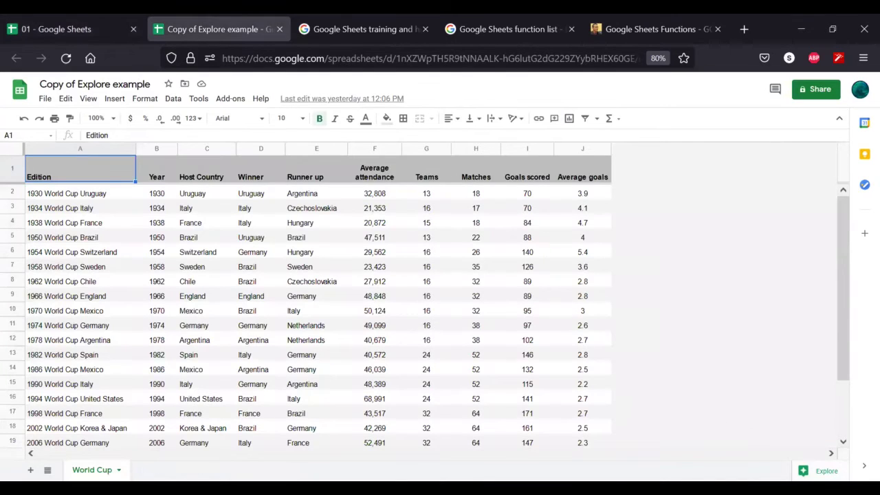
click(820, 470)
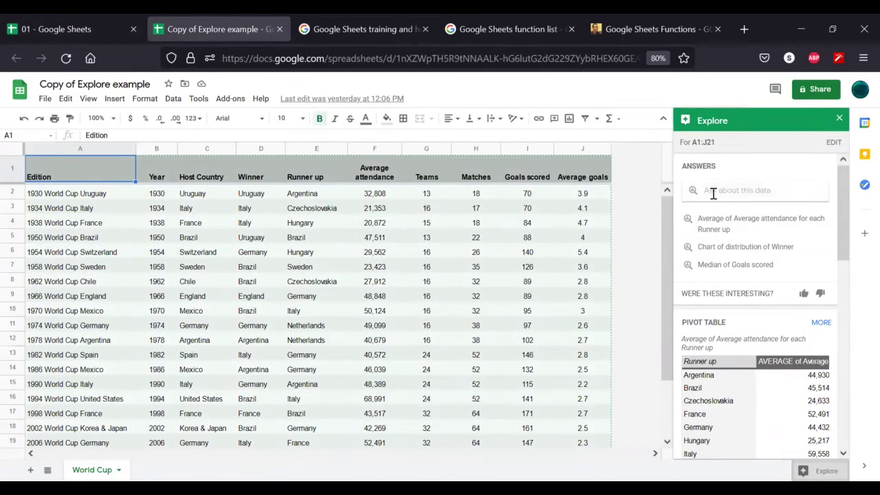
scroll(781, 359, down, 3)
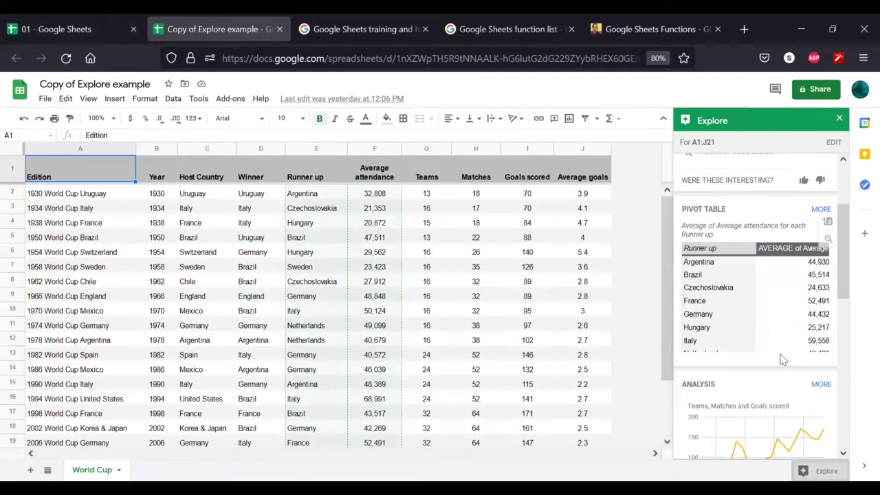
scroll(781, 359, down, 1)
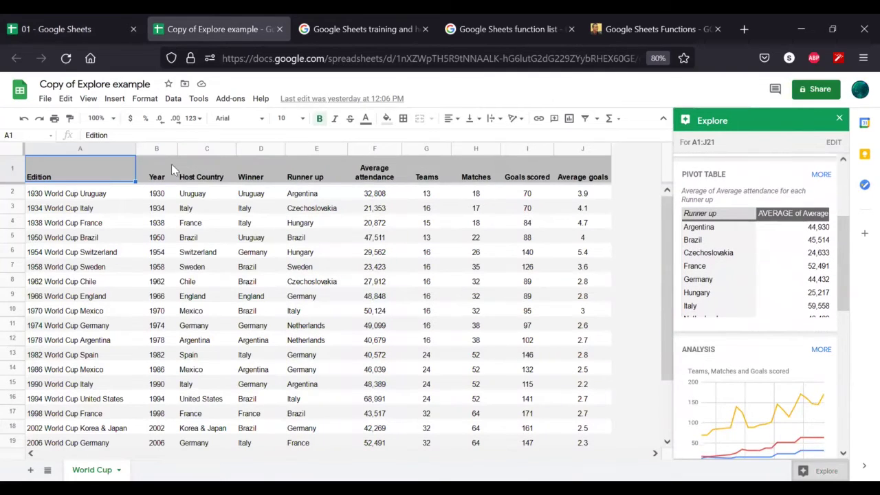
Review the Explore analysis charts for the World Cup data, including the expanded list of analyses, then close Explore
scroll(799, 323, down, 6)
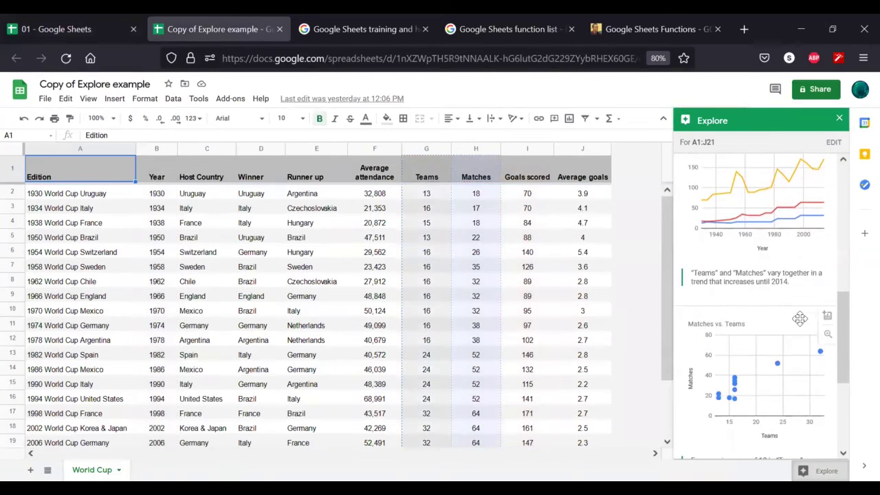
scroll(798, 324, down, 5)
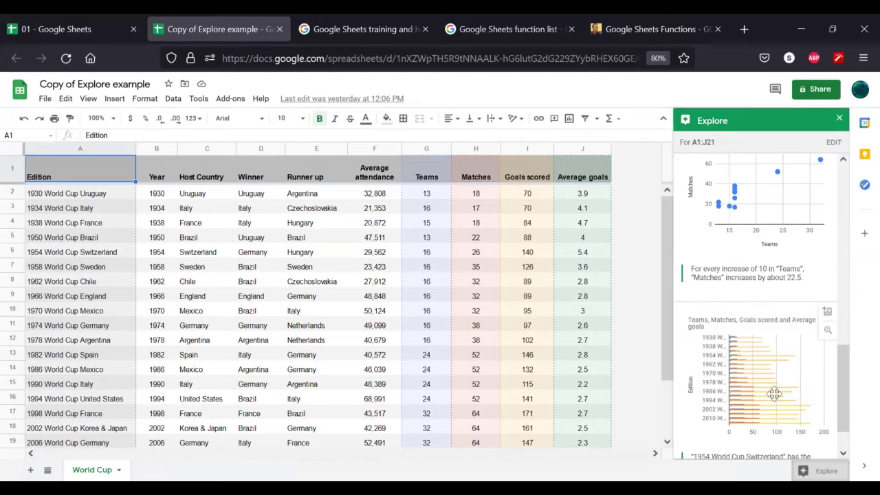
scroll(774, 393, up, 10)
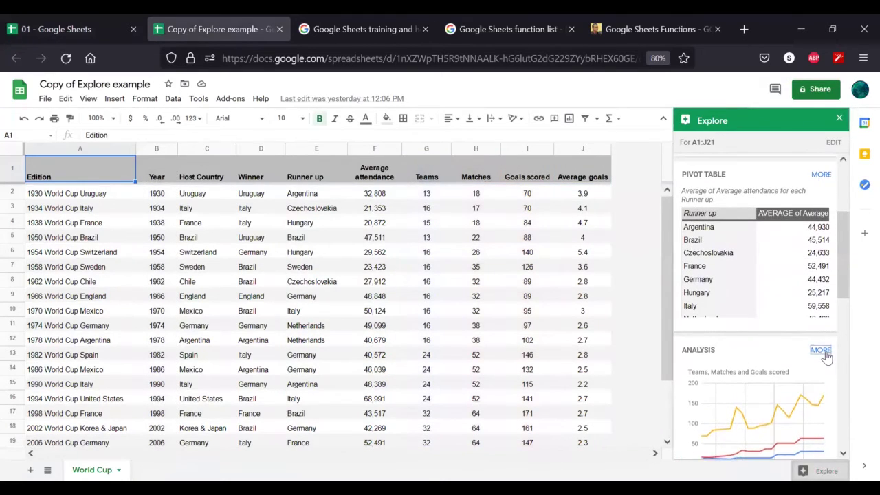
click(821, 349)
scroll(796, 281, down, 5)
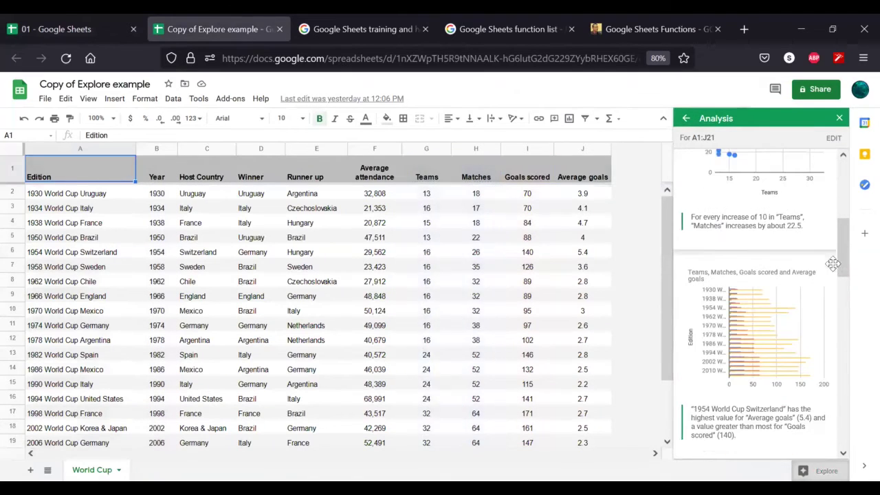
drag(848, 259, 720, 137)
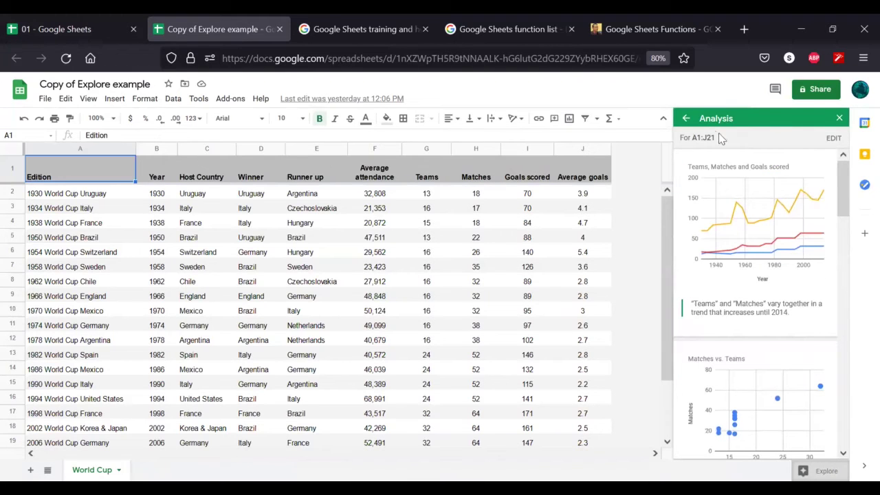
click(686, 120)
scroll(731, 318, down, 5)
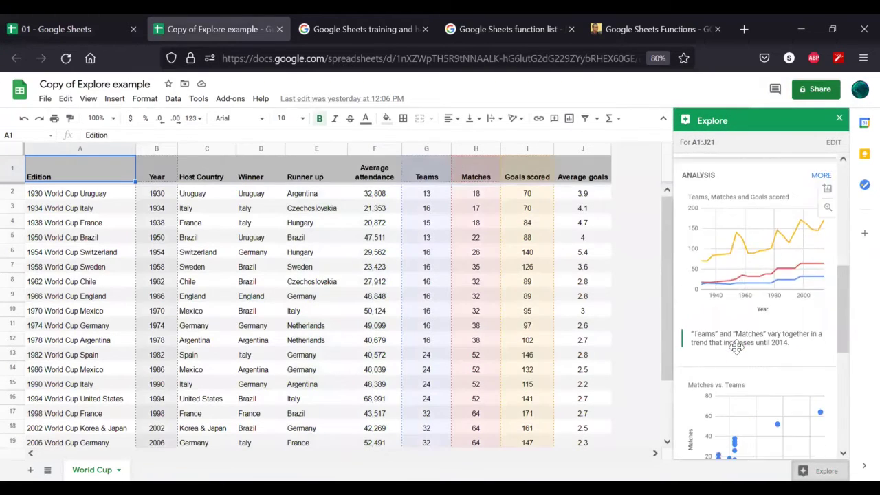
scroll(736, 347, down, 2)
scroll(758, 227, up, 1)
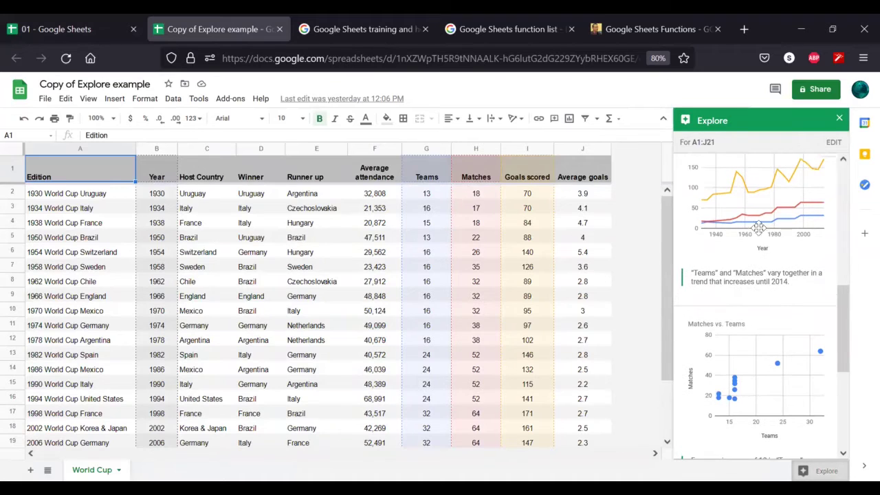
scroll(801, 246, up, 1)
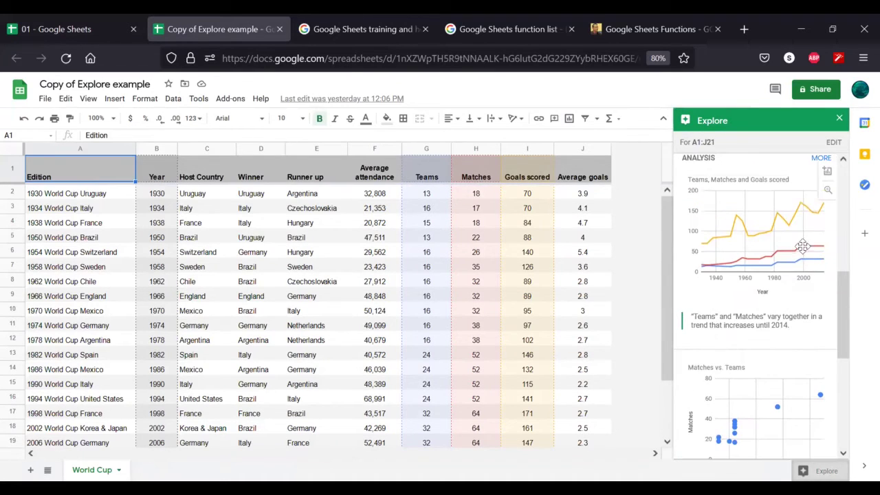
click(840, 118)
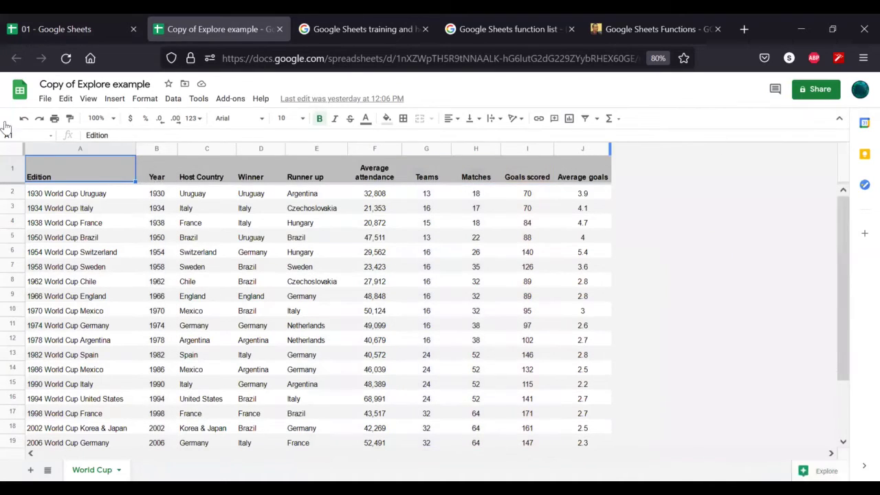
Switch back to the 01 spreadsheet and move the test score chart beside the table, starting in column E
click(48, 22)
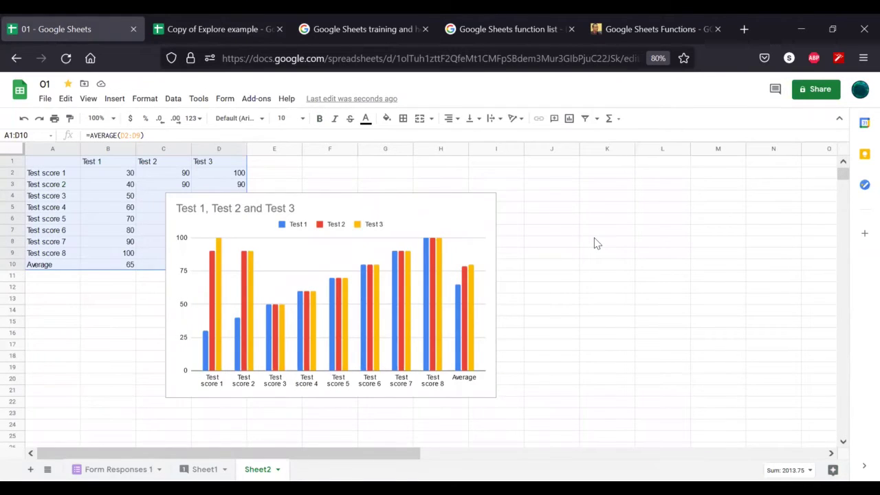
click(460, 236)
drag(397, 222, 513, 195)
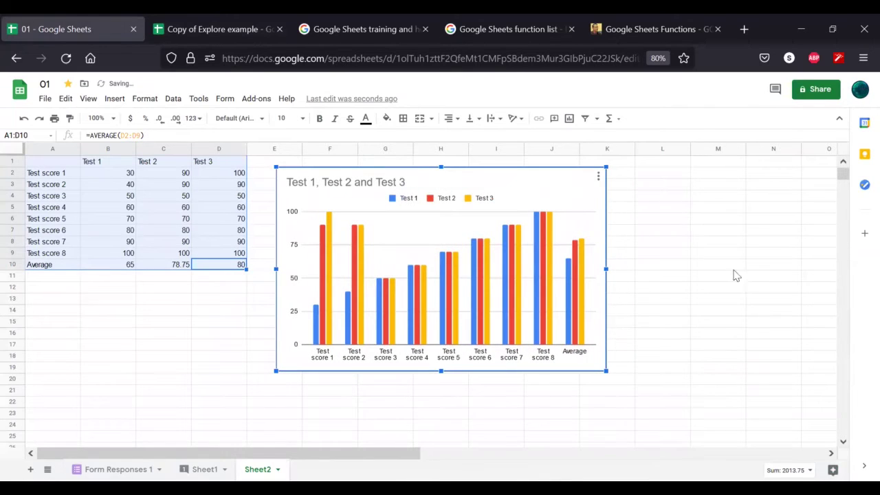
Review the chart's download formats and its publish-to-web options for link, embed and published content, then leave without publishing
click(598, 179)
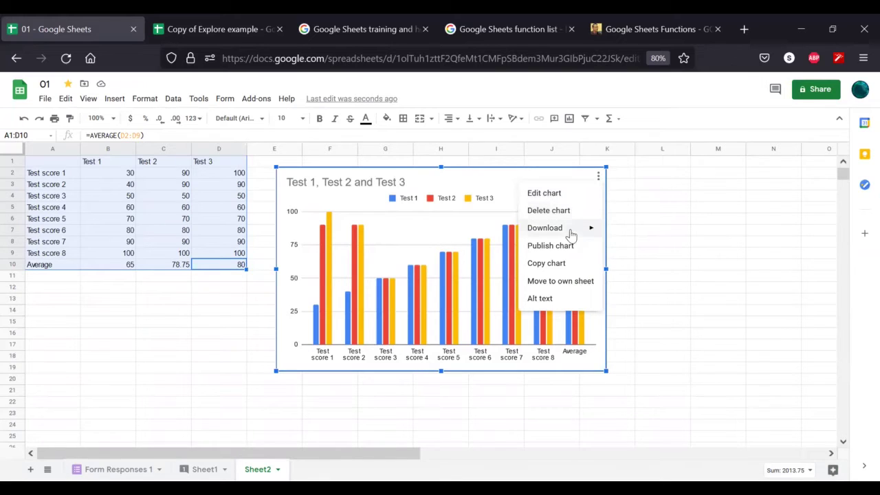
mouse_move(570, 235)
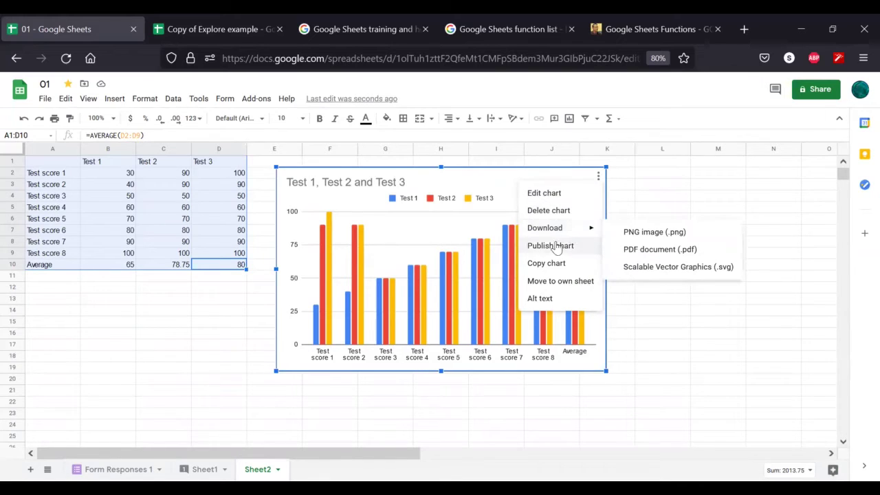
click(556, 249)
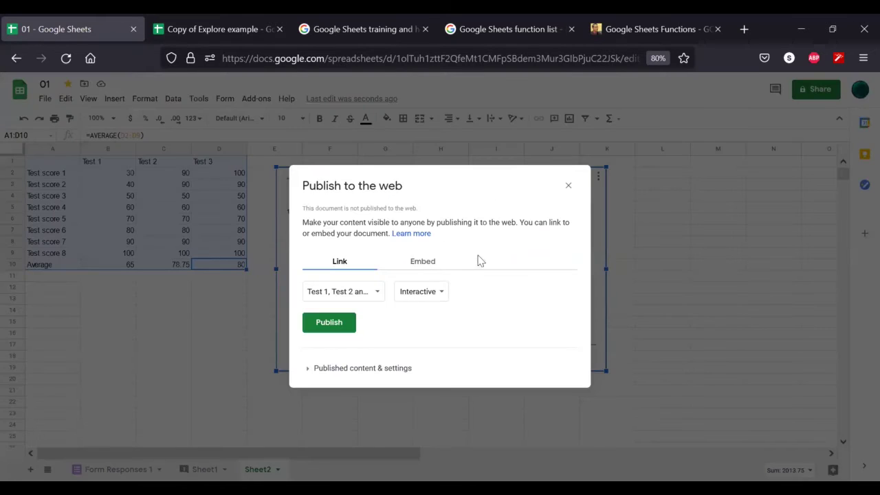
click(419, 298)
click(424, 262)
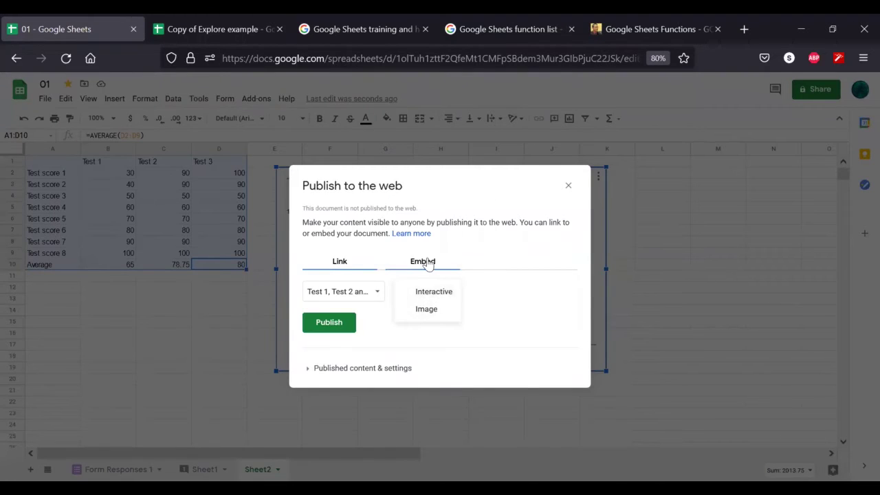
click(318, 372)
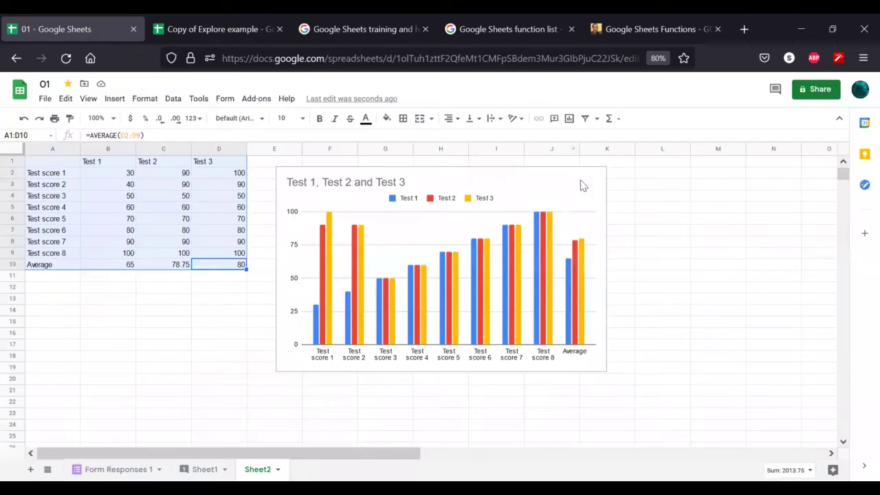
Inspect the chart's alt text title and description fields, then close them without entering anything
click(568, 144)
click(598, 180)
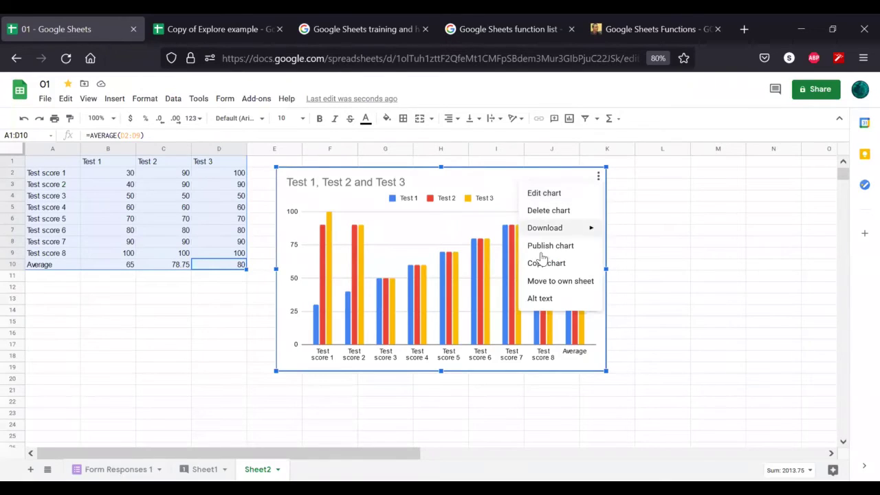
click(539, 298)
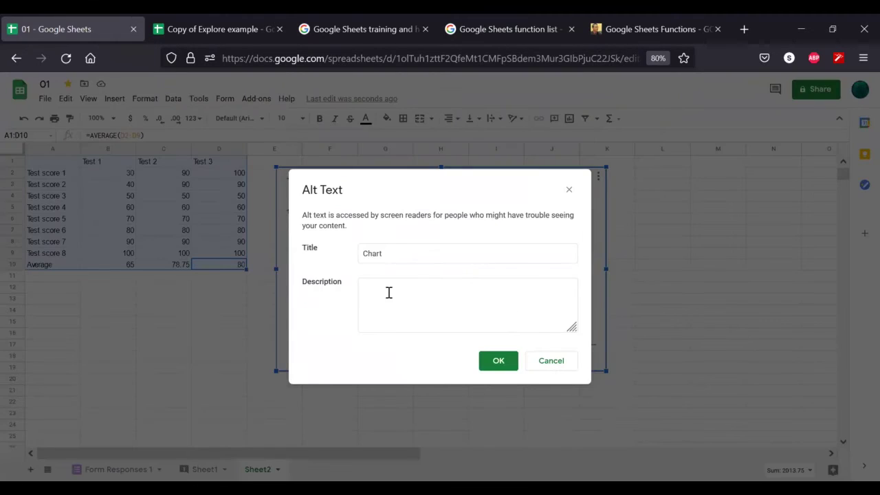
click(388, 293)
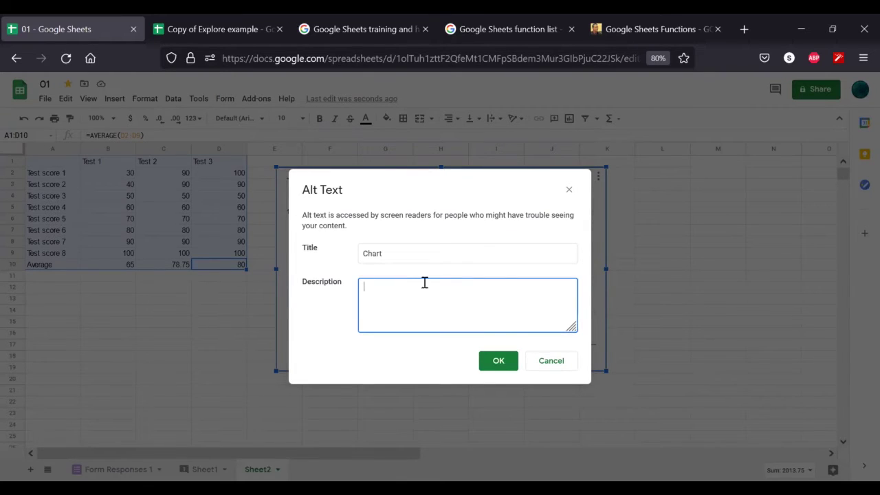
click(569, 190)
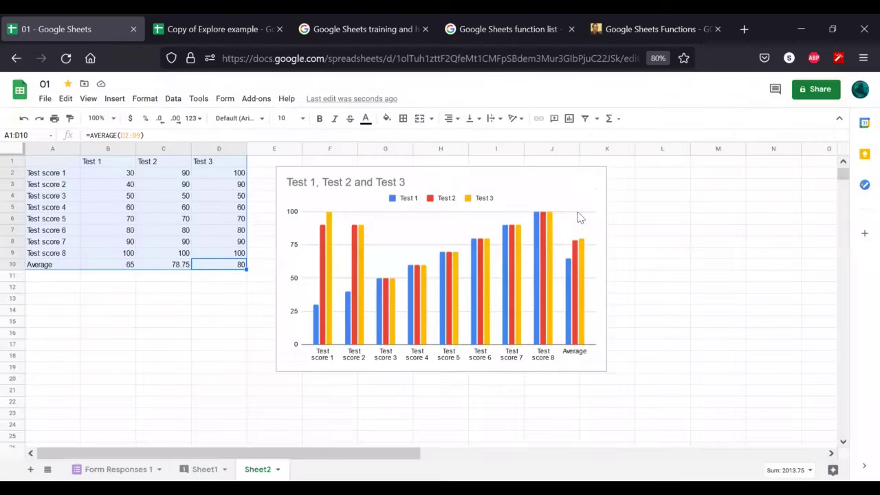
Move the test score chart to its own sheet, check Sheet2 and return to the chart sheet
click(583, 219)
click(598, 176)
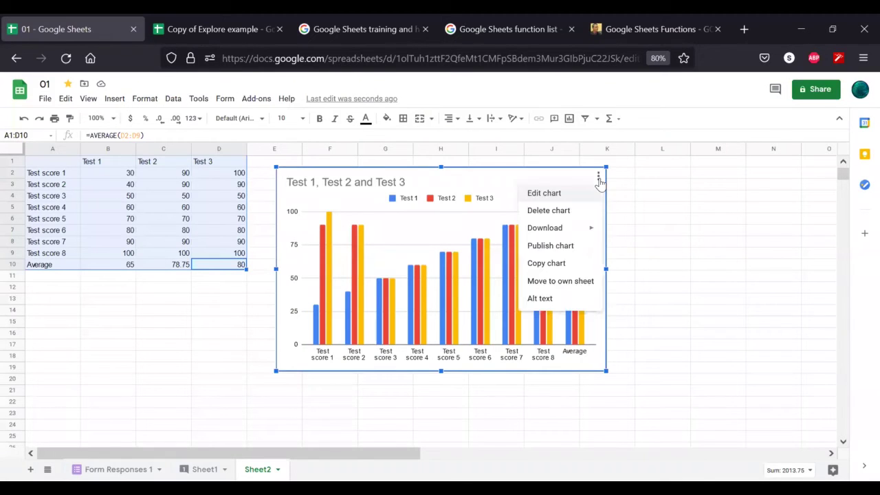
click(531, 282)
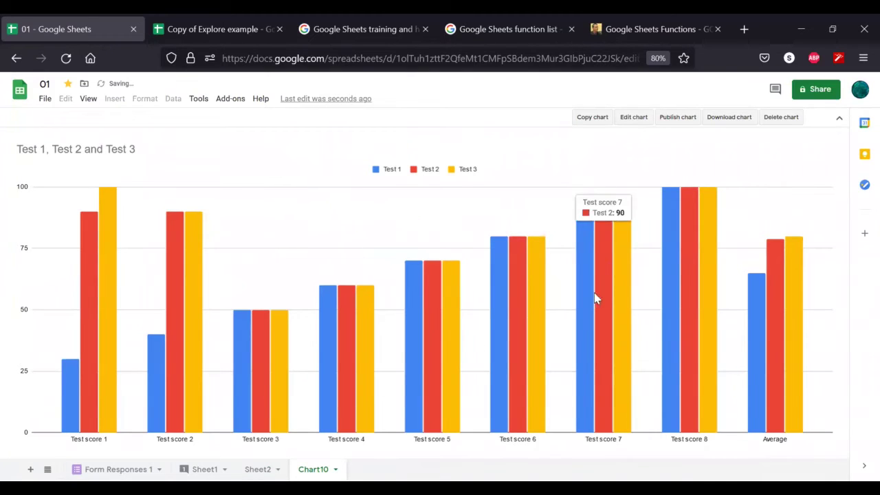
click(258, 470)
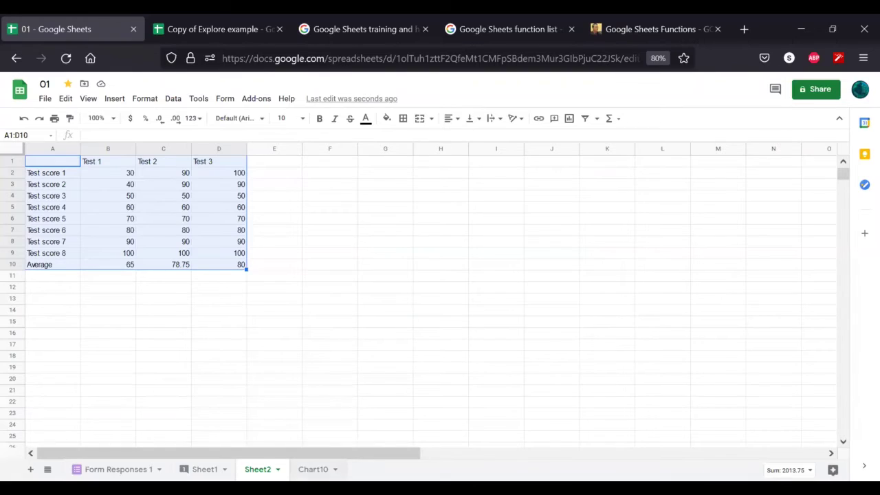
click(313, 470)
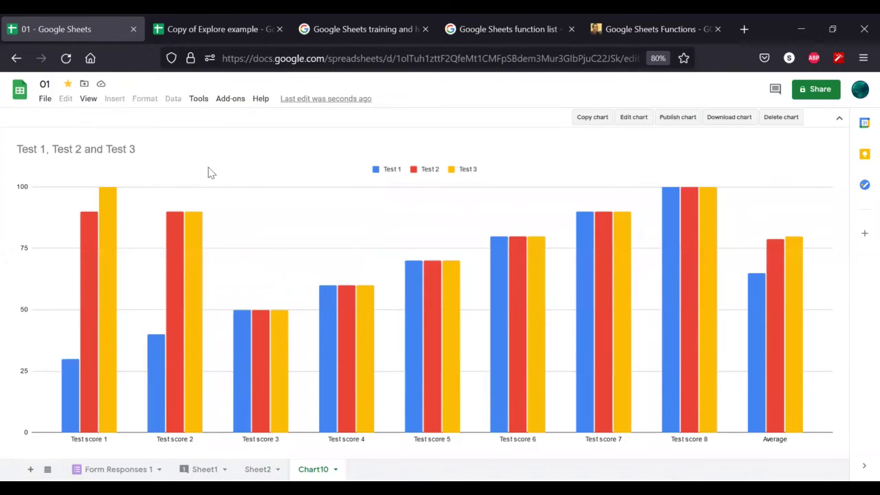
Open the chart for editing and review its setup options, data range and series, and the customization categories
double_click(670, 131)
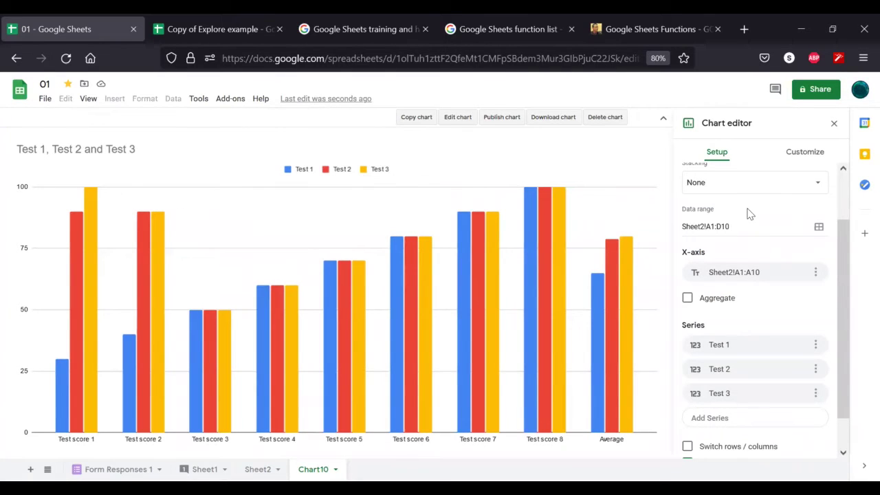
scroll(788, 233, up, 2)
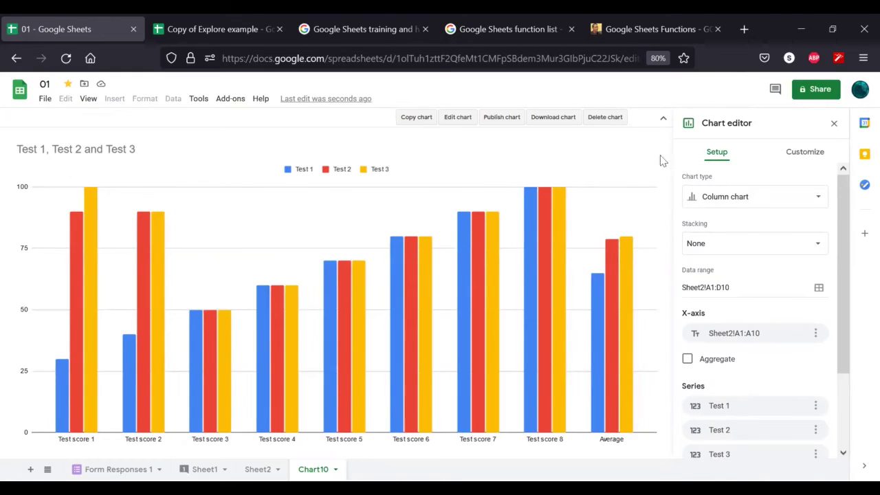
scroll(676, 264, down, 1)
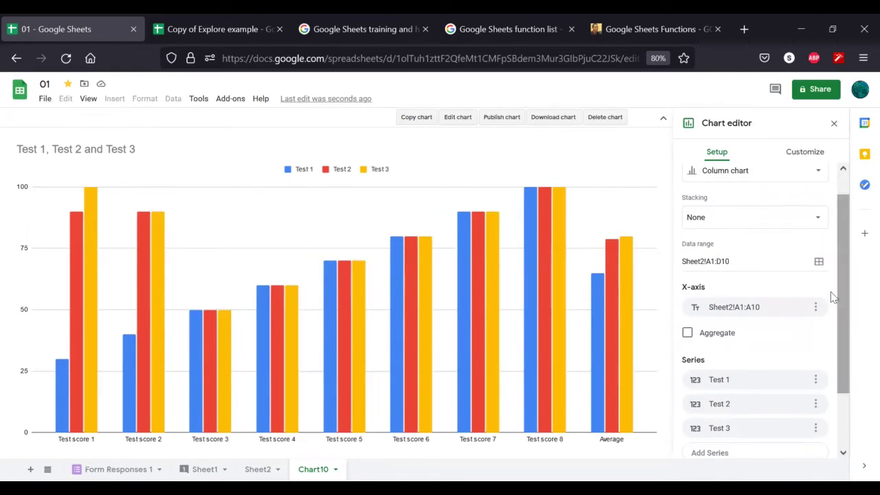
scroll(825, 306, down, 3)
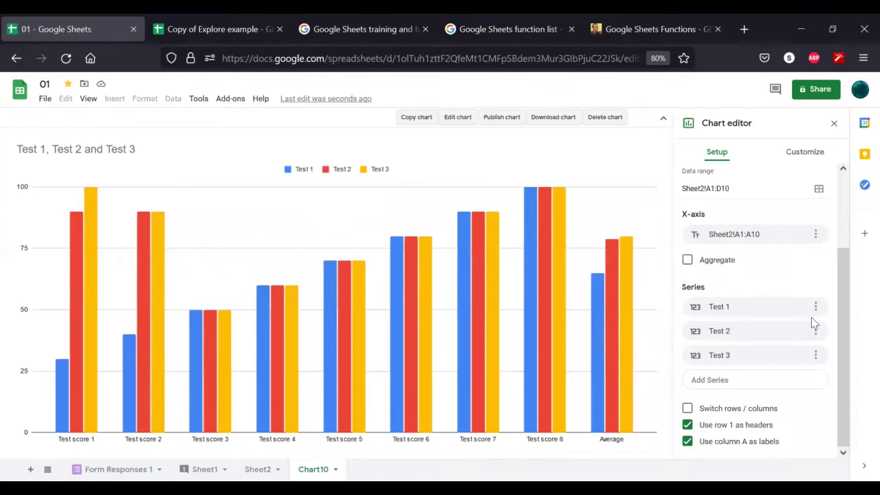
click(800, 157)
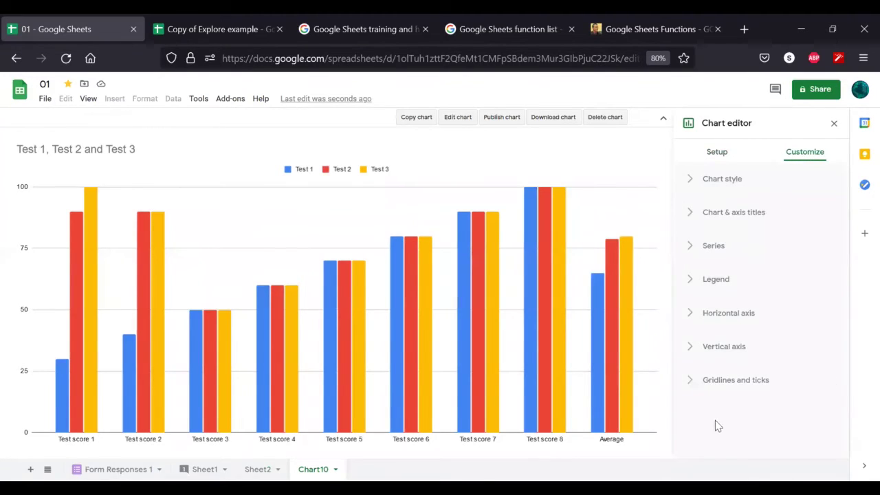
click(719, 157)
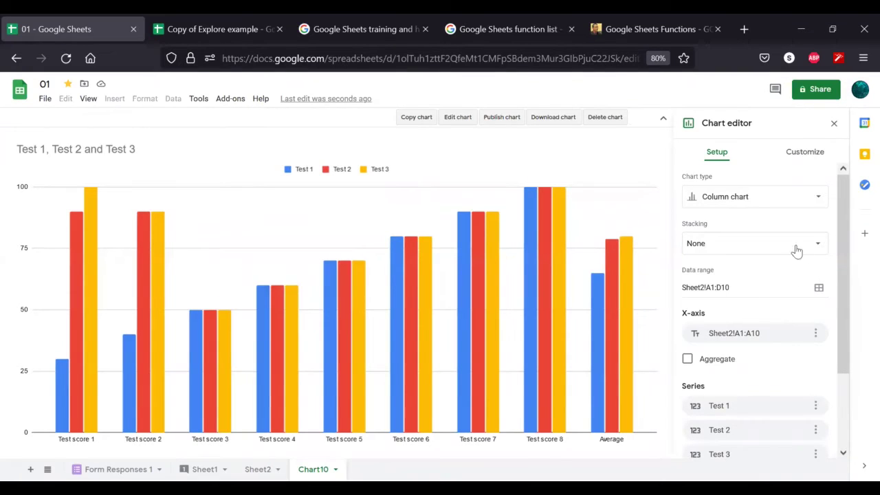
Browse the available chart types from line and area to map and other, keeping the column chart
click(789, 209)
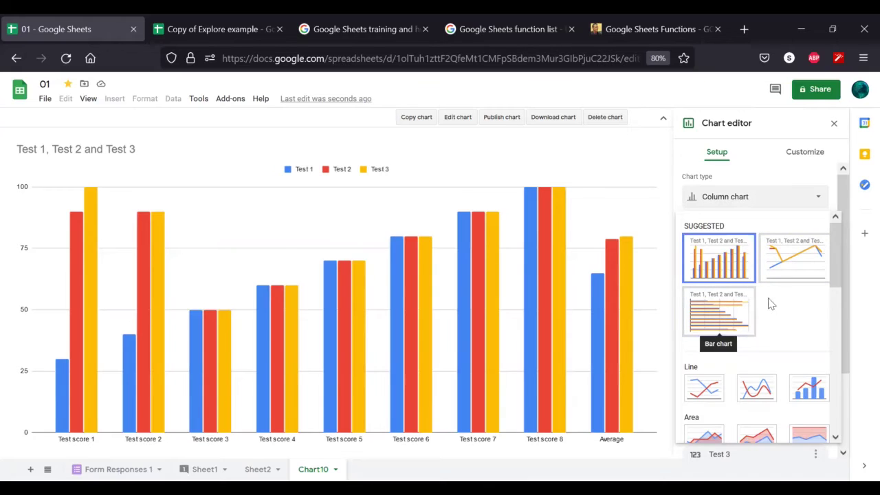
scroll(788, 337, down, 3)
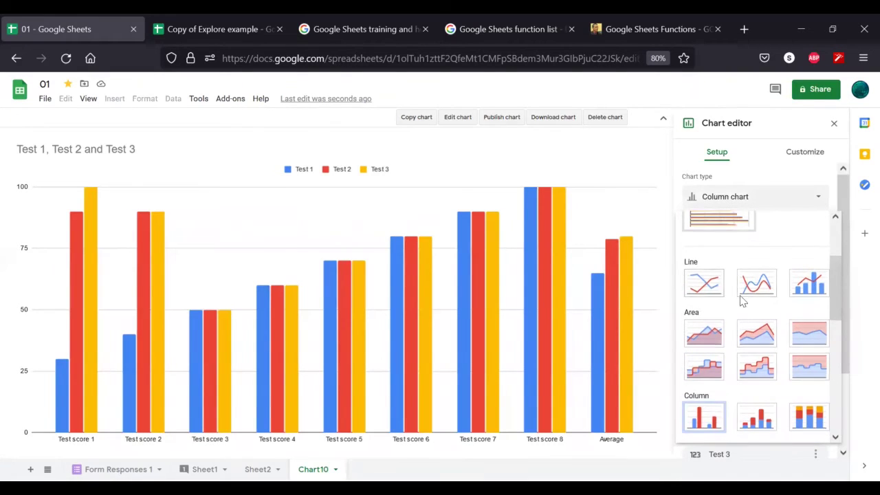
scroll(746, 306, down, 5)
scroll(765, 330, down, 4)
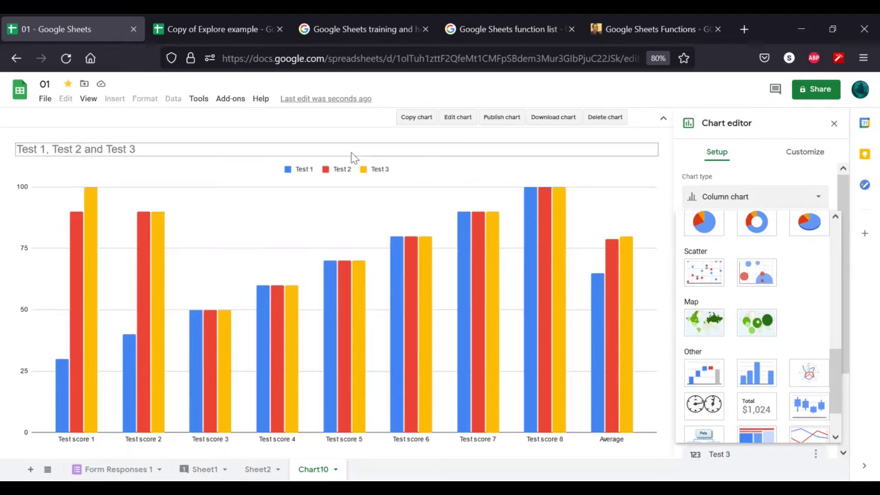
scroll(801, 321, down, 2)
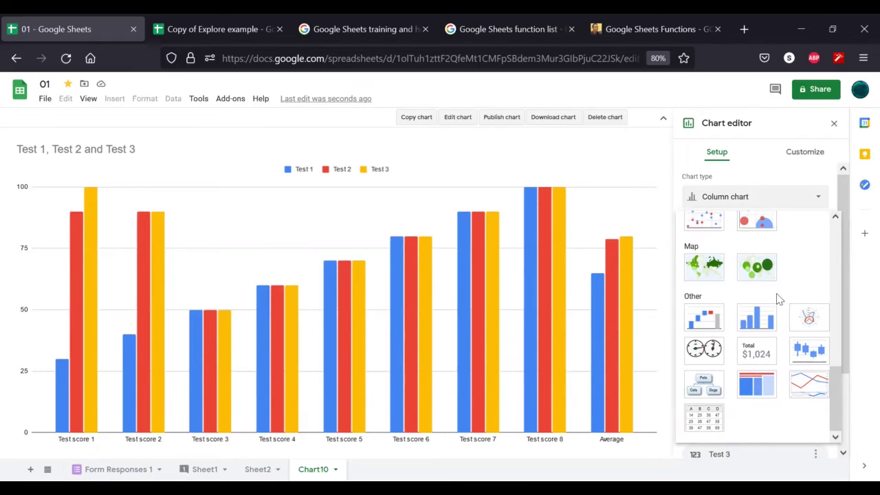
scroll(790, 316, up, 3)
click(792, 198)
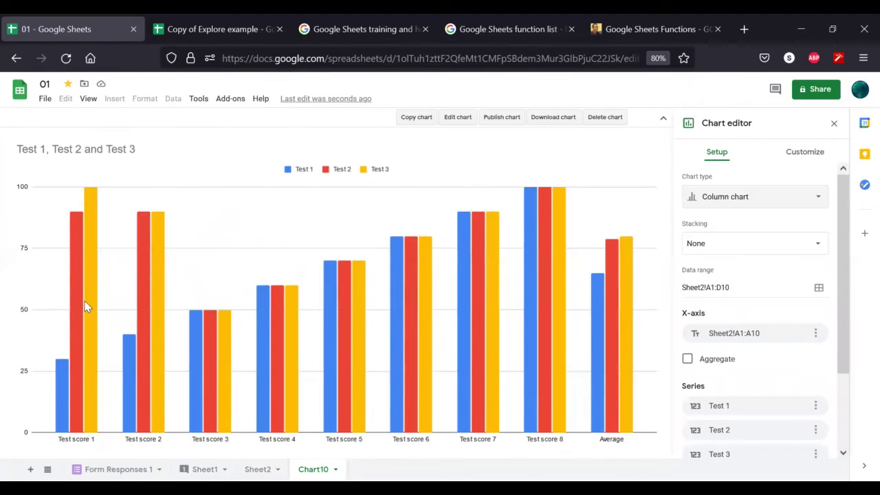
Try the column chart with Standard and 100% stacking, and set the stacking back to None
click(761, 247)
click(738, 258)
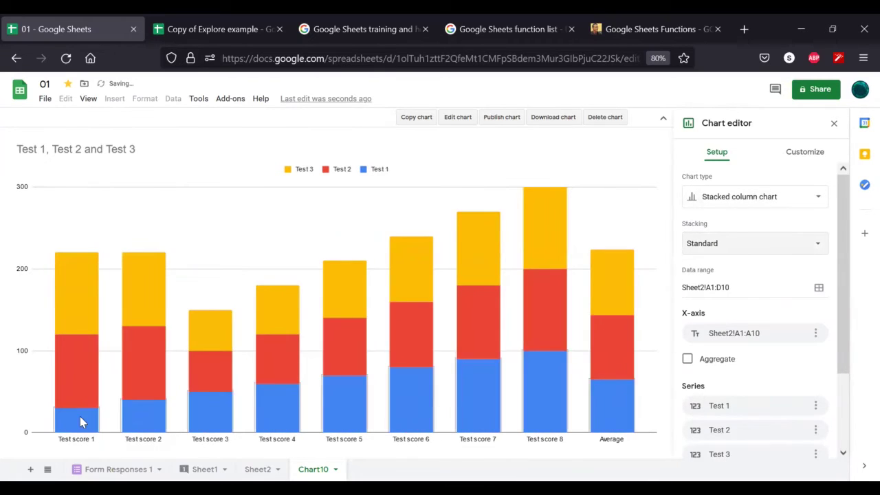
click(725, 248)
click(724, 262)
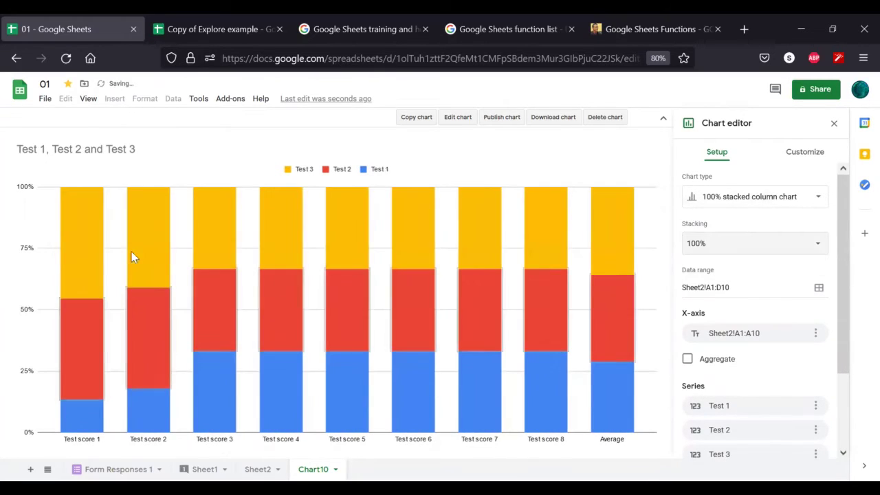
click(782, 251)
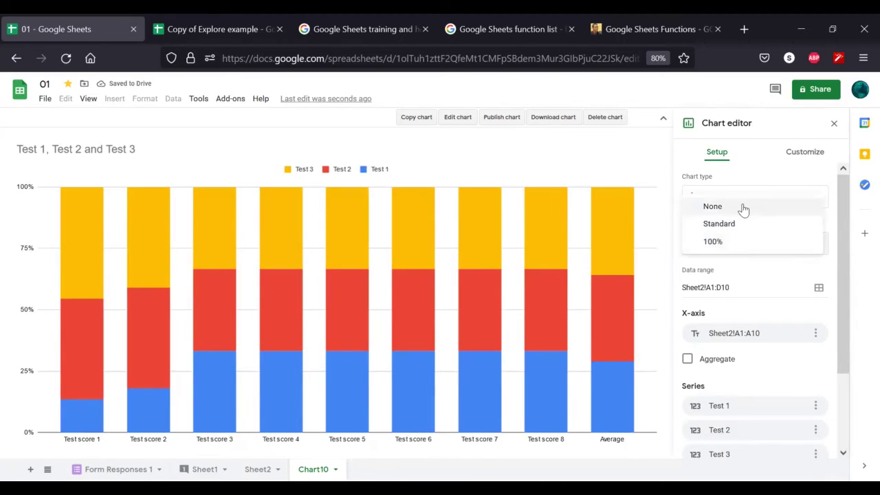
click(713, 206)
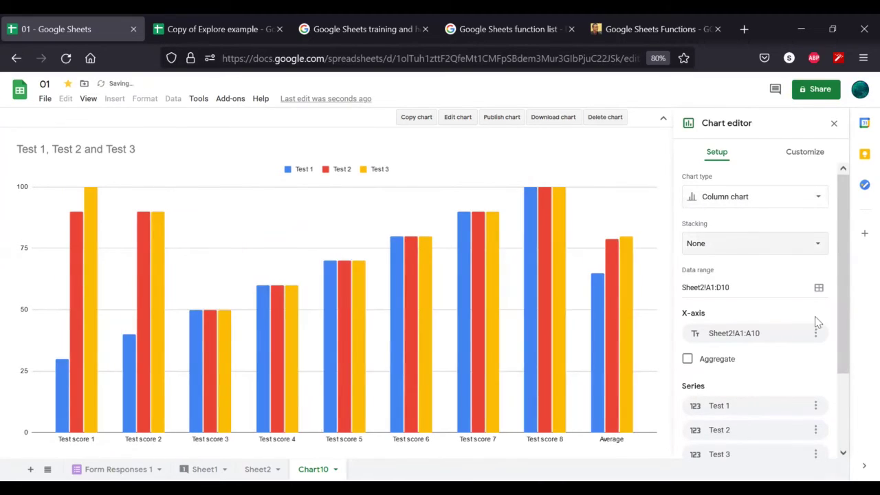
Check the chart's data range against the table on Sheet2, and return to the chart sheet with its editor open
click(731, 288)
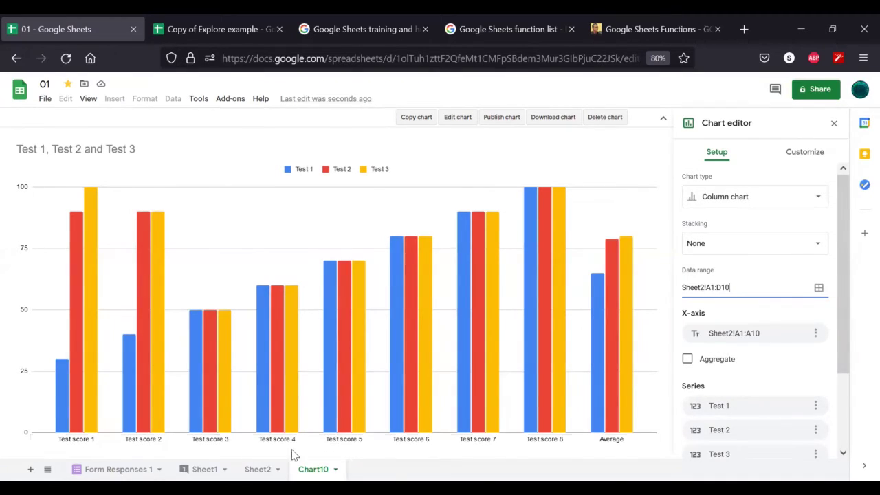
click(258, 469)
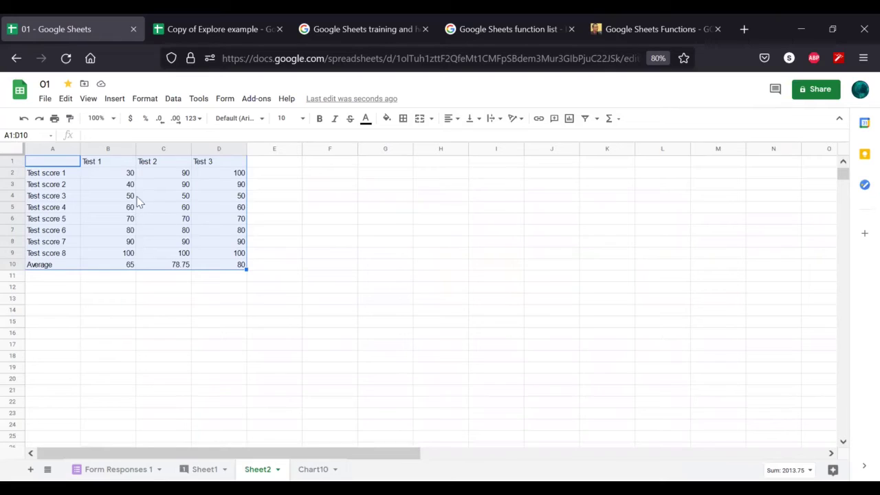
click(340, 467)
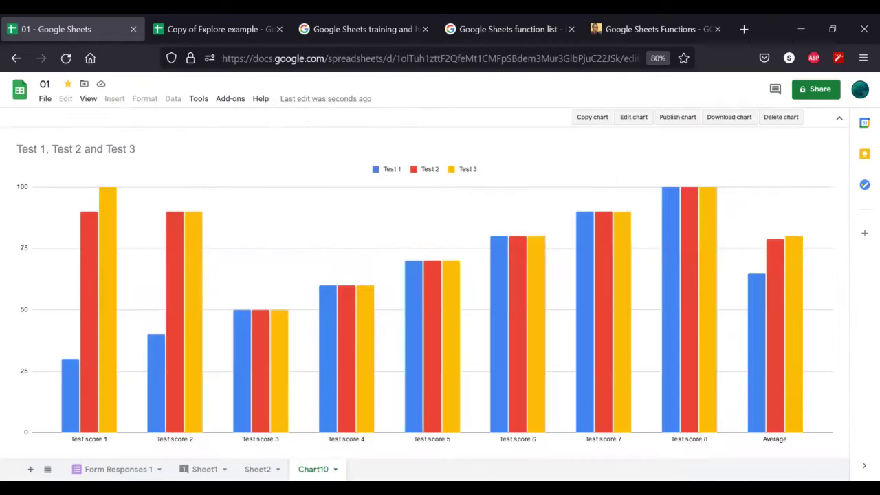
click(633, 118)
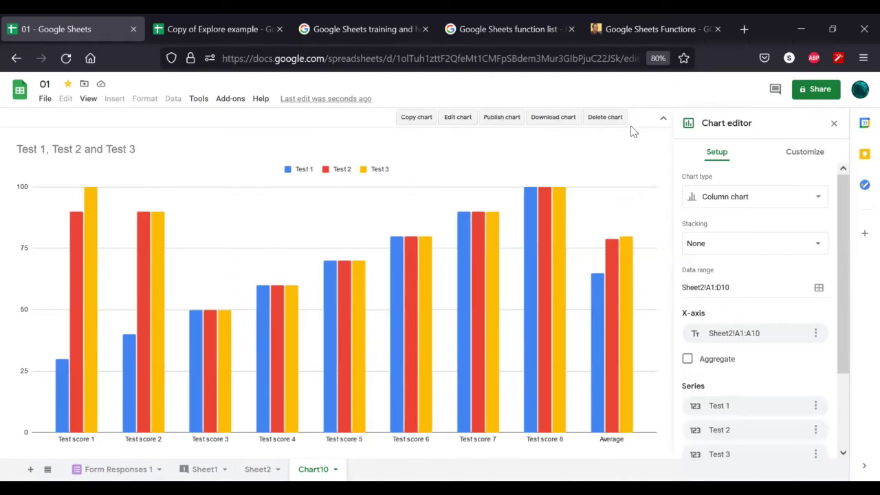
Try the chart with rows and columns switched and with its header option turned off, and restore the original settings
scroll(776, 340, down, 2)
scroll(775, 338, down, 1)
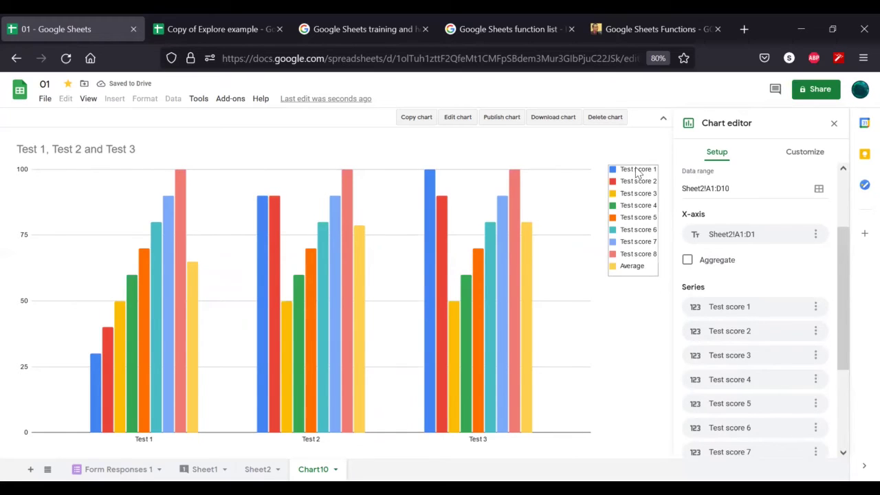
scroll(750, 302, down, 1)
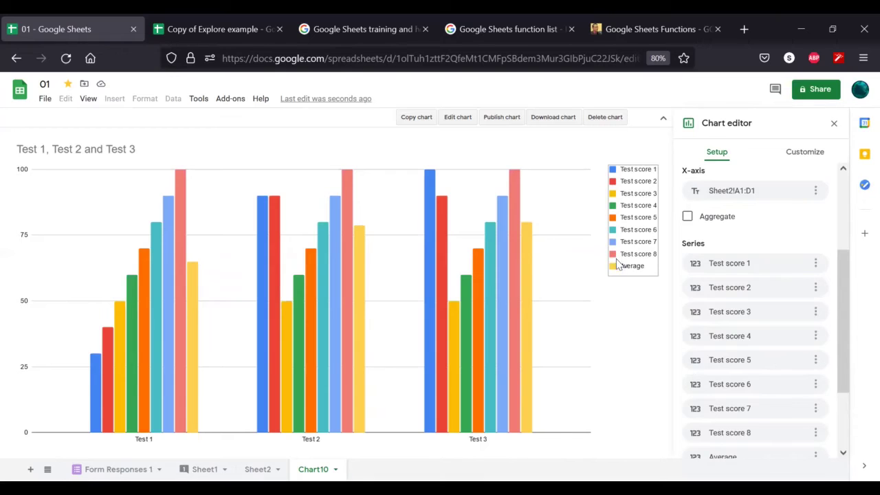
scroll(782, 289, down, 3)
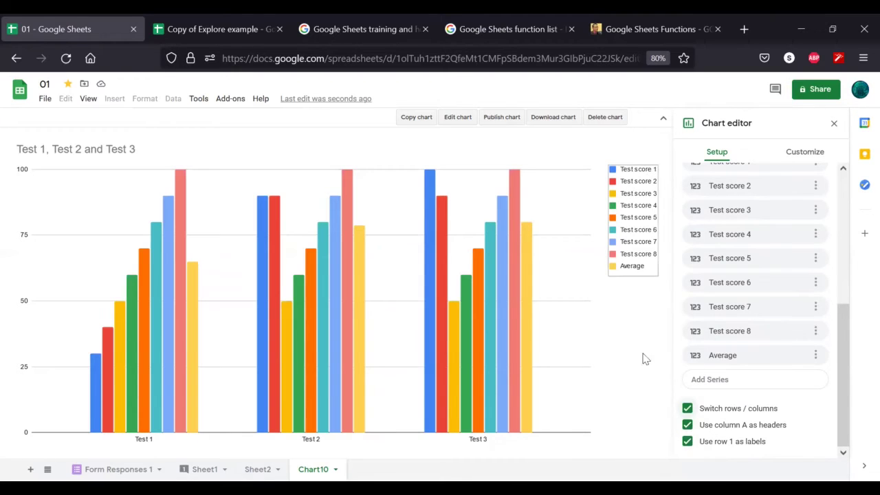
click(687, 425)
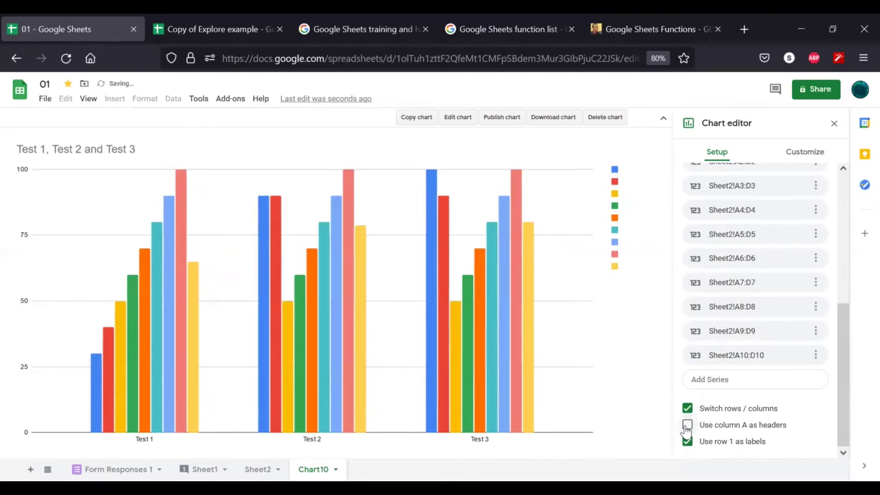
click(686, 426)
click(687, 408)
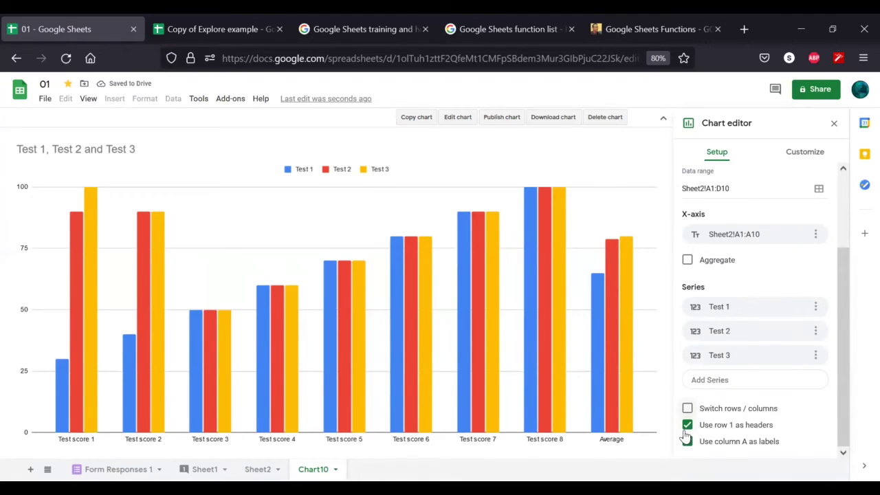
click(688, 424)
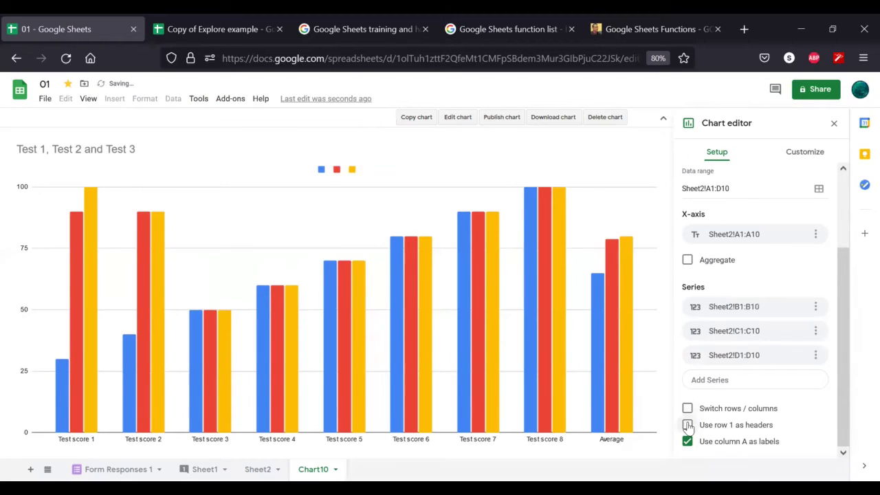
click(687, 424)
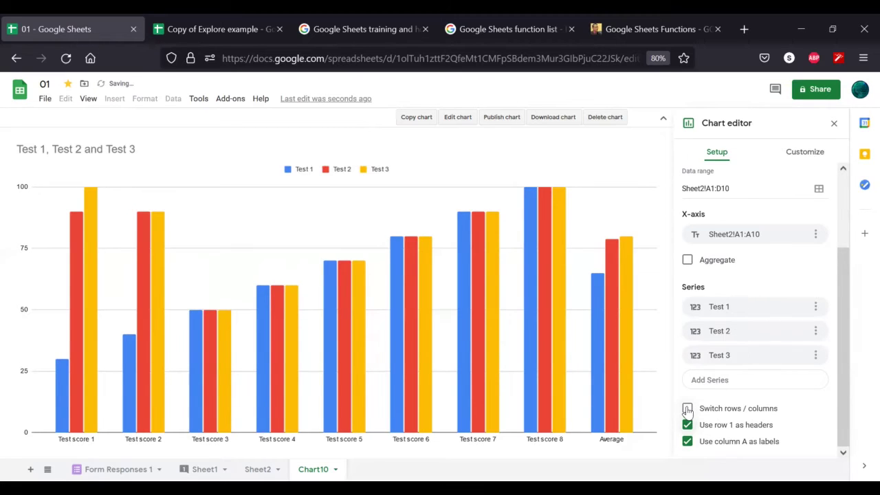
Set the chart's background color to light blue in the chart style settings
click(806, 152)
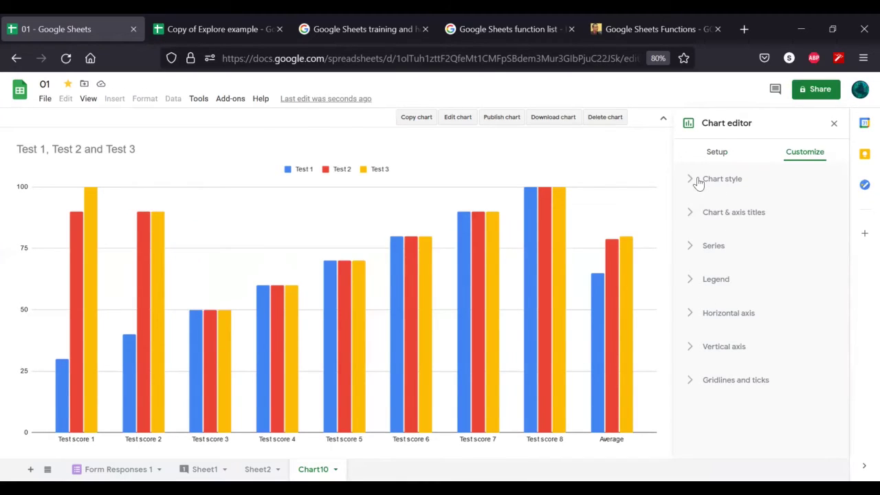
click(698, 181)
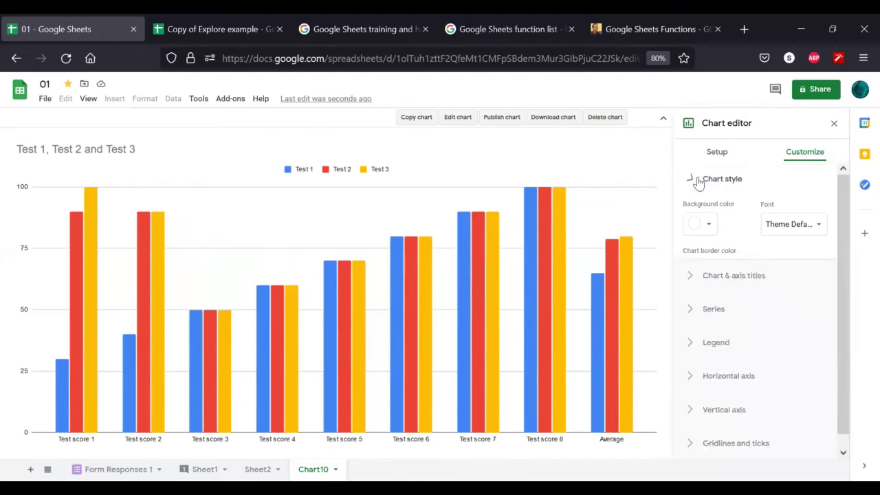
click(707, 225)
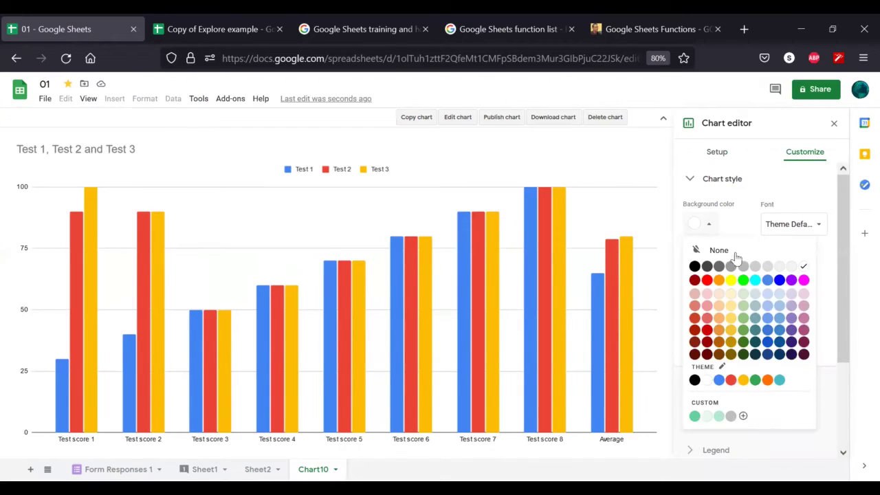
click(777, 294)
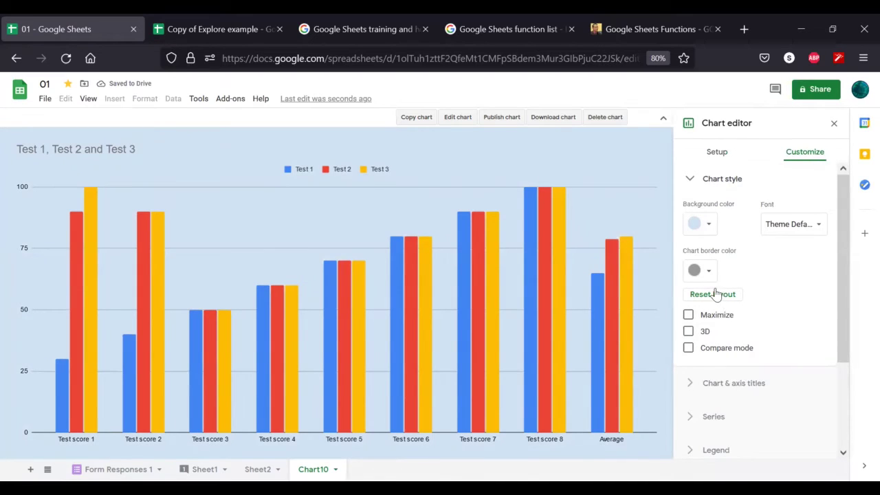
Enable 3D and compare mode for the chart after trying the Maximize option and turning it off
click(689, 316)
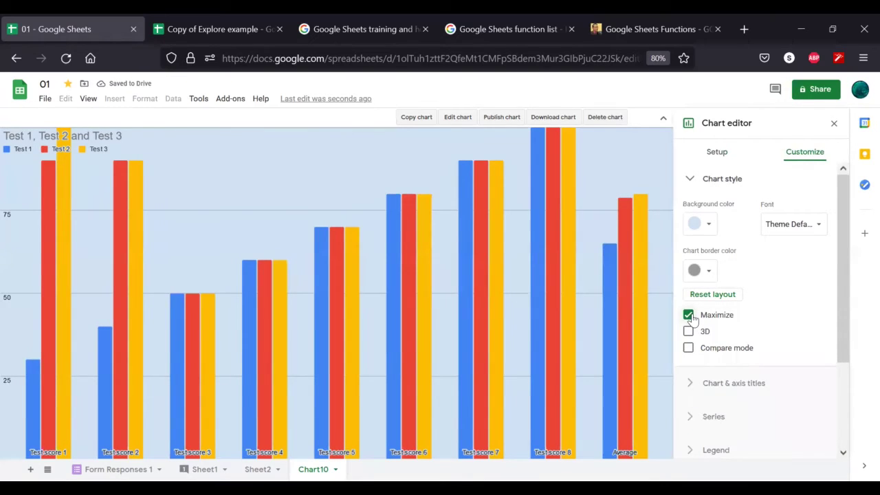
click(689, 315)
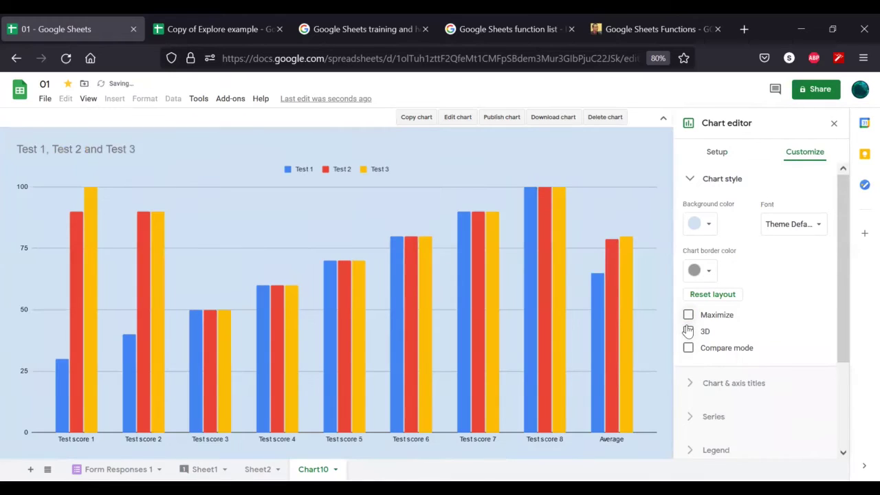
click(688, 332)
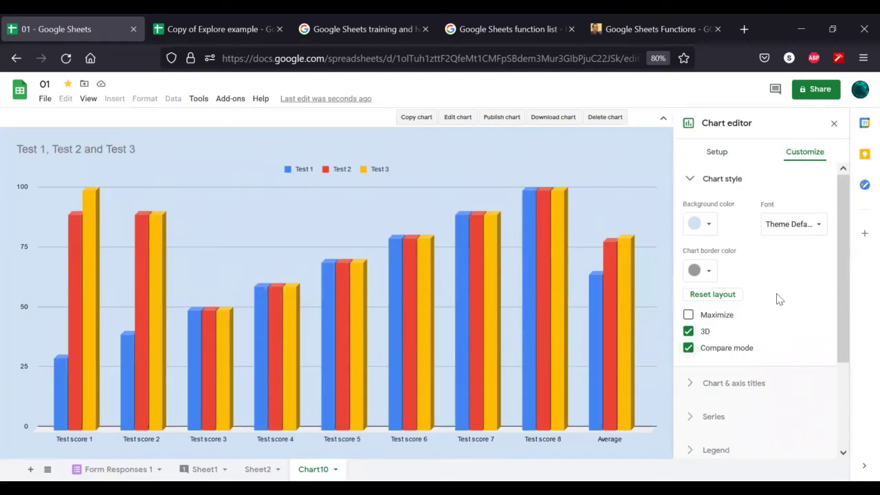
click(693, 183)
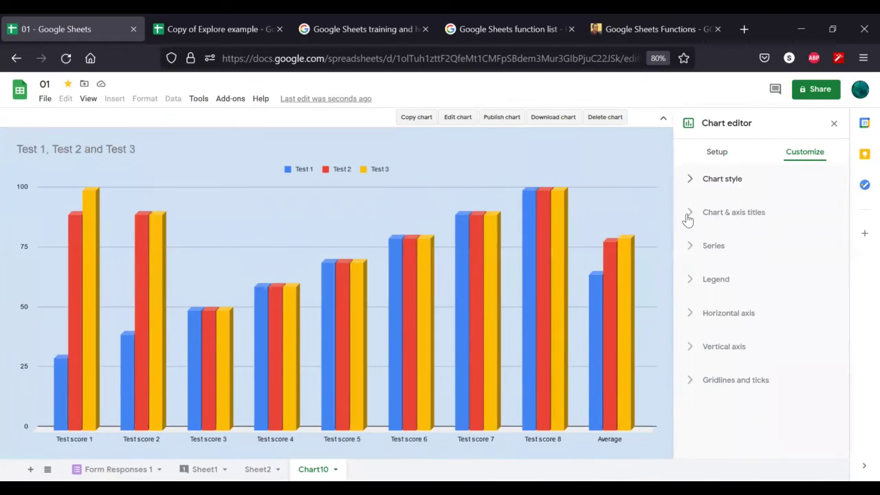
Open the chart and axis title settings and review which titles can be edited, keeping the chart title selected
click(689, 218)
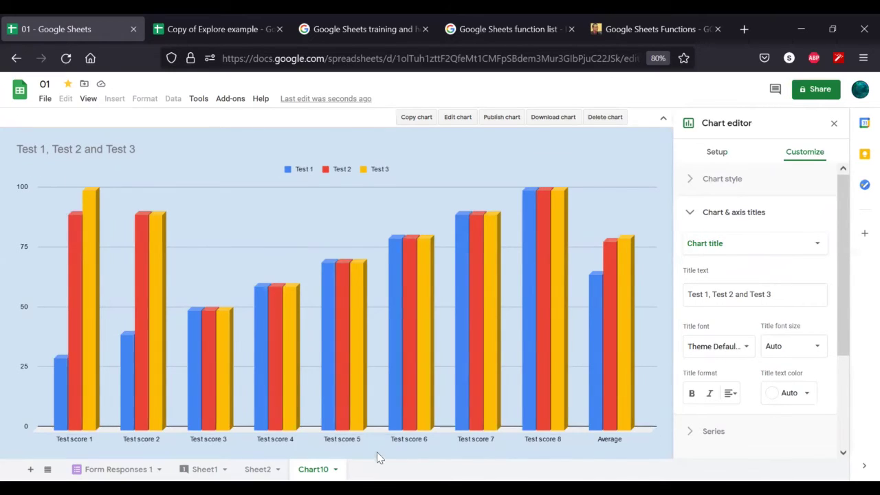
click(748, 246)
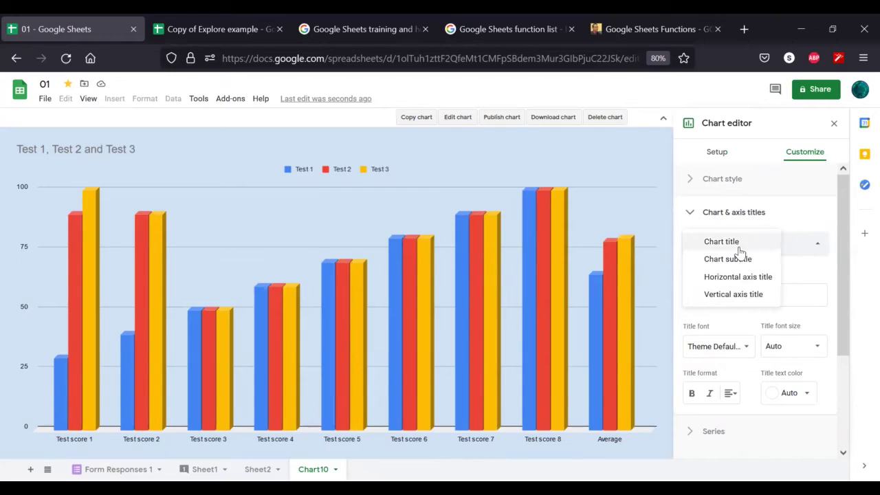
click(816, 297)
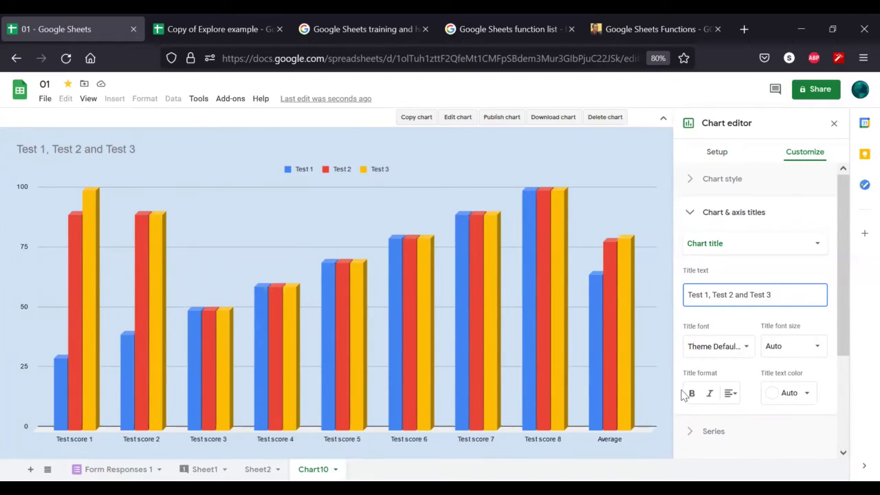
Try center and right alignment for the chart title, and set it back to left
click(729, 395)
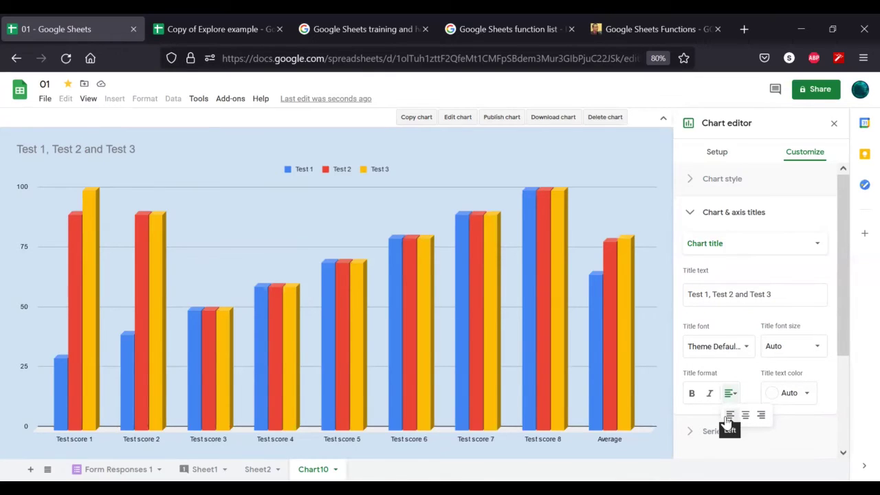
click(745, 415)
click(730, 393)
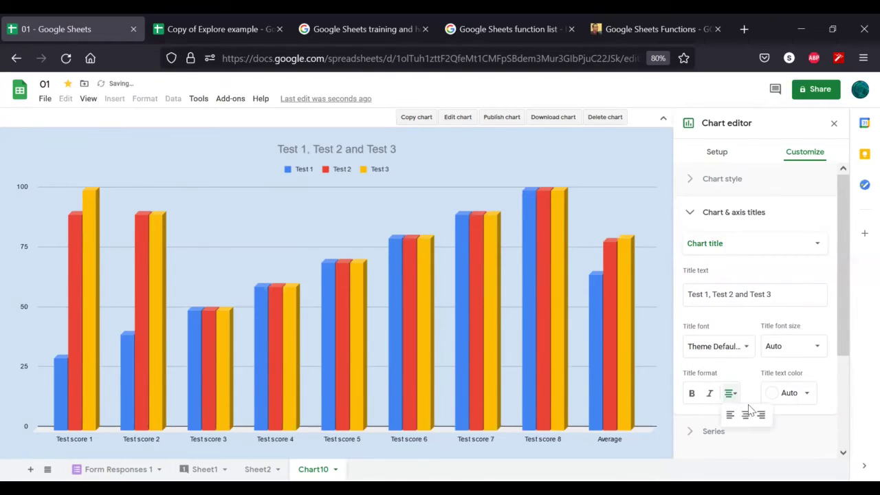
click(762, 415)
click(730, 394)
click(730, 415)
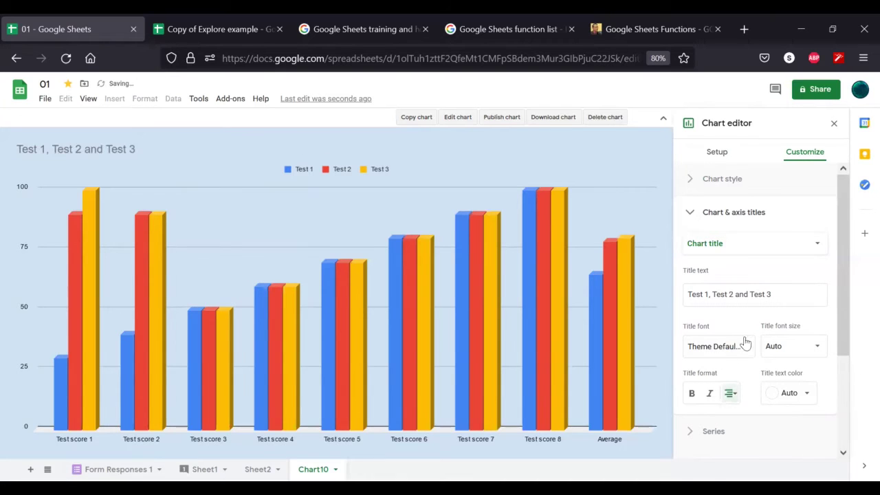
Change the chart title text to "Students' Test Scores"
triple_click(795, 294)
key(BackSpace)
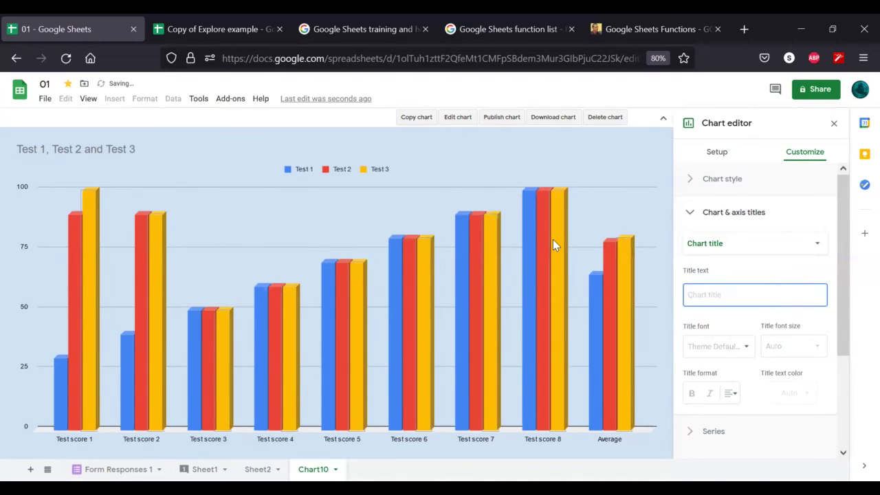
text(Students' Tes)
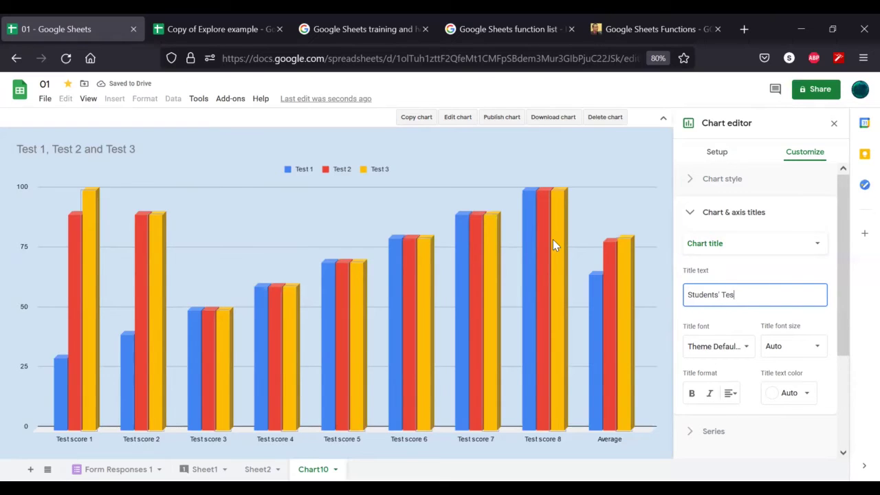
text(t Scores)
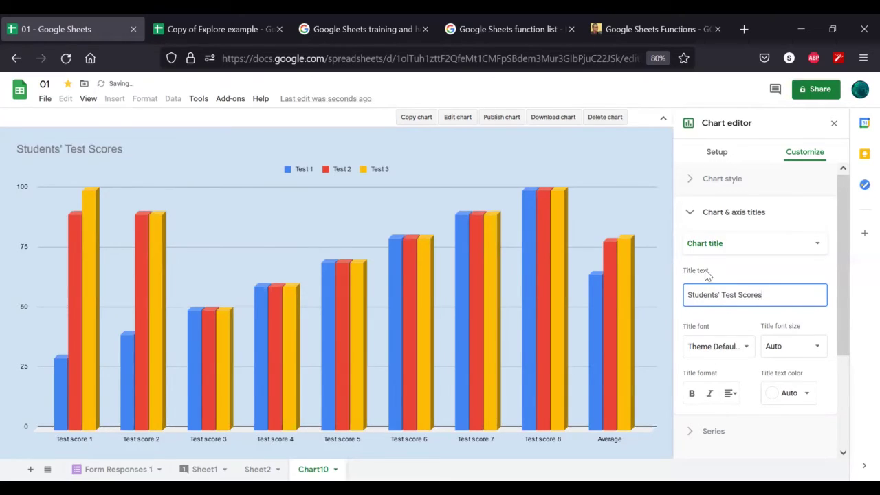
Add the chart subtitle "subtitle"
click(749, 244)
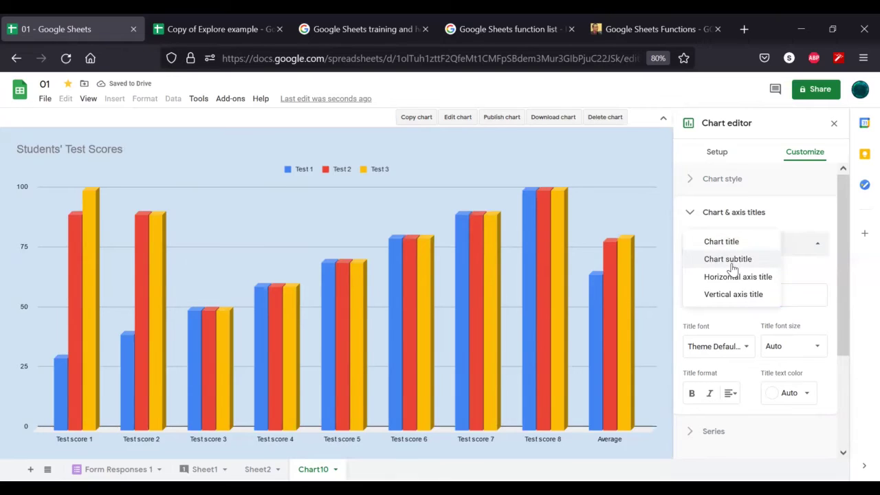
click(733, 259)
click(723, 295)
text(su)
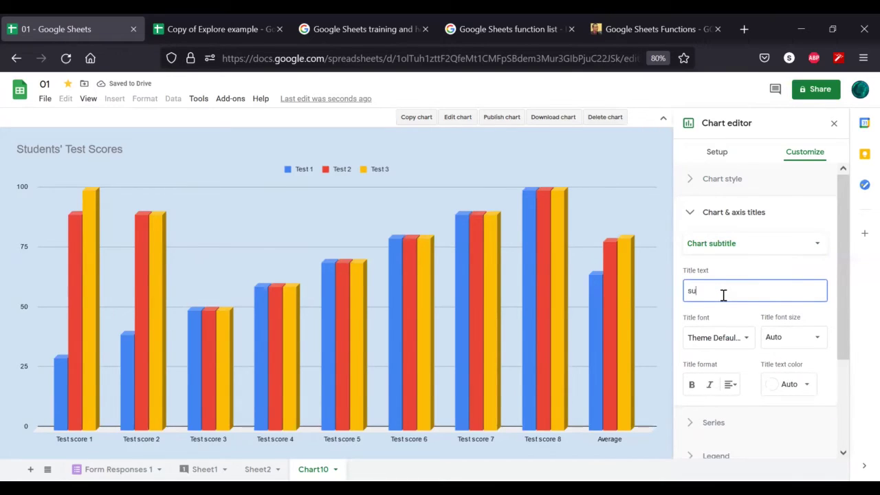
text(btitle)
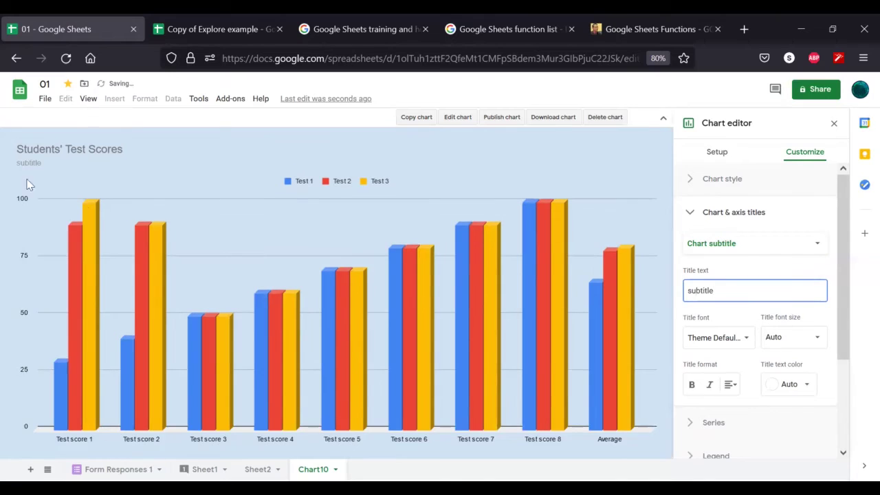
Set the chart's horizontal axis title to "Users"
click(715, 246)
click(715, 260)
click(713, 289)
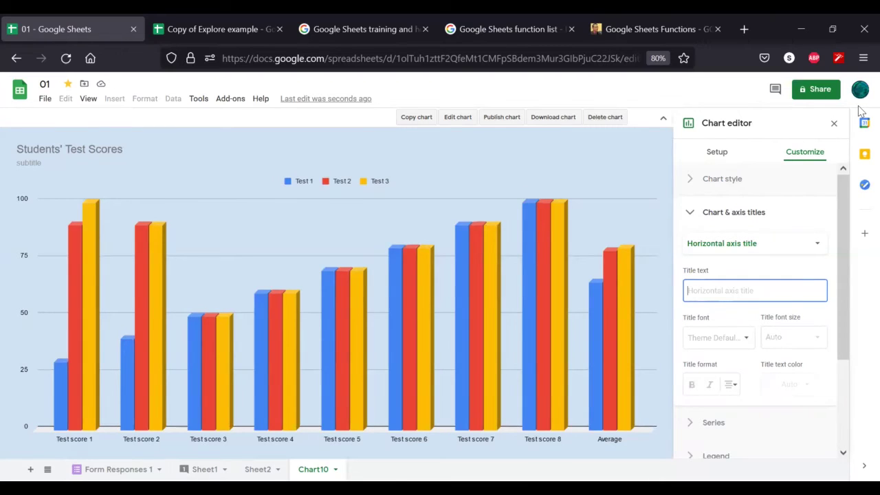
text(U)
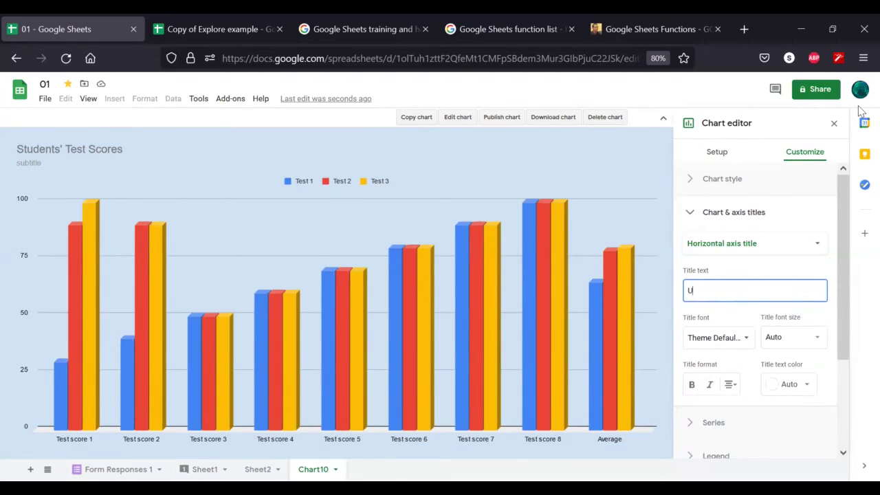
text(s)
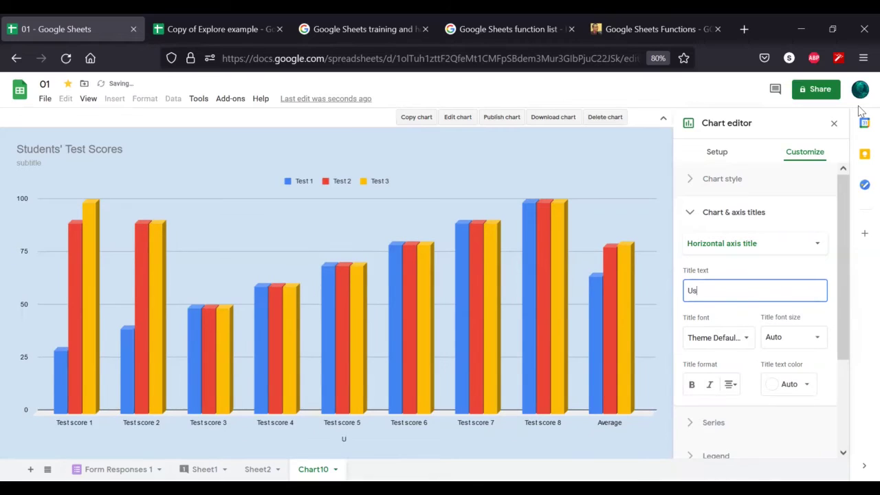
text(ers)
Set the chart's vertical axis title to "Score" and collapse the title settings
click(710, 243)
click(707, 257)
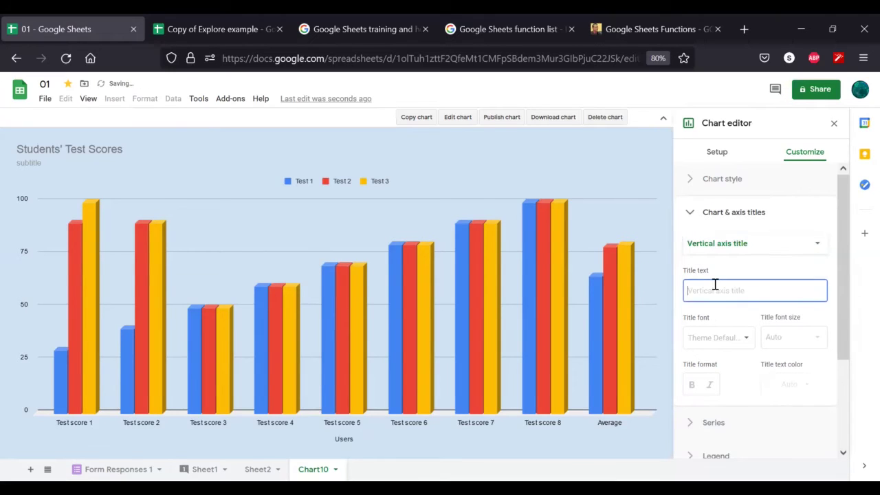
text(S)
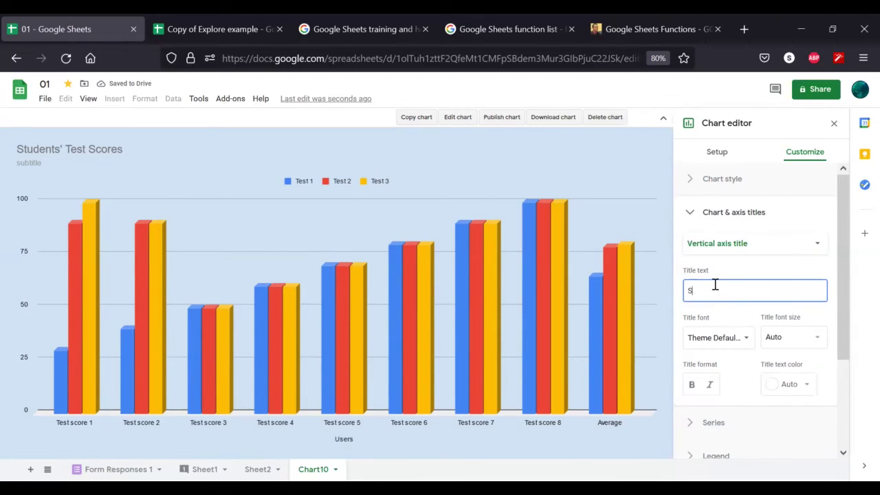
text(core)
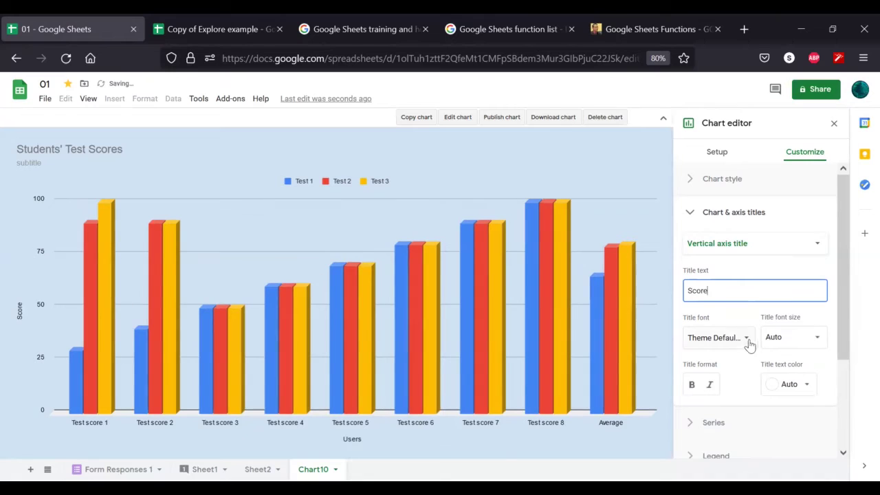
click(693, 219)
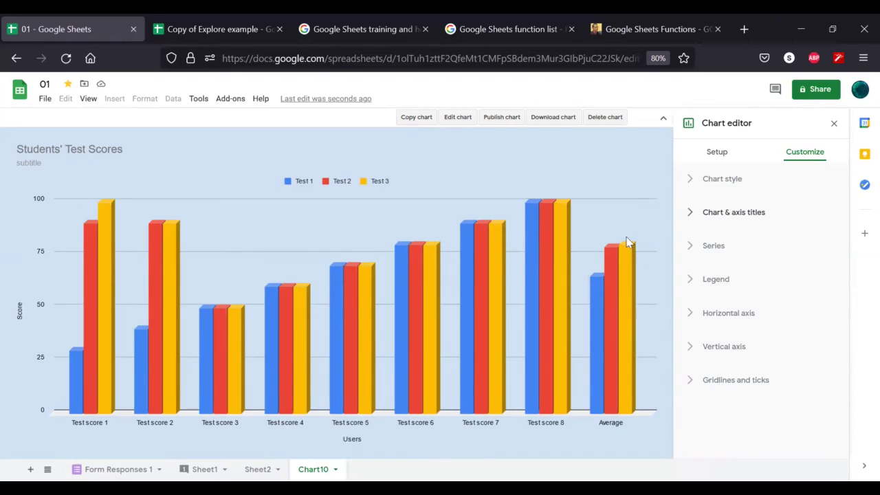
Open the series settings, keep them applied to all series, and set the line color to bright green
click(693, 248)
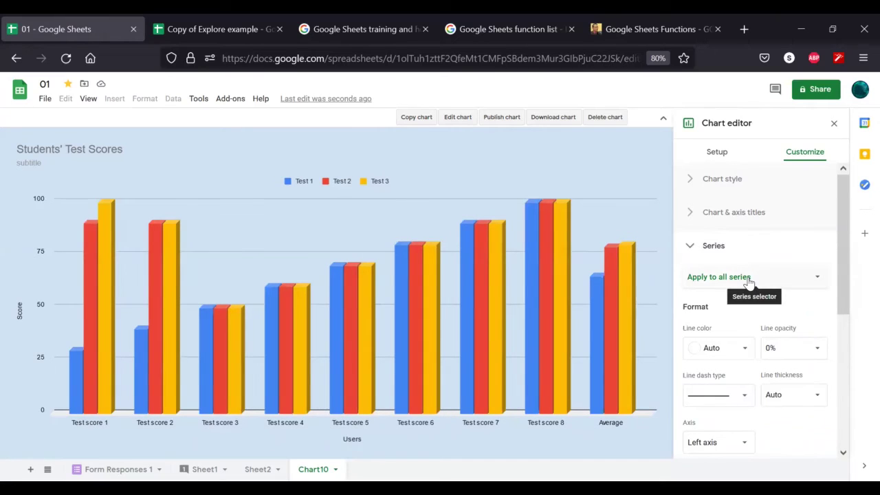
scroll(749, 281, down, 1)
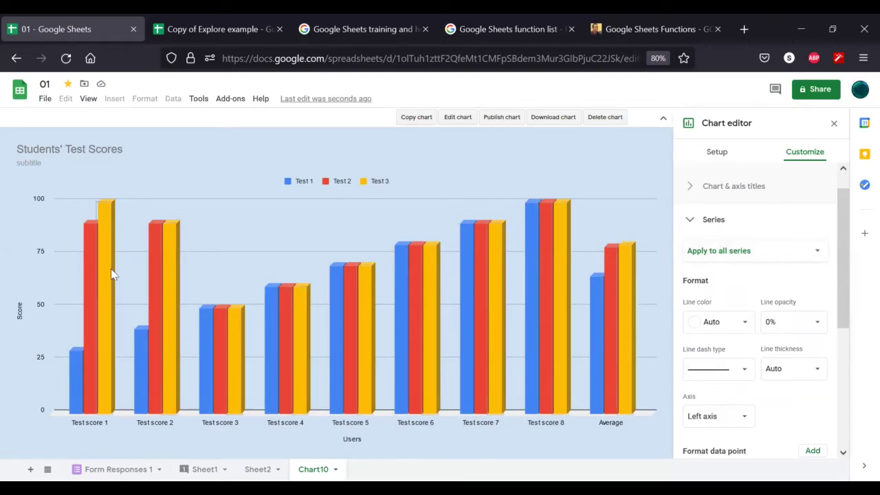
click(743, 251)
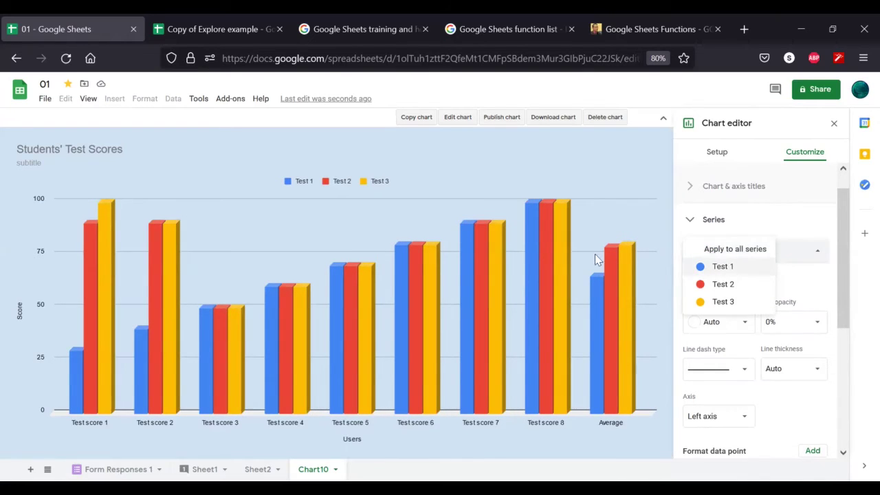
click(815, 253)
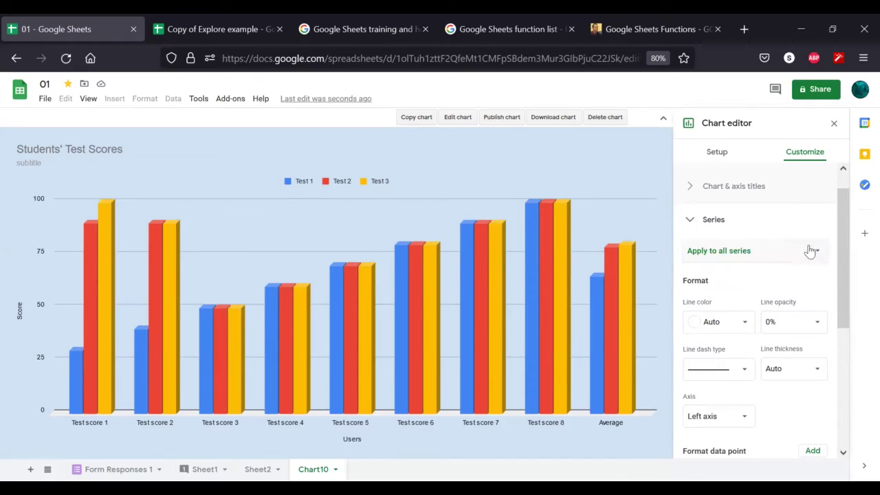
scroll(742, 326, down, 1)
scroll(742, 324, down, 1)
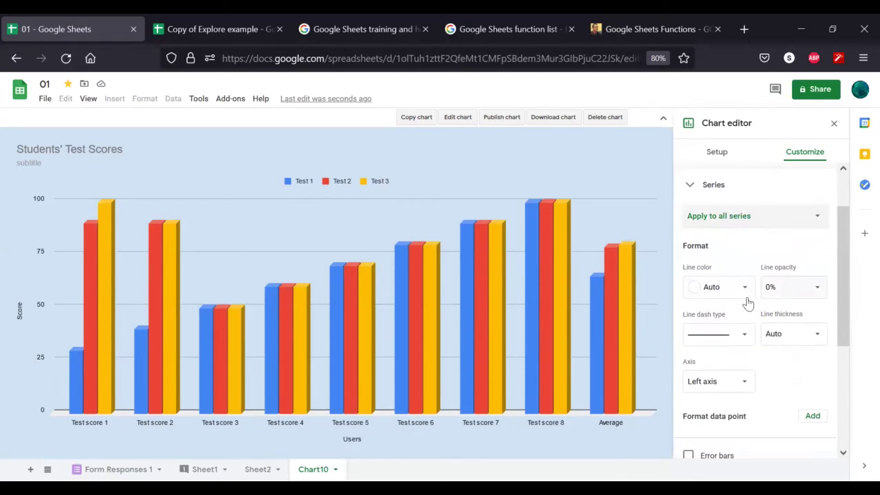
click(730, 296)
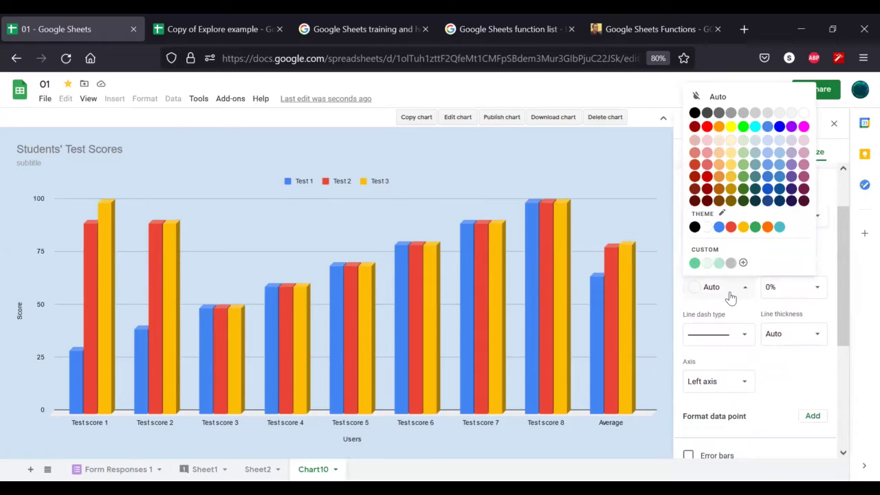
click(743, 126)
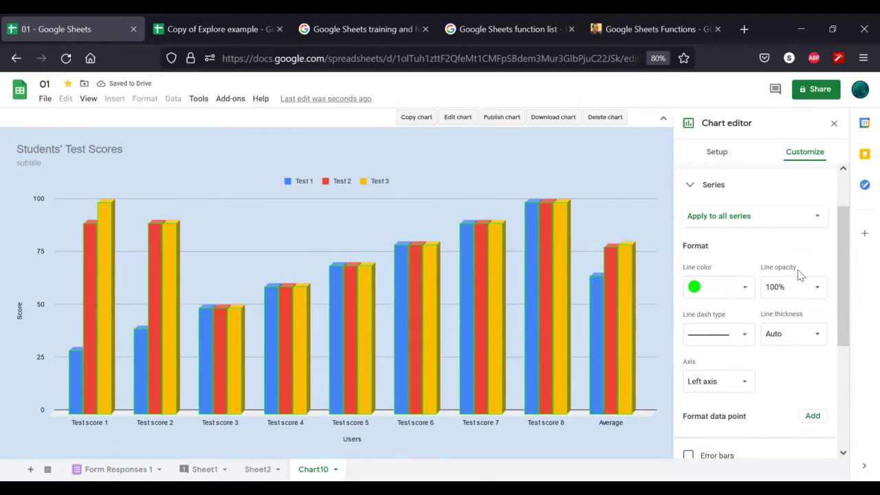
Examine the line opacity and line dash type choices offered for all series
click(802, 286)
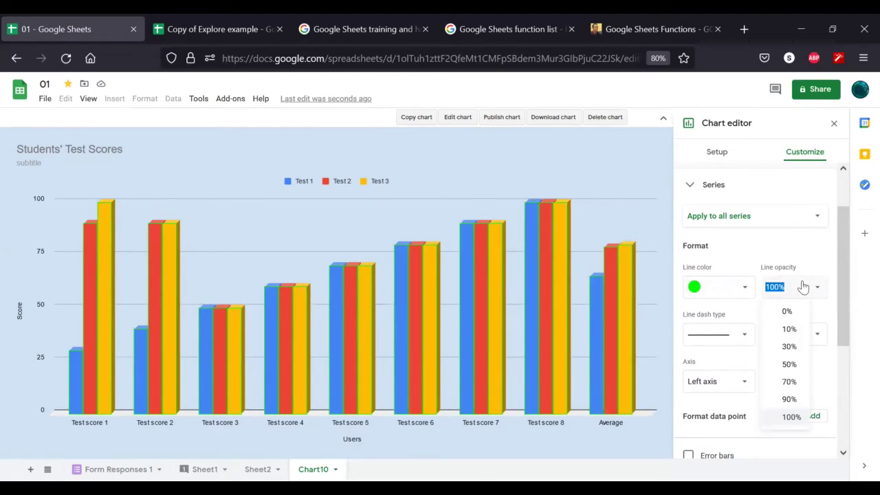
click(776, 261)
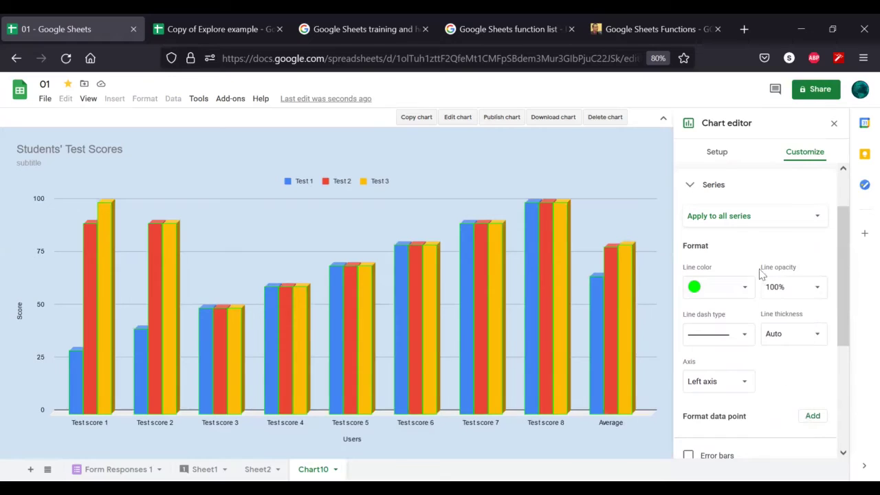
click(715, 331)
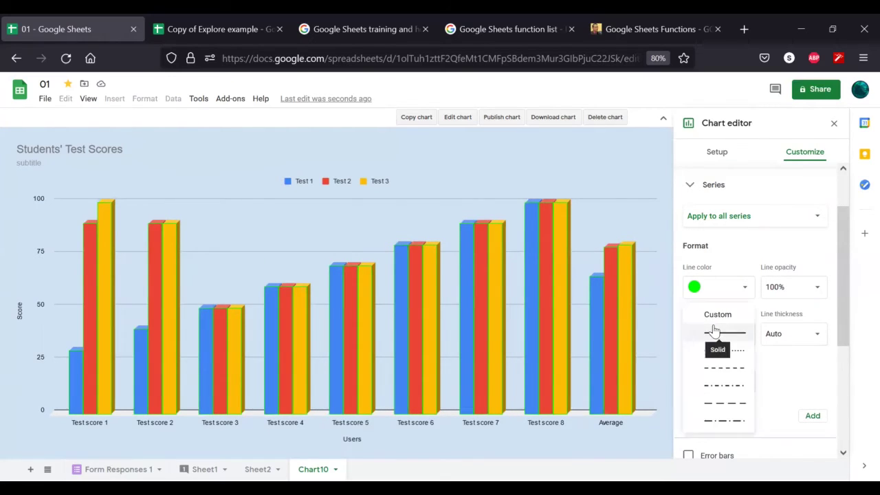
click(774, 334)
Try the right axis for all series, and set it back to the left axis
click(728, 383)
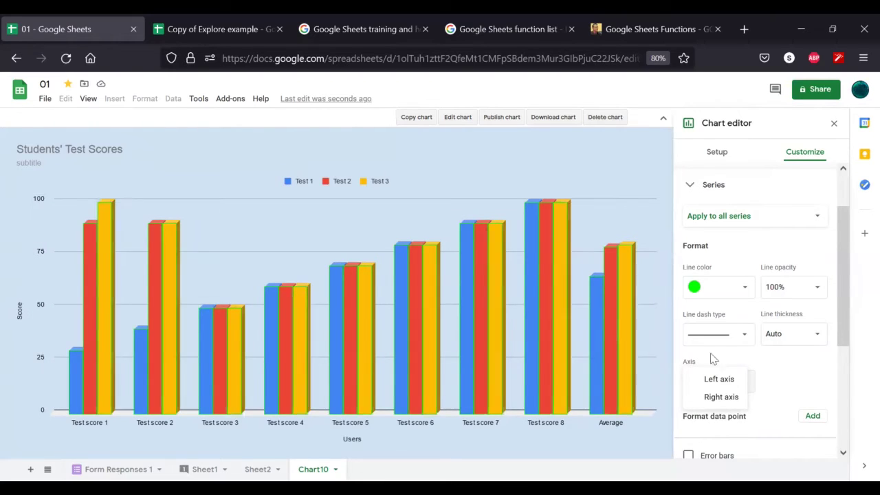
click(770, 352)
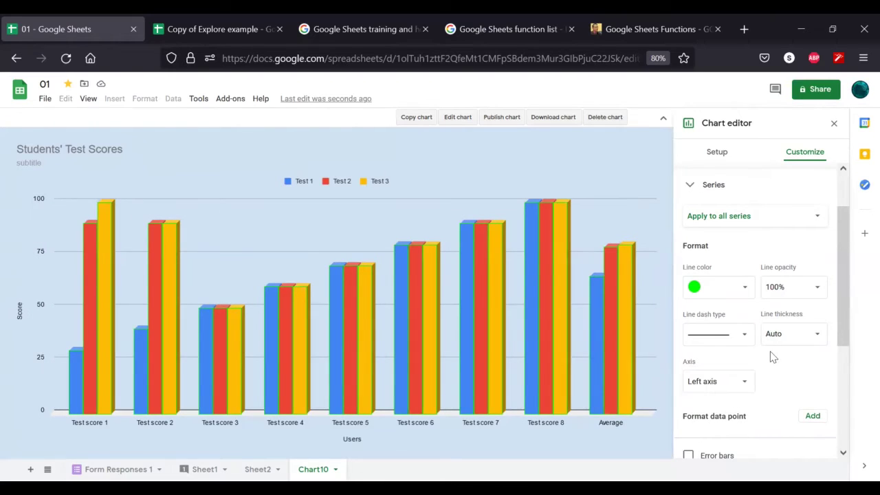
click(736, 382)
click(722, 396)
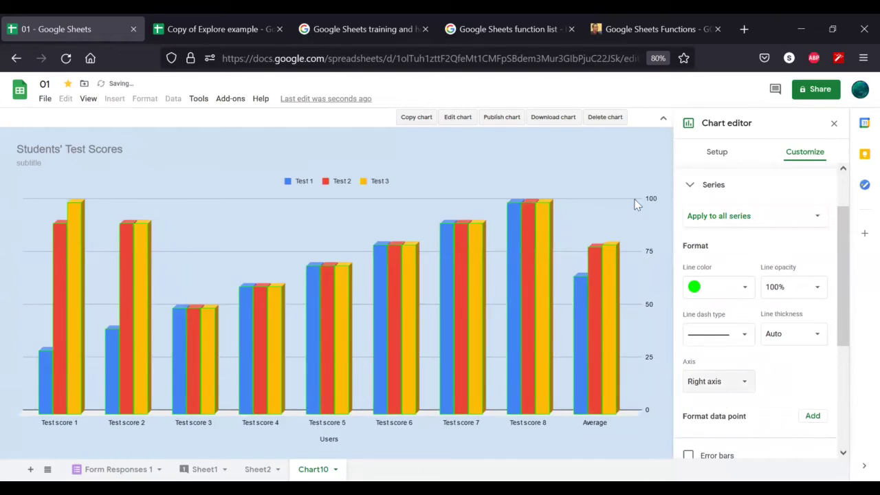
click(708, 381)
click(715, 363)
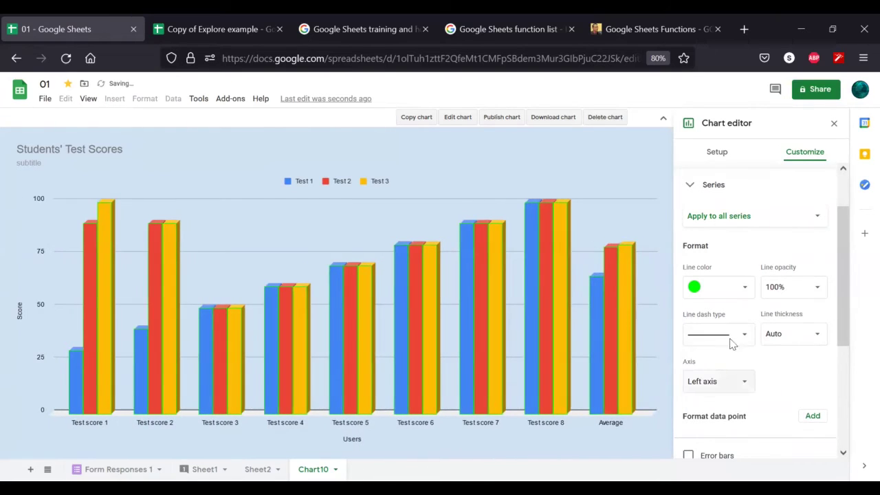
Add a formatted data point for "Test 1: Average" and color its column light blue
scroll(797, 388, down, 3)
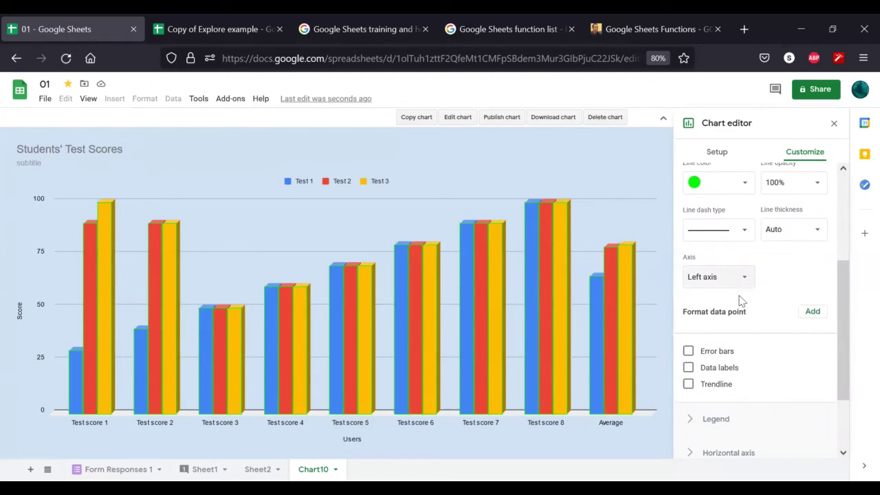
click(813, 312)
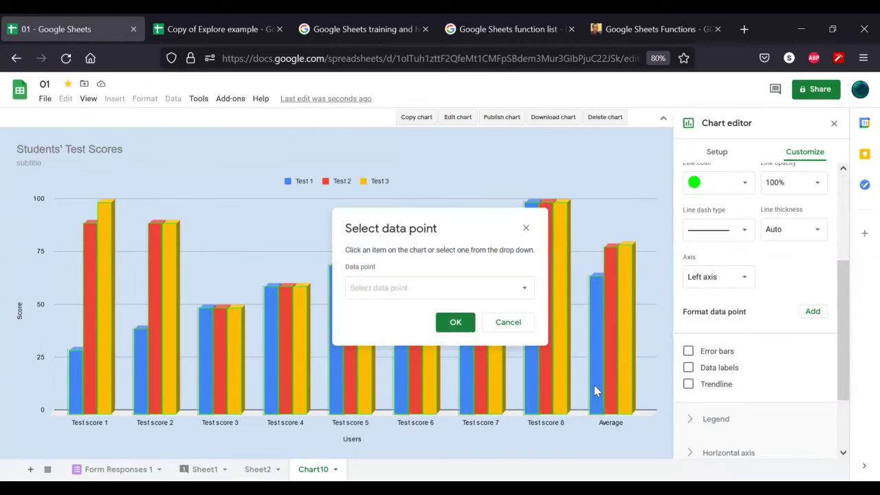
click(614, 406)
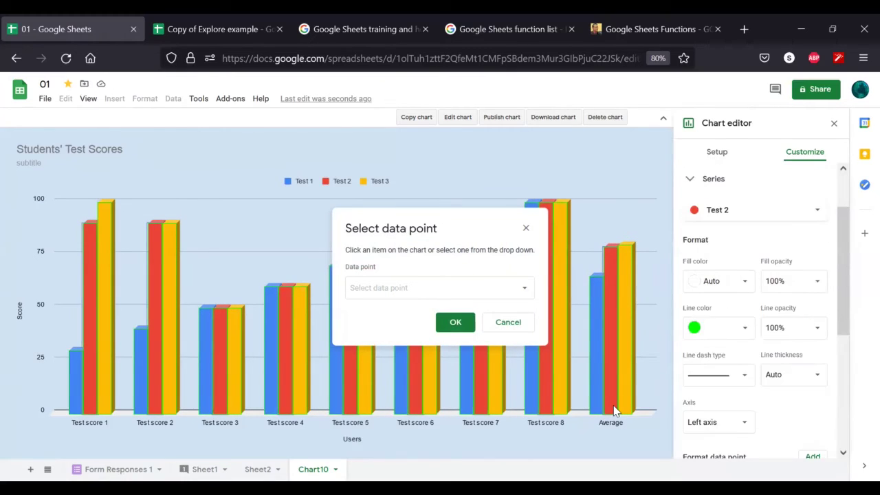
scroll(767, 321, down, 1)
click(722, 192)
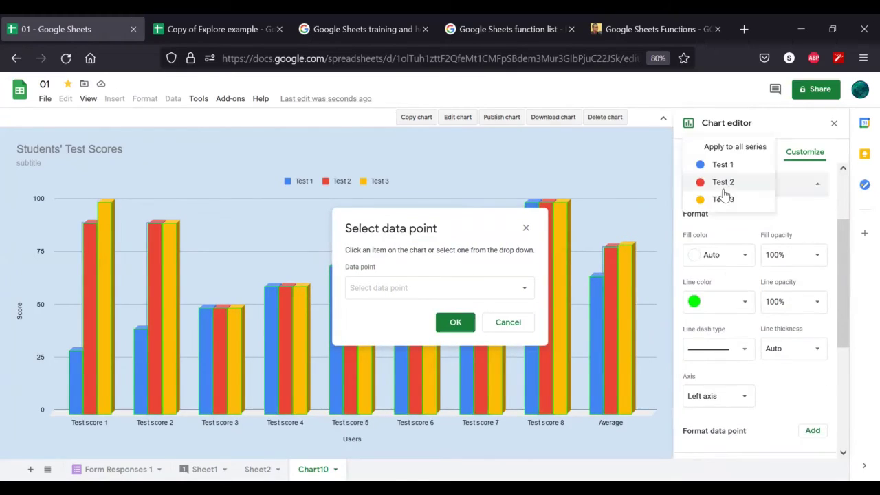
click(723, 148)
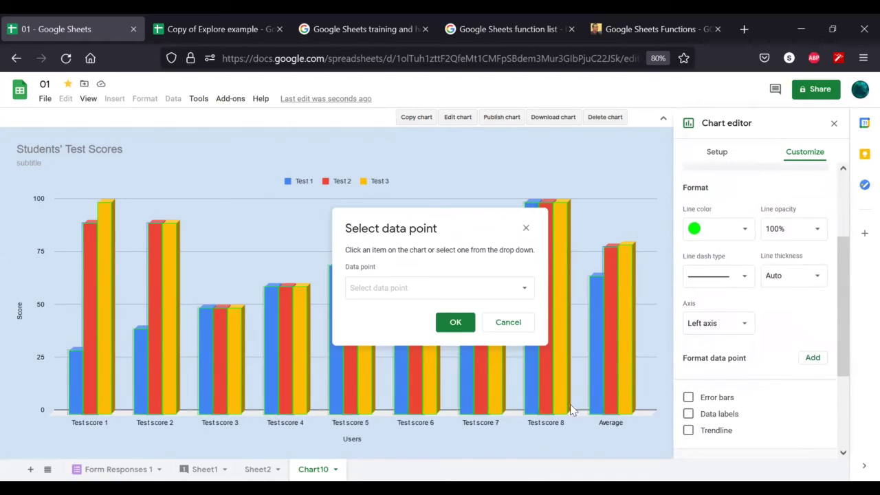
click(437, 292)
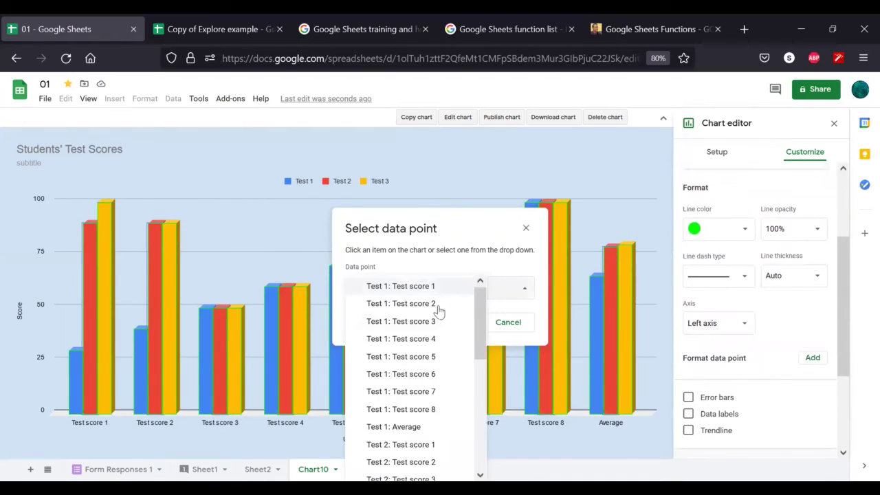
click(411, 427)
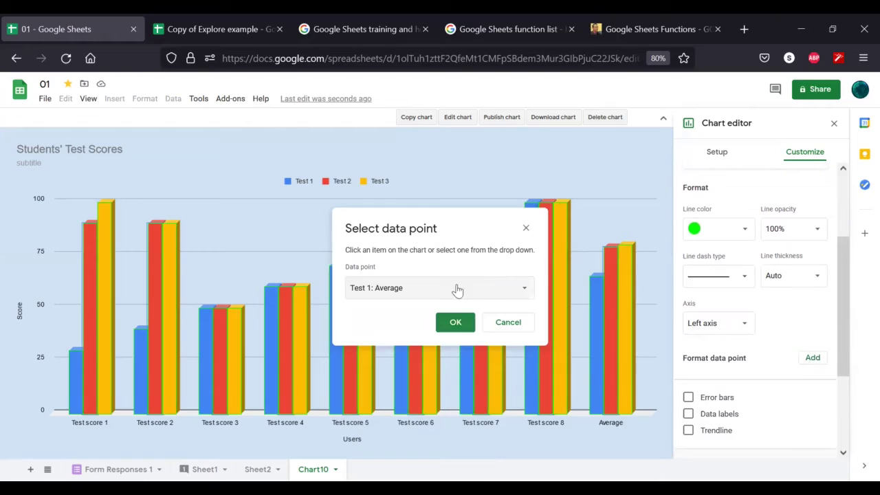
click(454, 323)
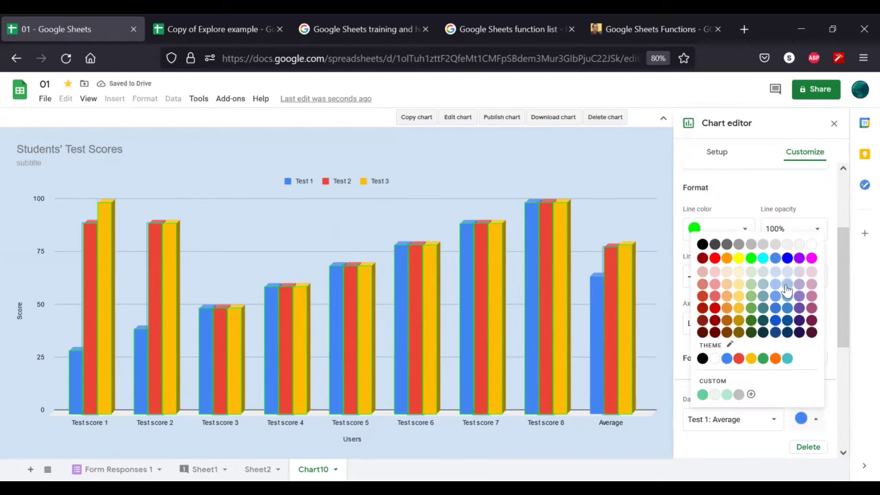
click(782, 284)
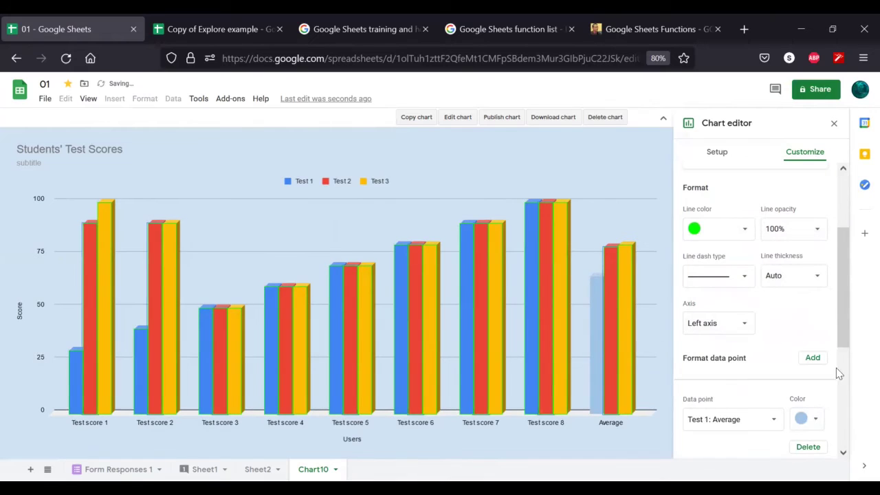
Add a formatted data point for "Test 2: Average" and color its column light red
scroll(834, 371, down, 1)
click(810, 340)
click(478, 289)
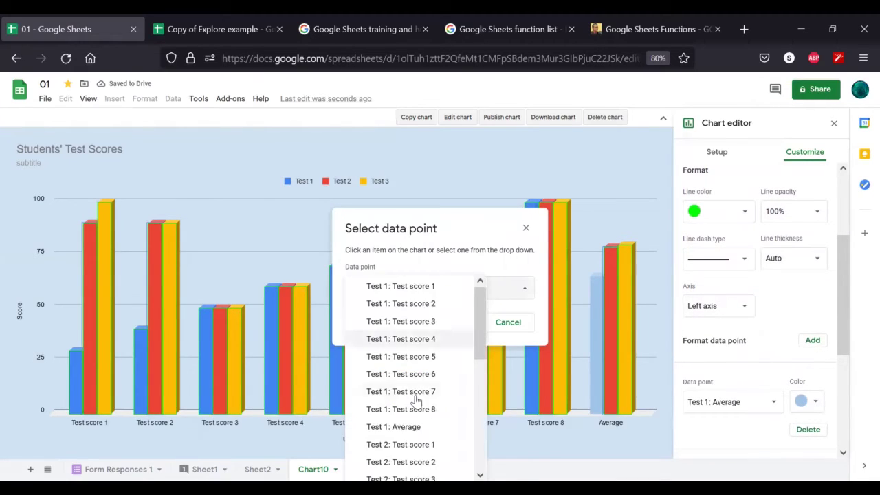
scroll(411, 412, down, 3)
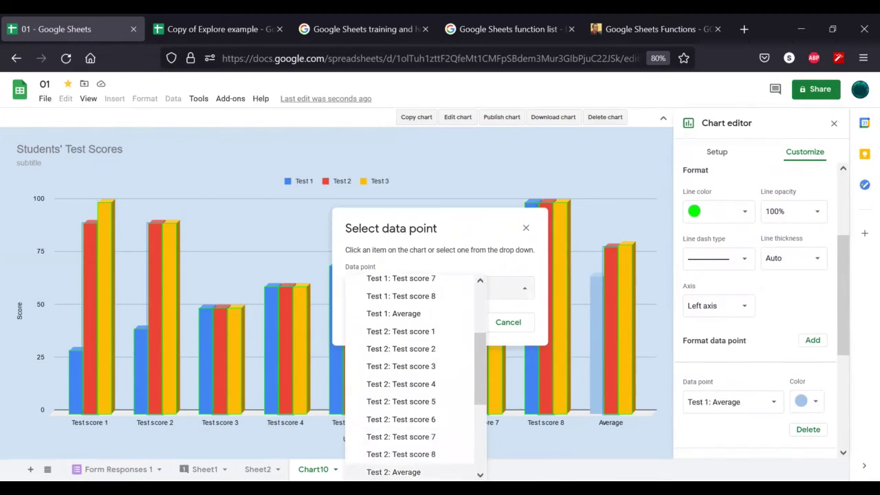
click(406, 473)
click(454, 323)
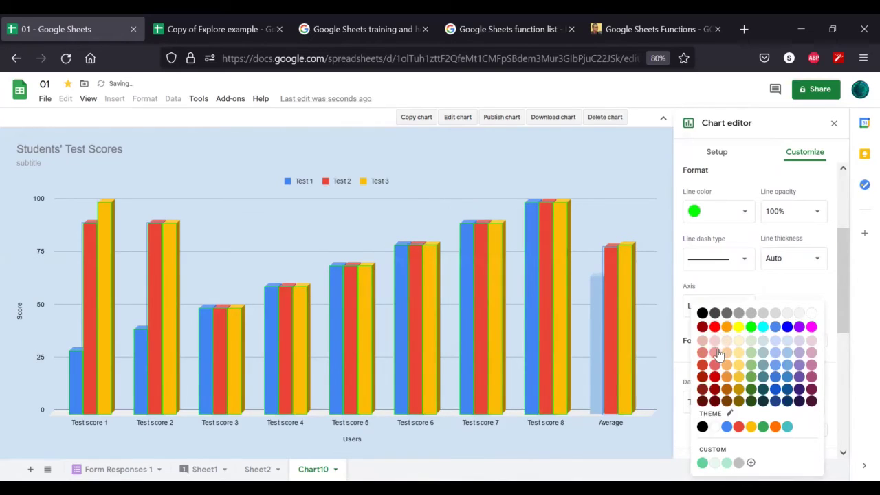
click(715, 352)
Add a formatted data point for "Test 3: Average" and color its column light yellow
scroll(791, 303, down, 2)
click(810, 282)
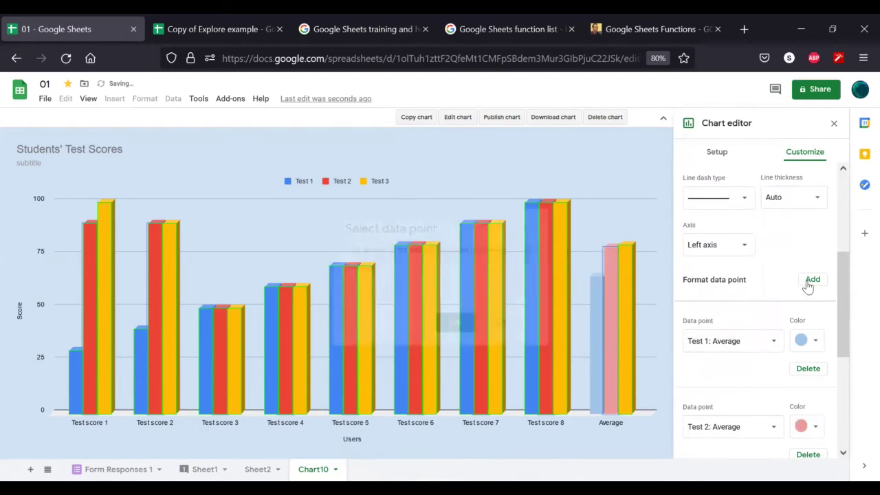
click(462, 289)
scroll(413, 433, down, 5)
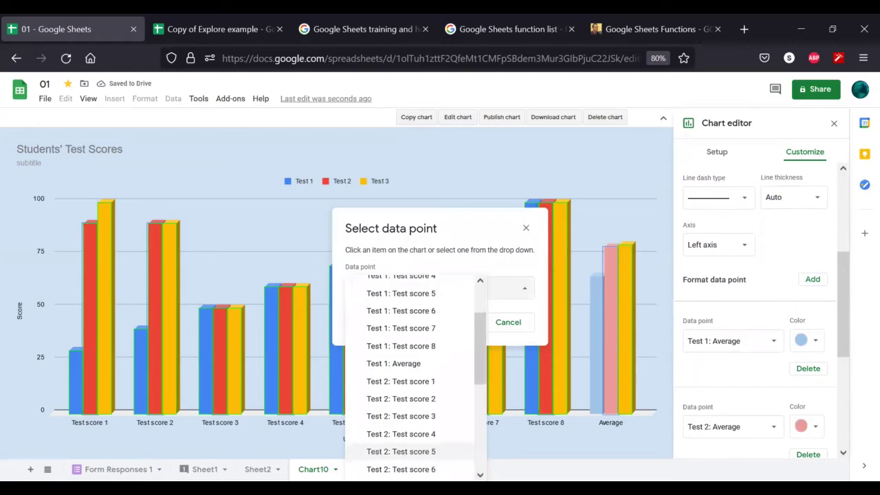
click(393, 469)
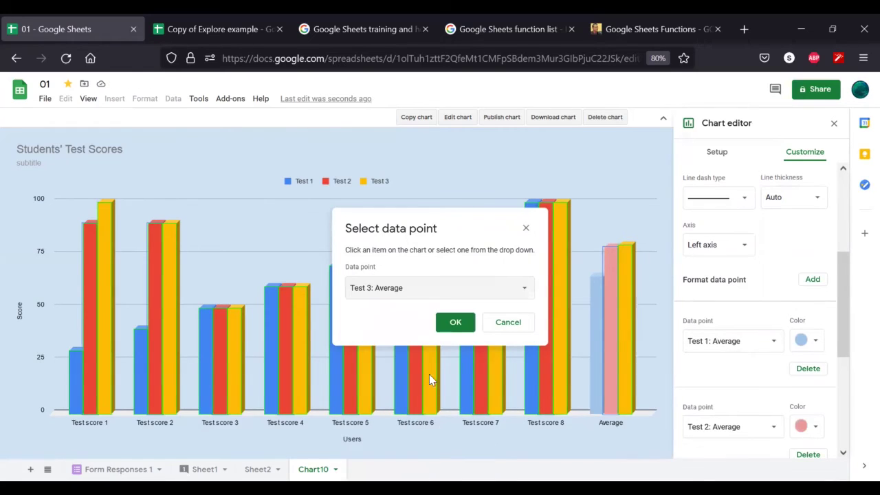
click(456, 322)
scroll(788, 385, down, 2)
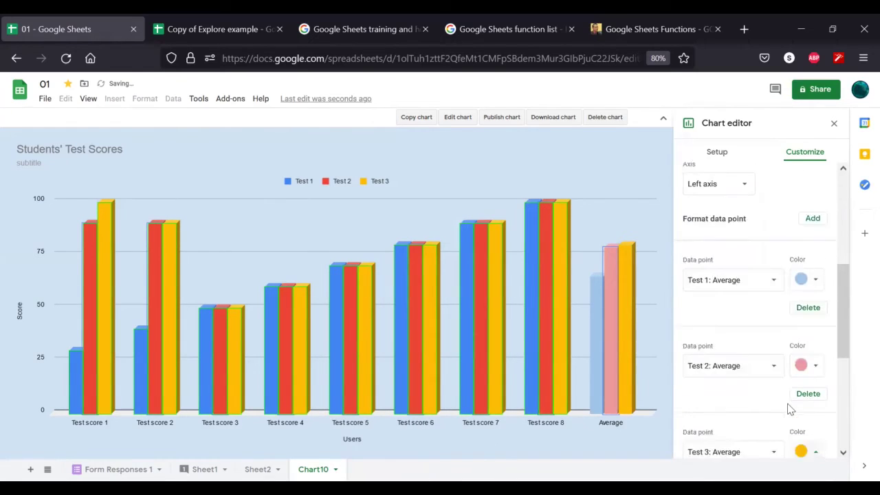
click(807, 383)
click(737, 249)
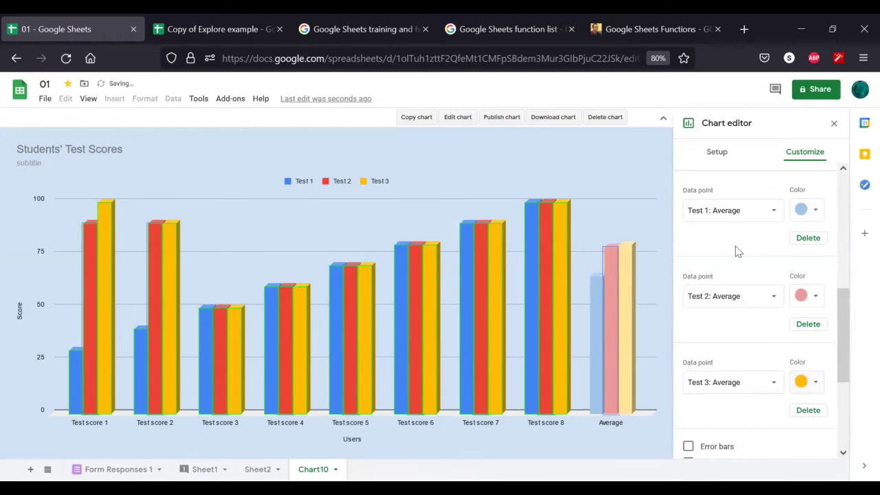
scroll(726, 385, up, 1)
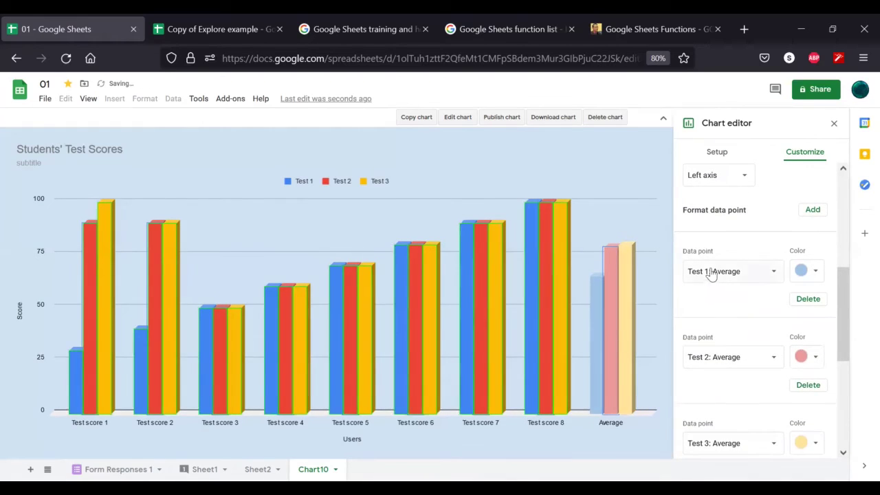
scroll(725, 295, up, 2)
Turn on error bars for all series, with type Percent and value 10
scroll(723, 289, down, 4)
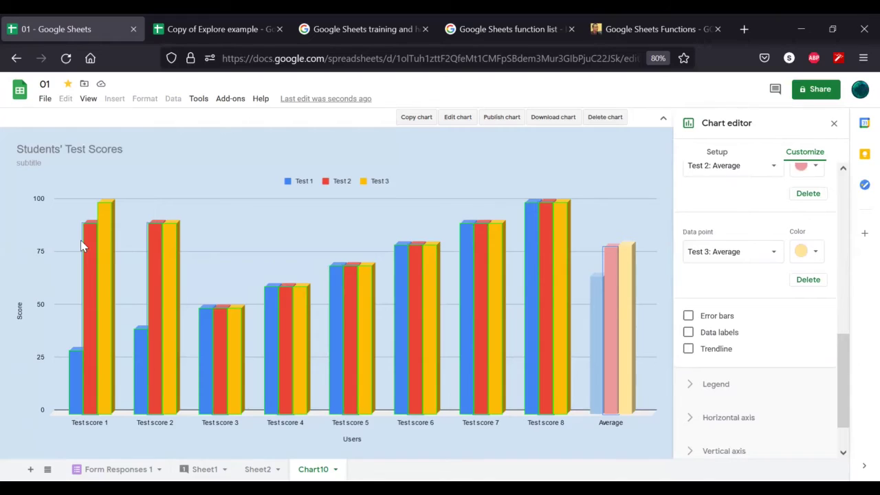
click(689, 316)
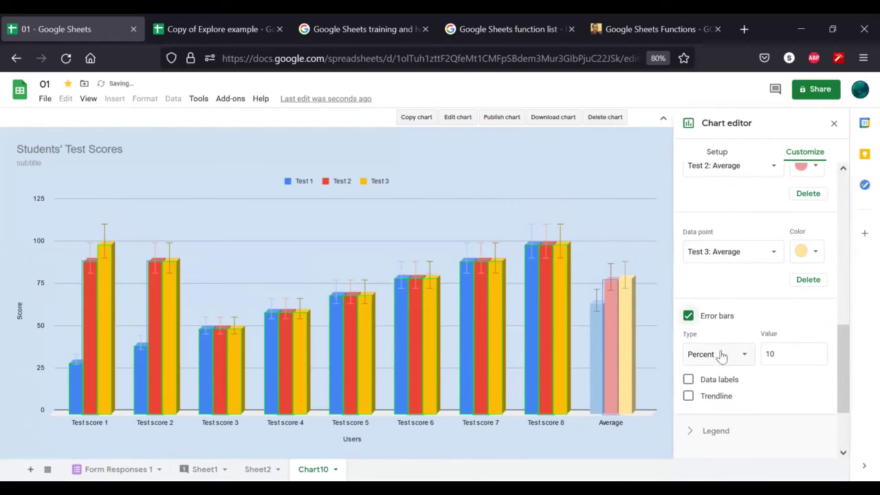
click(793, 359)
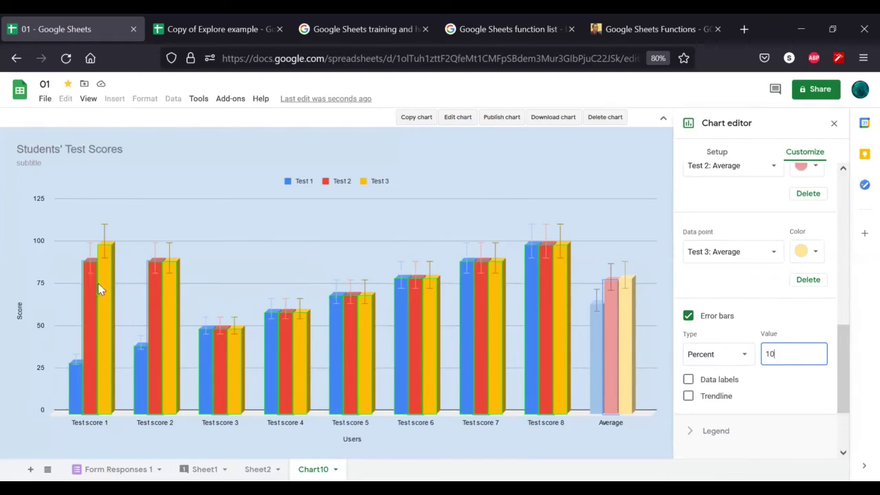
Try the Standard Deviation type for the error bars, and set it back to Percent
click(730, 357)
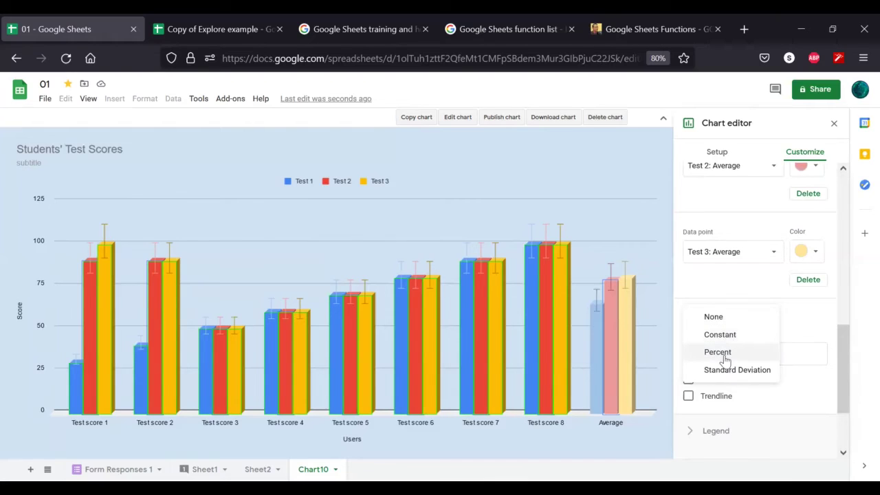
click(720, 370)
click(715, 353)
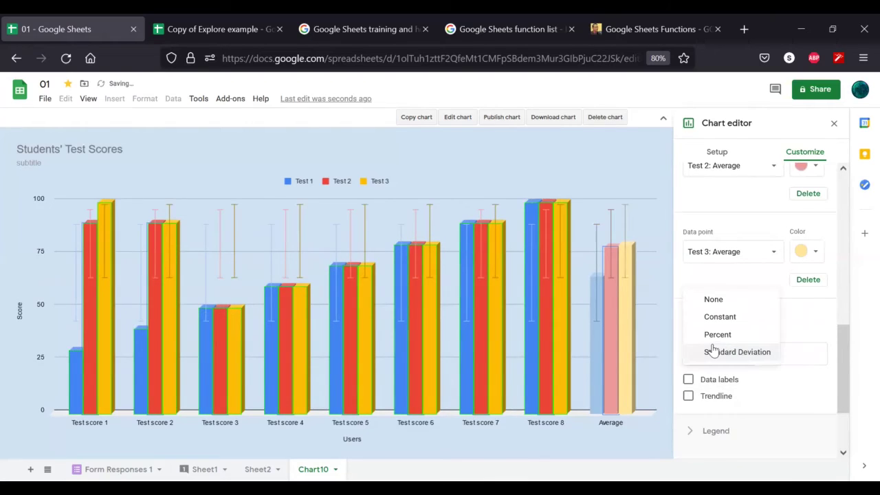
click(717, 334)
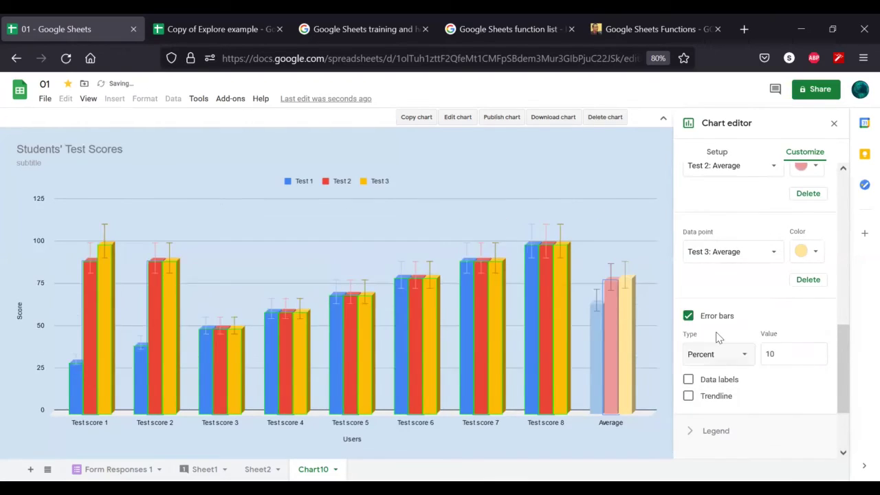
click(718, 354)
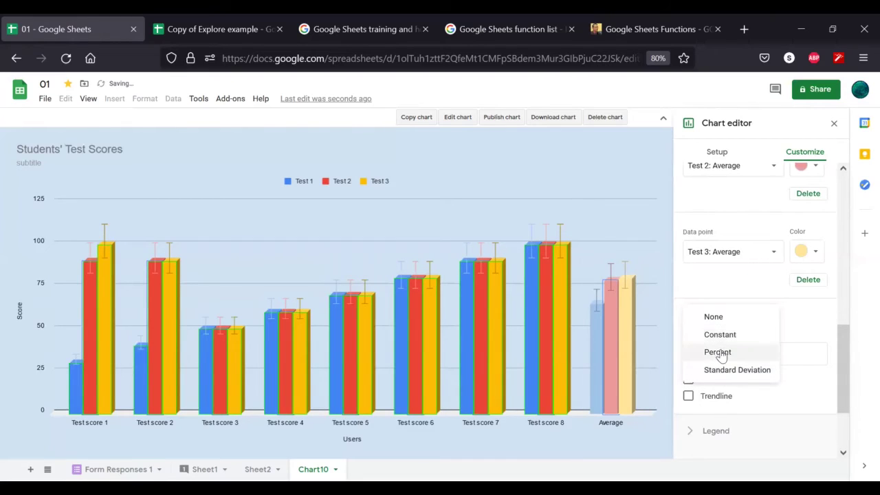
click(717, 352)
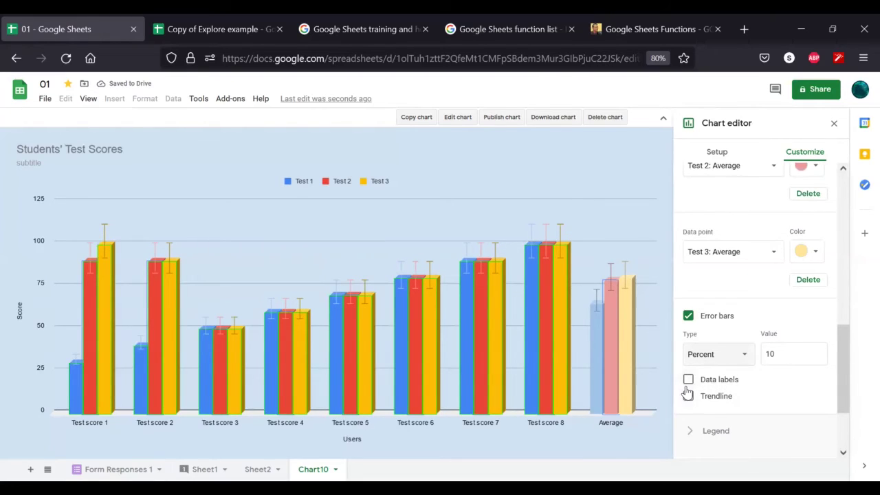
Turn on data labels for all series, try the None label type, and turn the value labels back on
click(688, 379)
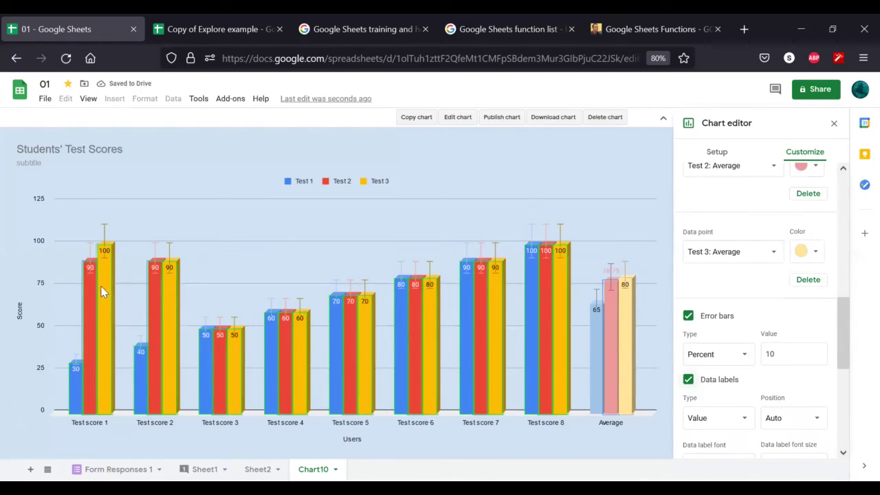
scroll(750, 320, down, 3)
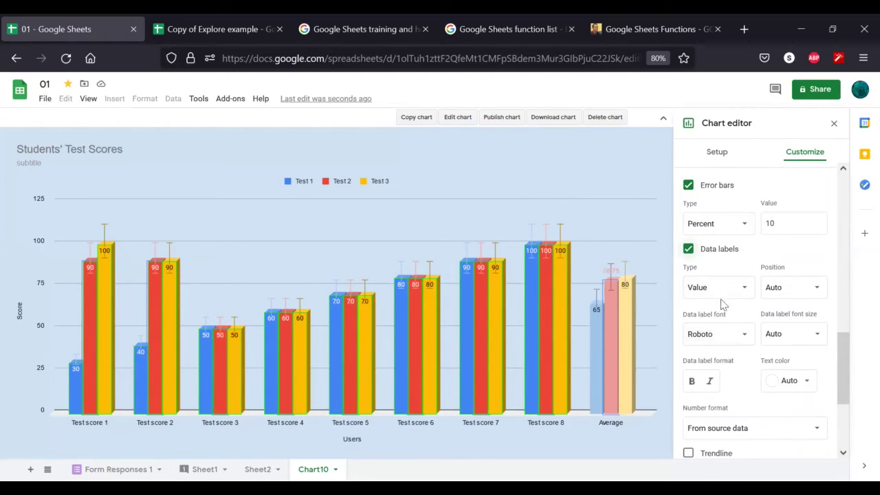
click(720, 297)
click(742, 323)
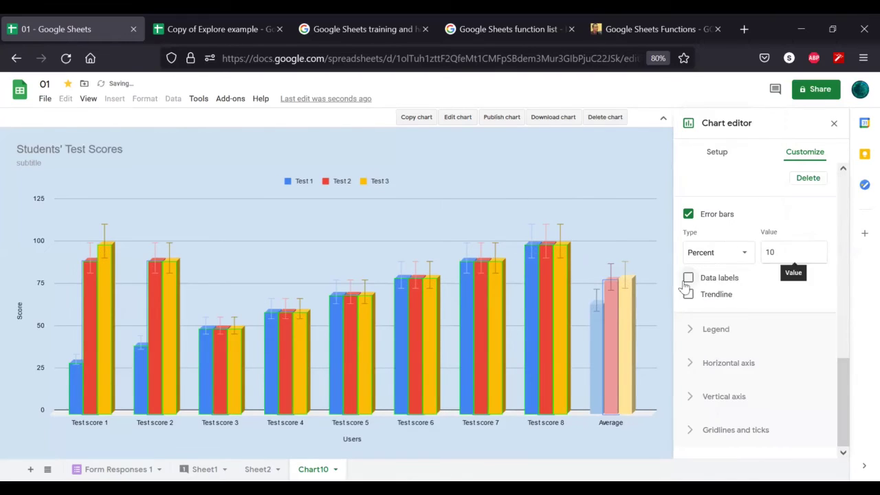
click(688, 277)
scroll(797, 354, down, 1)
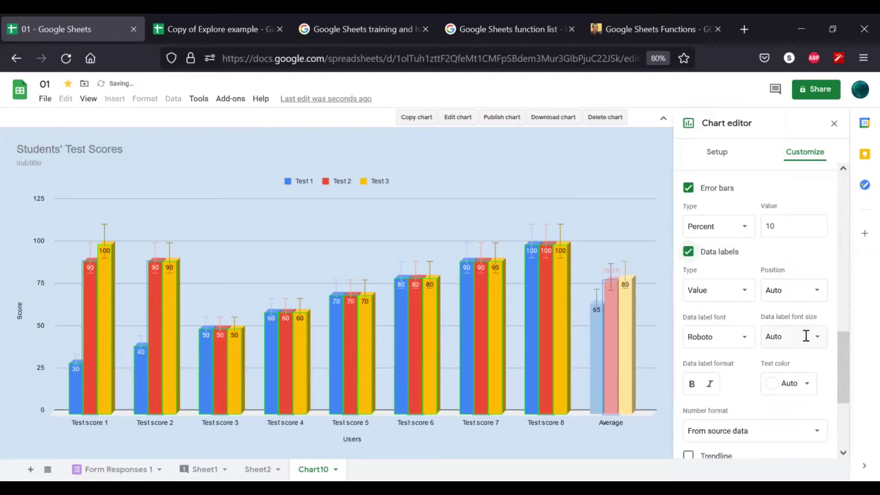
Set the data label position to Inside end for all series
click(784, 300)
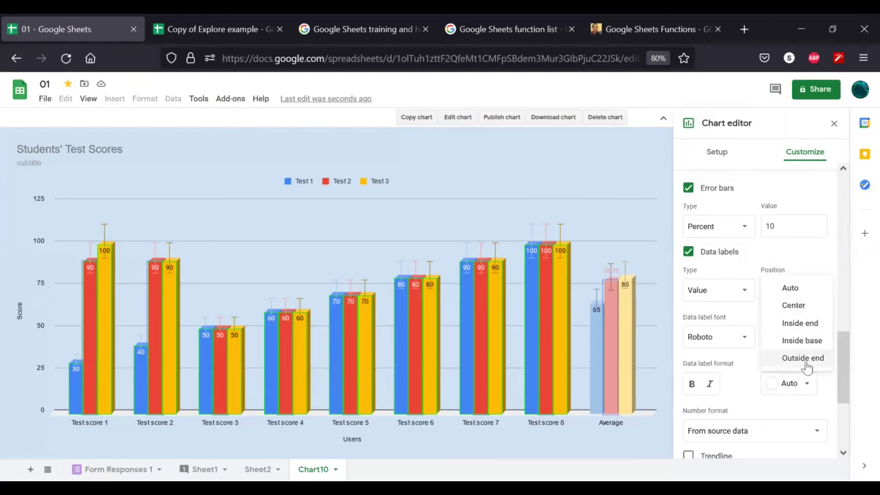
click(814, 326)
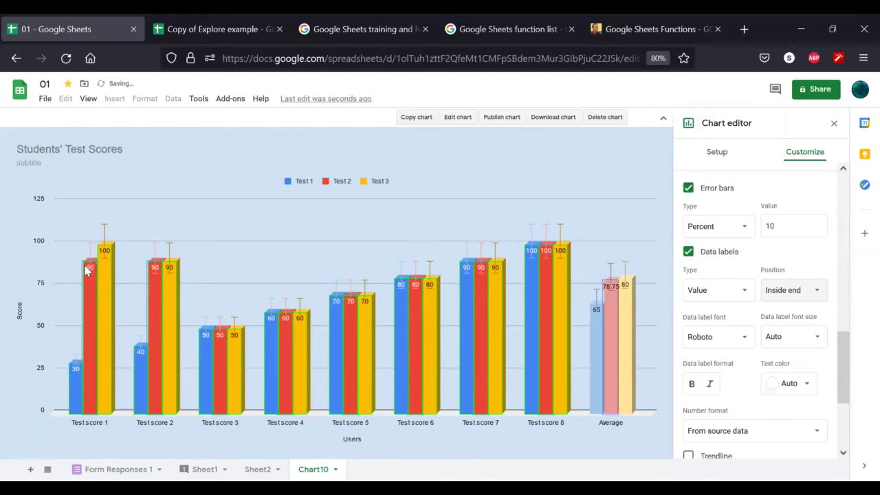
scroll(756, 324, down, 3)
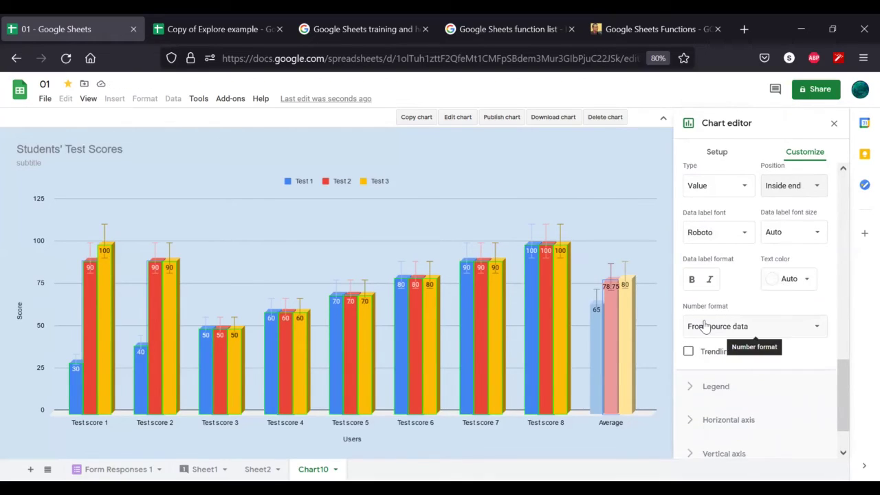
scroll(741, 286, up, 3)
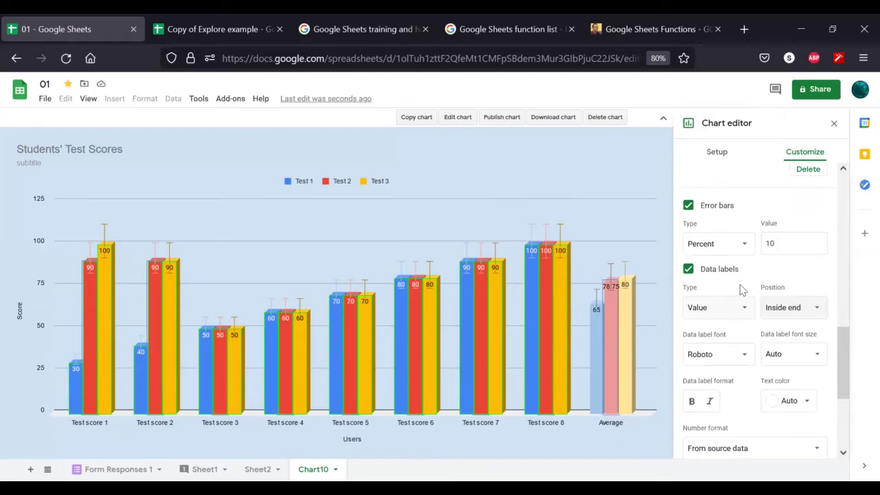
Try the Currency number format on the data labels, and set it back to From source data
scroll(719, 371, down, 3)
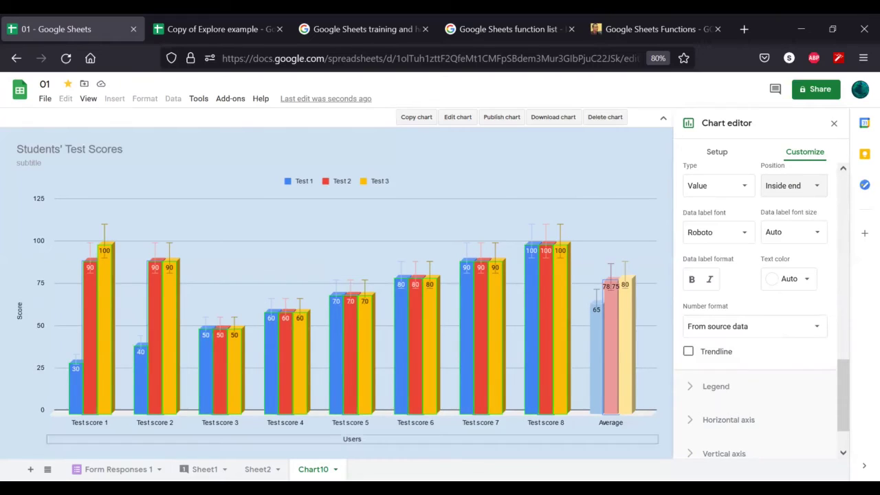
click(754, 331)
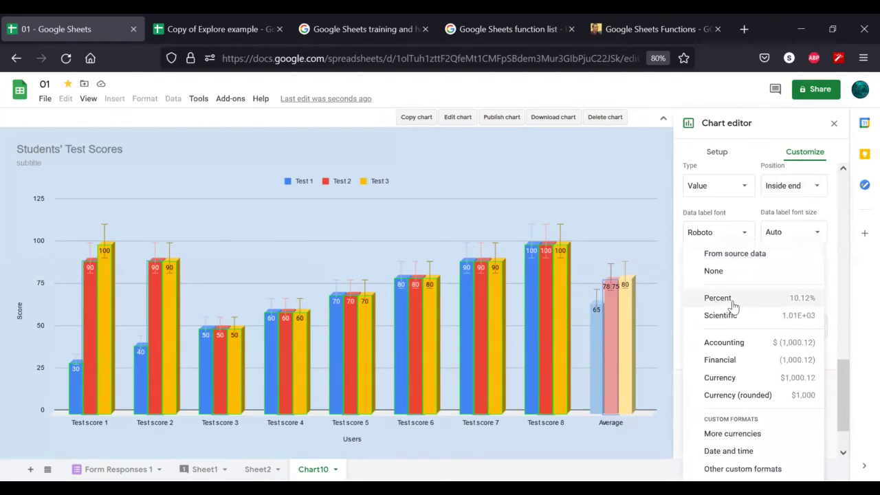
click(740, 379)
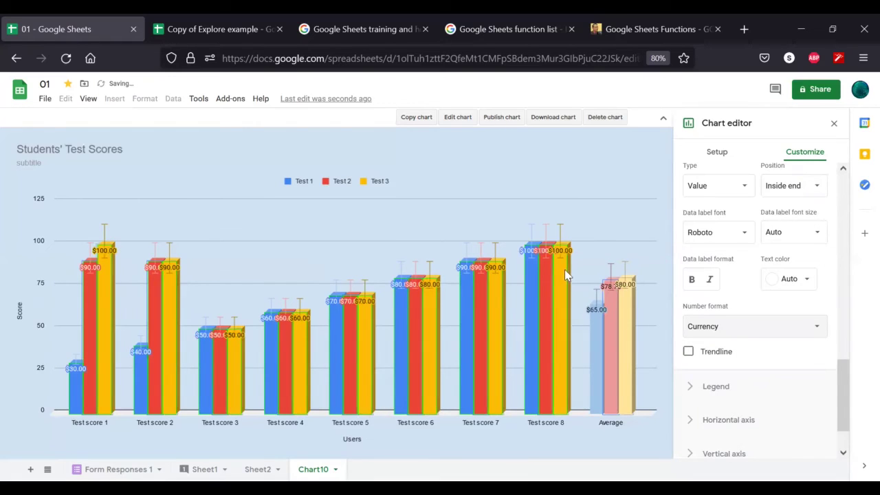
click(729, 334)
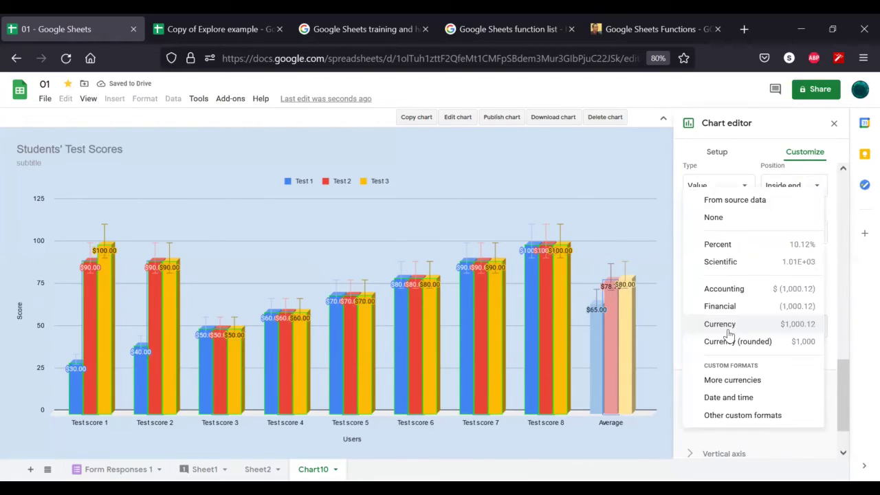
click(735, 201)
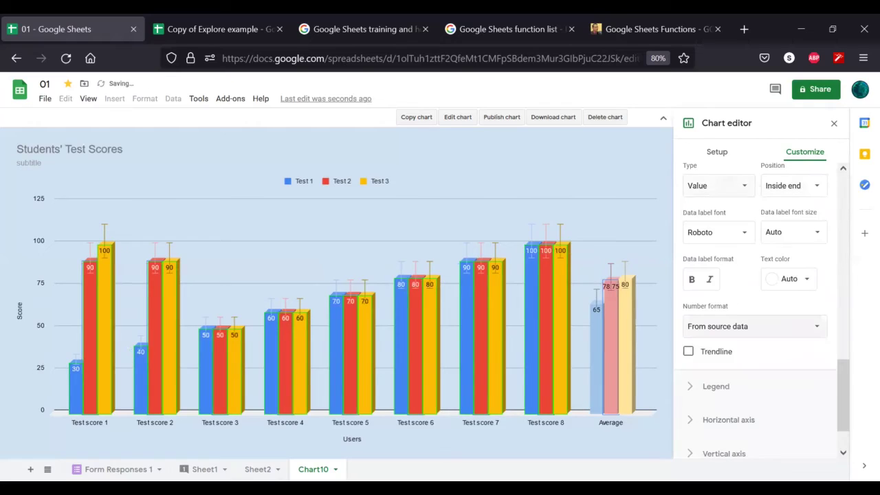
Add a linear trendline to all series
click(688, 352)
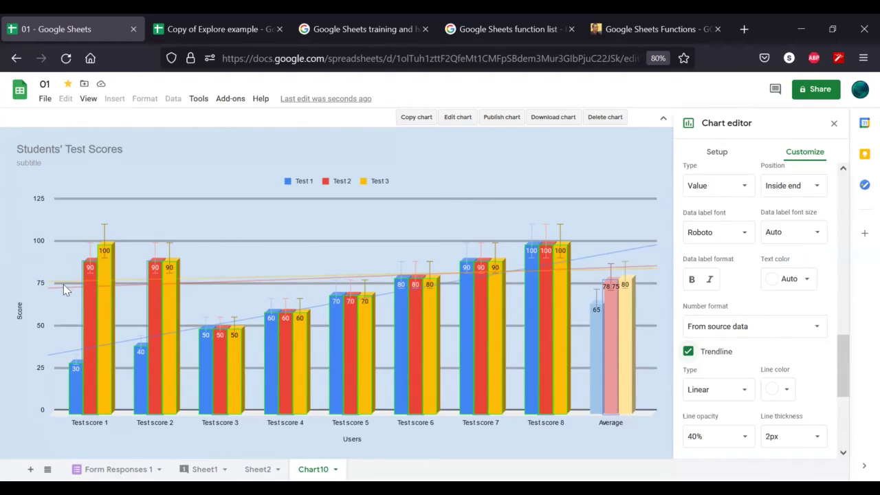
scroll(794, 349, down, 2)
scroll(794, 348, down, 1)
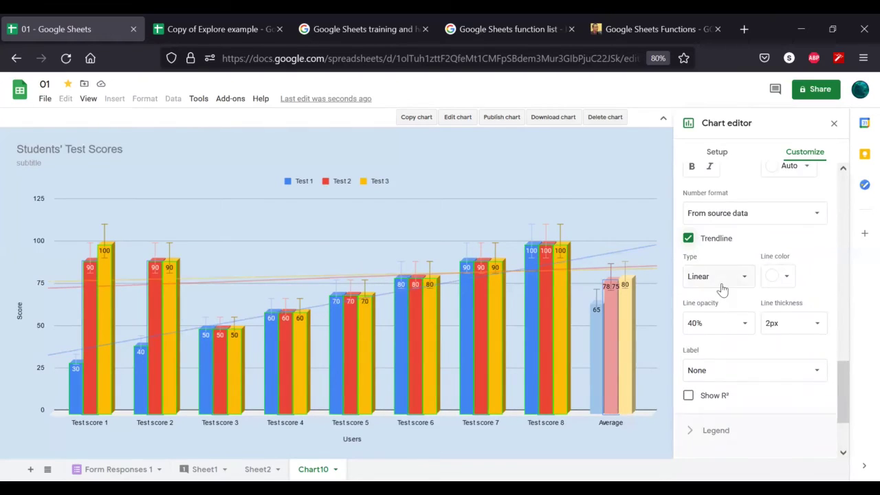
Try the Exponential, Logarithmic, Power Series and Moving Average trendline types, and set the type back to Linear
click(719, 277)
click(722, 290)
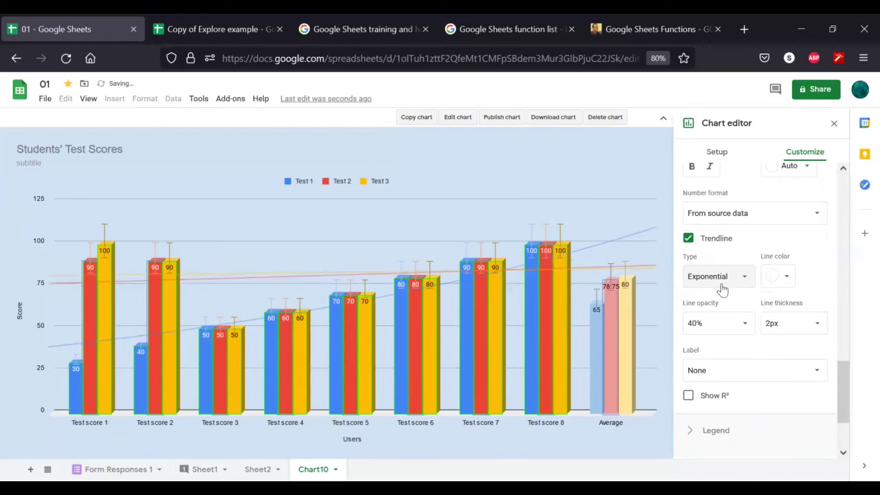
click(721, 283)
click(727, 309)
click(733, 283)
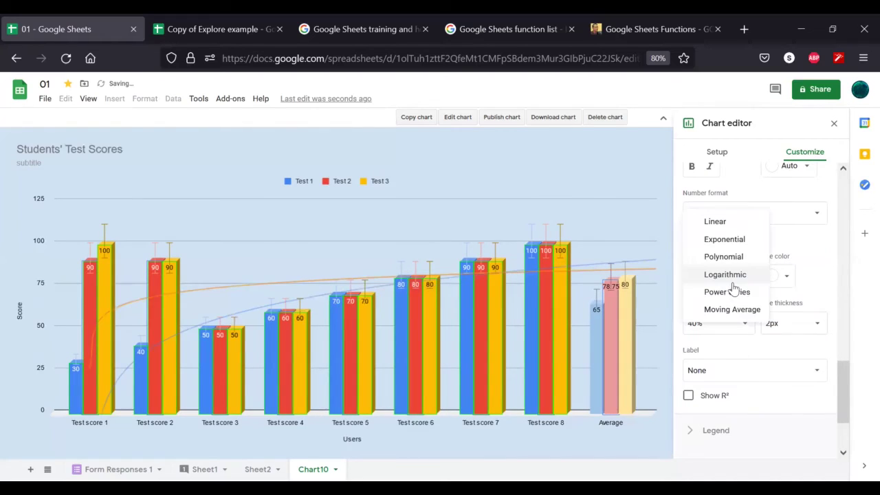
click(731, 289)
click(729, 288)
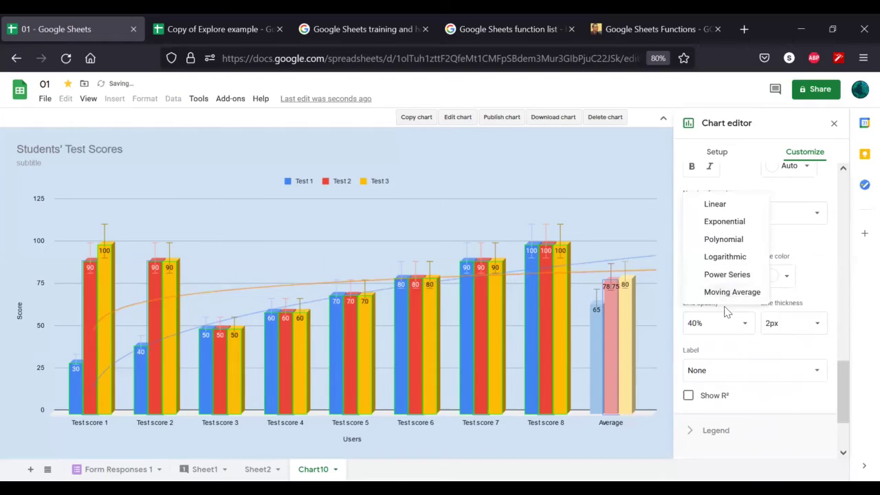
click(726, 294)
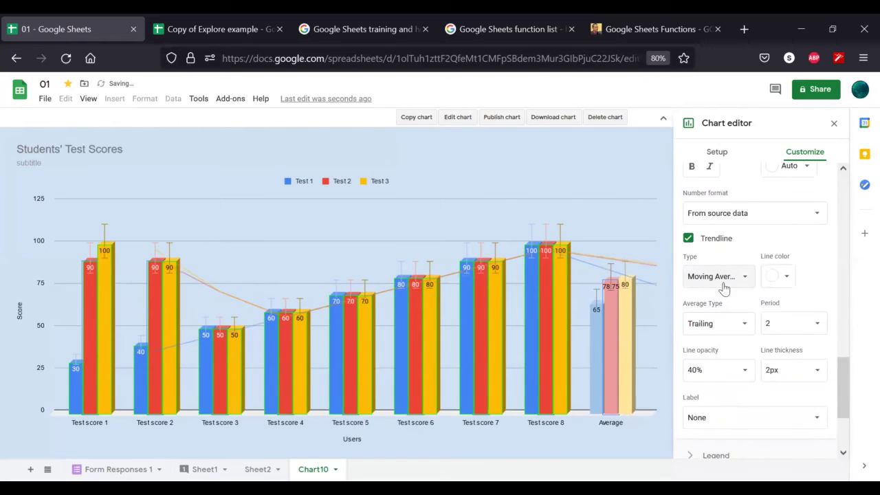
click(724, 288)
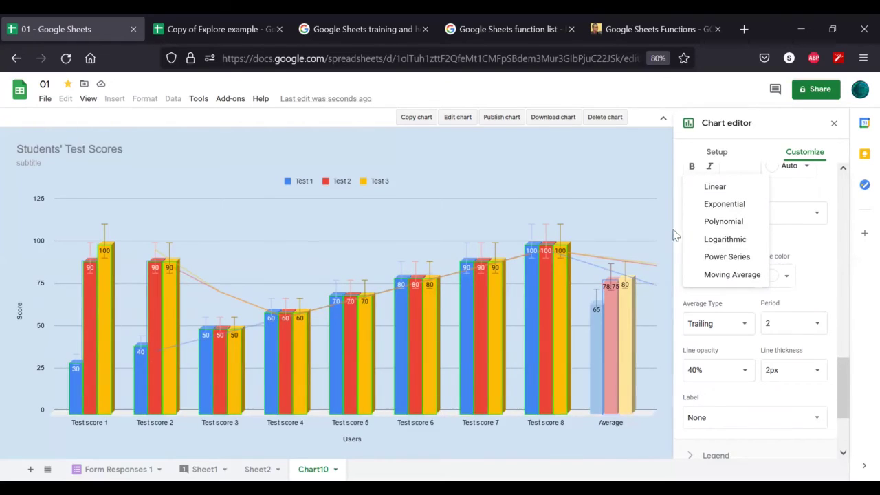
click(715, 187)
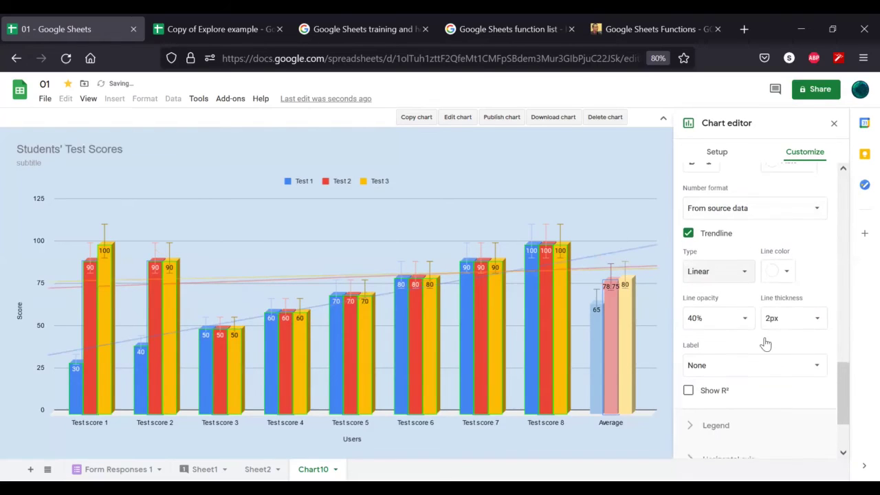
Set the trendline label for all series to Custom and show the R² value
scroll(765, 344, down, 1)
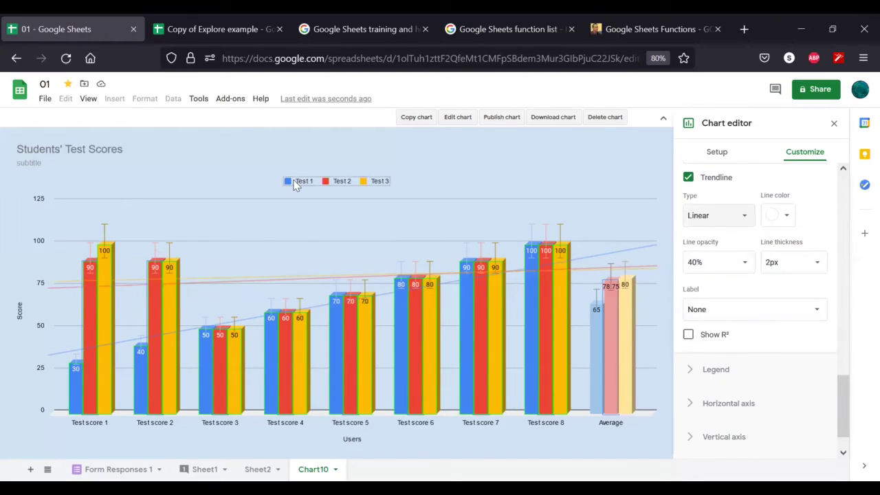
click(708, 312)
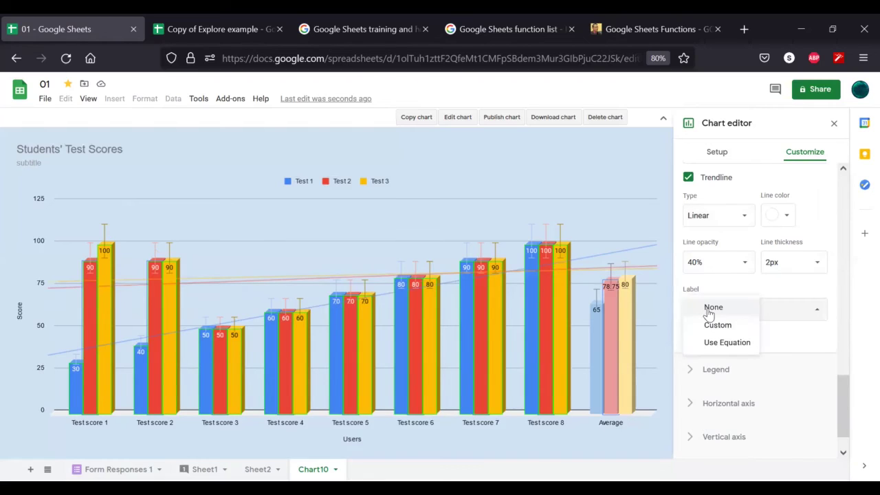
click(717, 324)
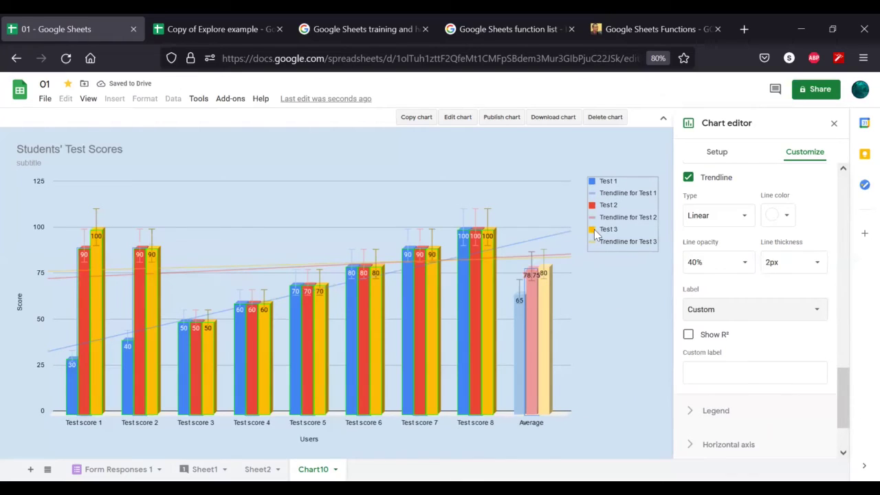
click(690, 336)
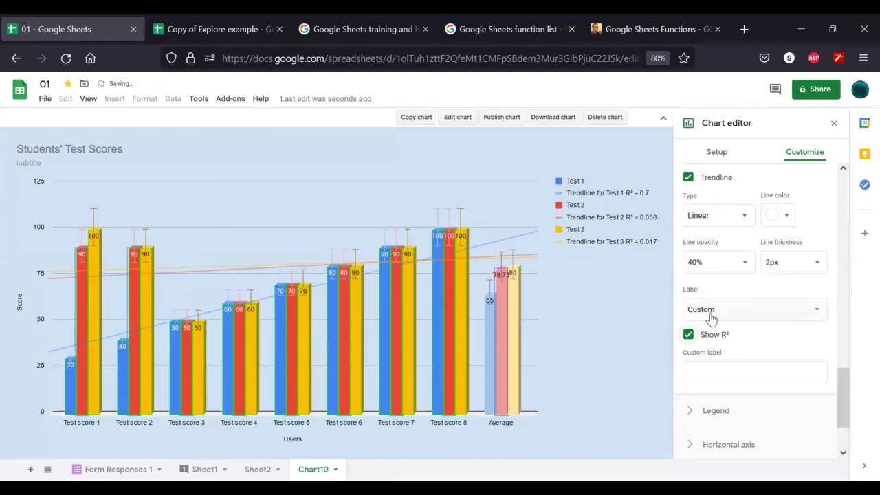
scroll(733, 329, down, 1)
scroll(716, 383, up, 1)
click(721, 356)
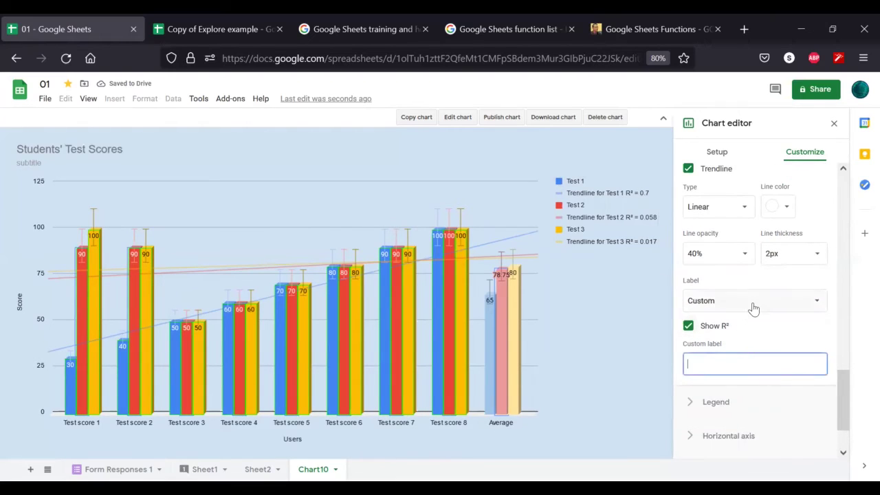
Select the Test 1 series and set its fill color to cornflower blue
scroll(751, 305, up, 2)
scroll(703, 265, up, 4)
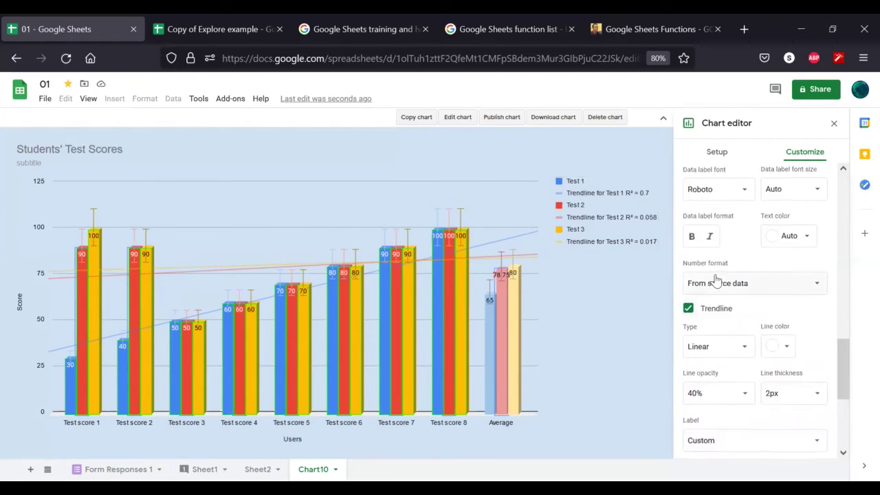
scroll(732, 320, down, 1)
scroll(737, 325, down, 3)
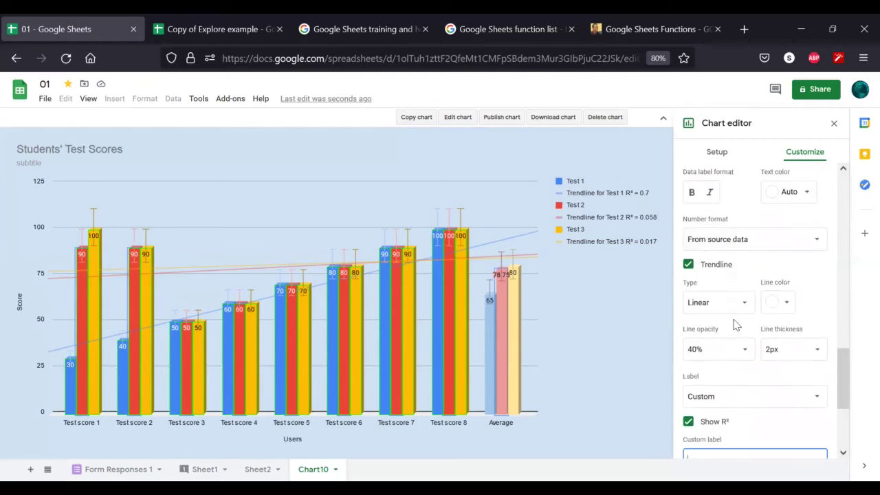
scroll(736, 325, up, 3)
scroll(734, 324, up, 5)
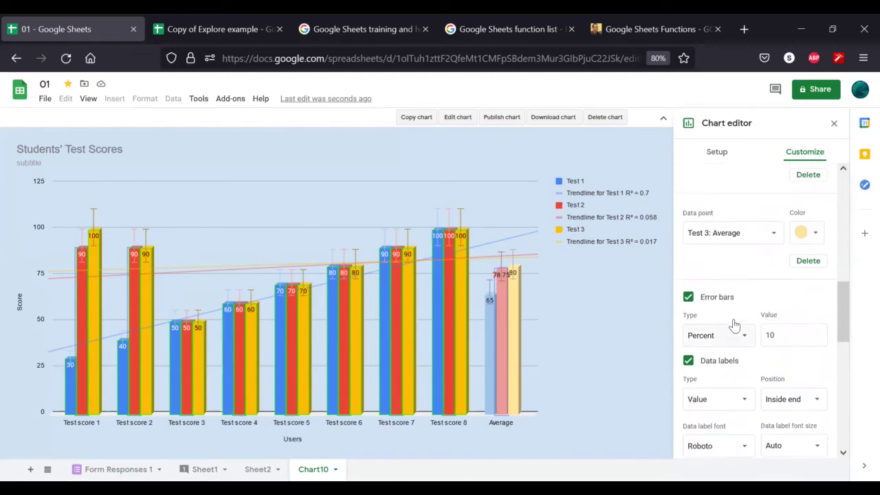
scroll(734, 324, up, 3)
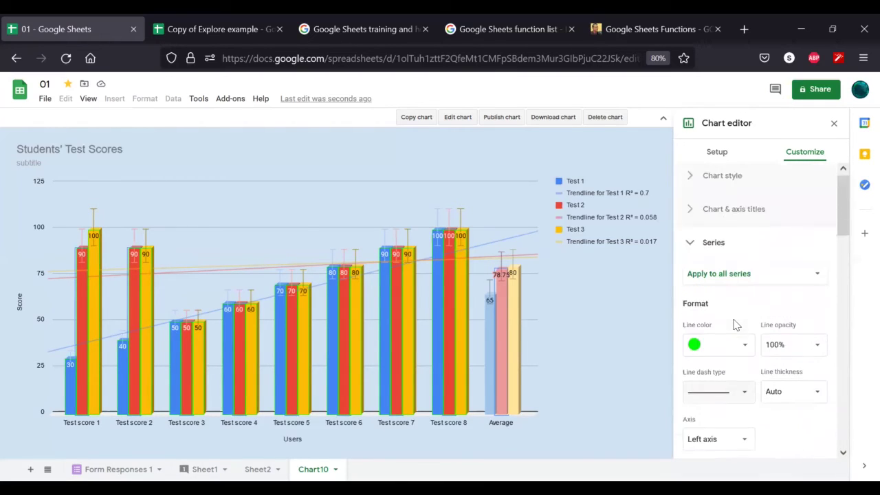
click(744, 280)
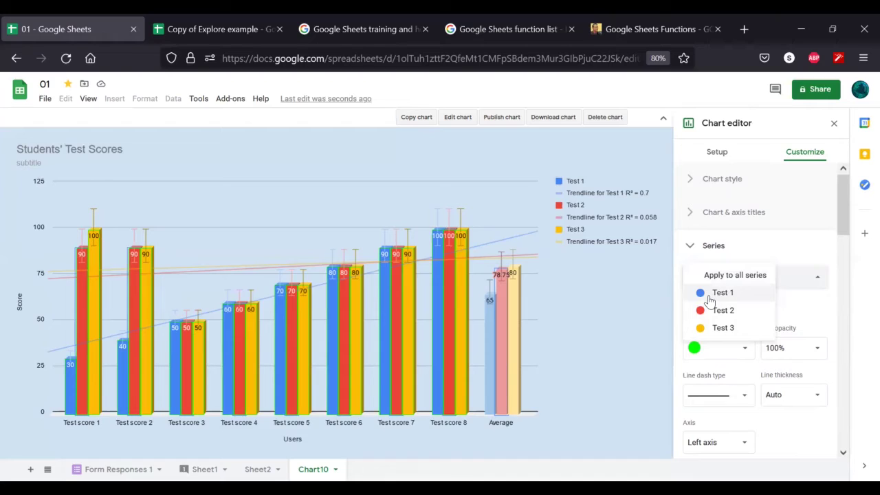
click(709, 295)
scroll(757, 320, down, 2)
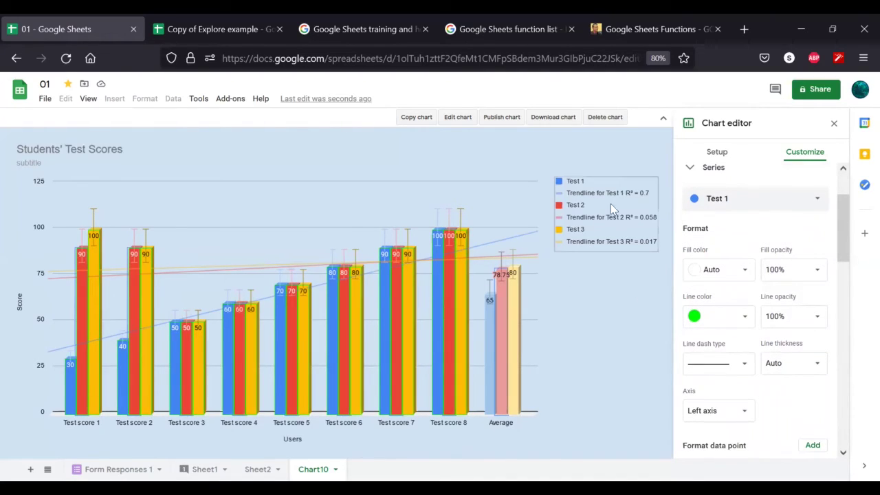
click(712, 270)
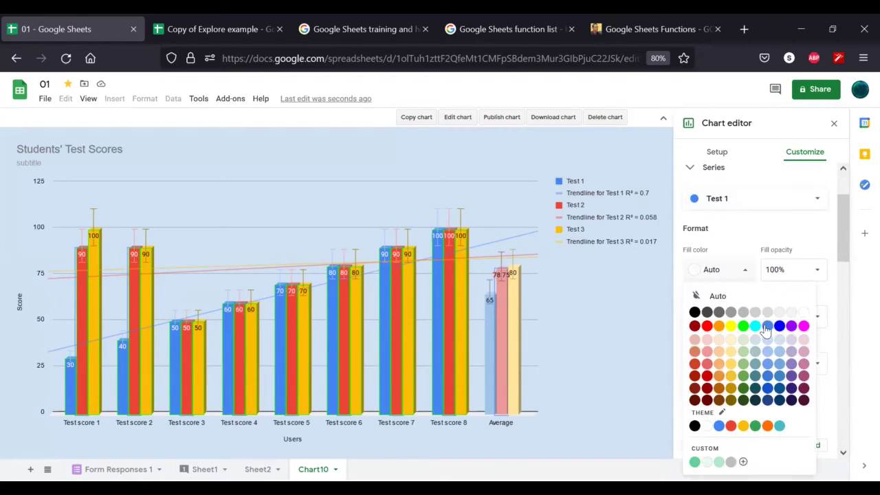
click(767, 326)
Try a magenta fill color on the Test 1 series, and set it back to cornflower blue
click(722, 270)
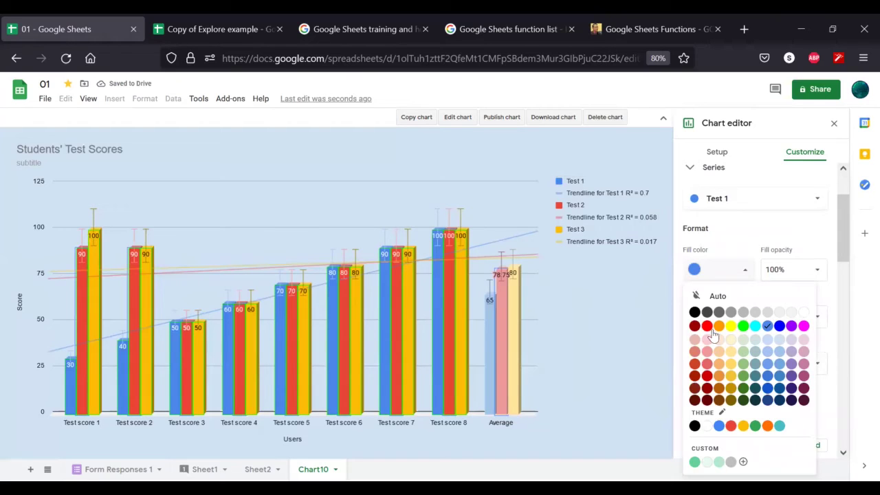
click(802, 328)
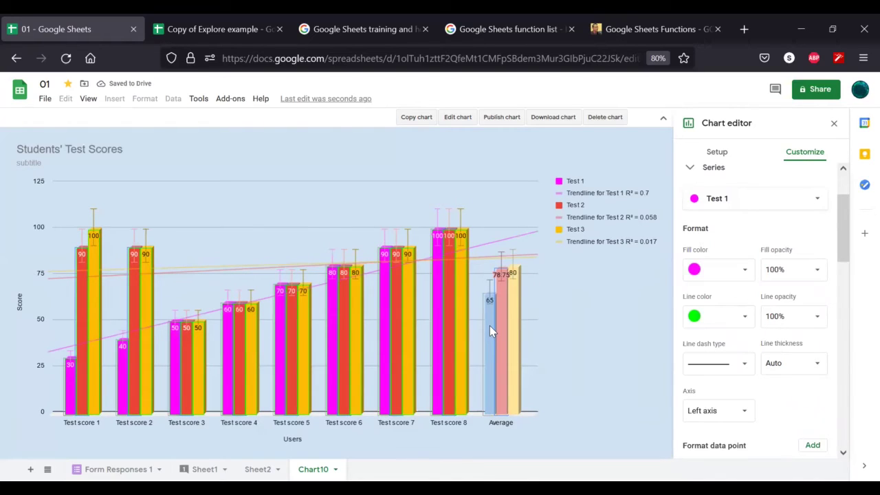
click(708, 271)
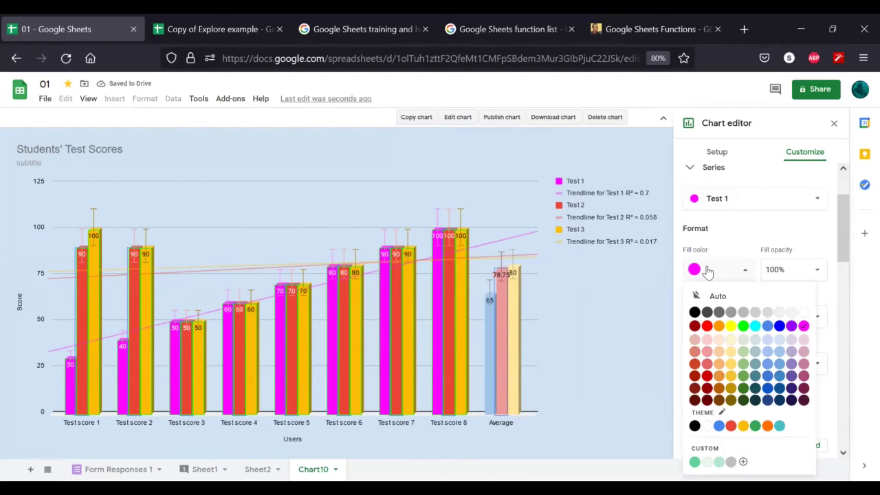
click(767, 326)
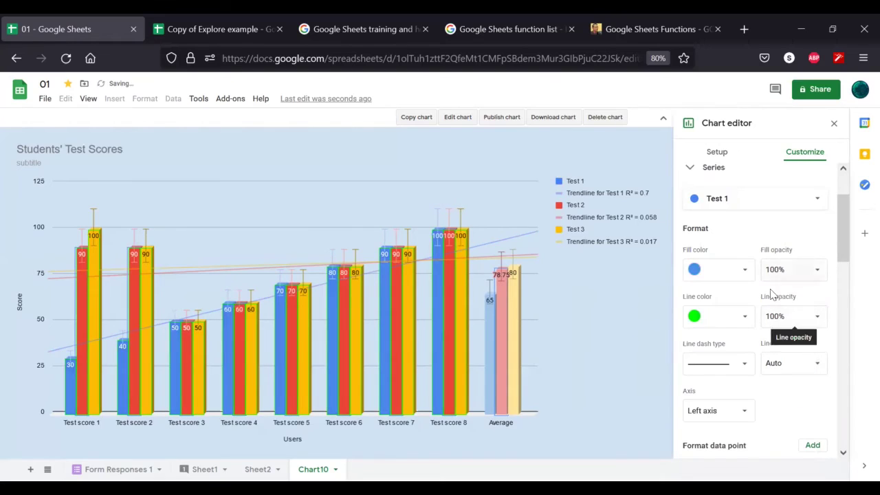
Try a red line color on the Test 1 series, and set it back to green
click(727, 314)
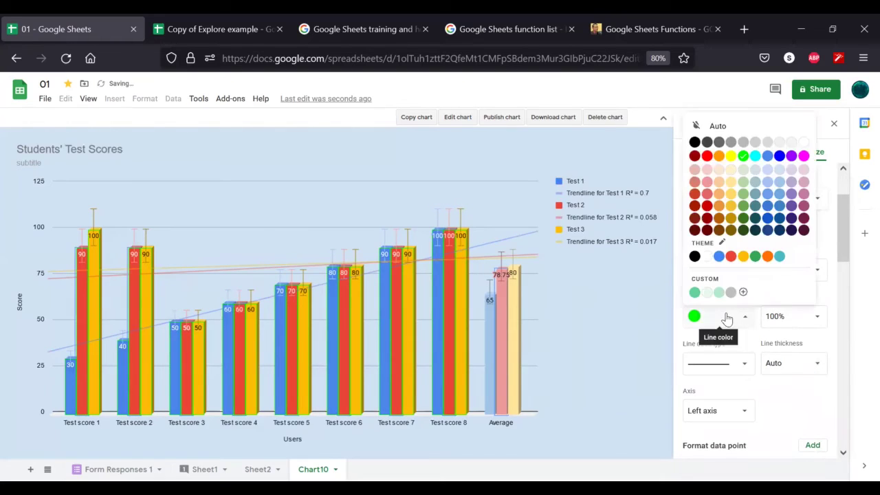
click(707, 156)
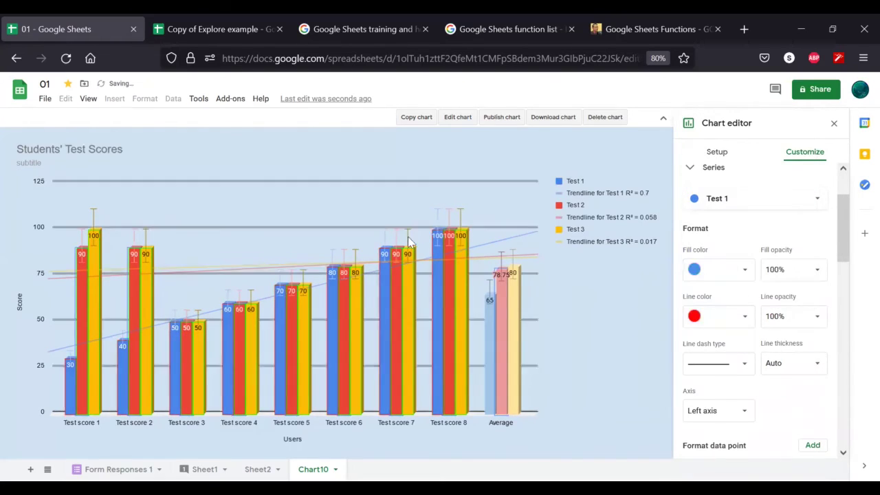
click(725, 328)
click(741, 158)
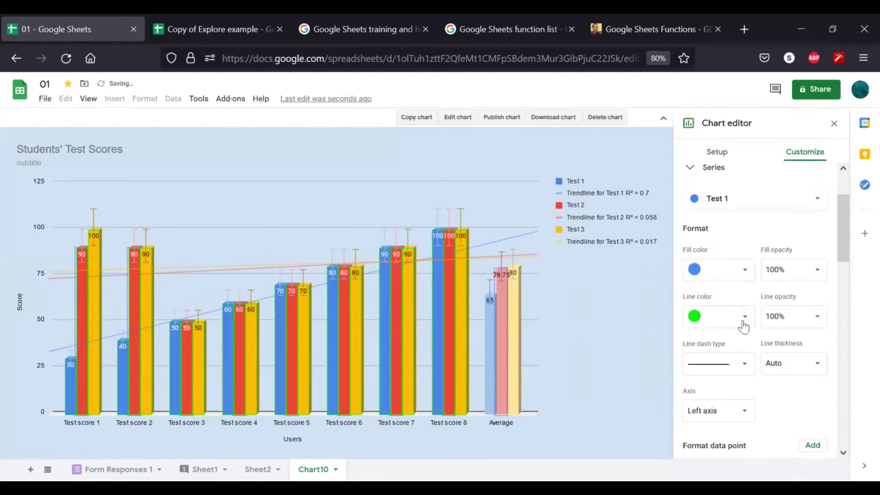
Try the right axis for the Test 1 series, and set it back to the left axis
scroll(743, 325, down, 3)
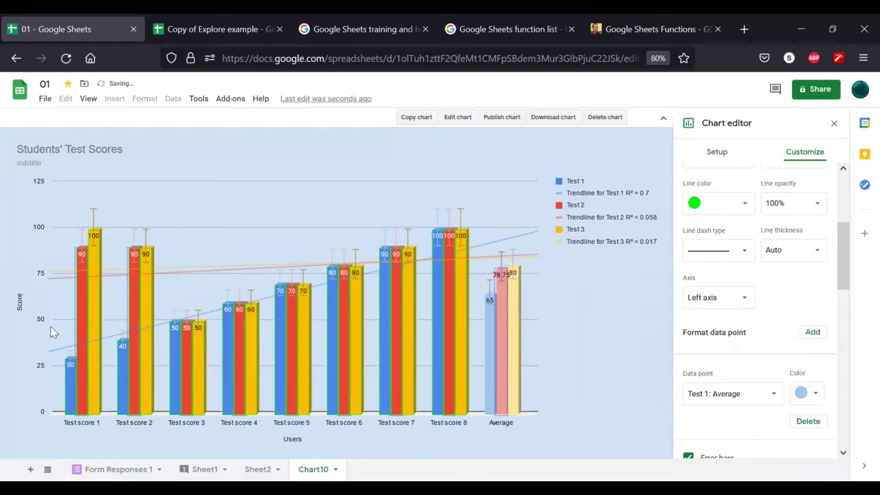
click(729, 301)
click(699, 310)
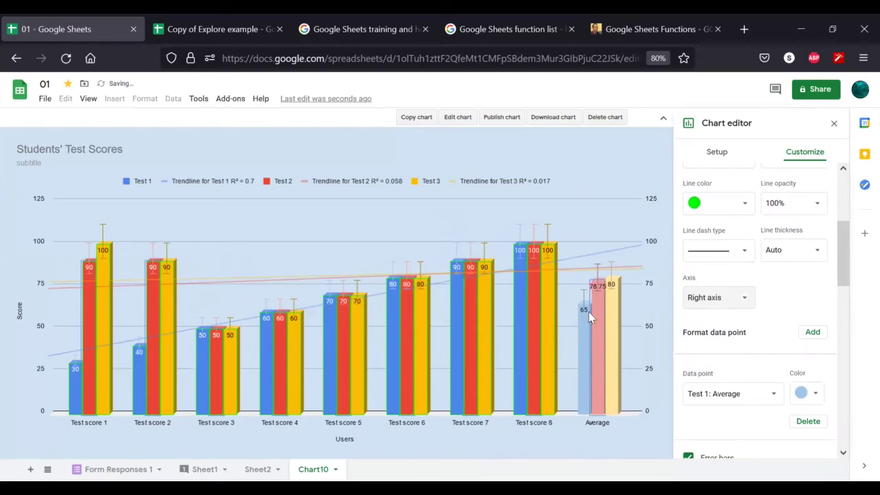
click(43, 233)
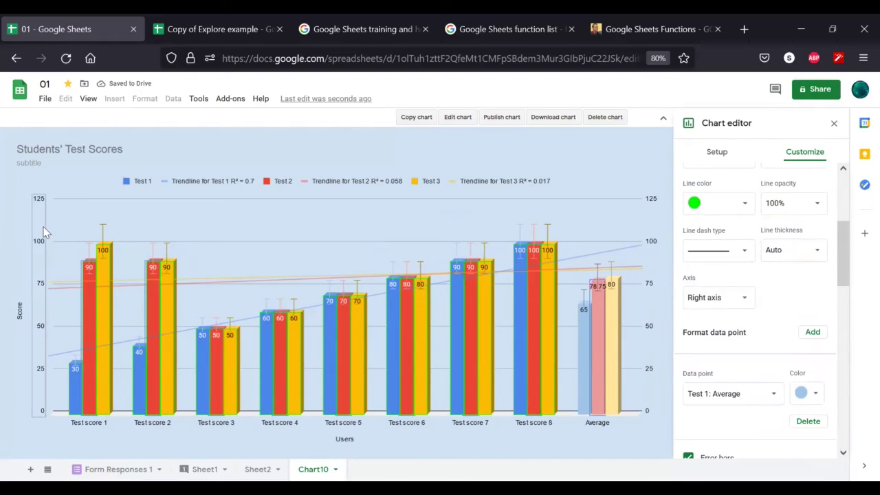
click(691, 197)
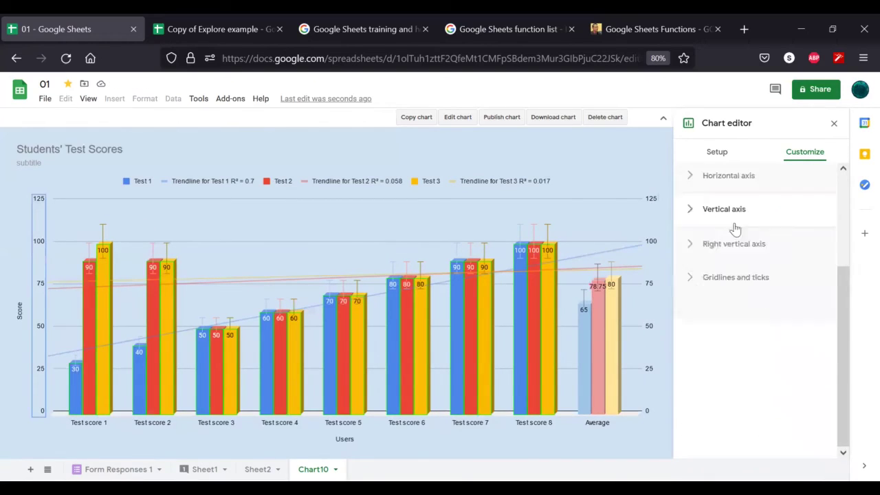
click(689, 246)
scroll(729, 324, down, 3)
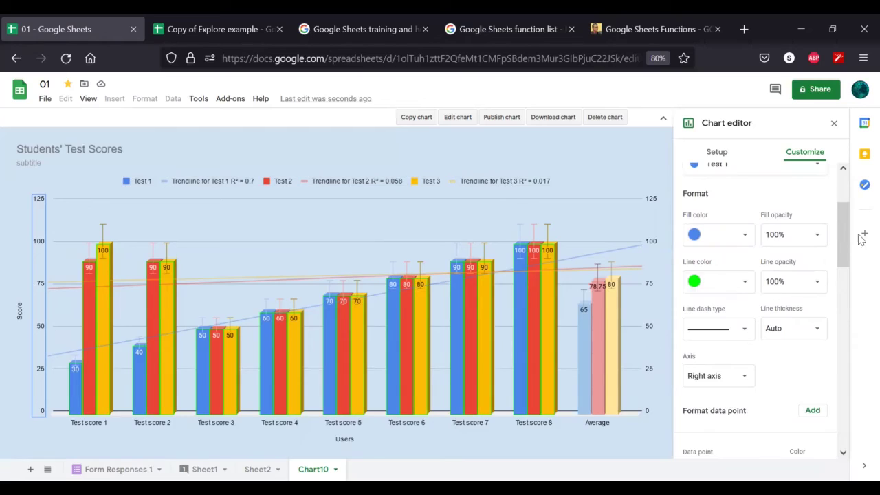
scroll(786, 273, up, 1)
scroll(786, 273, up, 1)
click(708, 223)
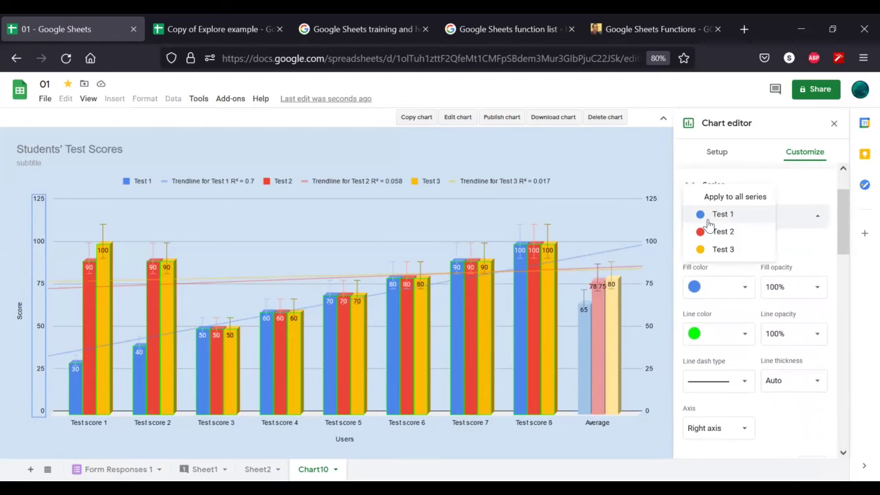
click(813, 251)
scroll(762, 333, down, 2)
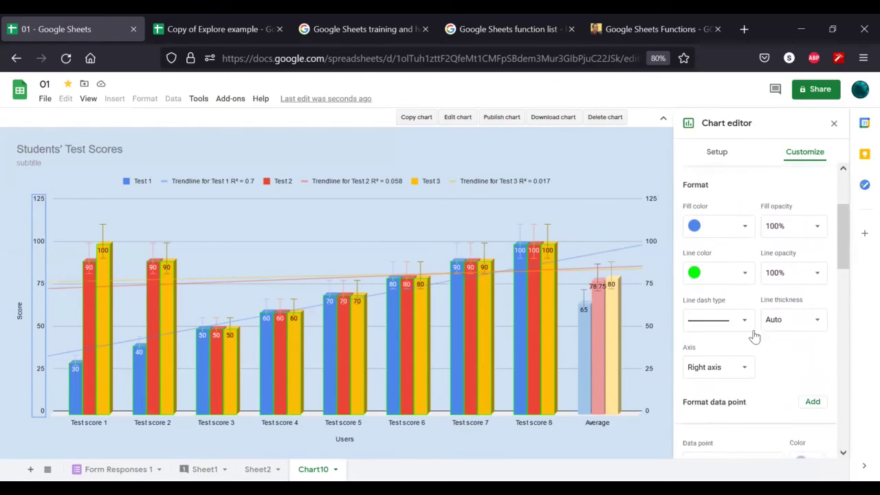
click(727, 319)
click(715, 295)
scroll(755, 330, down, 3)
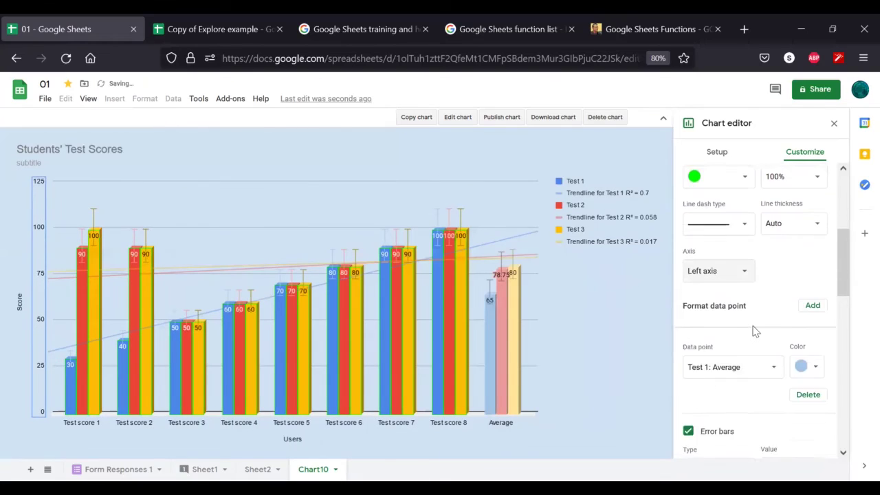
Turn the error bars and the data labels of the Test 1 series off and back on
scroll(755, 331, down, 1)
scroll(739, 305, down, 3)
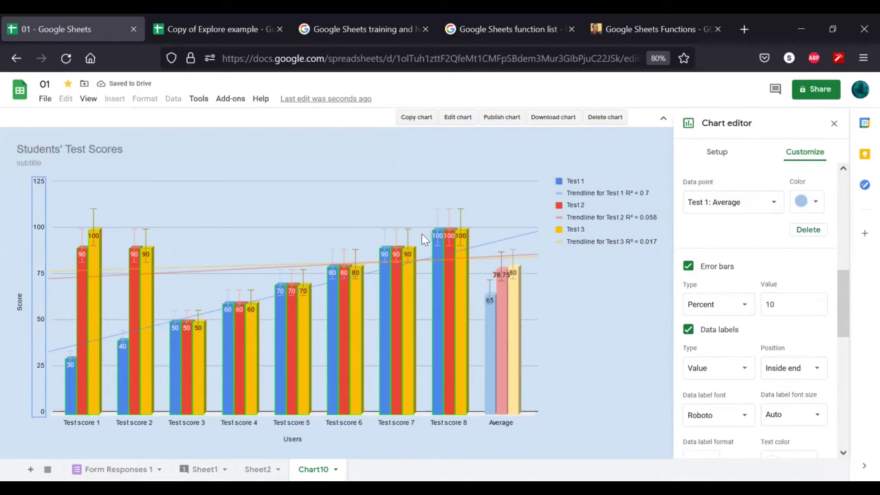
click(688, 266)
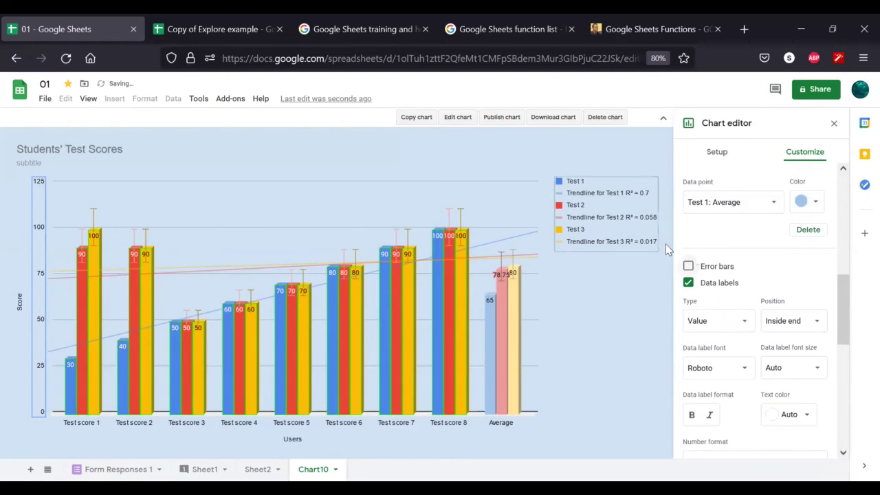
click(688, 266)
scroll(734, 319, down, 1)
scroll(733, 320, down, 2)
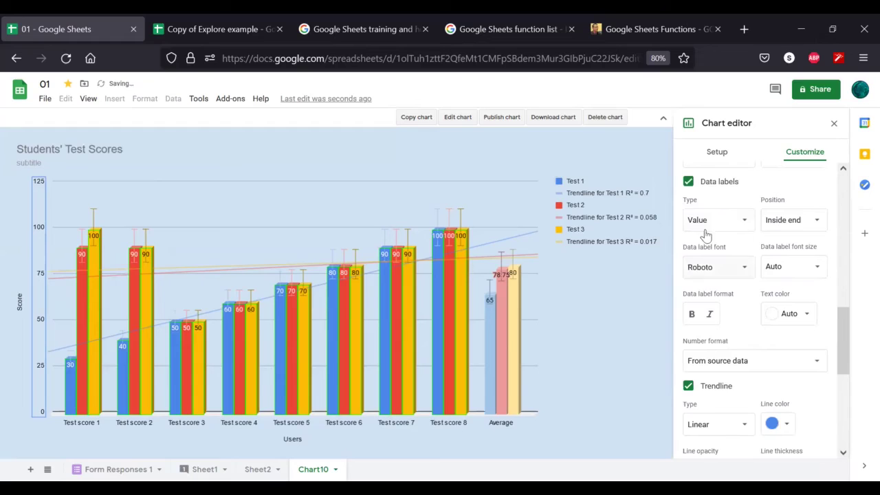
click(688, 181)
click(688, 181)
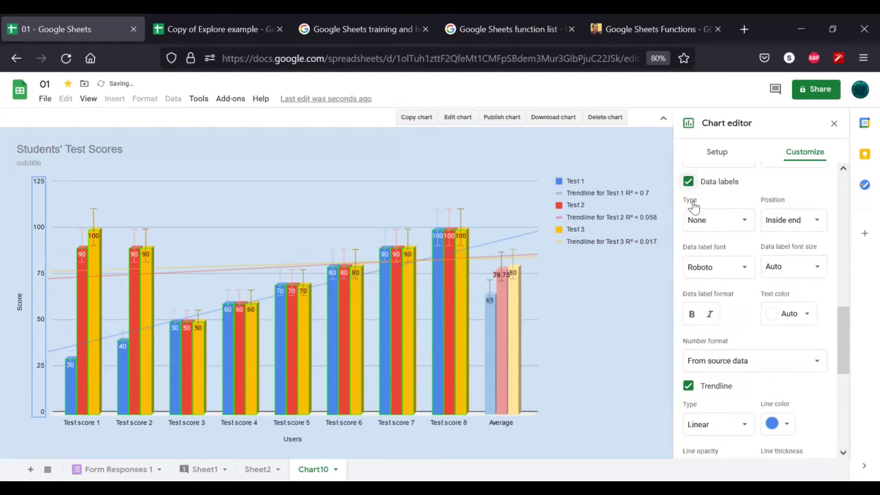
Turn the trendline of the Test 1 series off and back on
scroll(694, 350, down, 1)
click(688, 317)
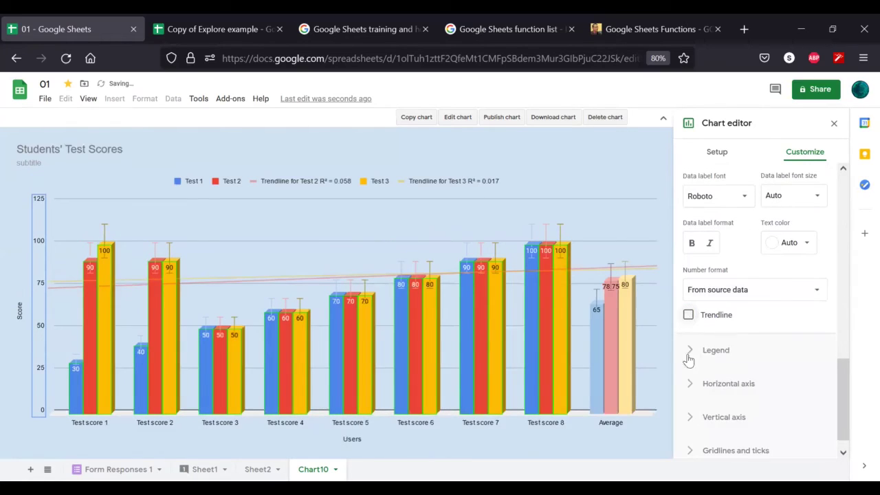
scroll(721, 323, down, 1)
click(688, 294)
Collapse the Series settings of the chart
scroll(715, 248, up, 5)
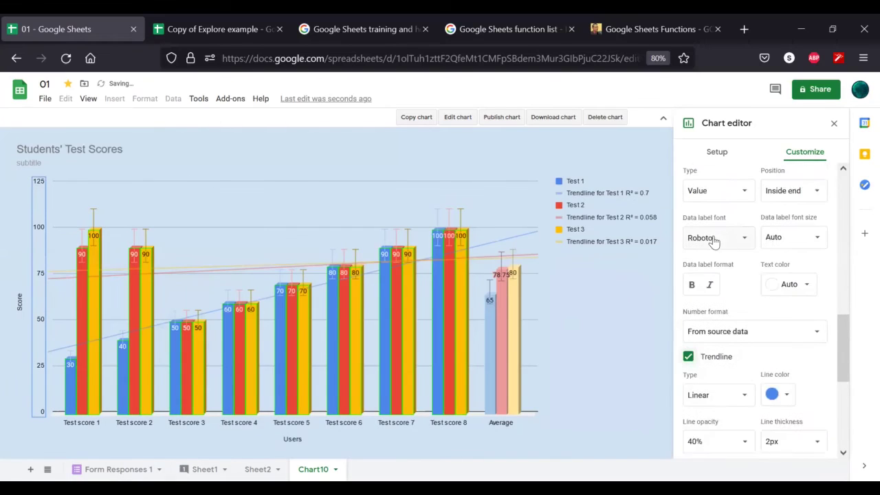
scroll(715, 235, up, 5)
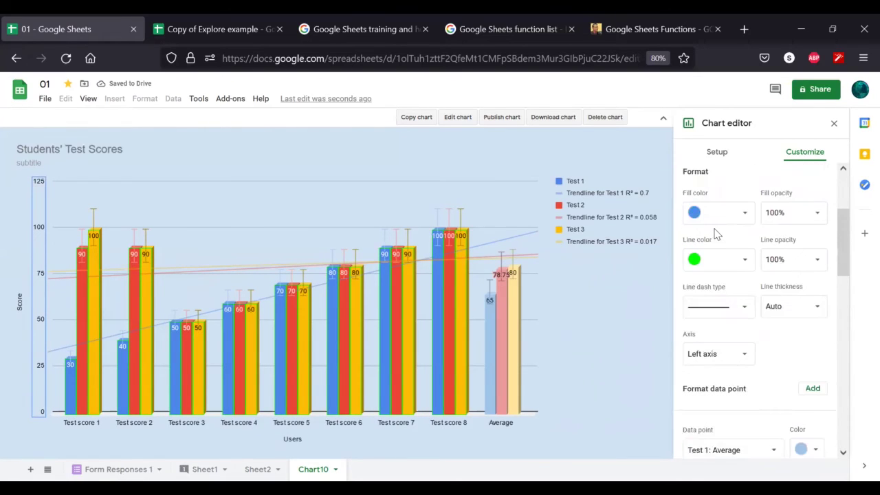
click(691, 249)
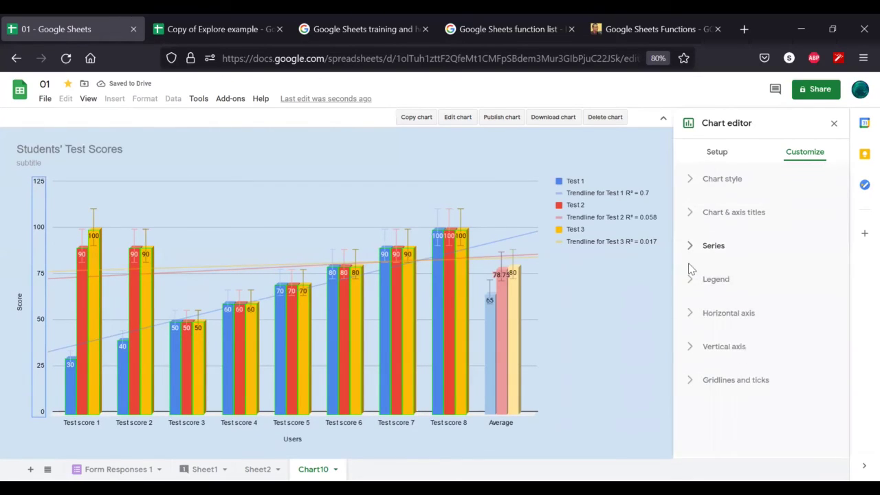
Place the chart legend in the Bottom position, and collapse the Legend settings
click(691, 288)
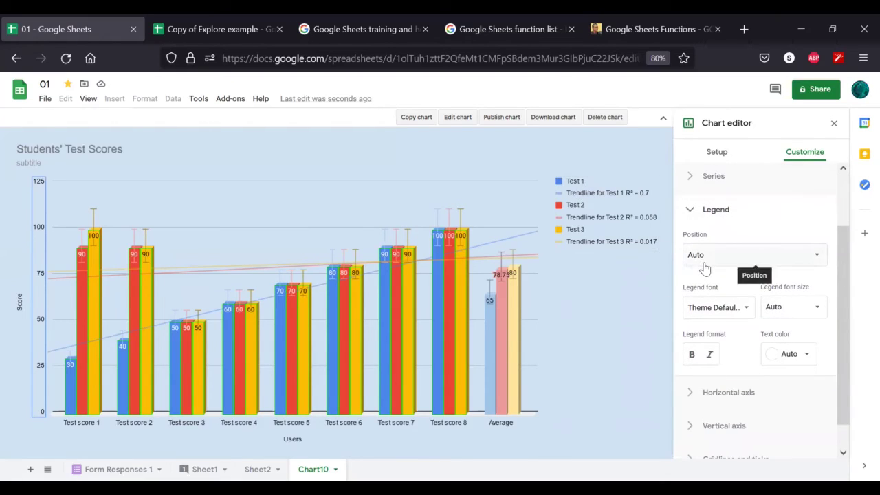
click(746, 260)
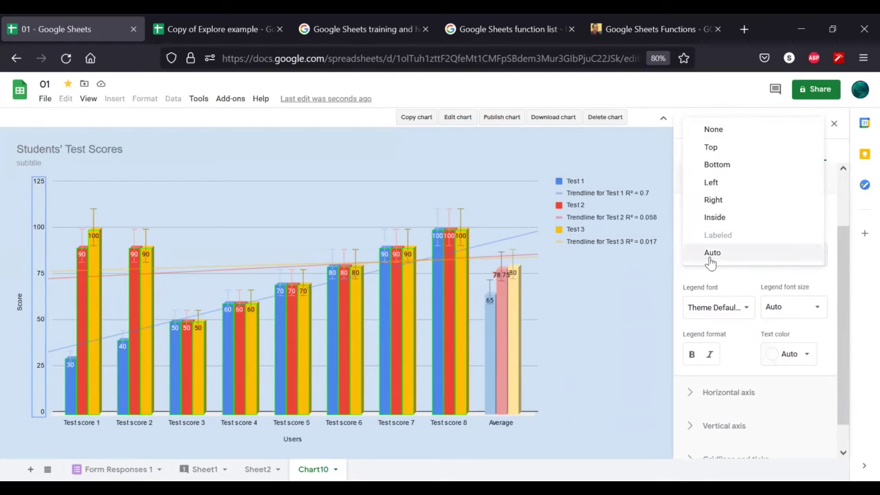
click(717, 165)
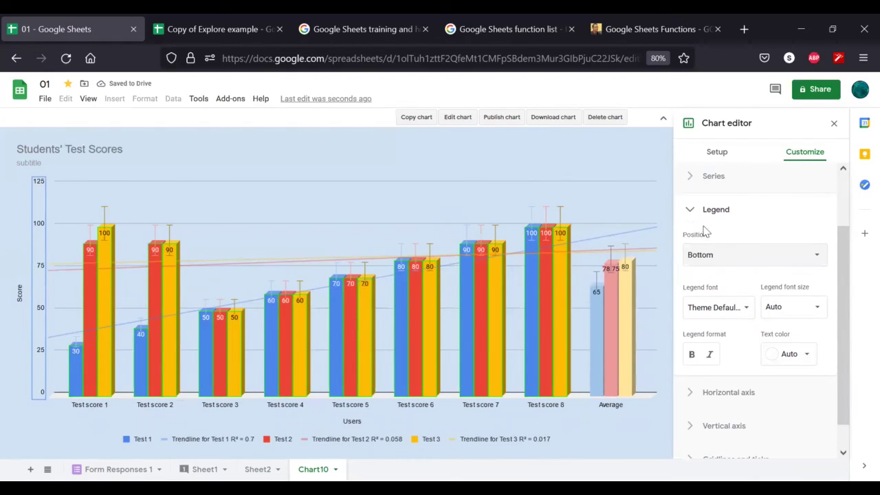
click(690, 209)
Reverse the order of the horizontal axis and slant its labels by 30°
click(691, 316)
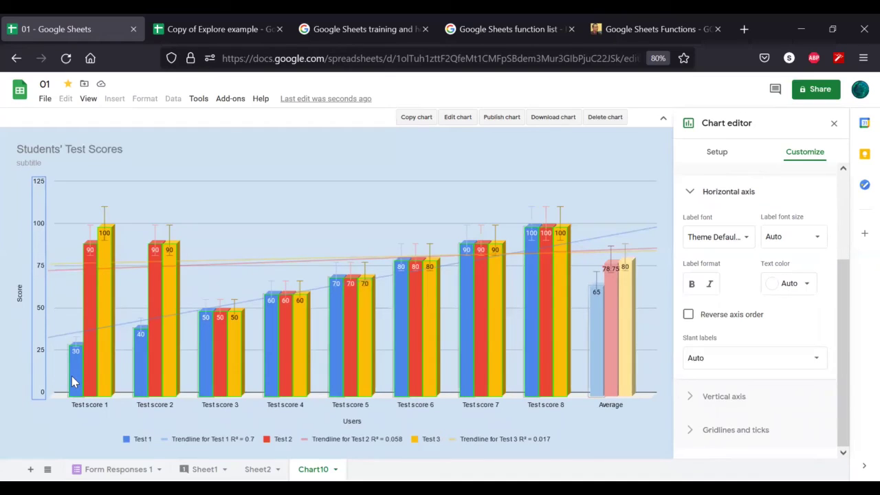
click(689, 315)
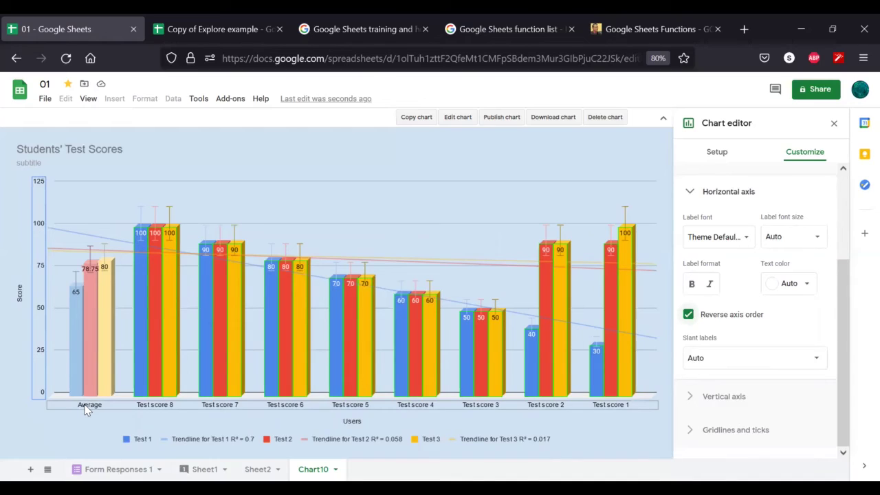
click(725, 355)
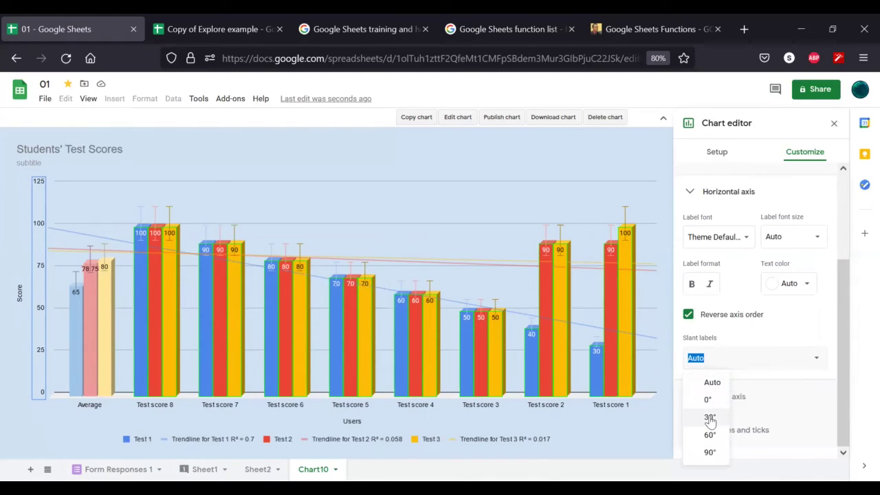
click(710, 419)
Try a custom slant of 25° for the horizontal axis labels, and set it back to 30°
click(726, 358)
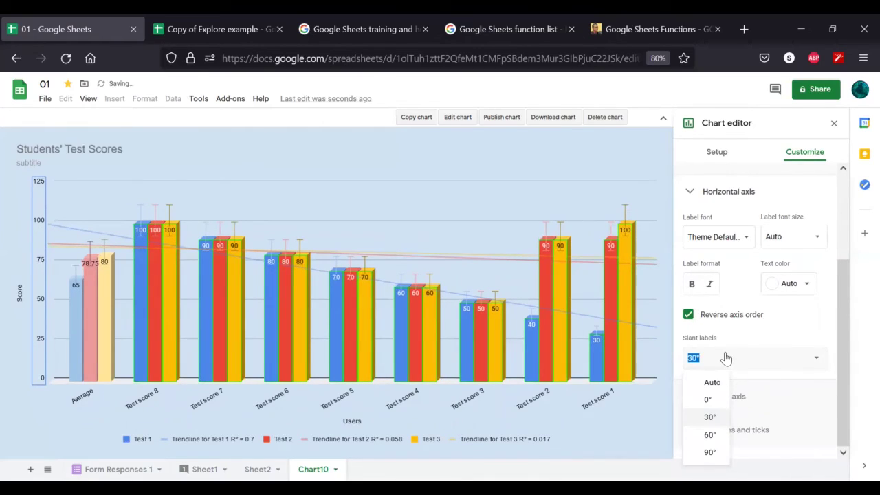
text(25)
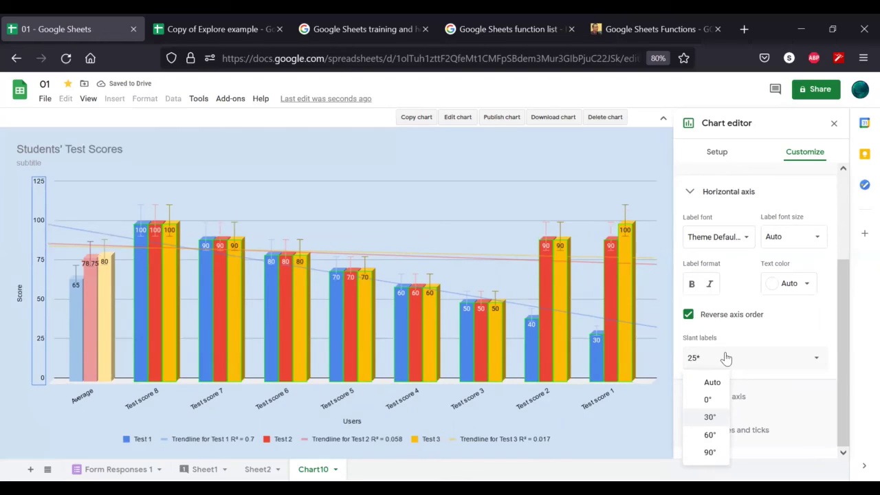
key(Return)
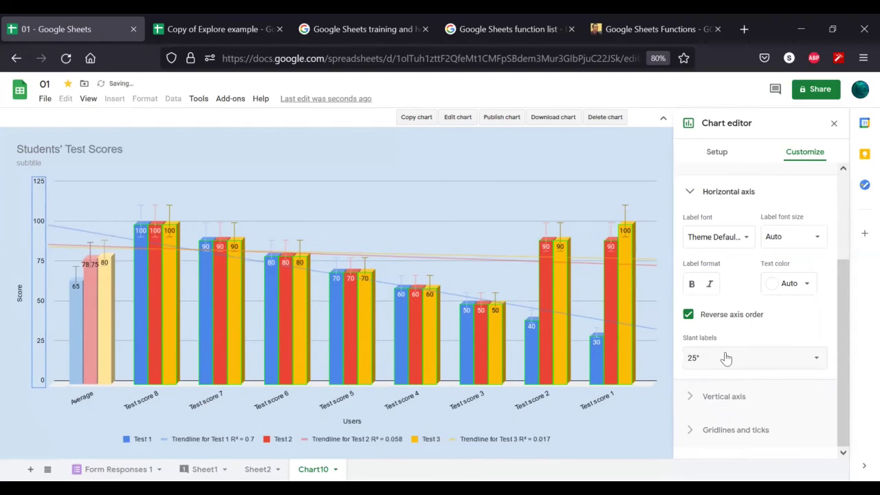
click(726, 358)
click(712, 418)
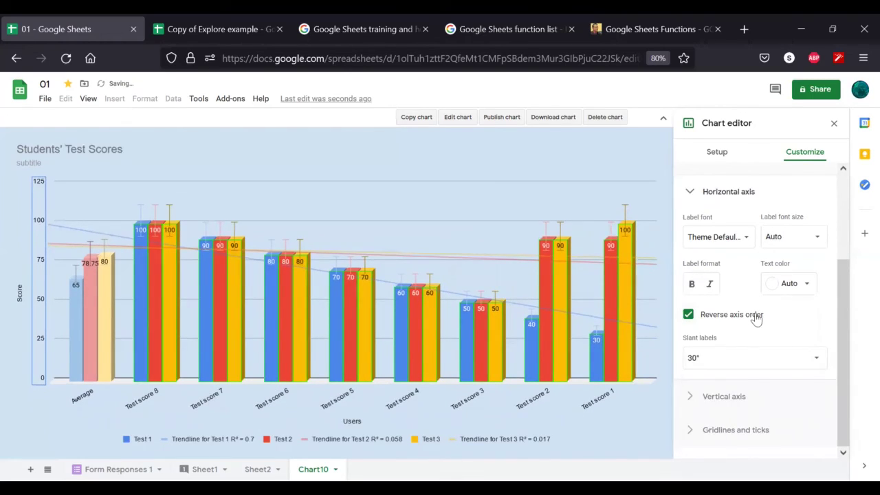
Turn off the reversed order of the horizontal axis, and collapse the Horizontal axis settings
scroll(756, 318, up, 1)
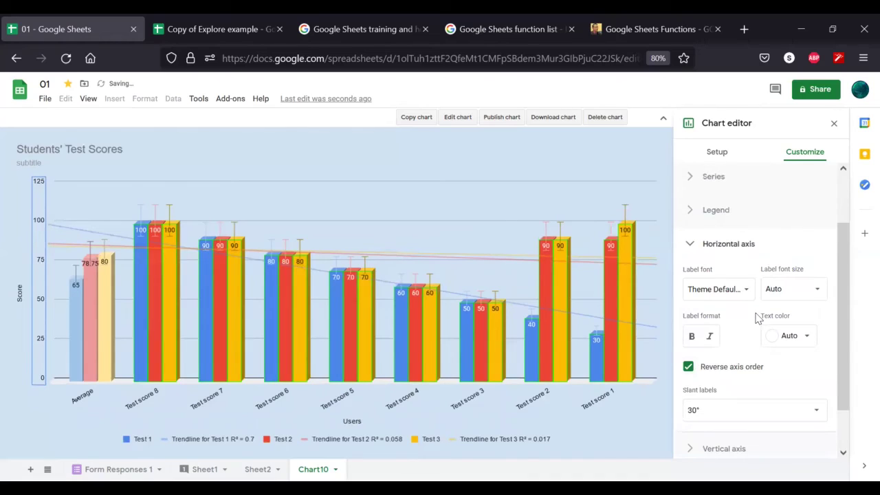
click(688, 367)
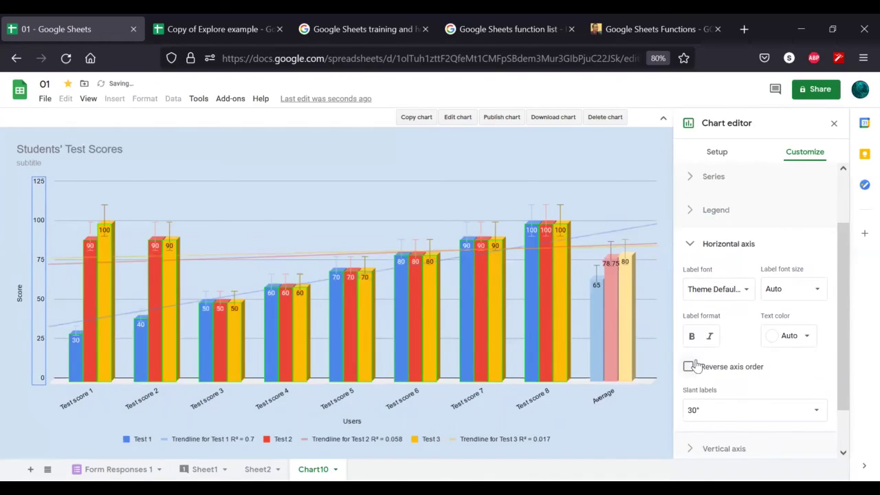
click(689, 244)
Show the axis line of the chart's vertical axis
click(698, 345)
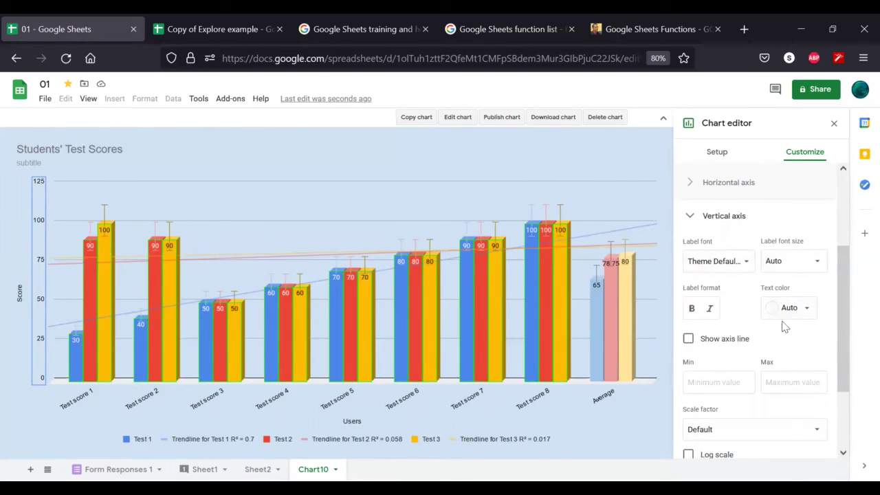
scroll(701, 352, down, 1)
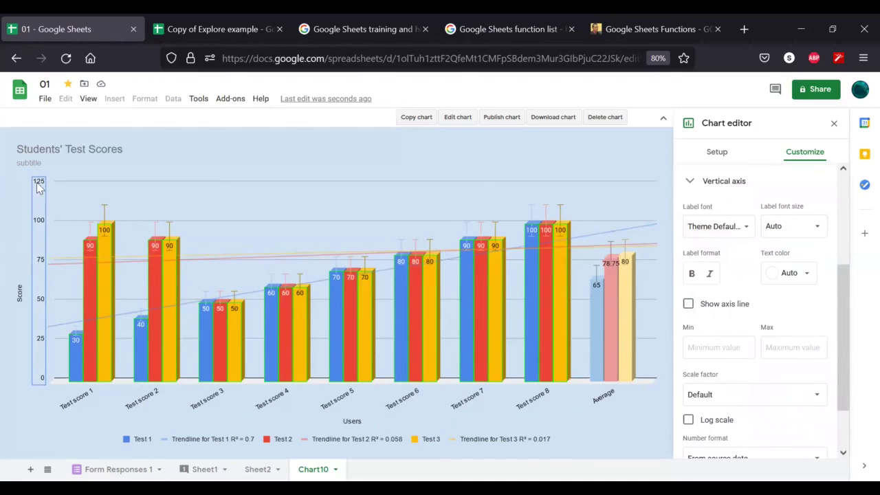
click(701, 305)
Limit the vertical axis to a minimum of 20 and a maximum of 90, and disallow the bounds from hiding data
scroll(783, 328, down, 1)
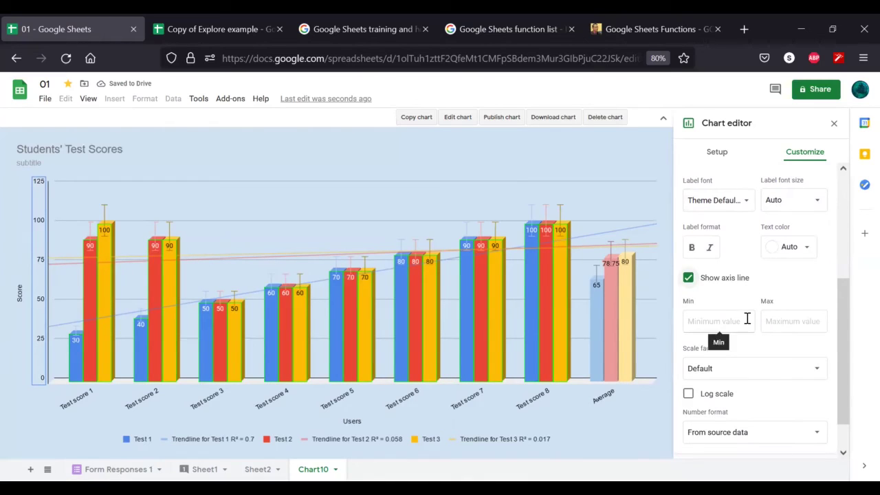
scroll(747, 318, down, 1)
click(733, 279)
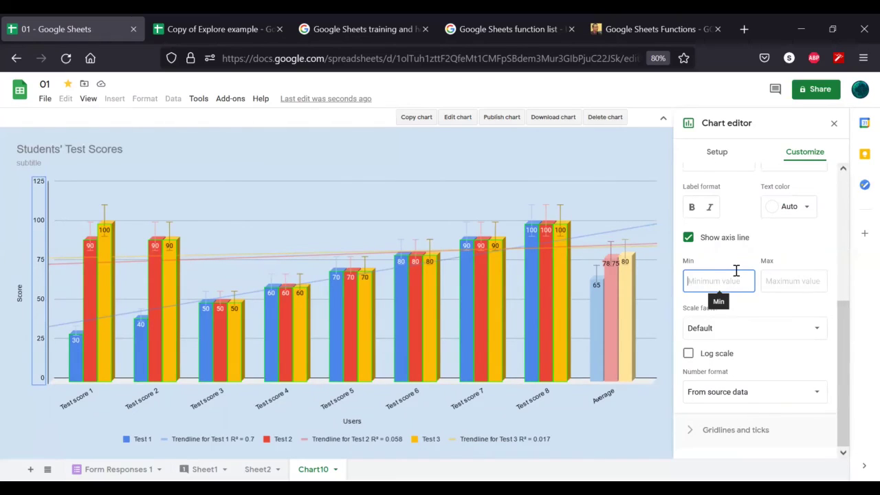
text(20)
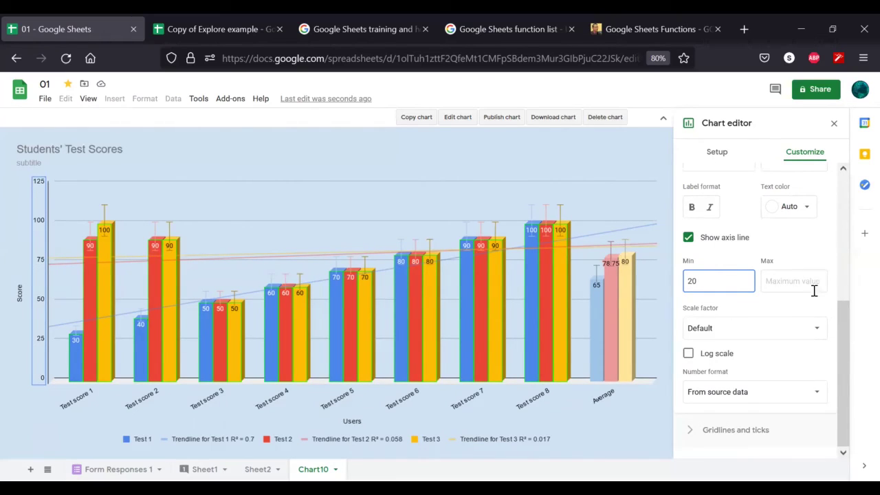
click(791, 278)
text(90)
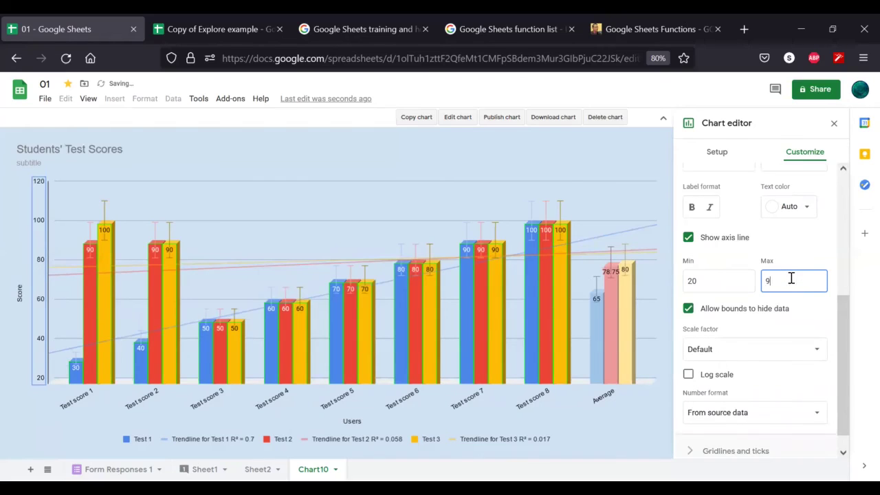
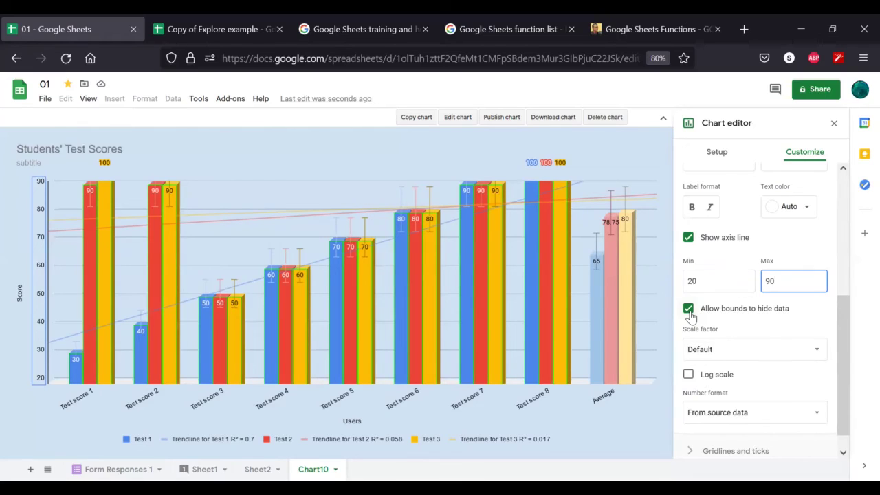
click(688, 309)
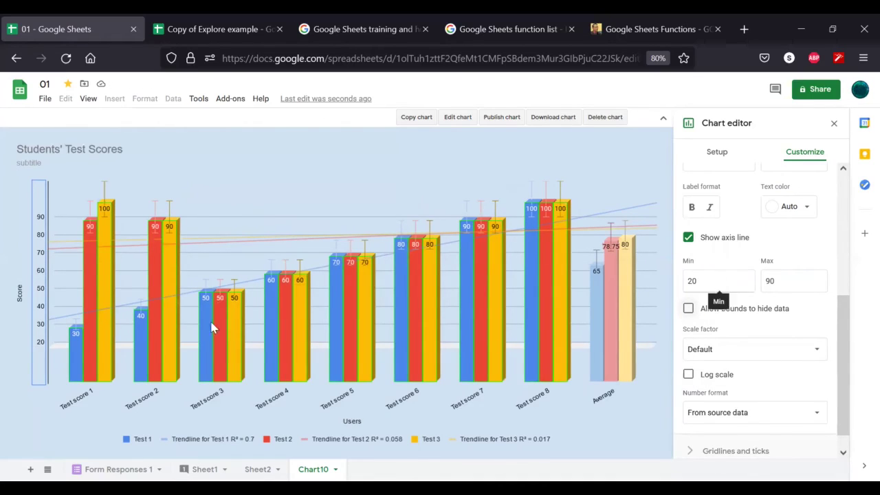
Clear the vertical axis minimum and set the maximum to 100, allowing the bounds to hide data and disallowing it again
double_click(722, 282)
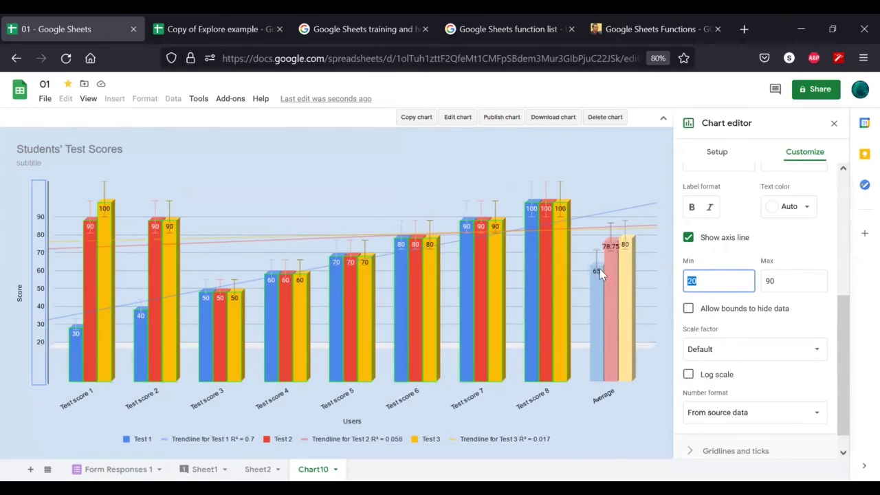
key(BackSpace)
click(786, 284)
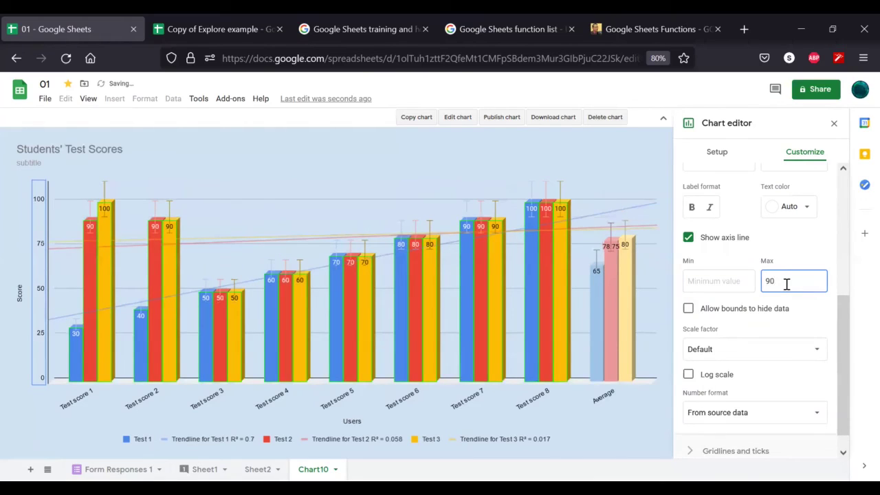
key(BackSpace)
key(BackSpace)
text(100)
click(690, 309)
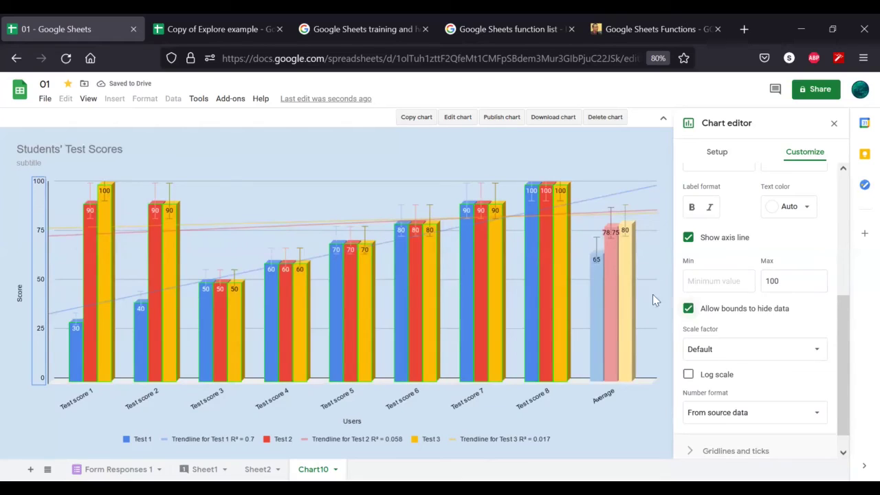
click(688, 308)
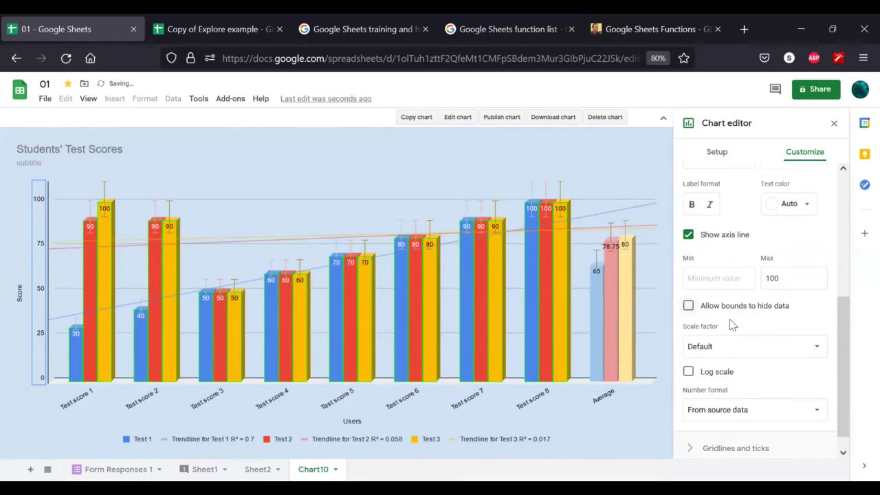
Try the vertical axis scale factors 0.1, 0.01, 100 and 1,000, and set the scale factor back to Default
scroll(732, 325, down, 1)
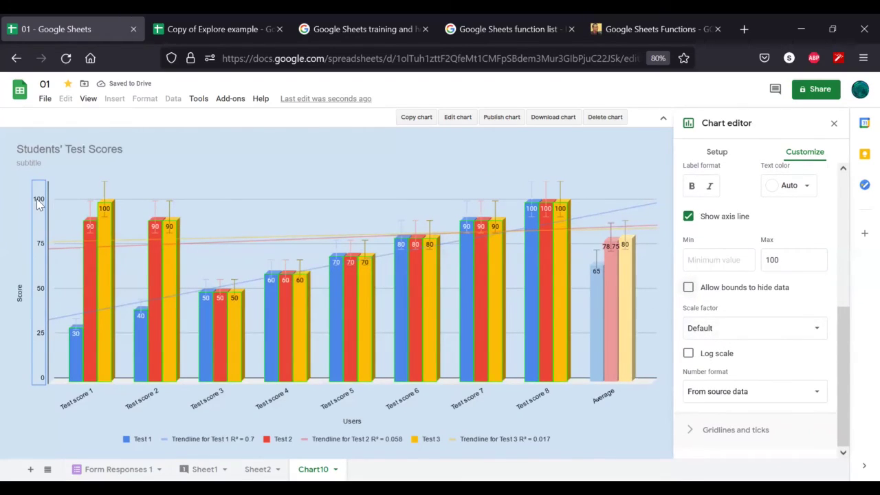
click(768, 328)
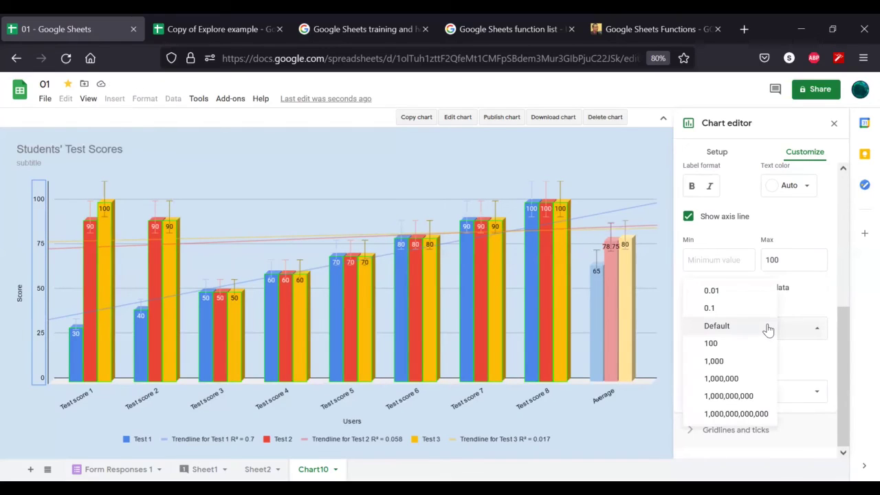
click(728, 311)
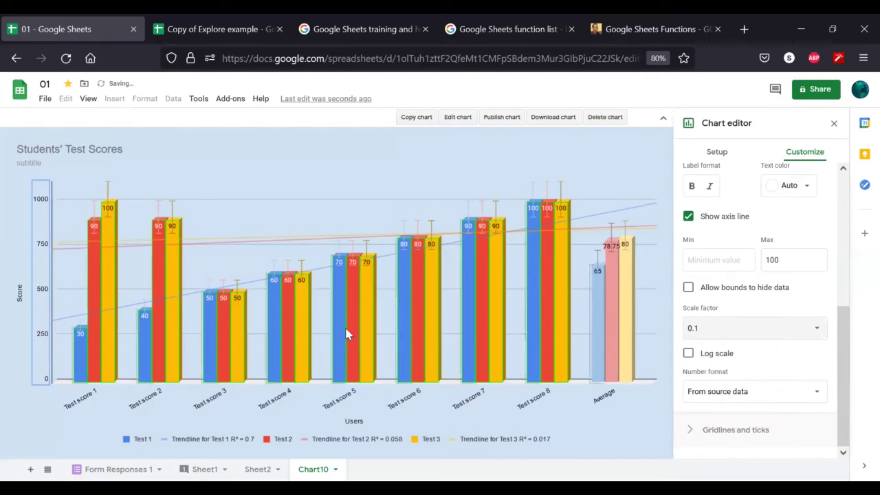
click(692, 328)
click(708, 308)
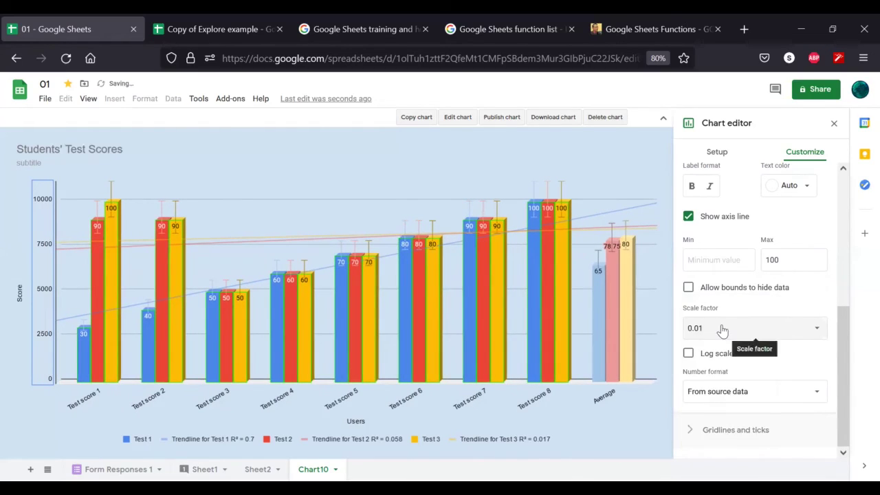
click(719, 328)
click(715, 377)
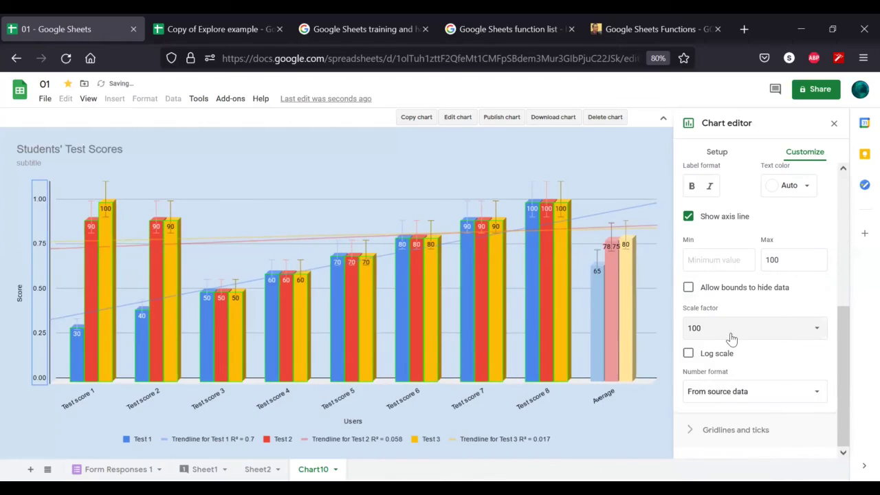
click(732, 337)
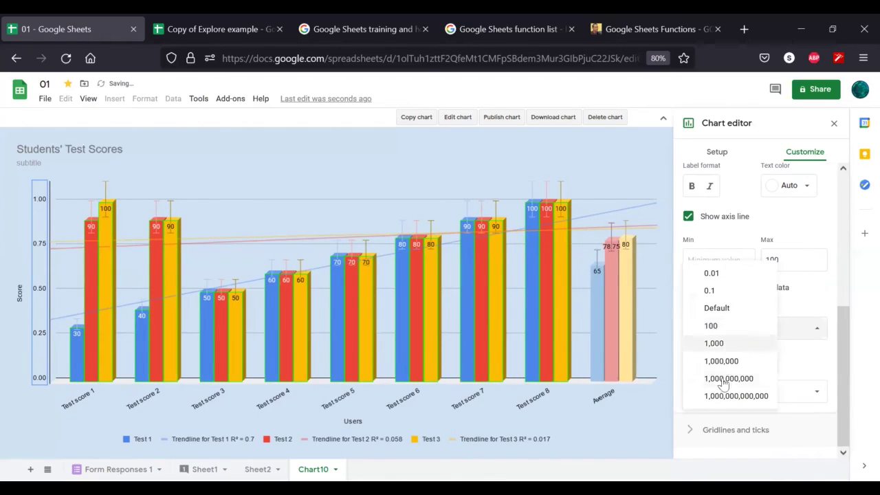
click(729, 344)
click(727, 328)
click(715, 290)
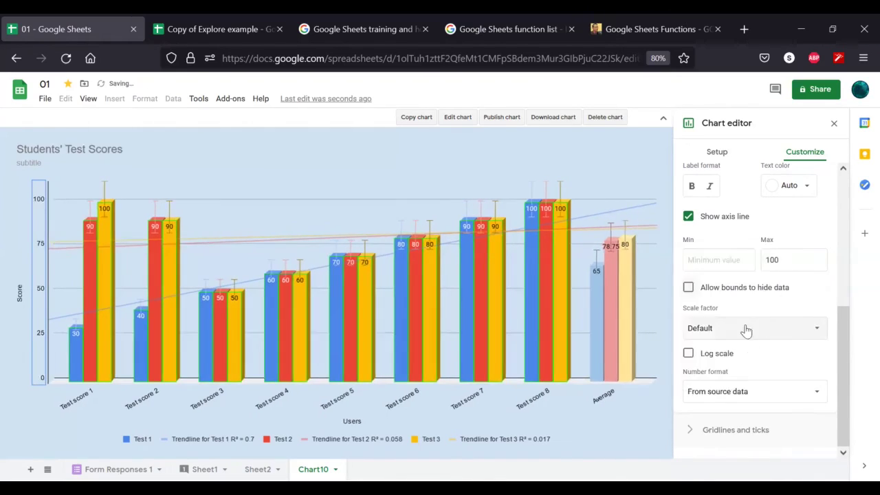
Turn the log scale of the vertical axis on and back off
click(693, 356)
click(698, 358)
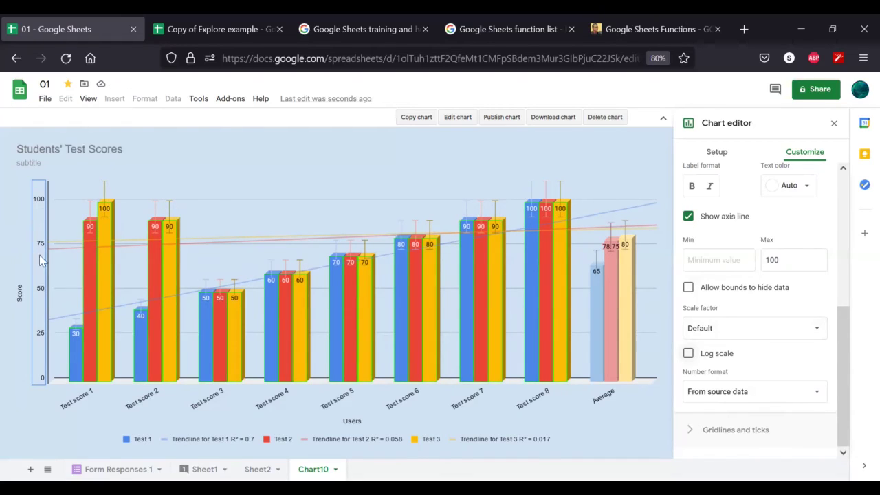
Format the vertical axis numbers as Percent and set the axis scale factor to 100
click(710, 397)
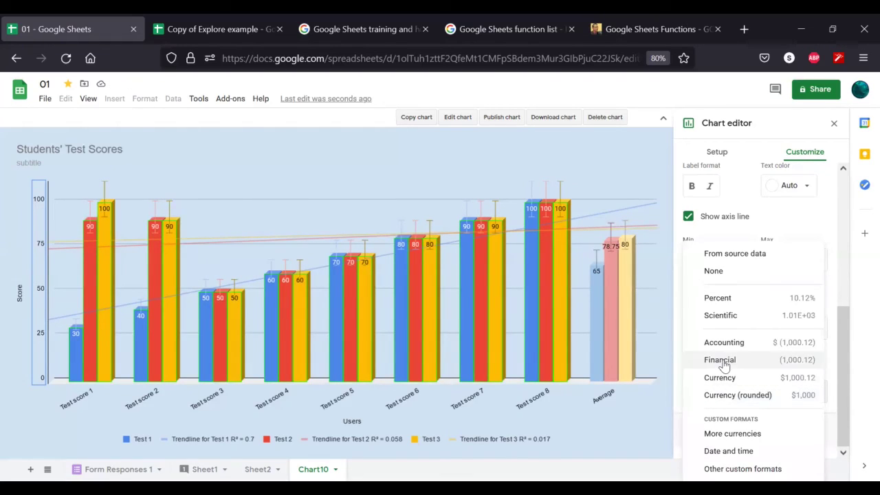
click(739, 301)
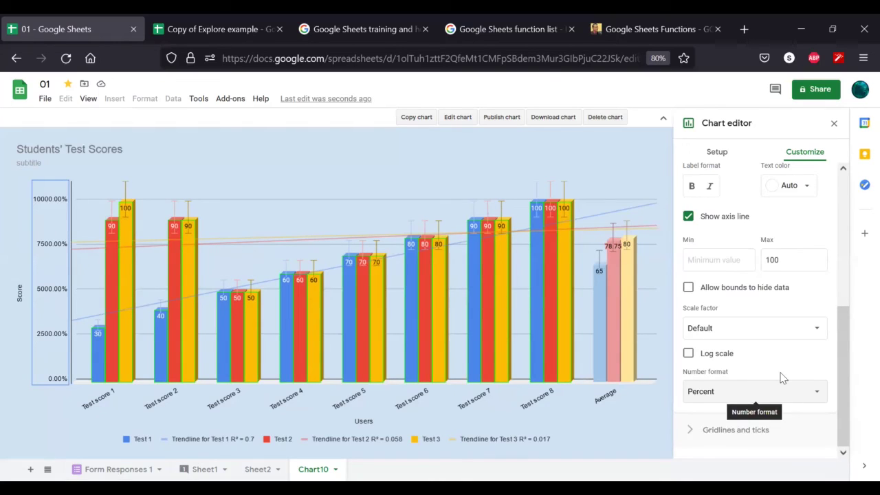
click(725, 335)
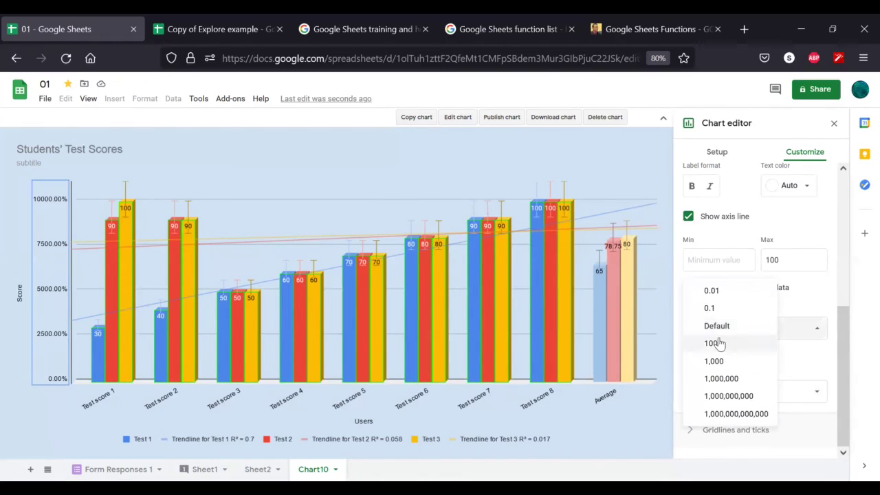
click(715, 343)
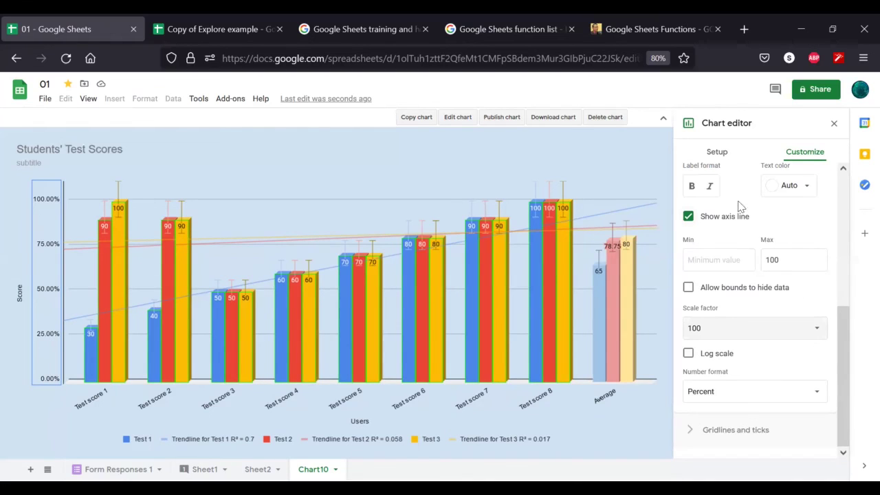
scroll(740, 206, up, 5)
click(711, 220)
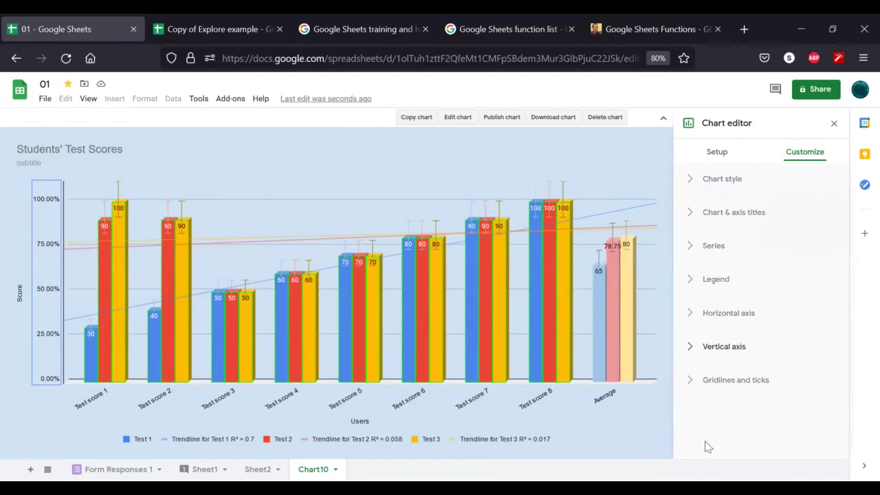
Show major ticks on the horizontal axis in the gridlines and ticks settings
click(694, 382)
scroll(772, 298, down, 3)
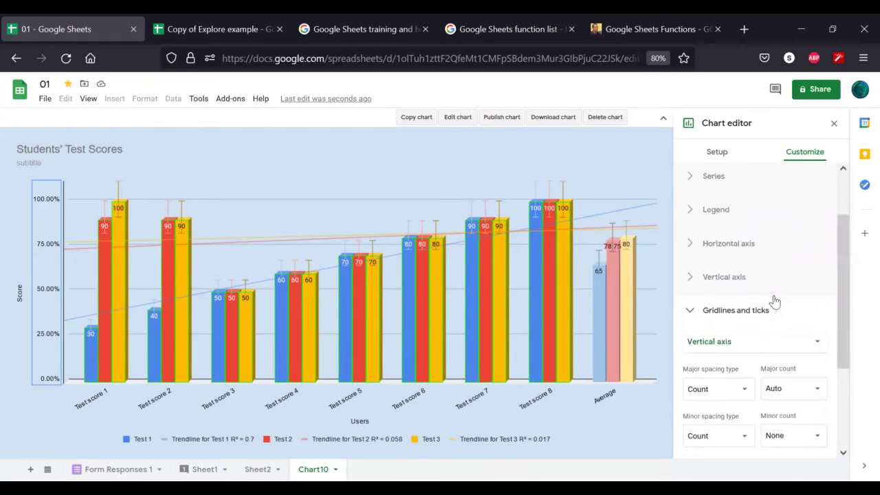
click(759, 281)
click(733, 252)
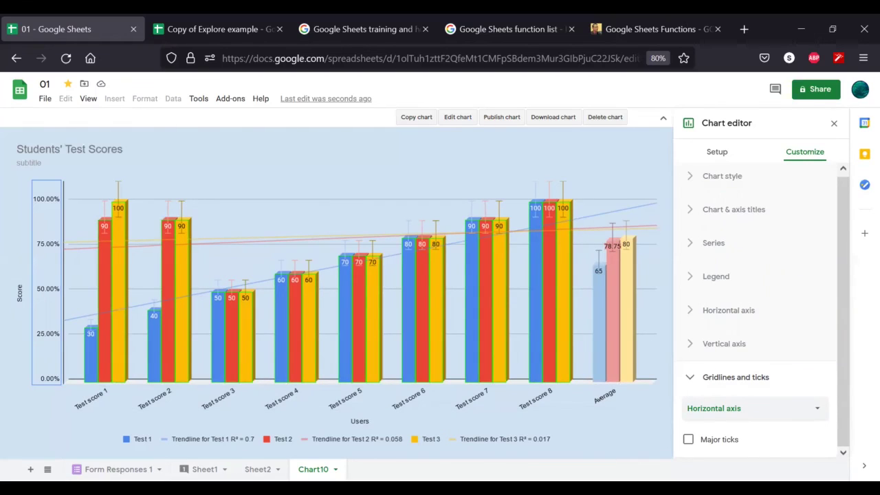
click(688, 439)
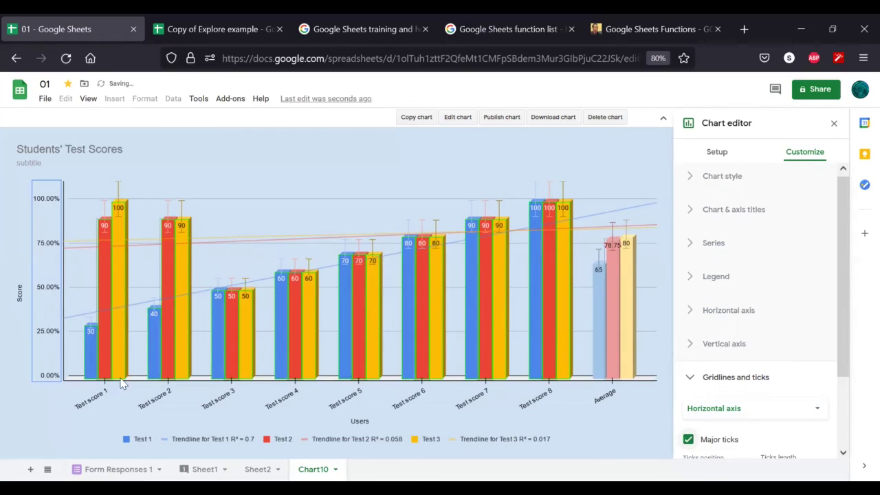
Try the horizontal axis ticks positions Inside and Outside, and set the position to None
scroll(822, 383, down, 1)
scroll(823, 384, down, 2)
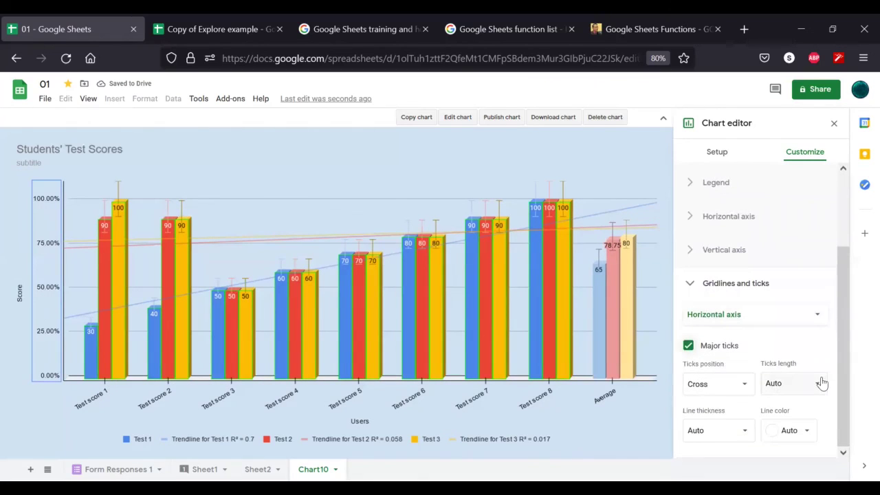
click(732, 384)
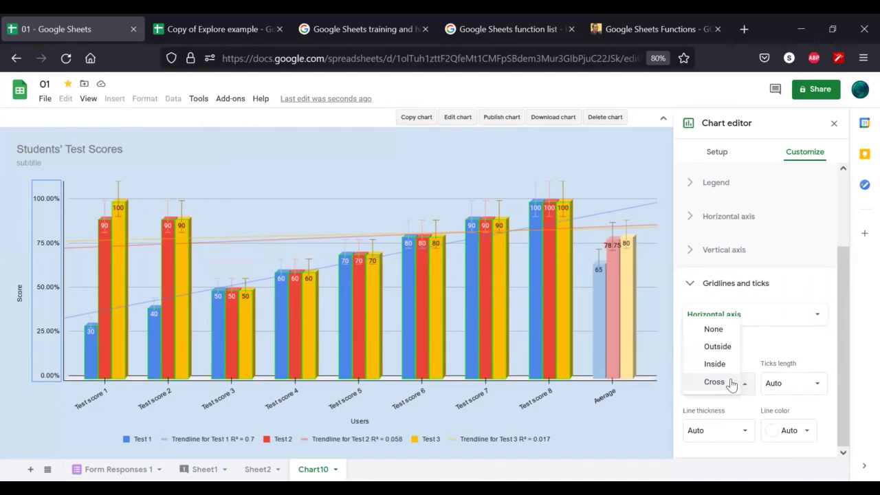
click(722, 364)
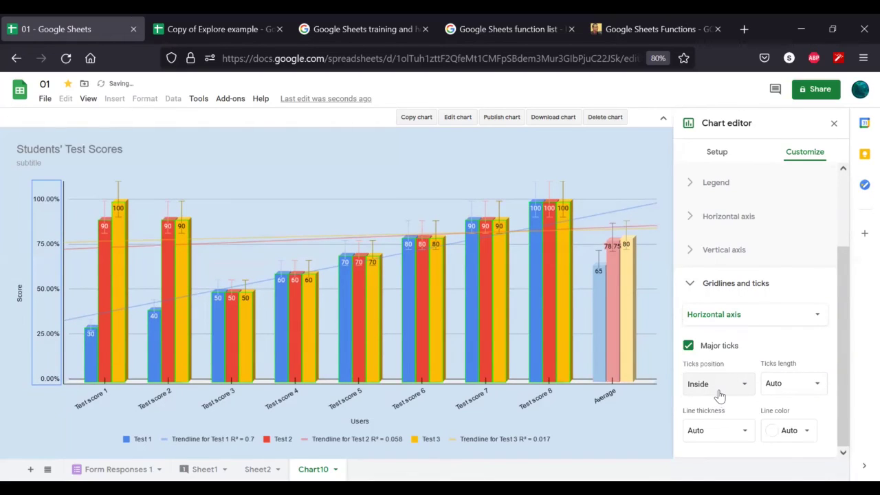
click(719, 393)
click(720, 370)
click(715, 389)
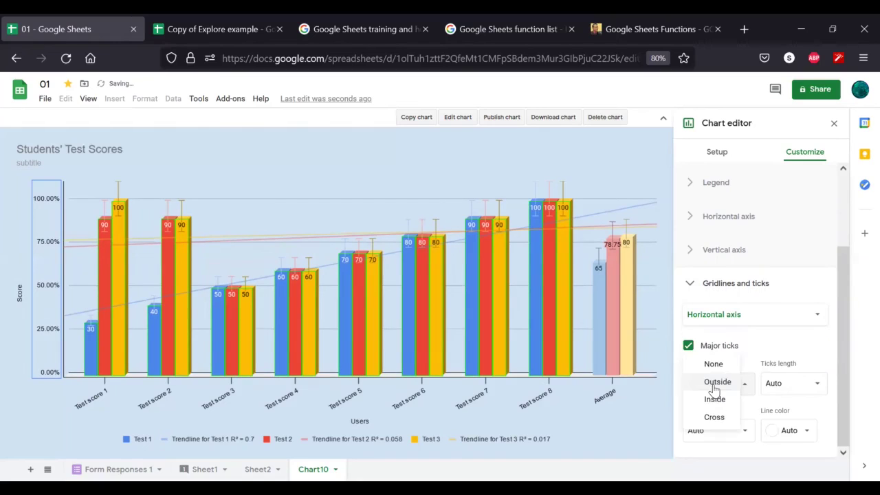
click(785, 364)
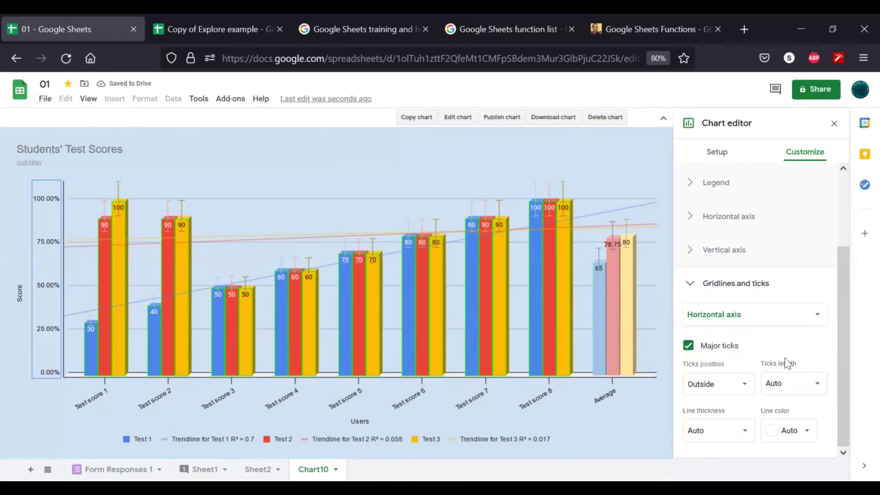
click(738, 385)
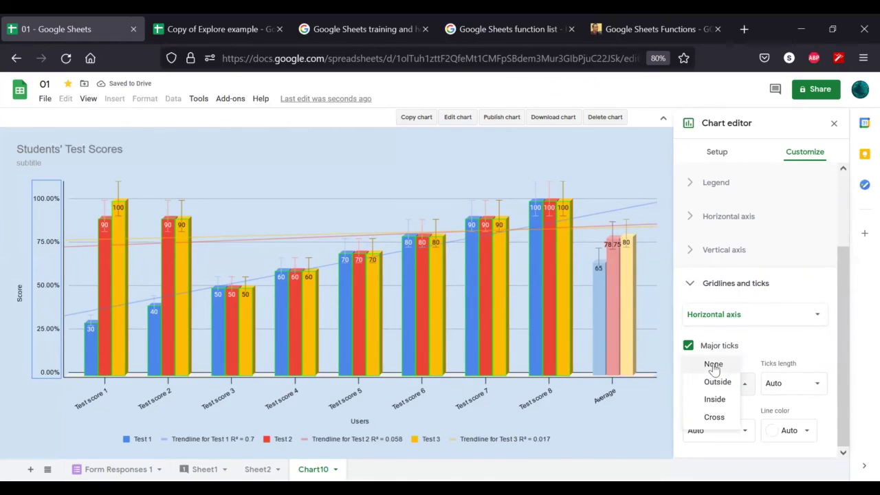
click(716, 366)
Switch the gridlines and ticks settings to the vertical axis, and change its major spacing type to Step and back to Count
click(715, 408)
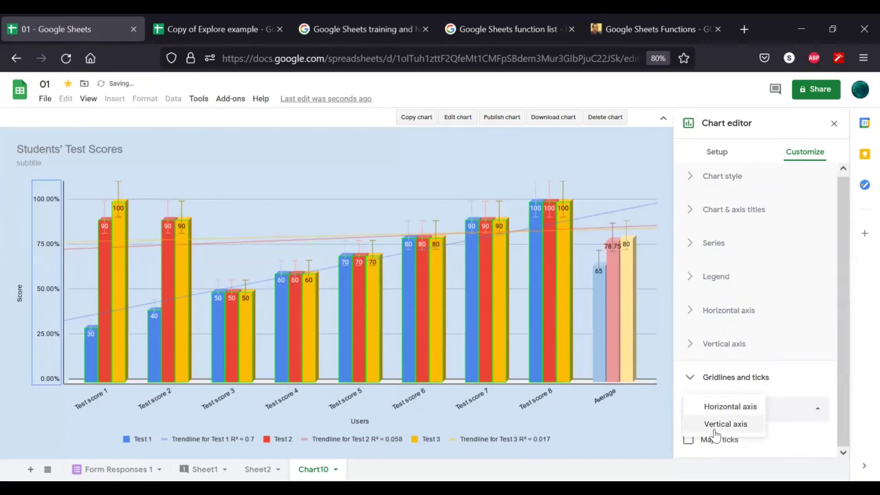
click(715, 422)
scroll(790, 357, down, 5)
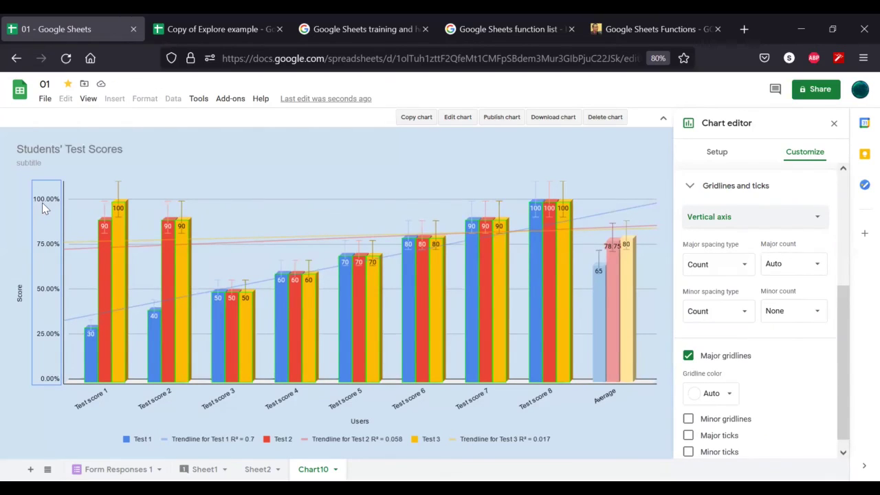
click(706, 260)
click(710, 243)
click(715, 265)
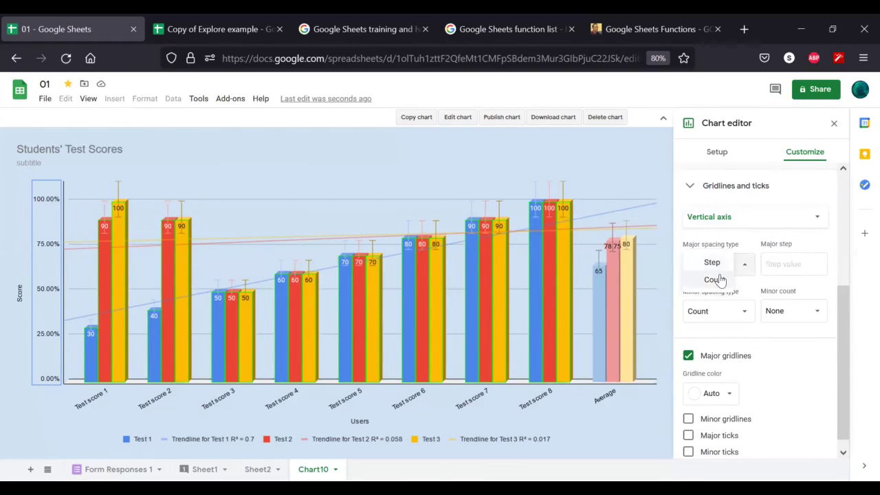
click(715, 279)
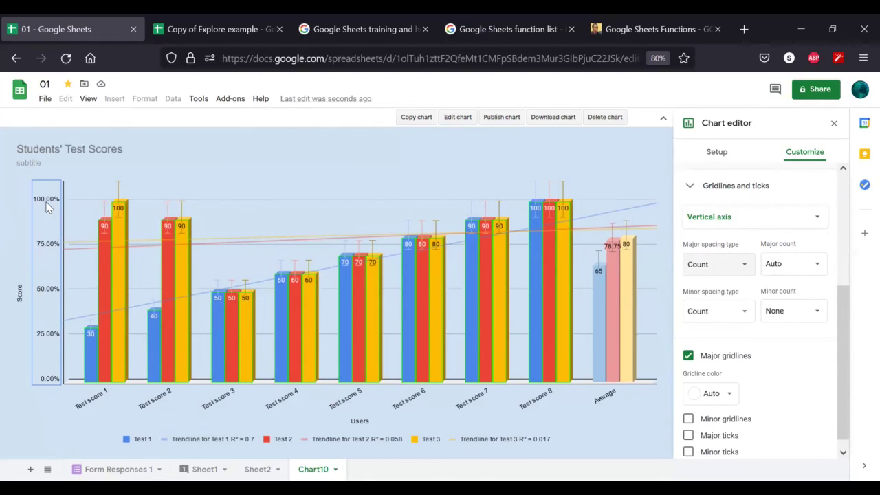
Try the vertical axis major counts None, 1, 2, 3 and 4, and set the major count to 5
click(775, 268)
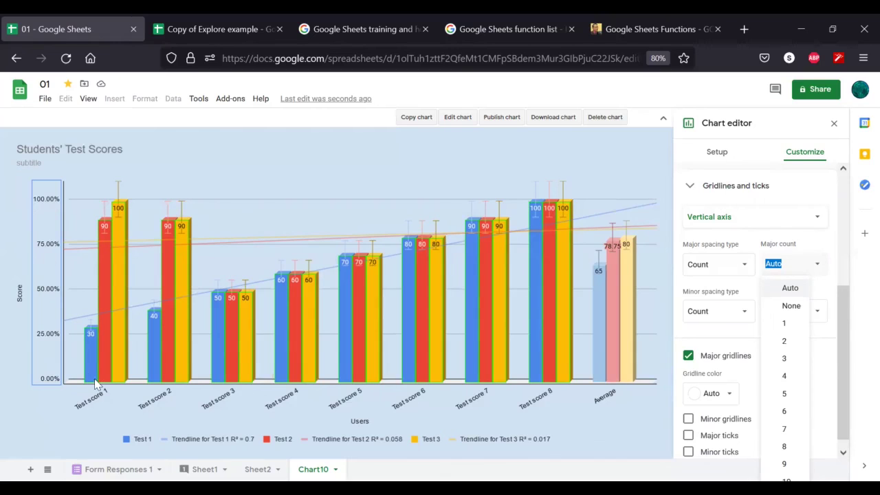
click(789, 305)
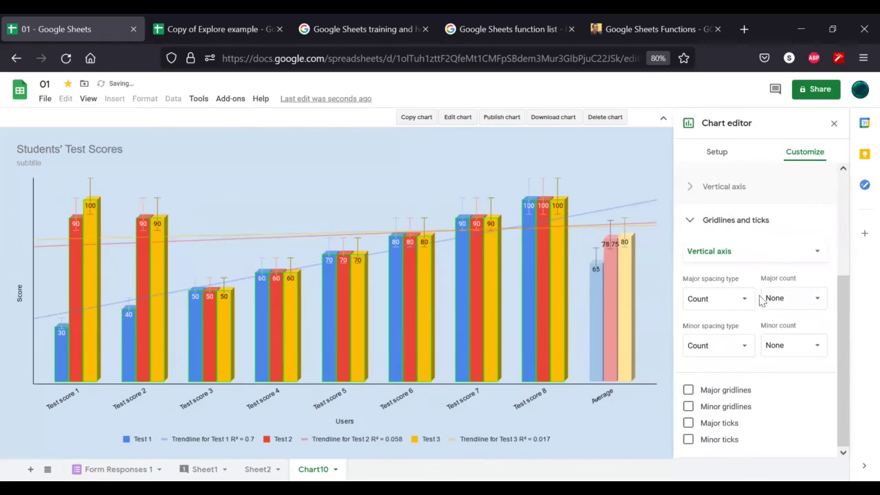
click(822, 301)
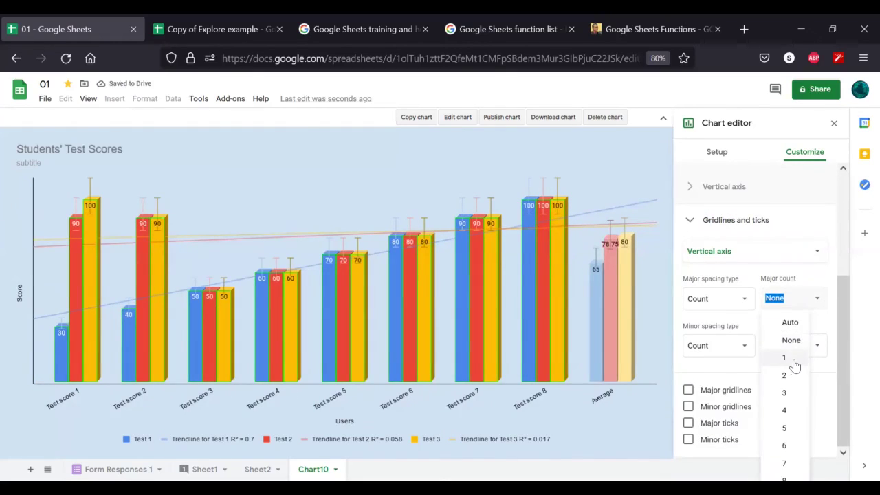
click(793, 361)
click(816, 303)
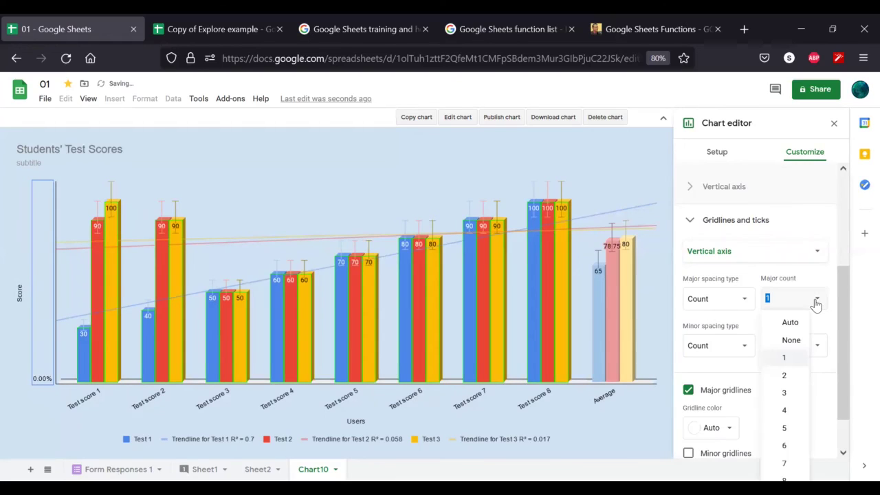
click(788, 374)
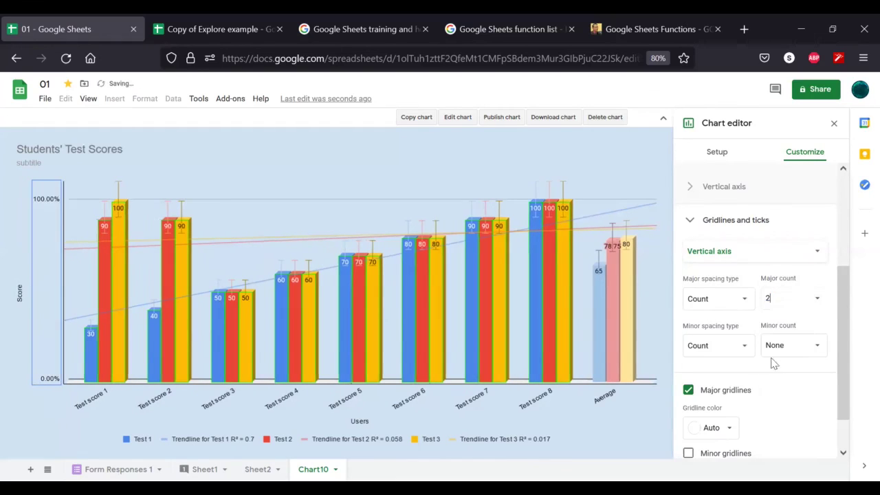
click(818, 304)
click(795, 391)
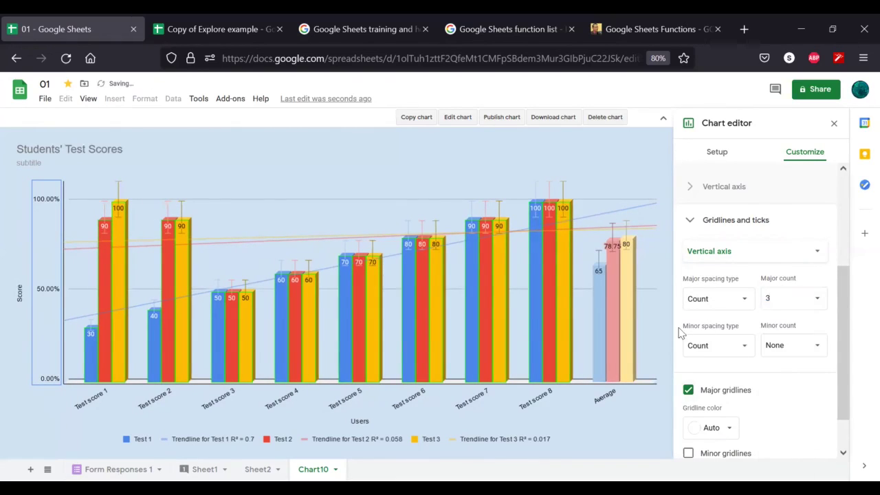
click(817, 301)
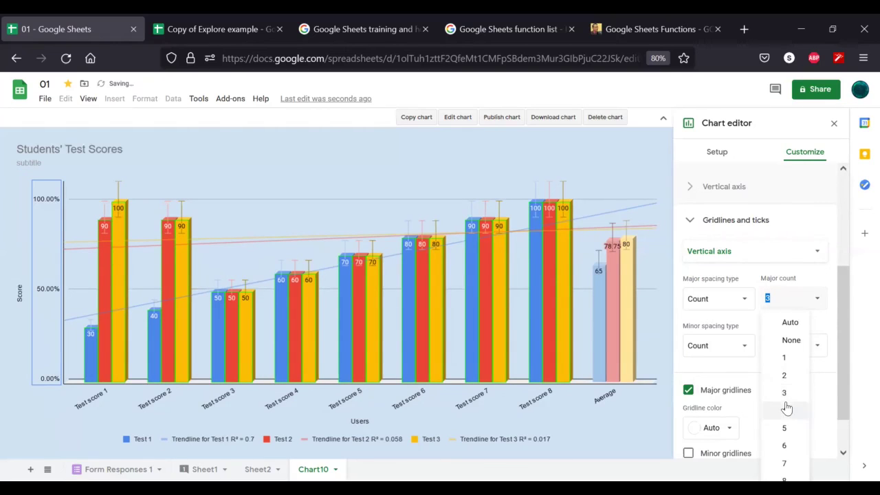
click(789, 408)
click(818, 301)
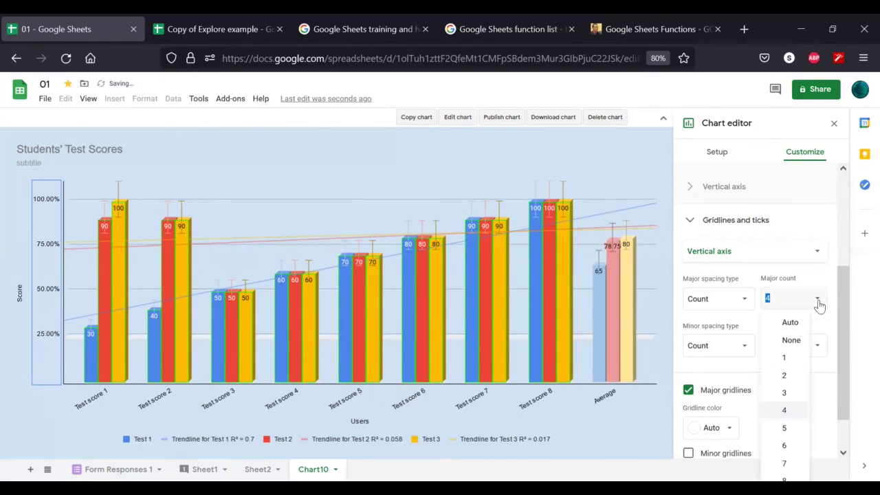
click(788, 429)
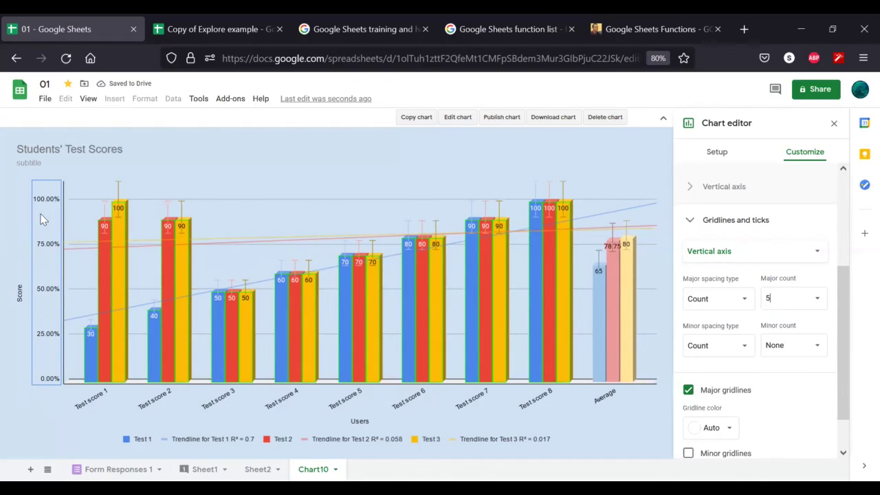
Set the minor count of the vertical axis gridlines to 4
scroll(726, 330, down, 2)
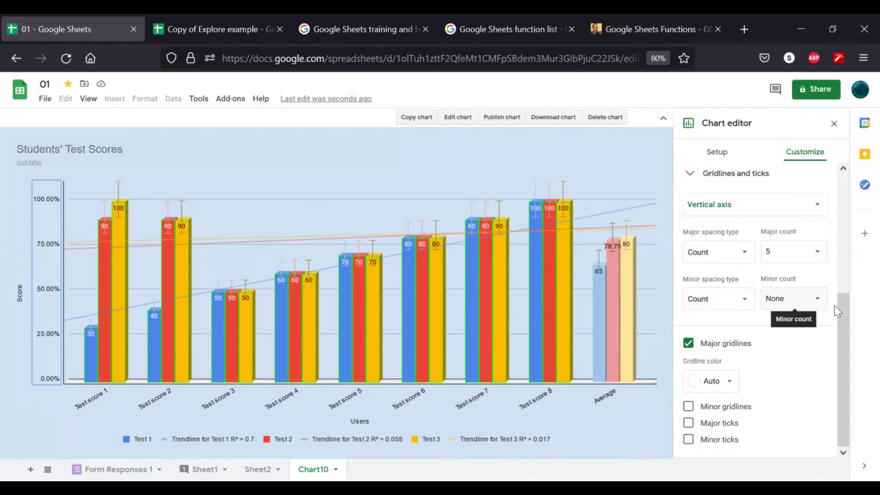
click(816, 306)
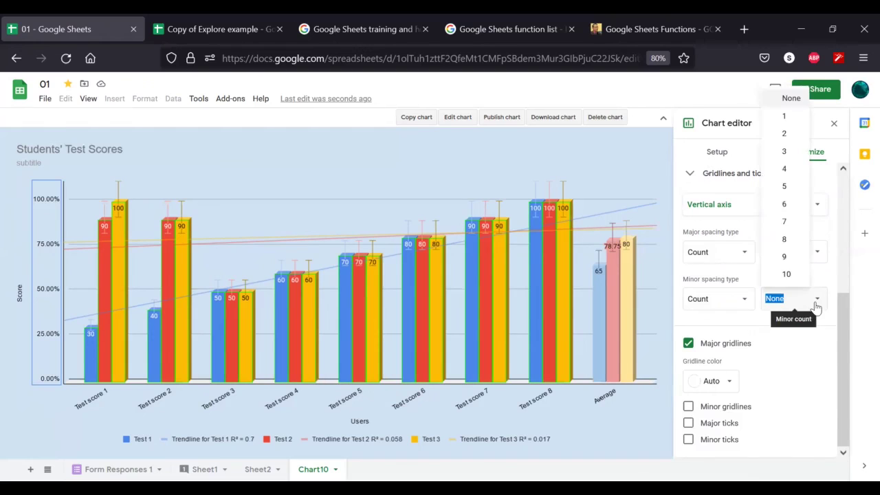
click(784, 169)
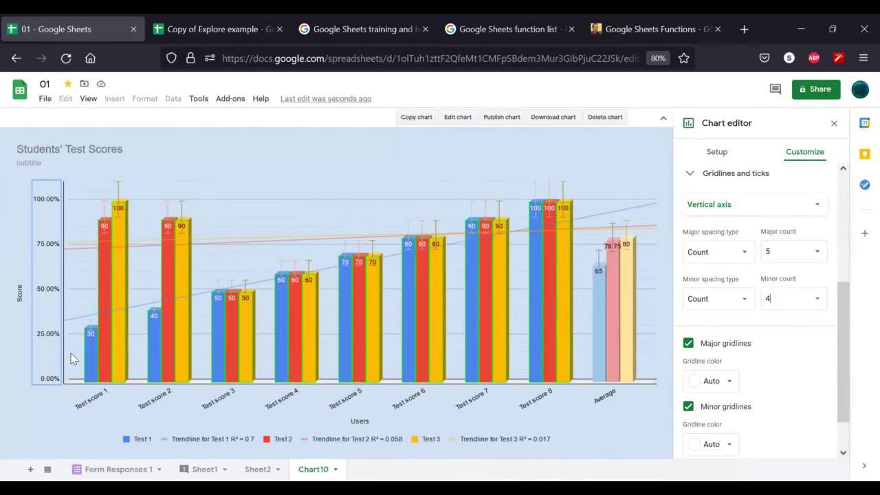
Color the major gridlines black and the minor gridlines gray, replacing the first gray with the next lighter shade
scroll(747, 320, down, 1)
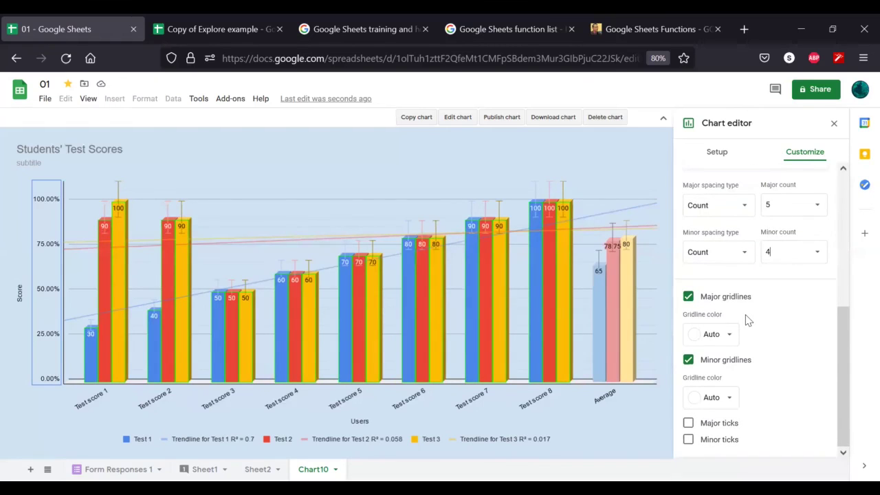
click(723, 347)
click(699, 164)
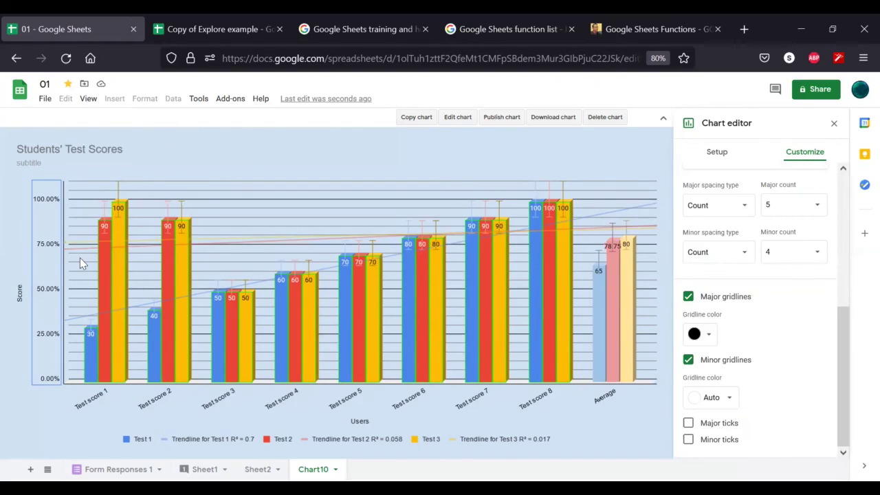
click(710, 406)
click(734, 225)
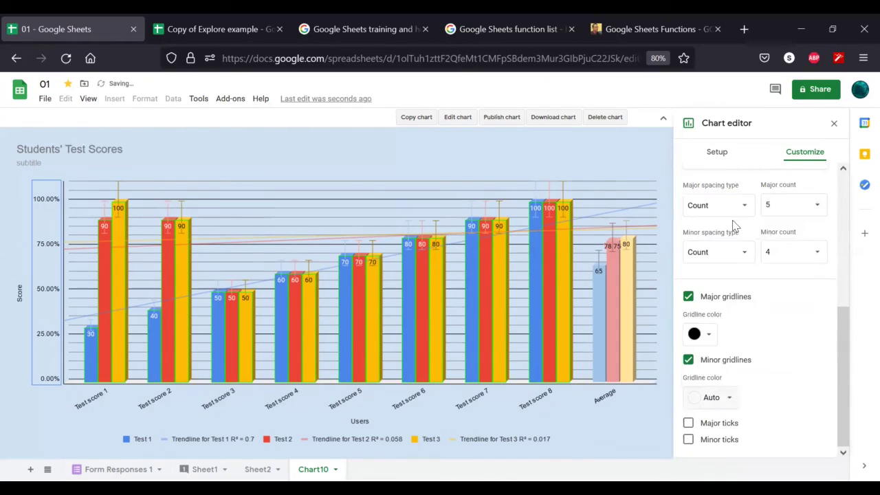
click(692, 404)
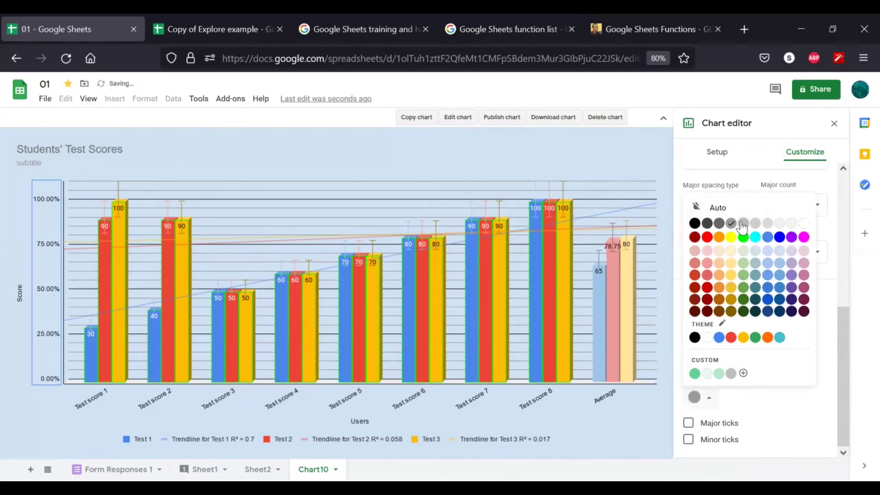
click(743, 225)
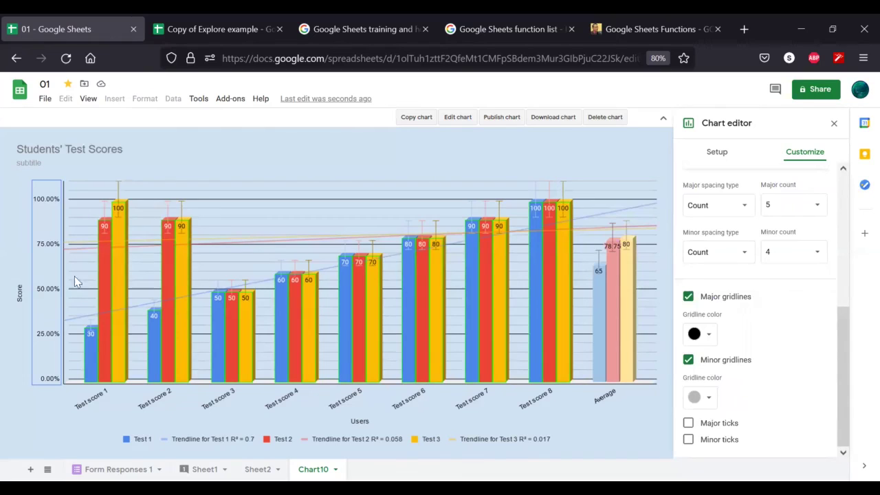
Enable major ticks and minor ticks on the vertical axis, leaving the major ticks position at Cross
click(689, 423)
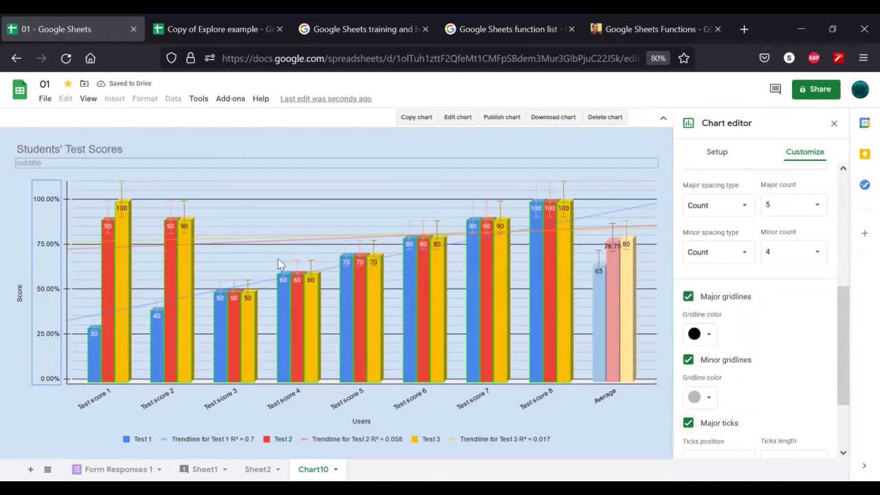
scroll(794, 380, down, 1)
scroll(794, 380, down, 2)
click(736, 373)
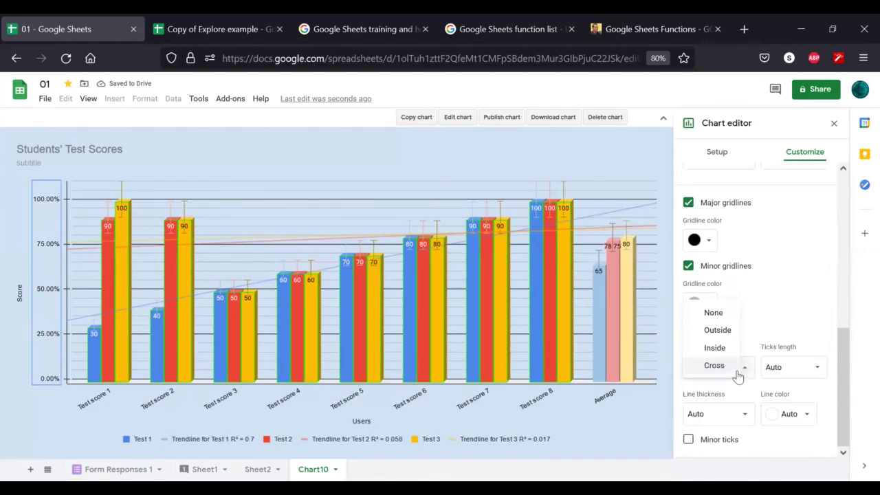
click(799, 304)
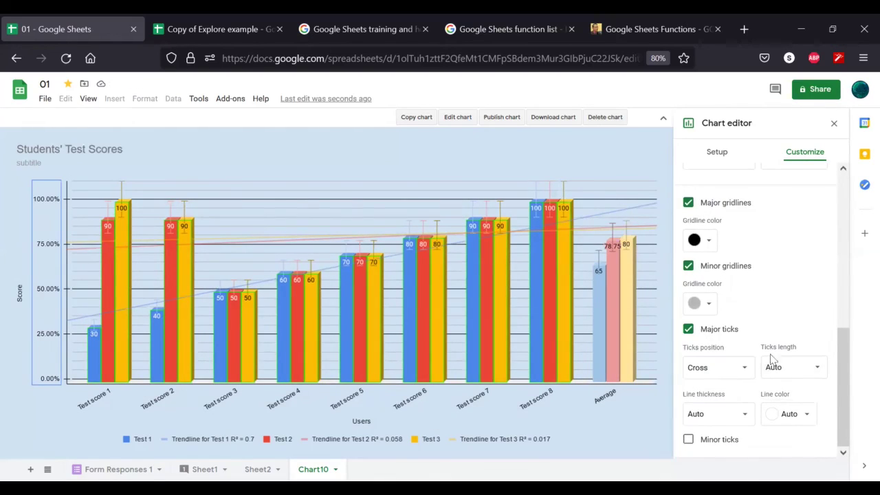
click(688, 440)
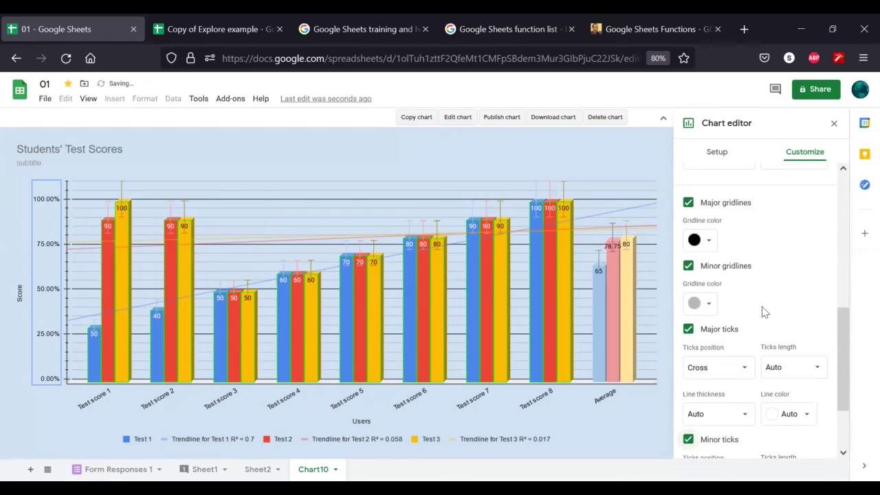
Set the position of the vertical axis major ticks to Inside
scroll(742, 306, down, 3)
click(725, 283)
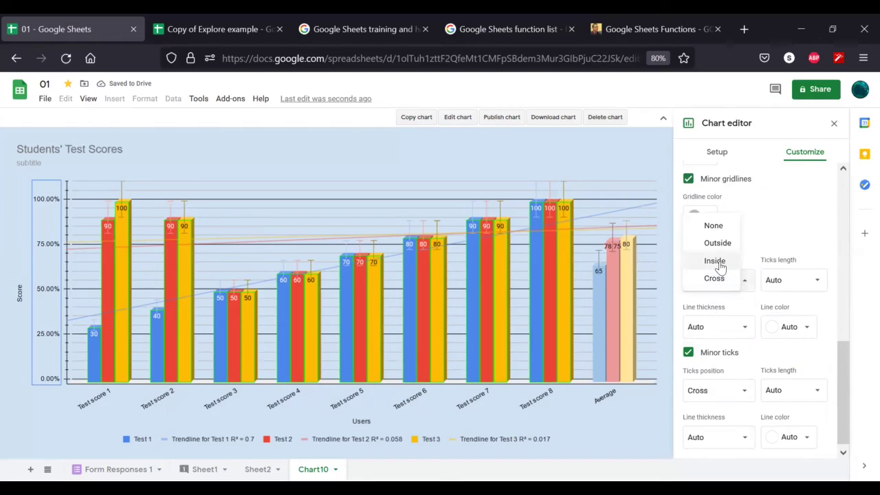
click(719, 267)
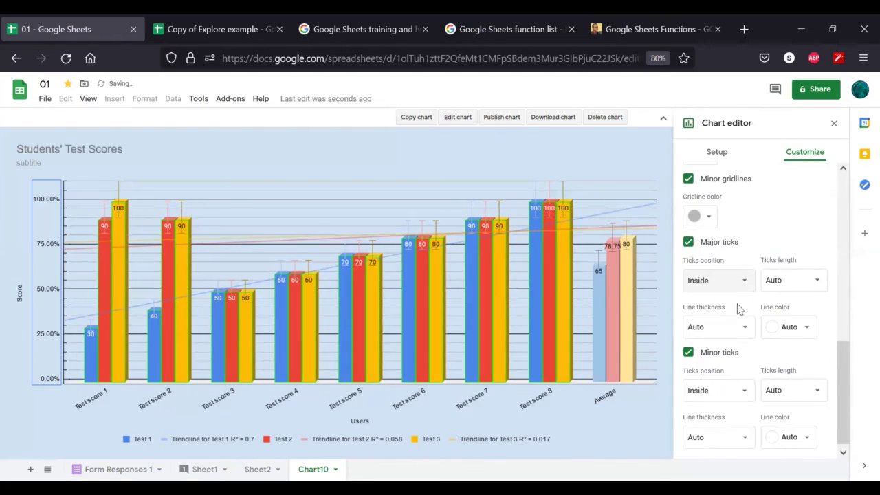
Try the Outside position for the vertical axis minor ticks and set it back to Inside
click(715, 385)
click(718, 364)
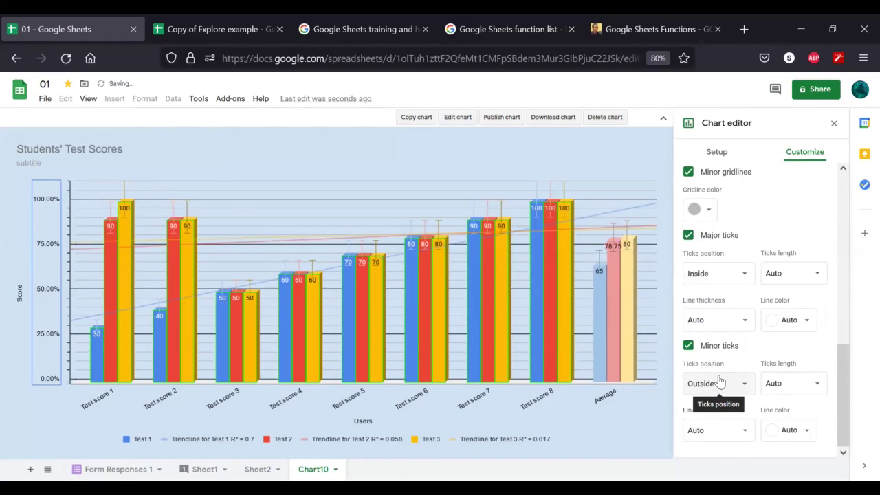
click(718, 383)
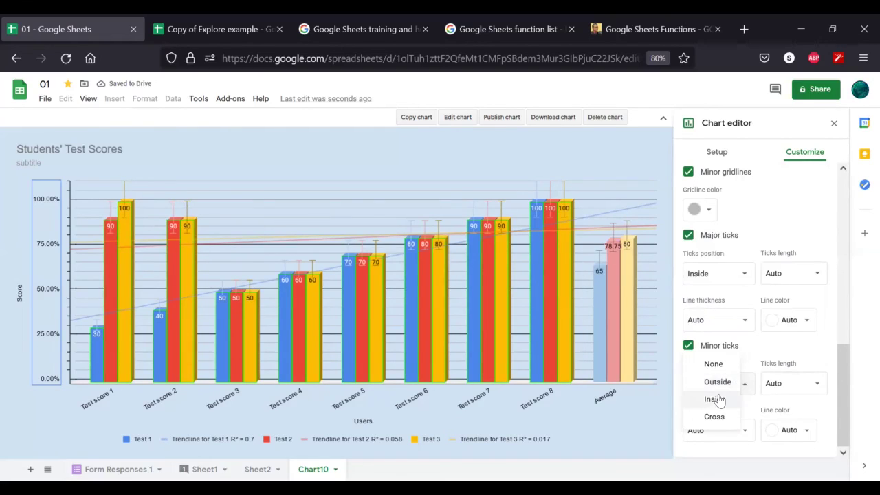
click(715, 399)
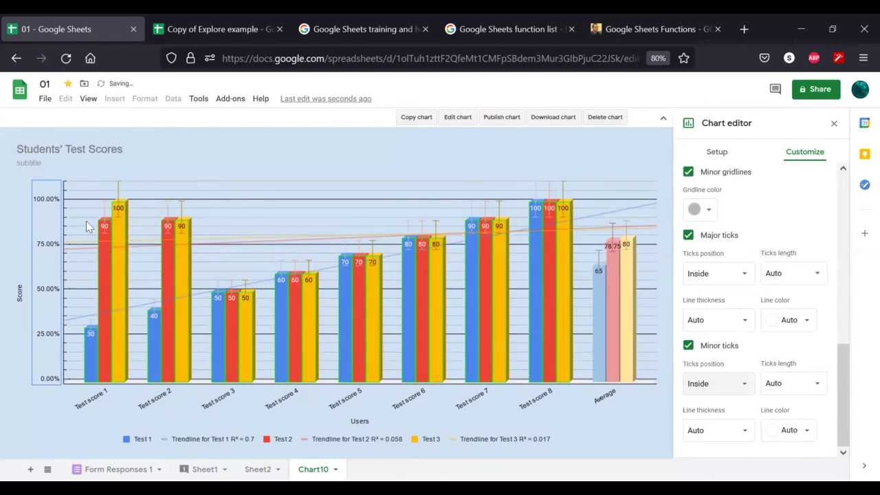
Select the chart subtitle, collapse its title settings and close the chart editor
click(182, 163)
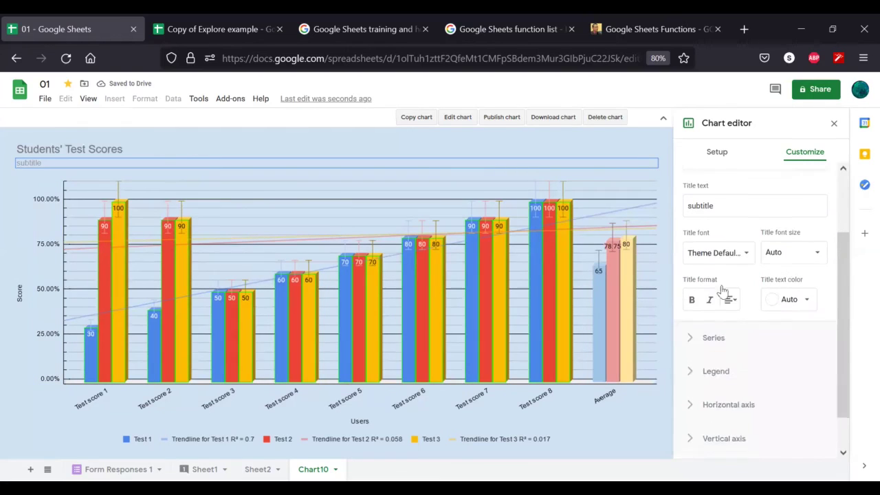
scroll(721, 275, up, 3)
click(690, 213)
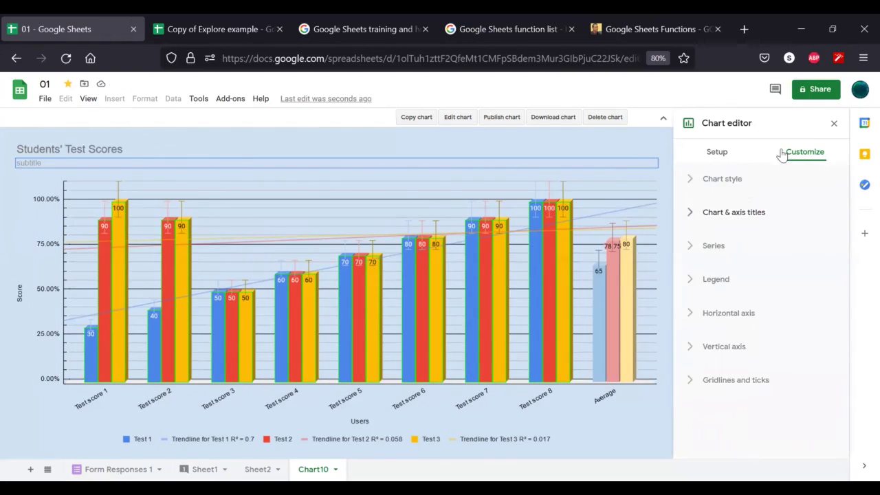
click(834, 123)
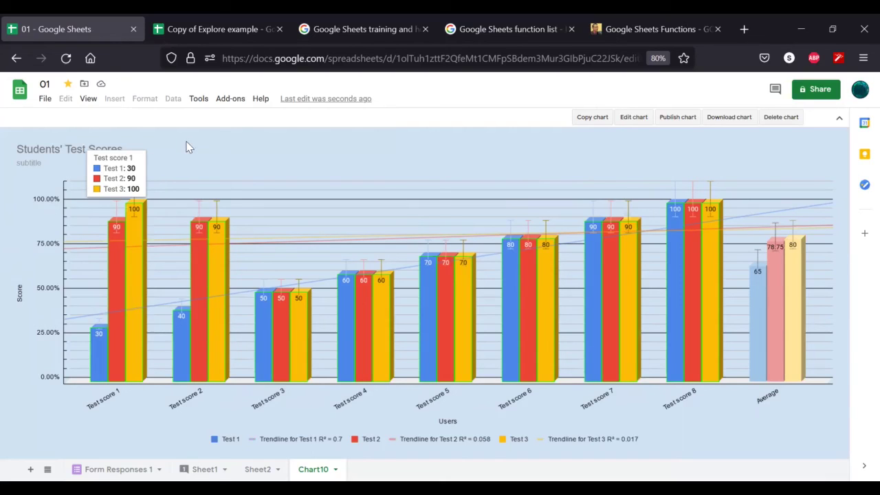
Show the Explore example spreadsheet, and browse the Google Sheets training page and function list in the online help
click(212, 19)
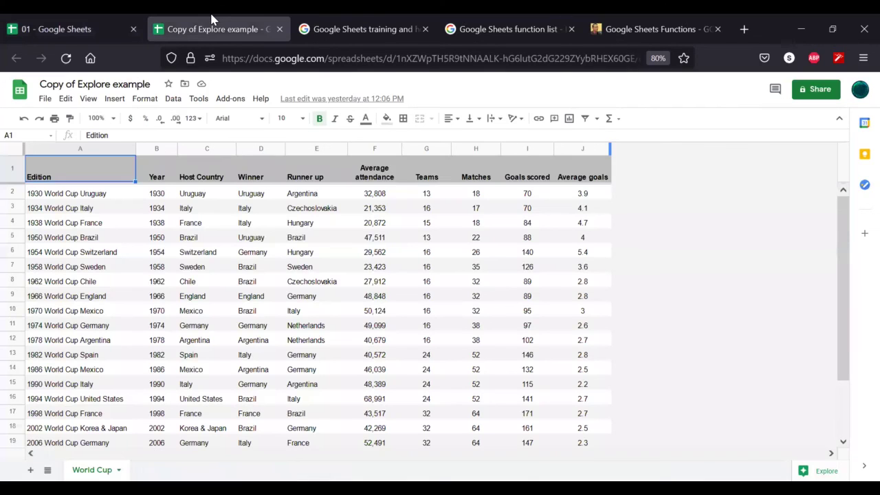
click(343, 21)
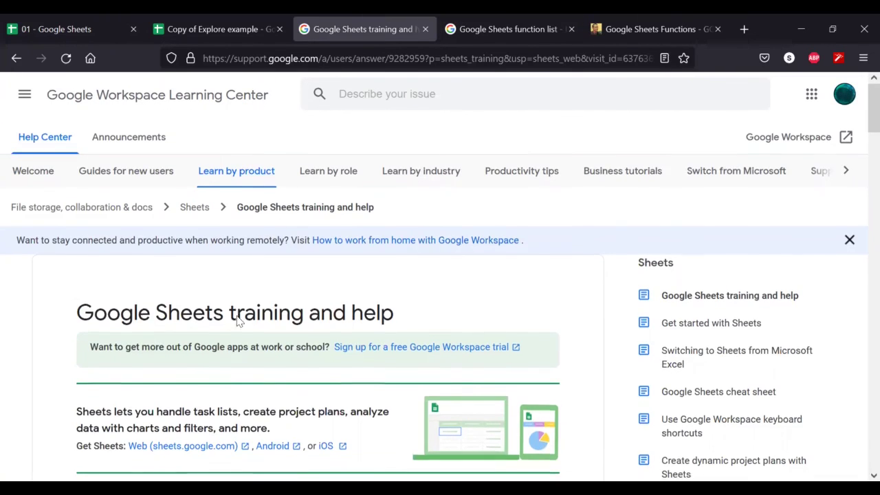
scroll(250, 310, down, 5)
scroll(246, 268, down, 9)
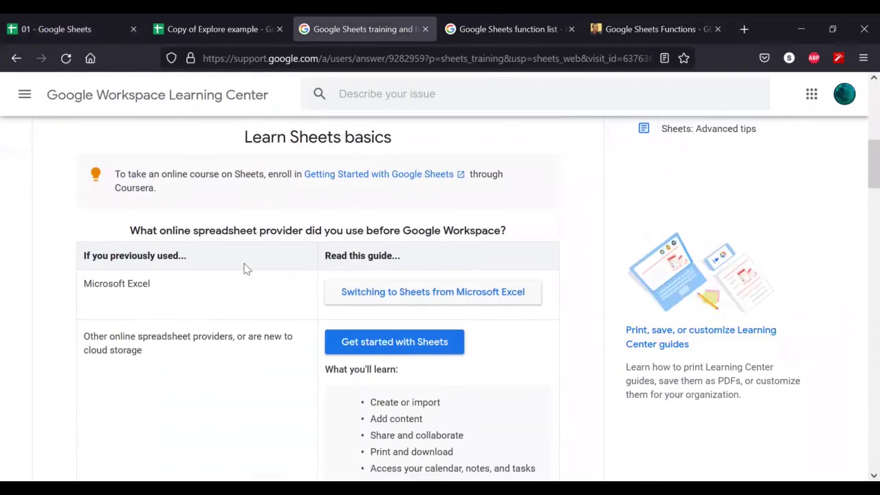
scroll(253, 260, down, 9)
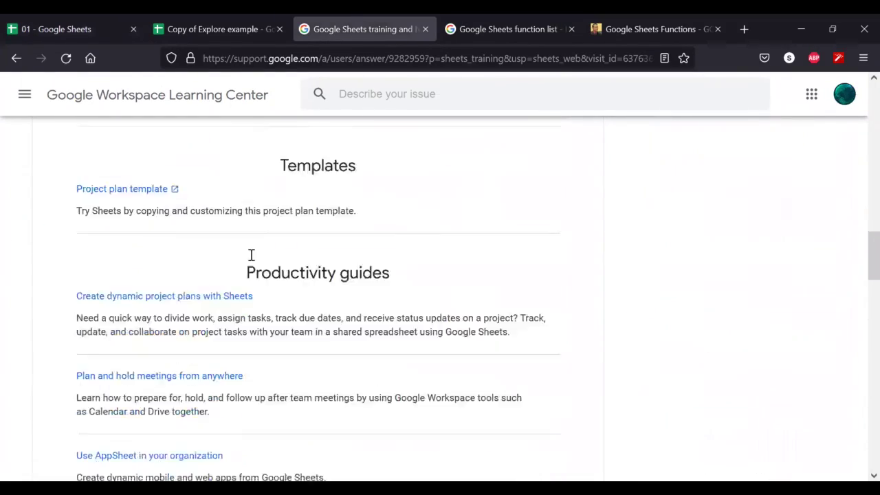
scroll(253, 255, down, 2)
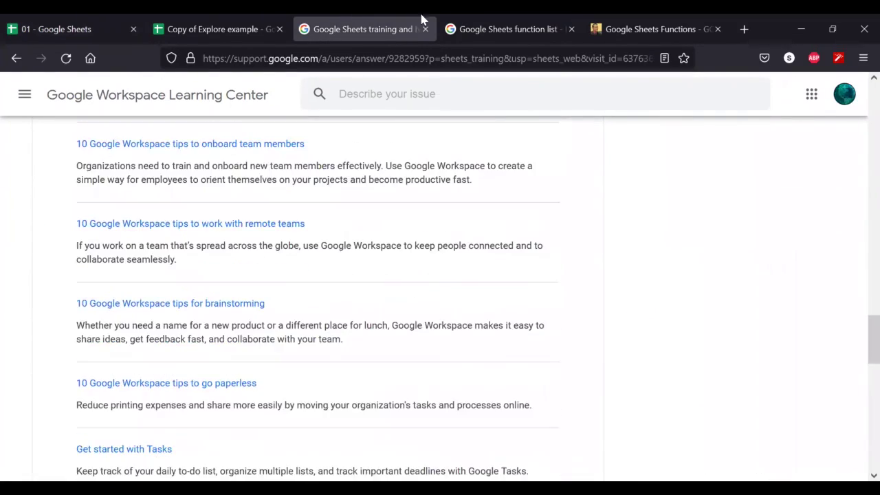
click(495, 29)
scroll(114, 196, down, 1)
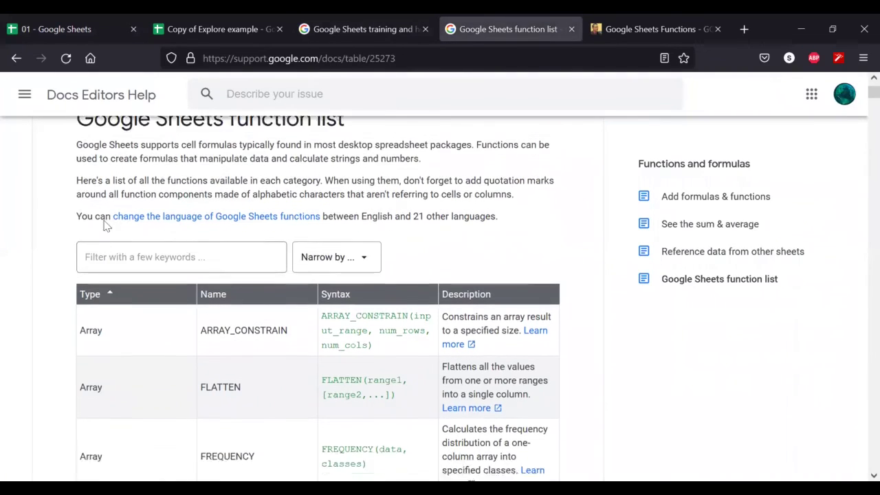
Browse the Sheet Functions and Sheets pages of the Learning Google Workspace & Apps Script site, and return to the 01 spreadsheet
click(632, 19)
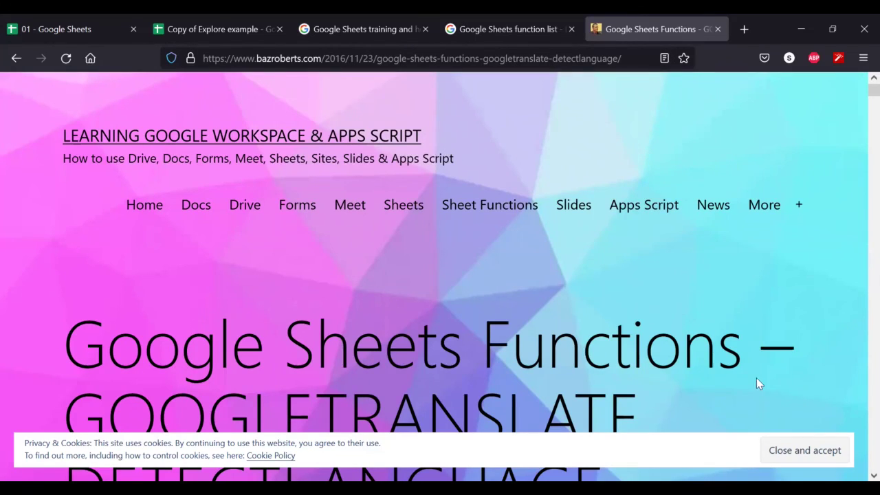
scroll(749, 375, down, 3)
scroll(753, 344, up, 3)
click(454, 205)
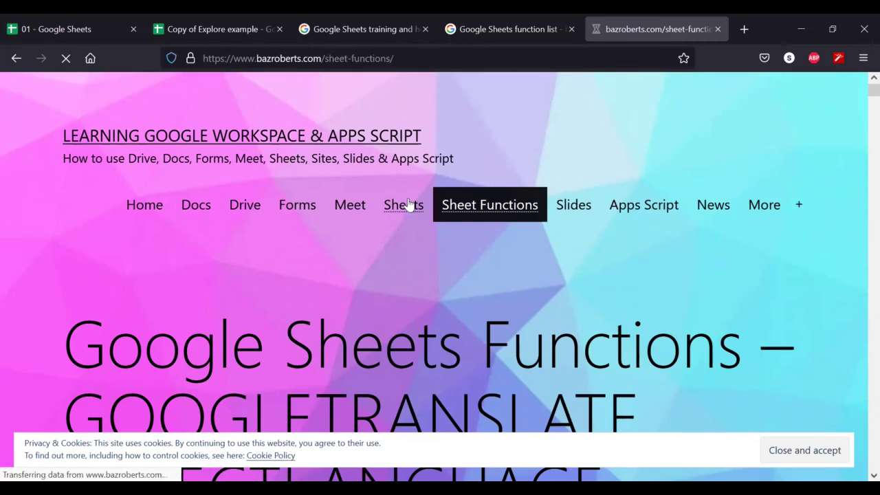
scroll(445, 234, down, 3)
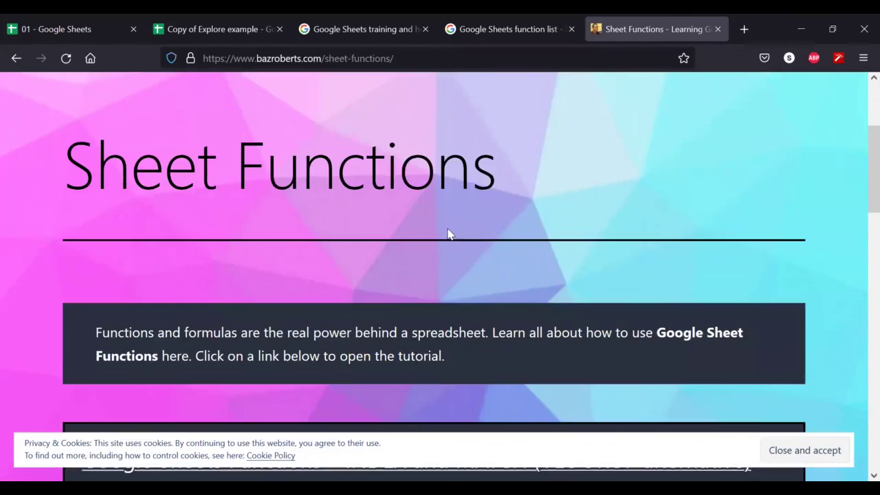
scroll(448, 233, up, 3)
click(416, 214)
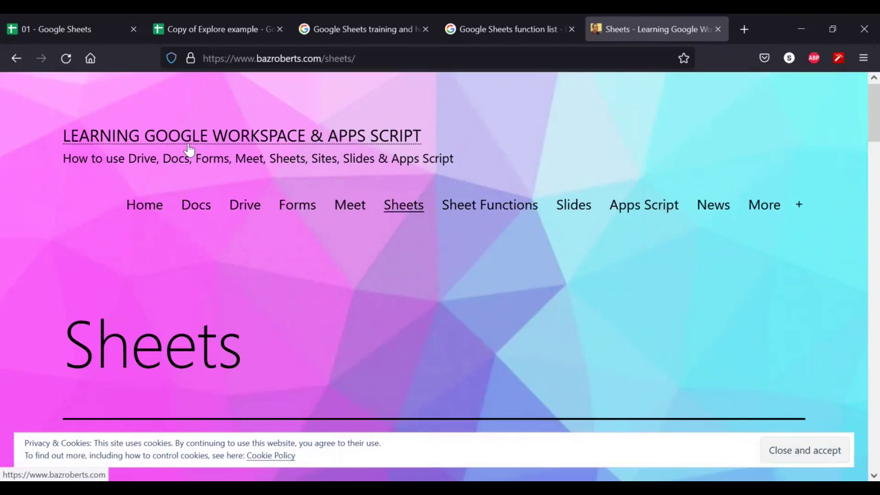
click(55, 29)
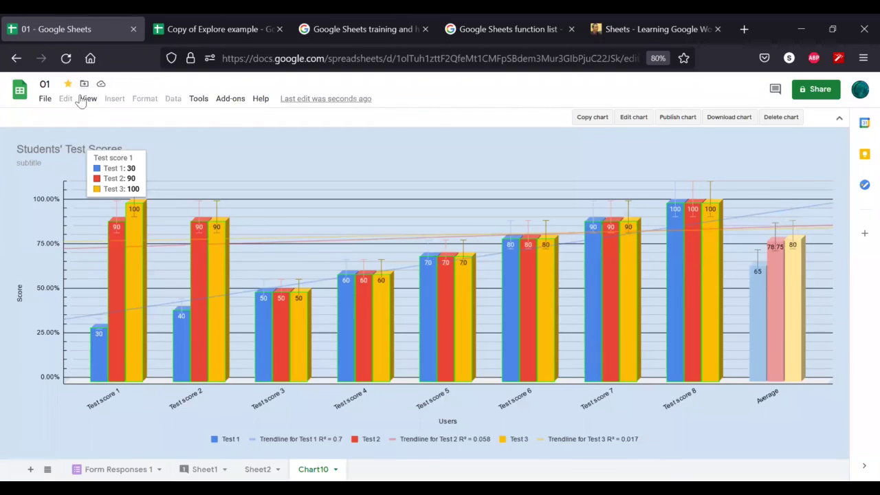